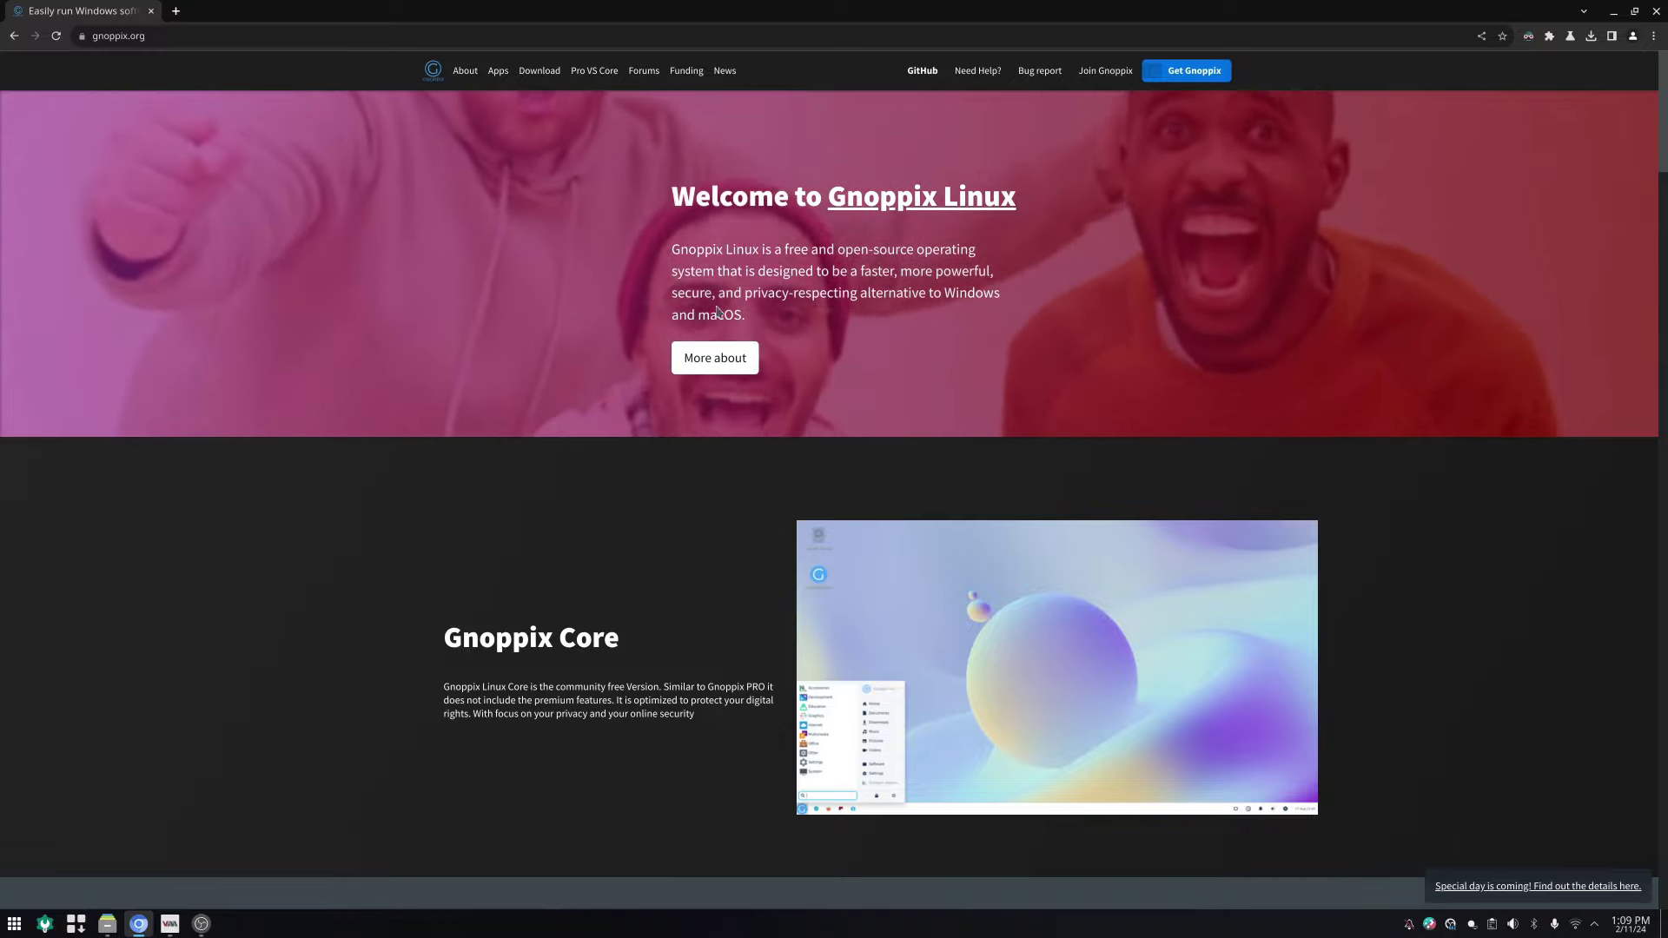
Step: Open the 'Gnoppix for gaming too!' page and scroll through it
left_click(697, 366)
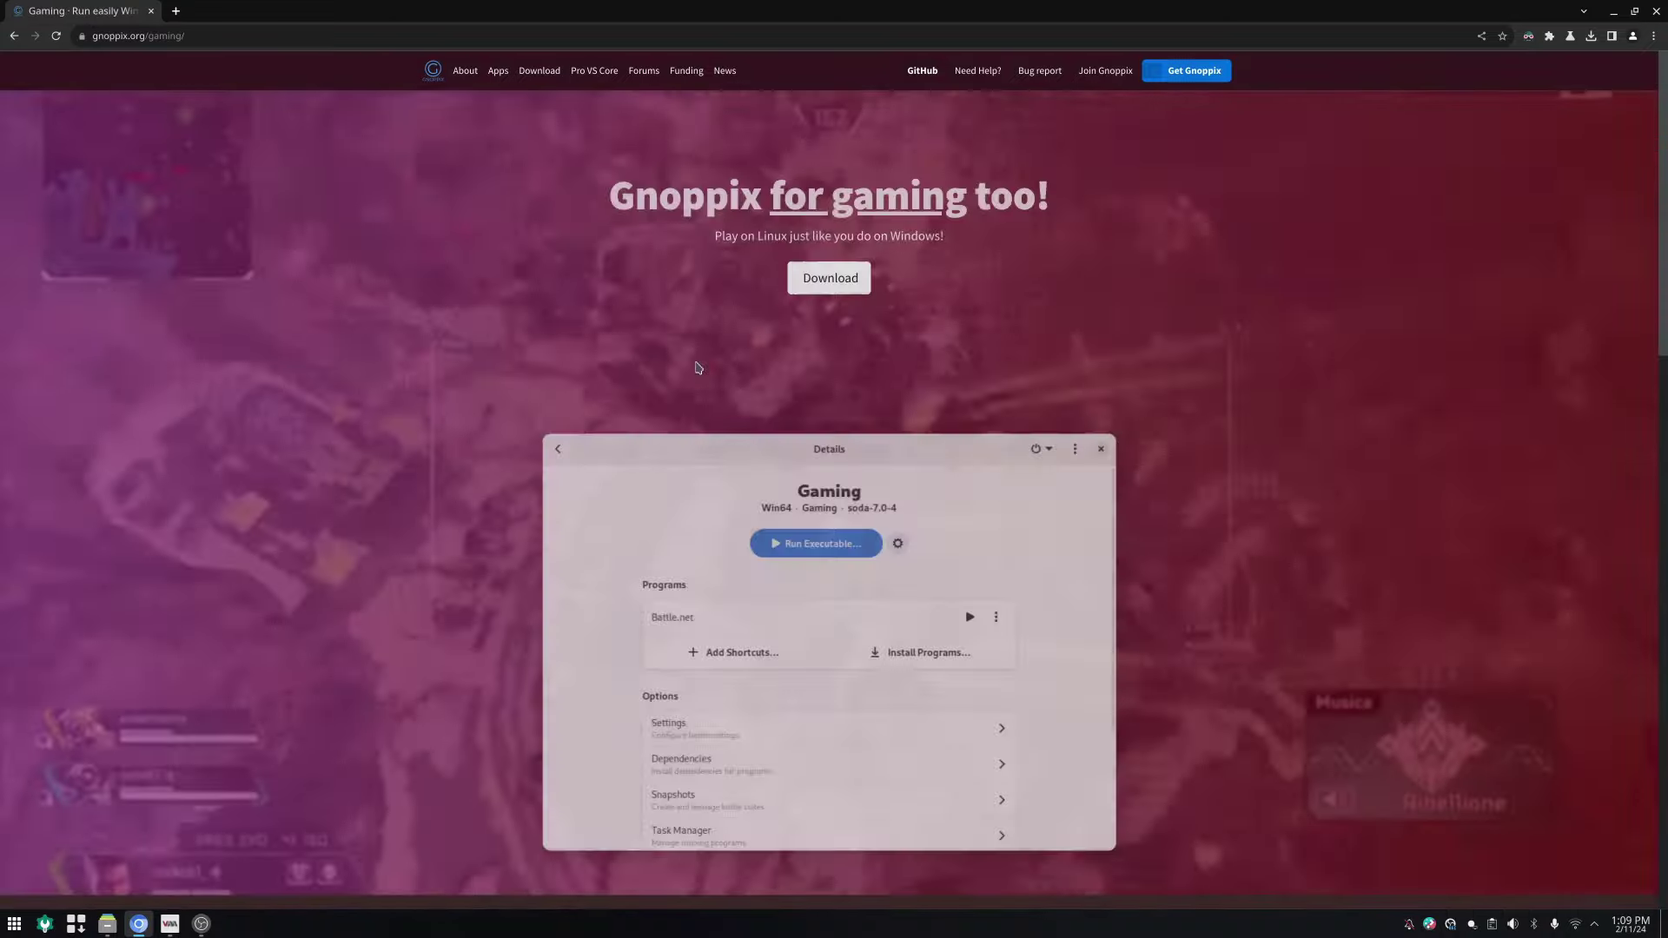
scroll(597, 597, "down", 5)
scroll(597, 597, "down", 8)
scroll(574, 486, "up", 14)
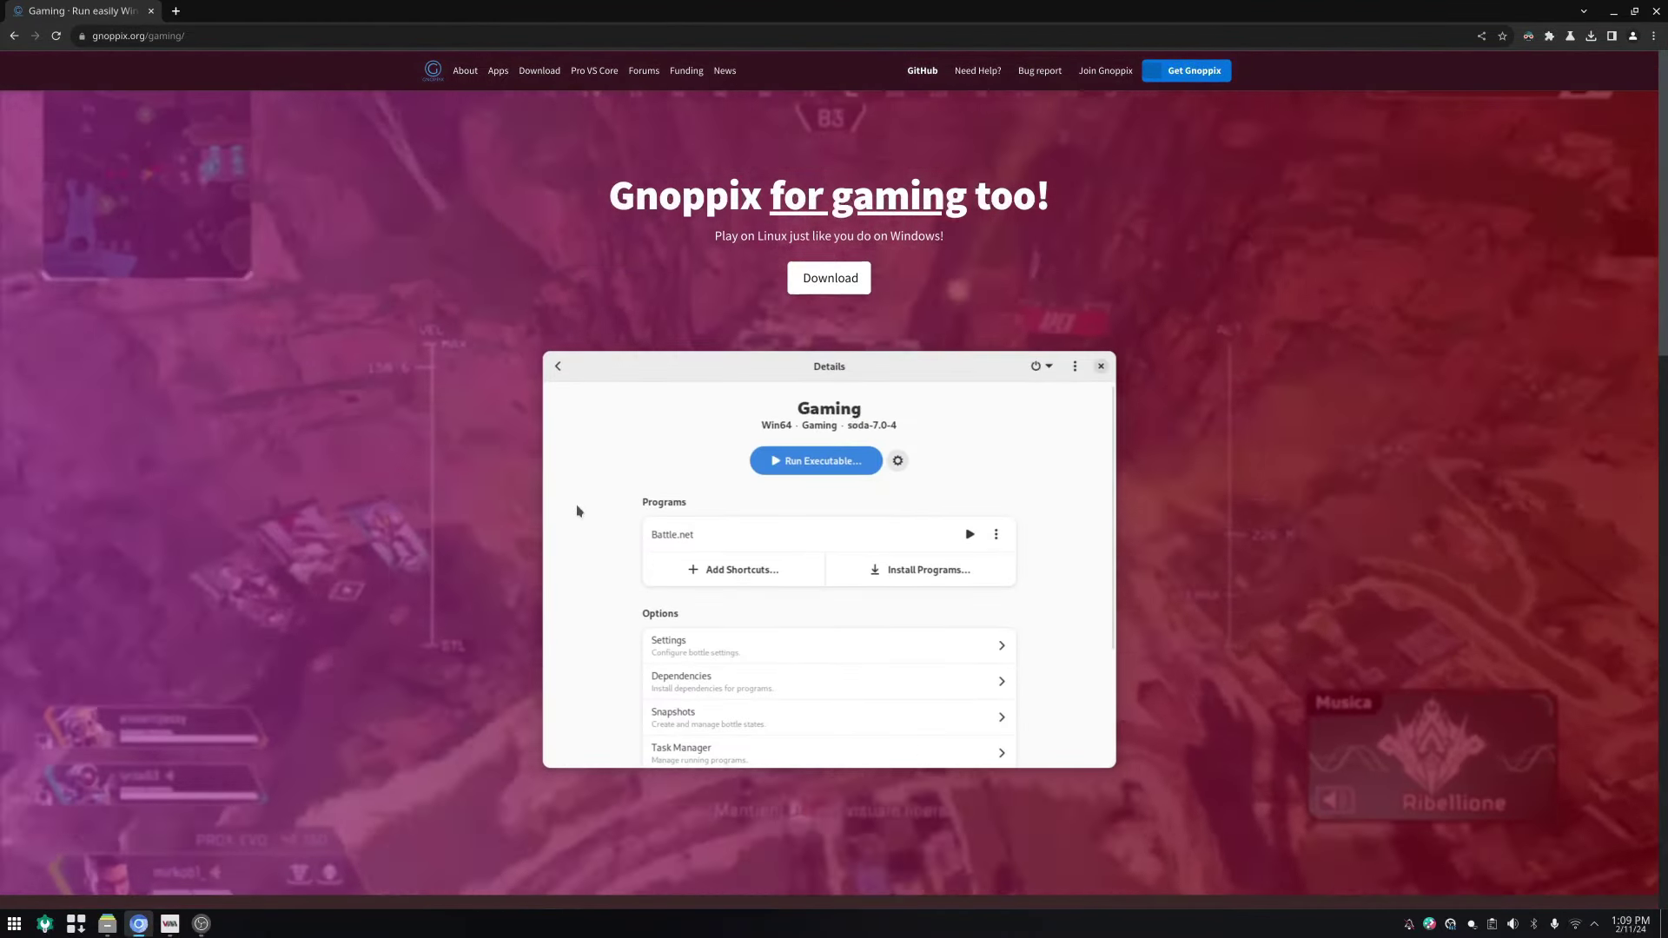
Step: Visit the About Gnoppix page and select parts of its history paragraph
left_click(465, 72)
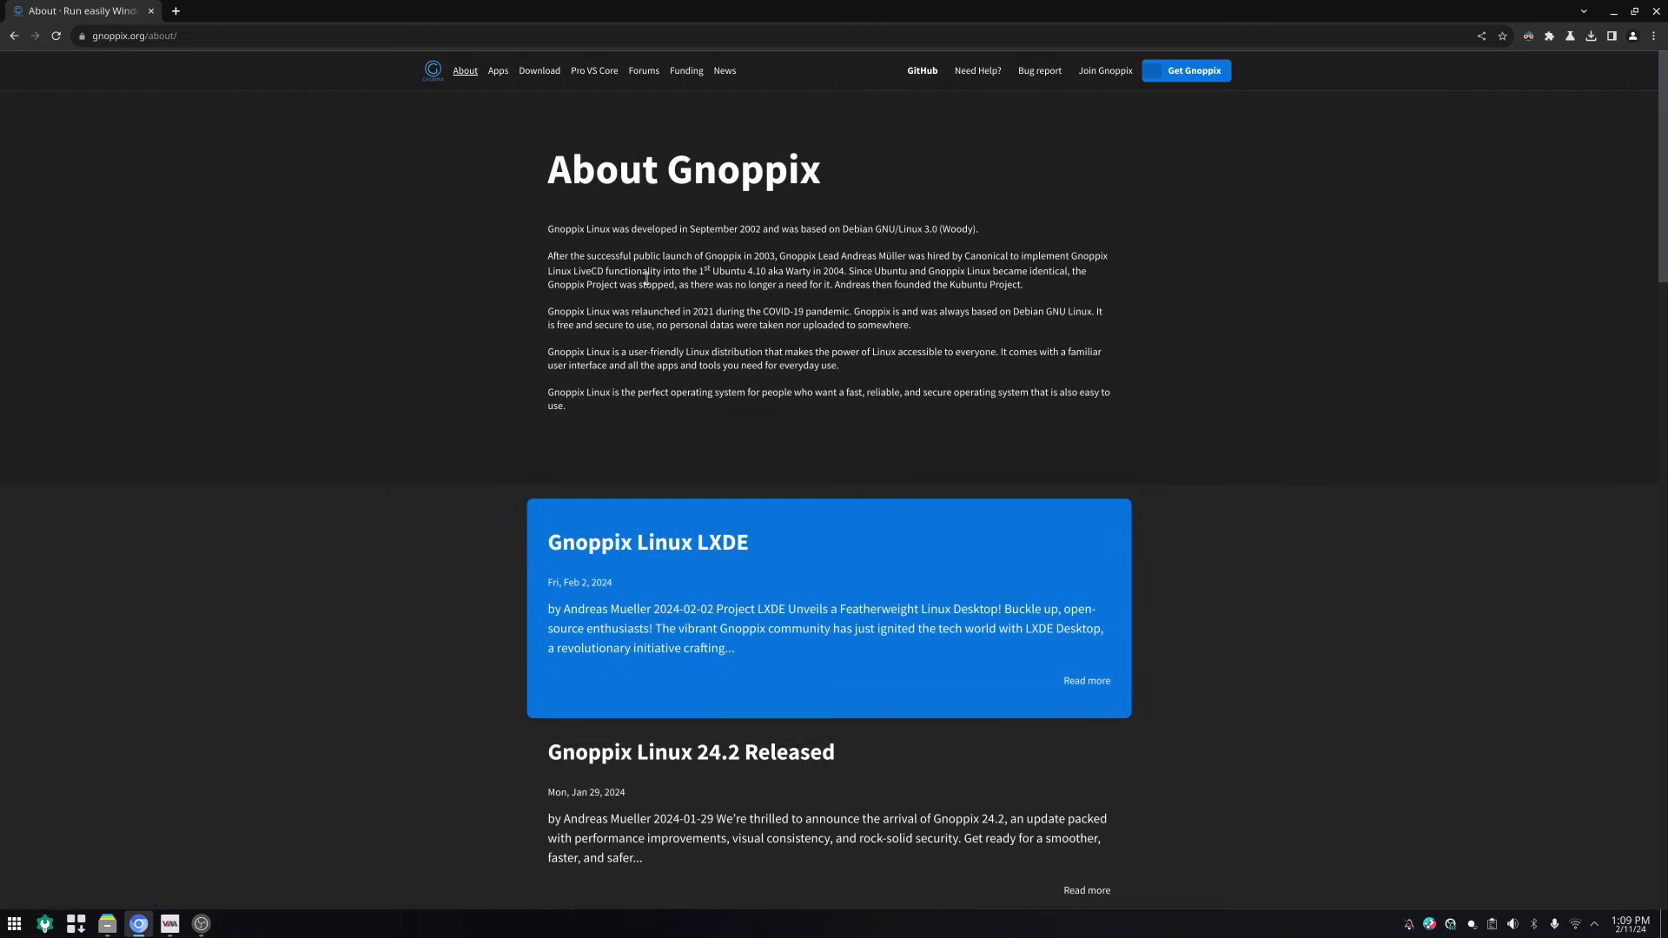
left_click_drag(620, 271, 952, 285)
left_click(946, 285)
left_click_drag(680, 270, 936, 258)
left_click(801, 366)
scroll(804, 418, "down", 3)
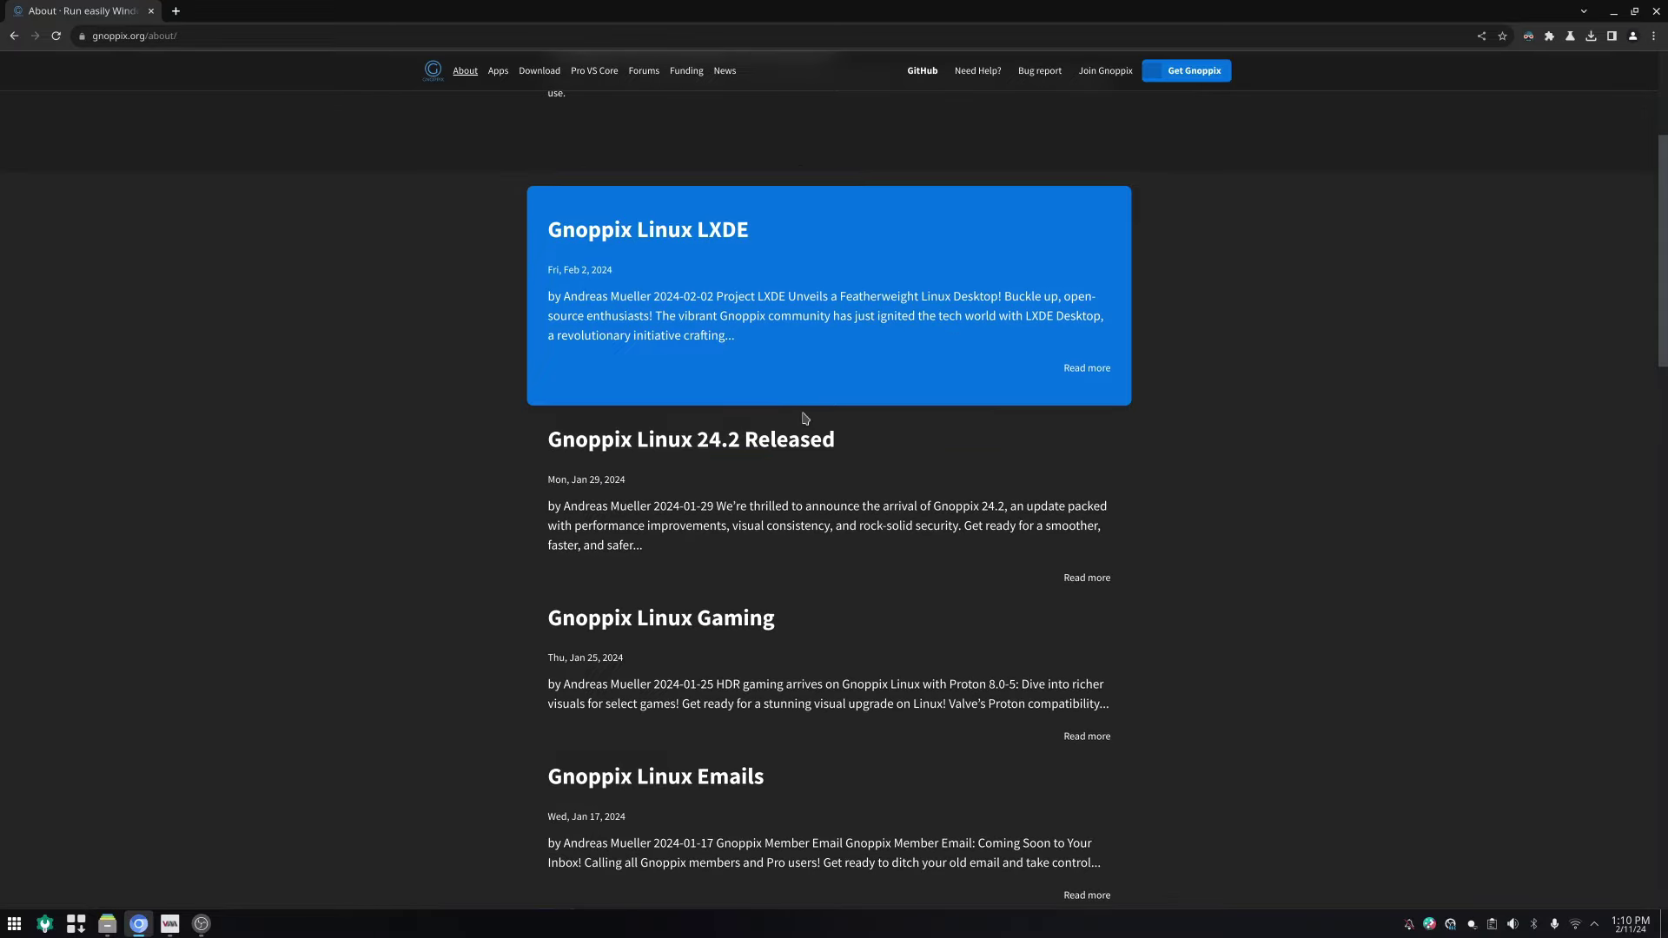
scroll(804, 418, "down", 8)
scroll(805, 418, "up", 11)
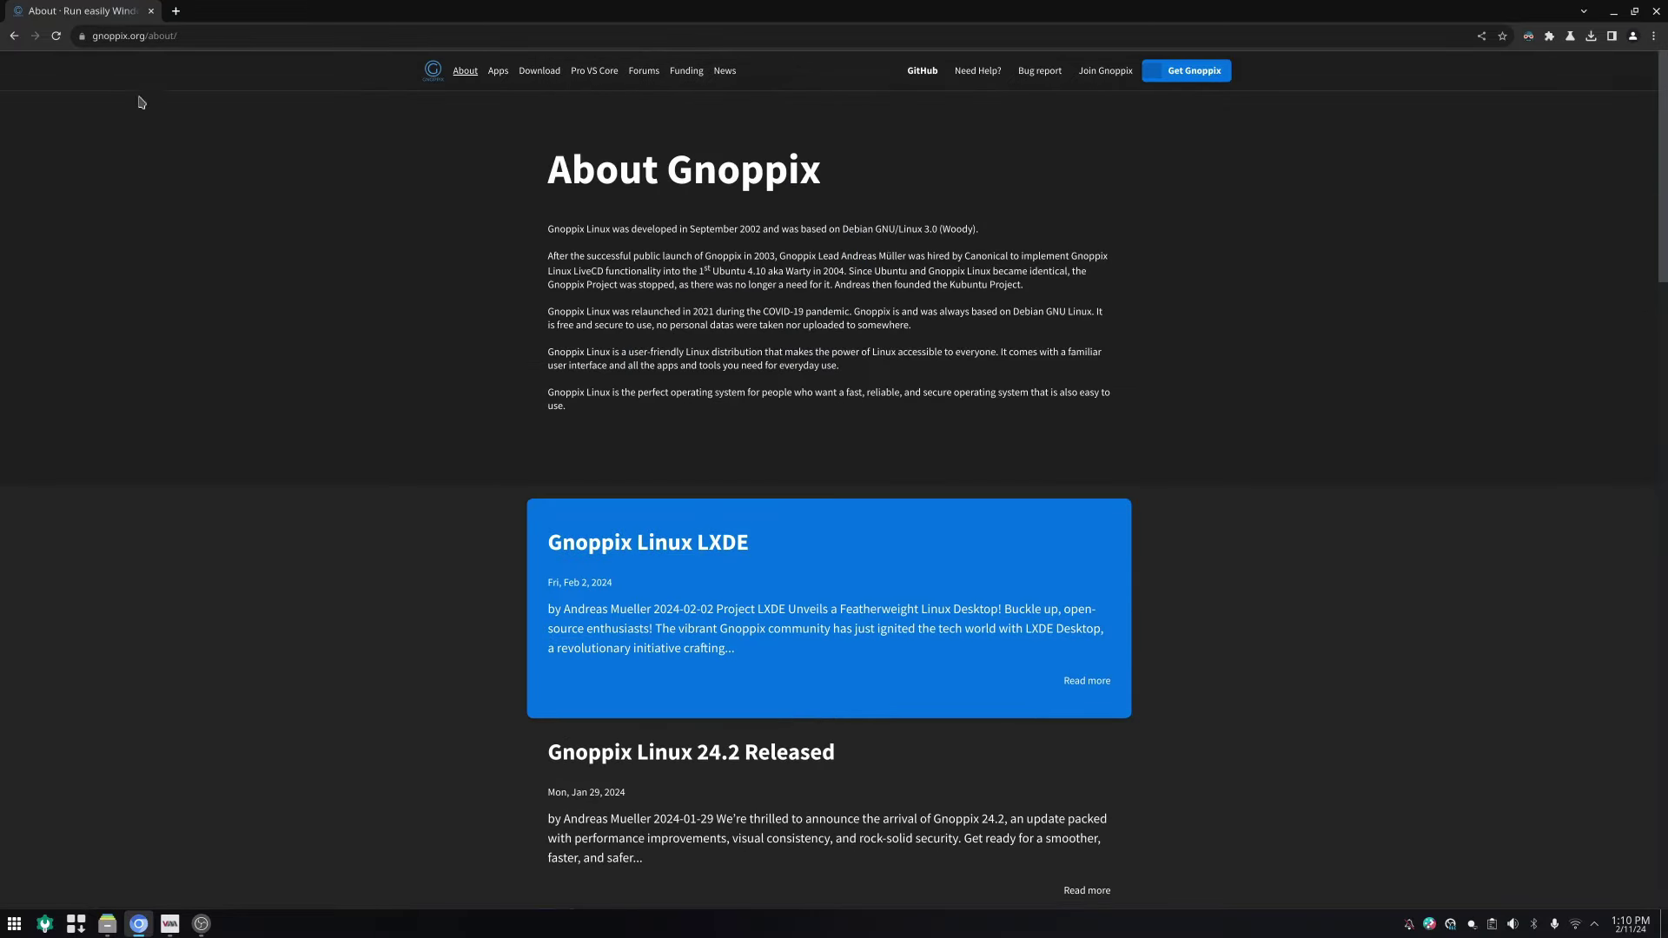
Step: Return to the gaming page and scroll over it briefly
left_click(14, 38)
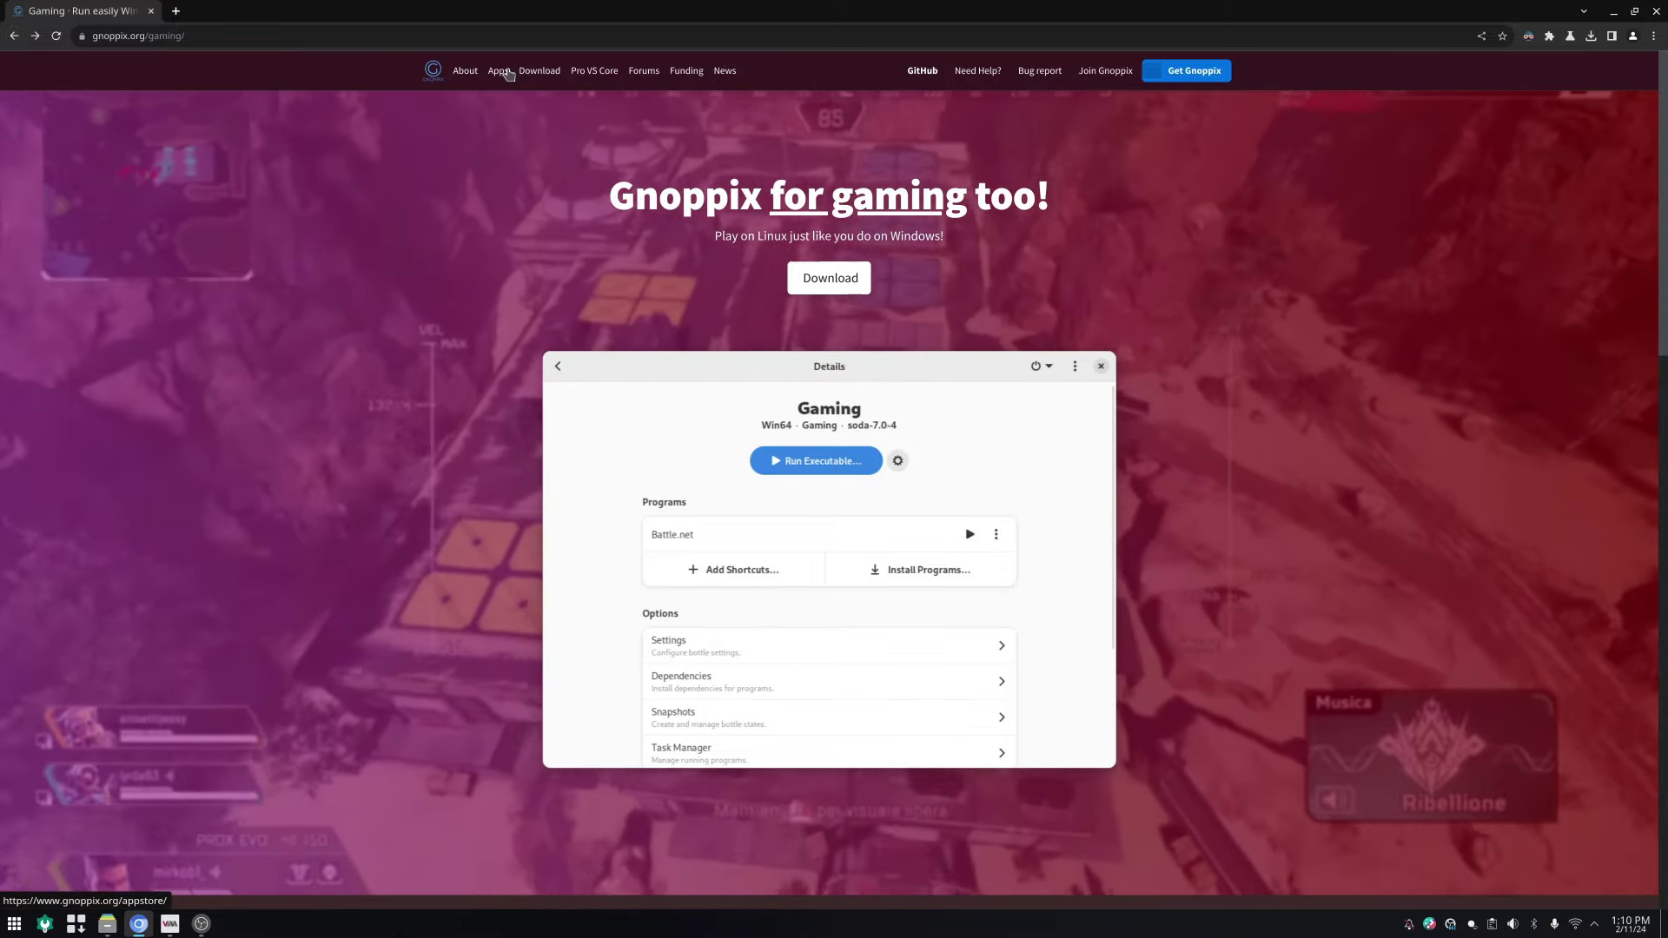
scroll(543, 409, "down", 4)
scroll(543, 409, "down", 9)
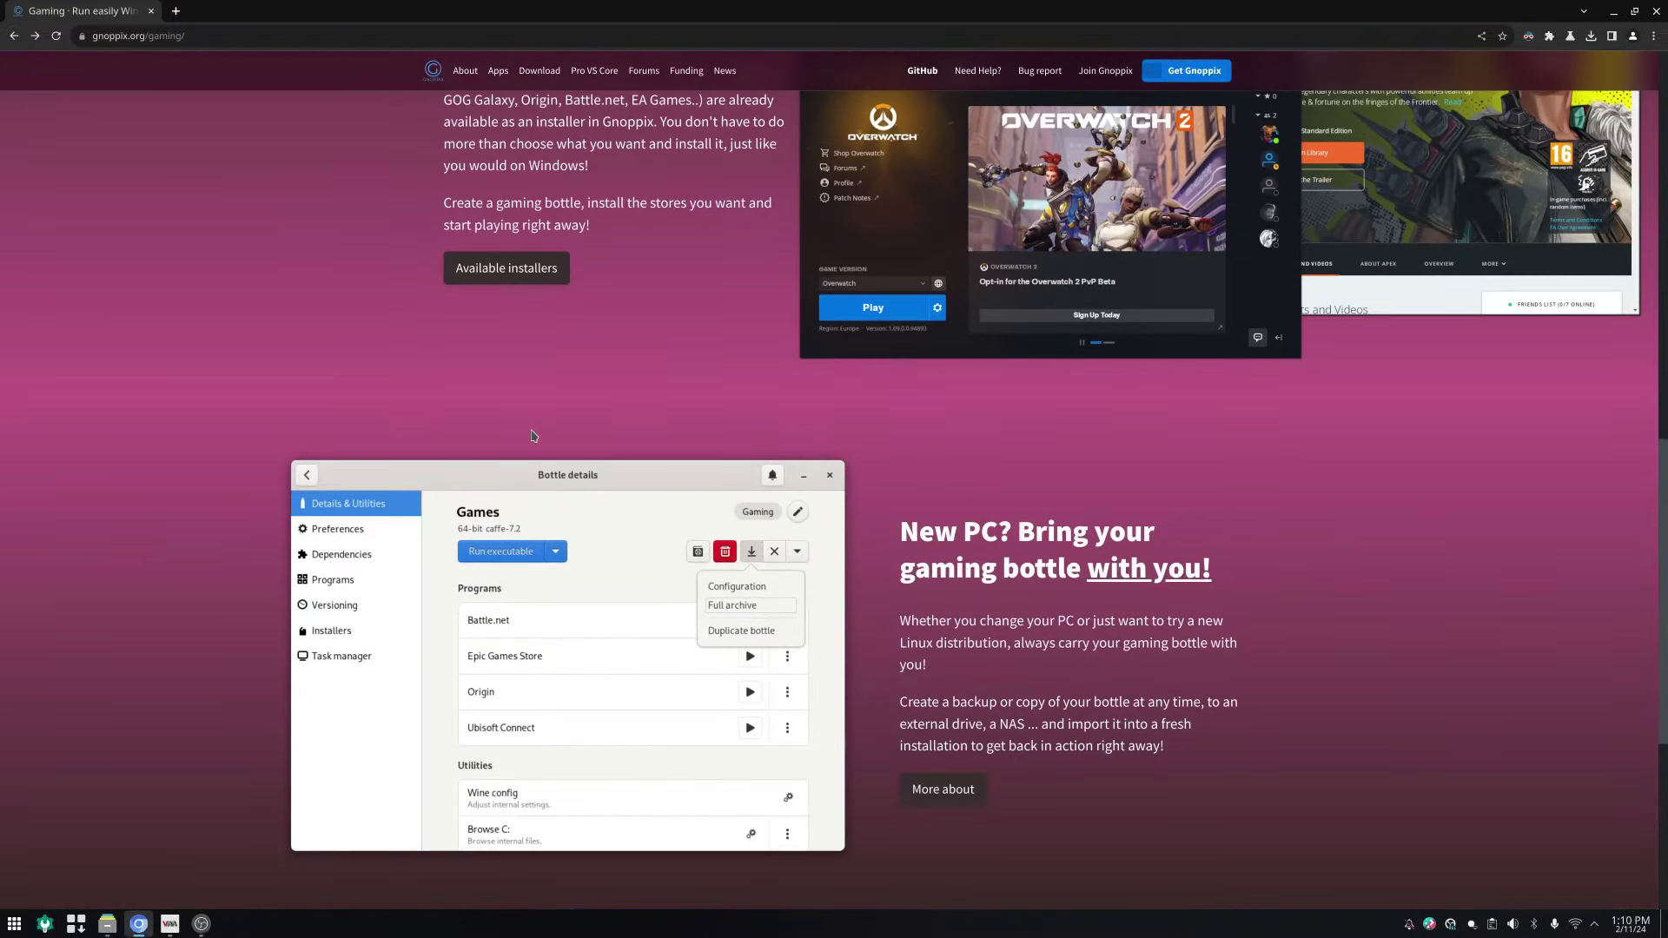
scroll(543, 409, "up", 12)
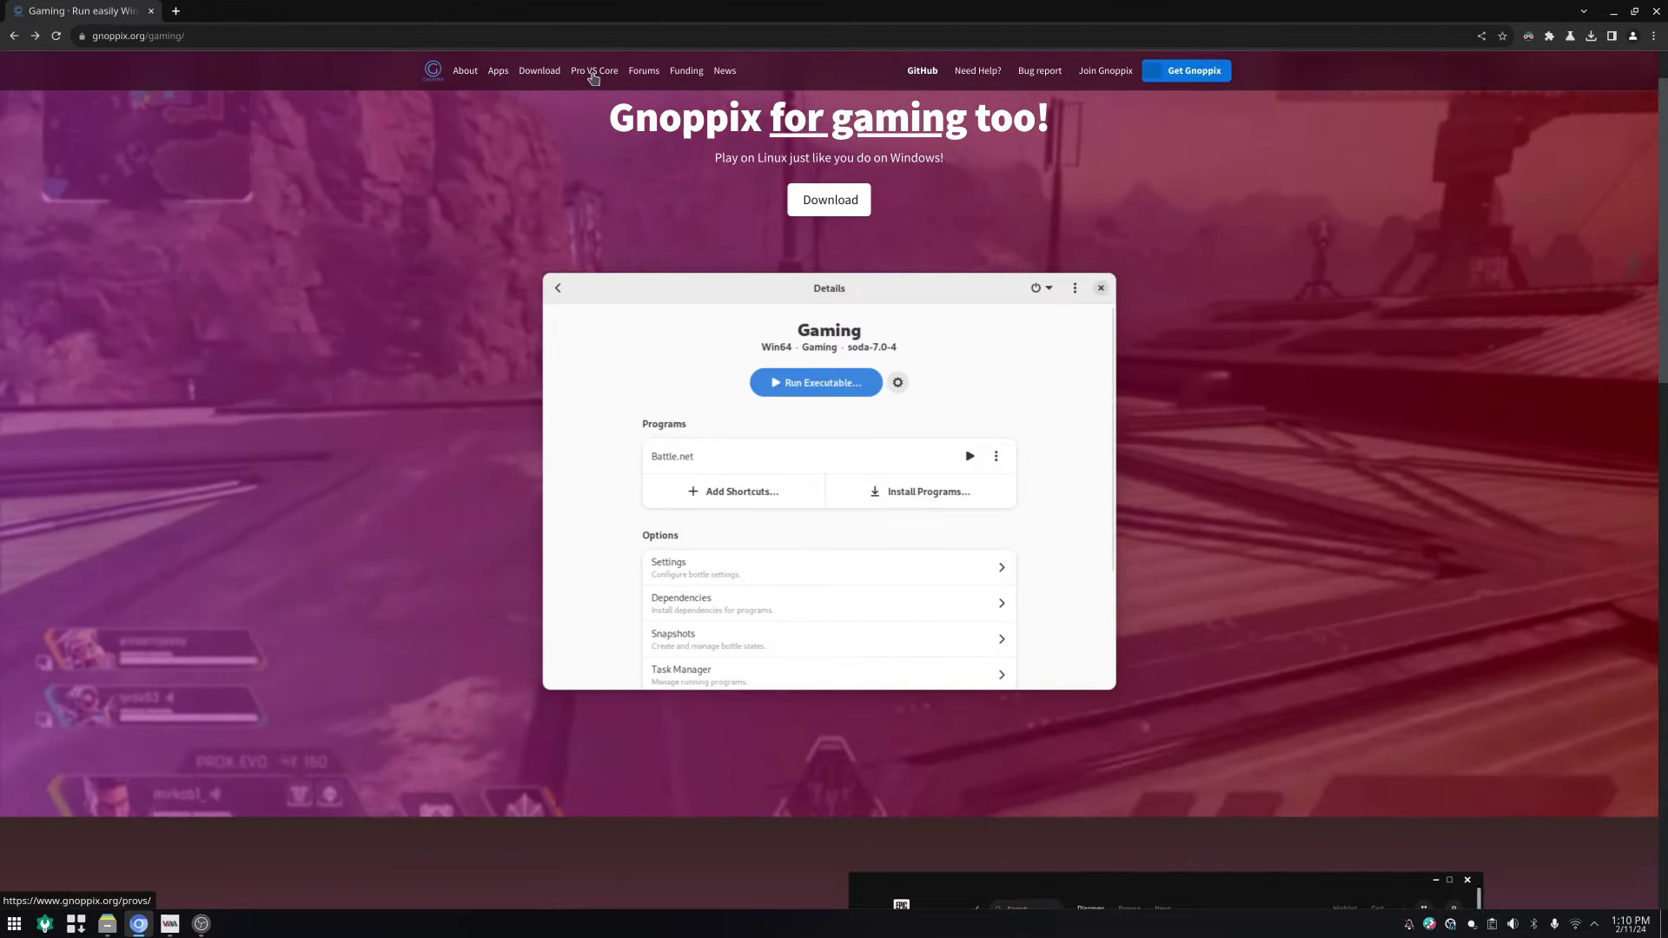
Step: Open the Pro VS Core page and scroll through its PRO, Core and Devel comparison table
left_click(594, 70)
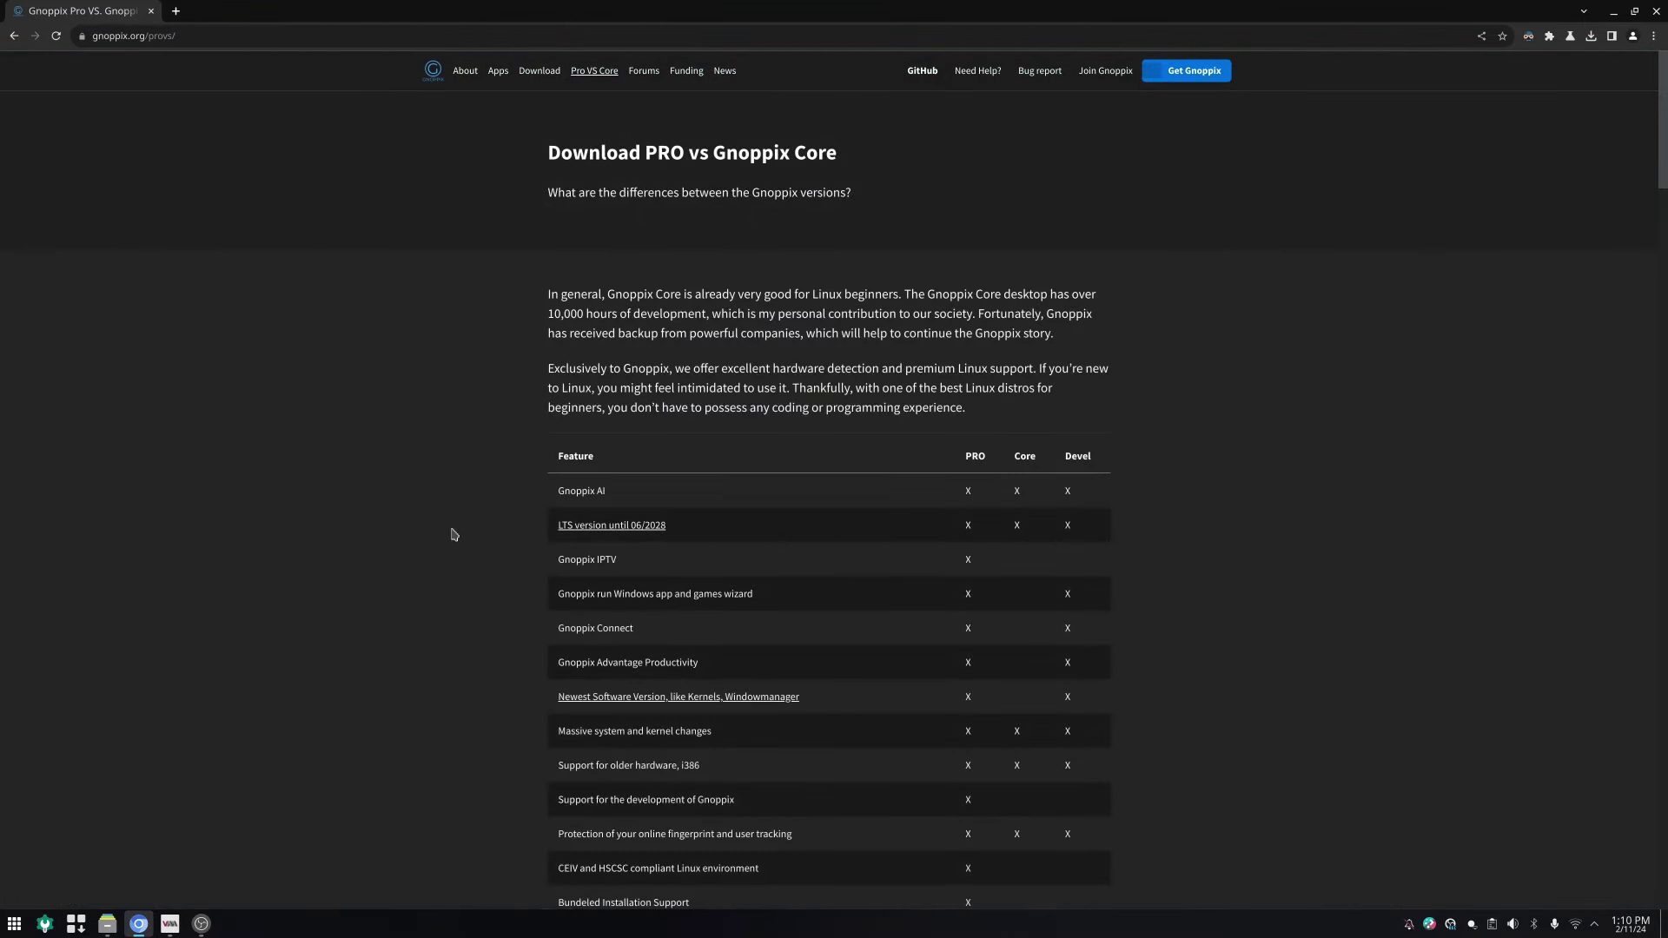
scroll(452, 533, "down", 5)
scroll(452, 533, "up", 3)
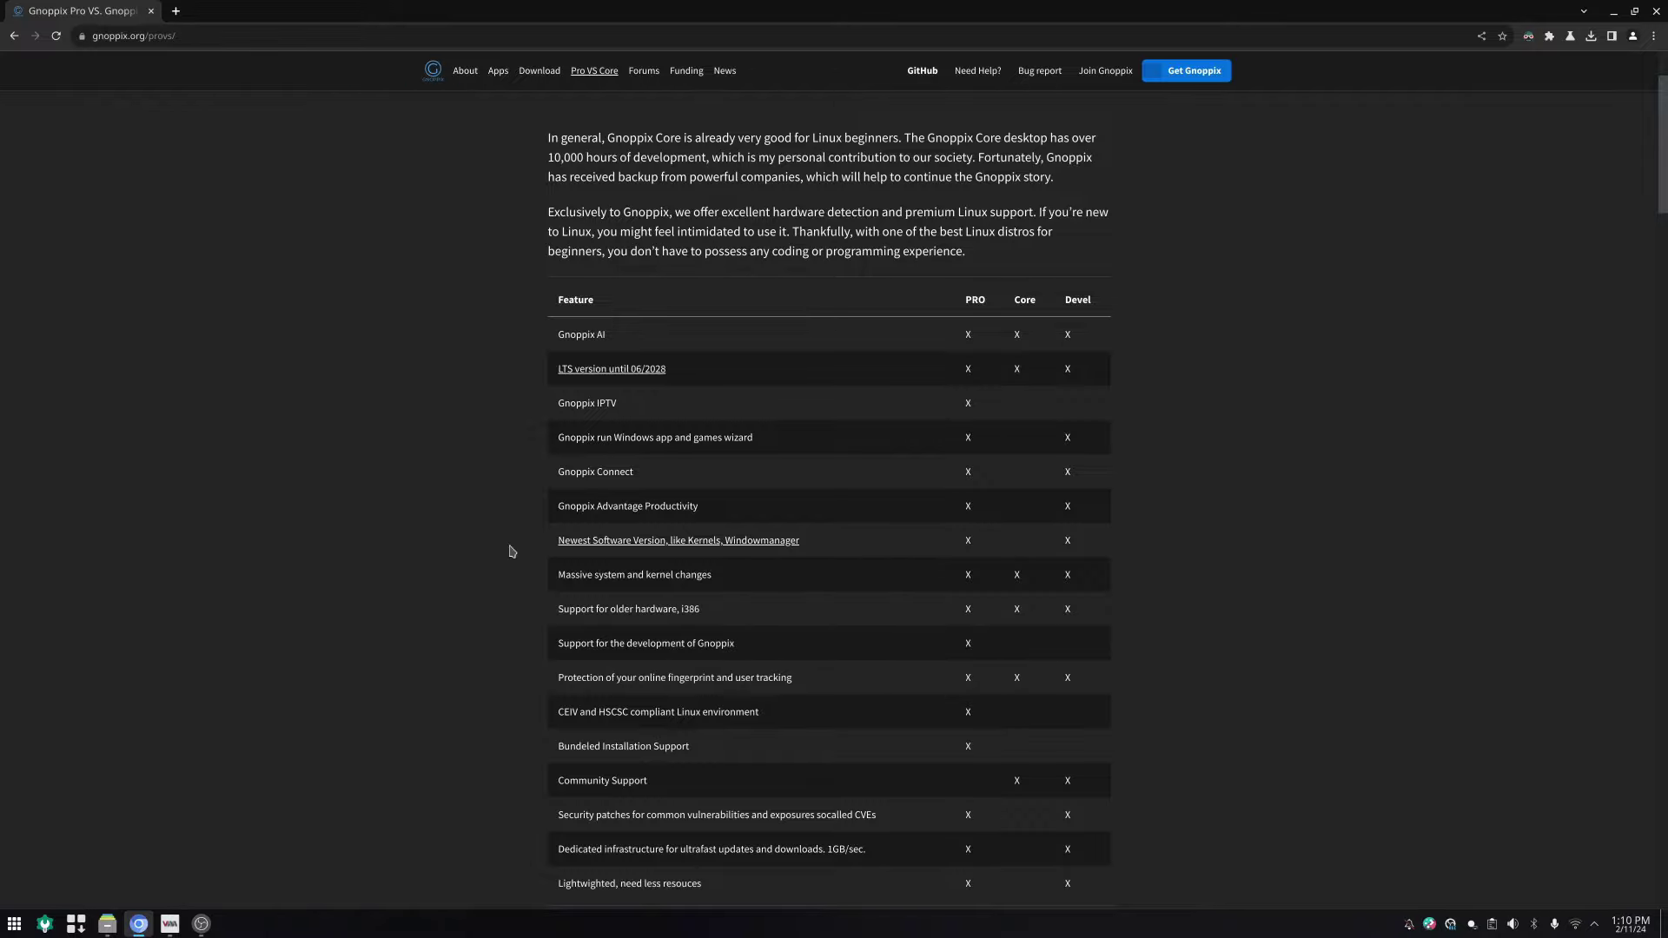
scroll(511, 552, "down", 12)
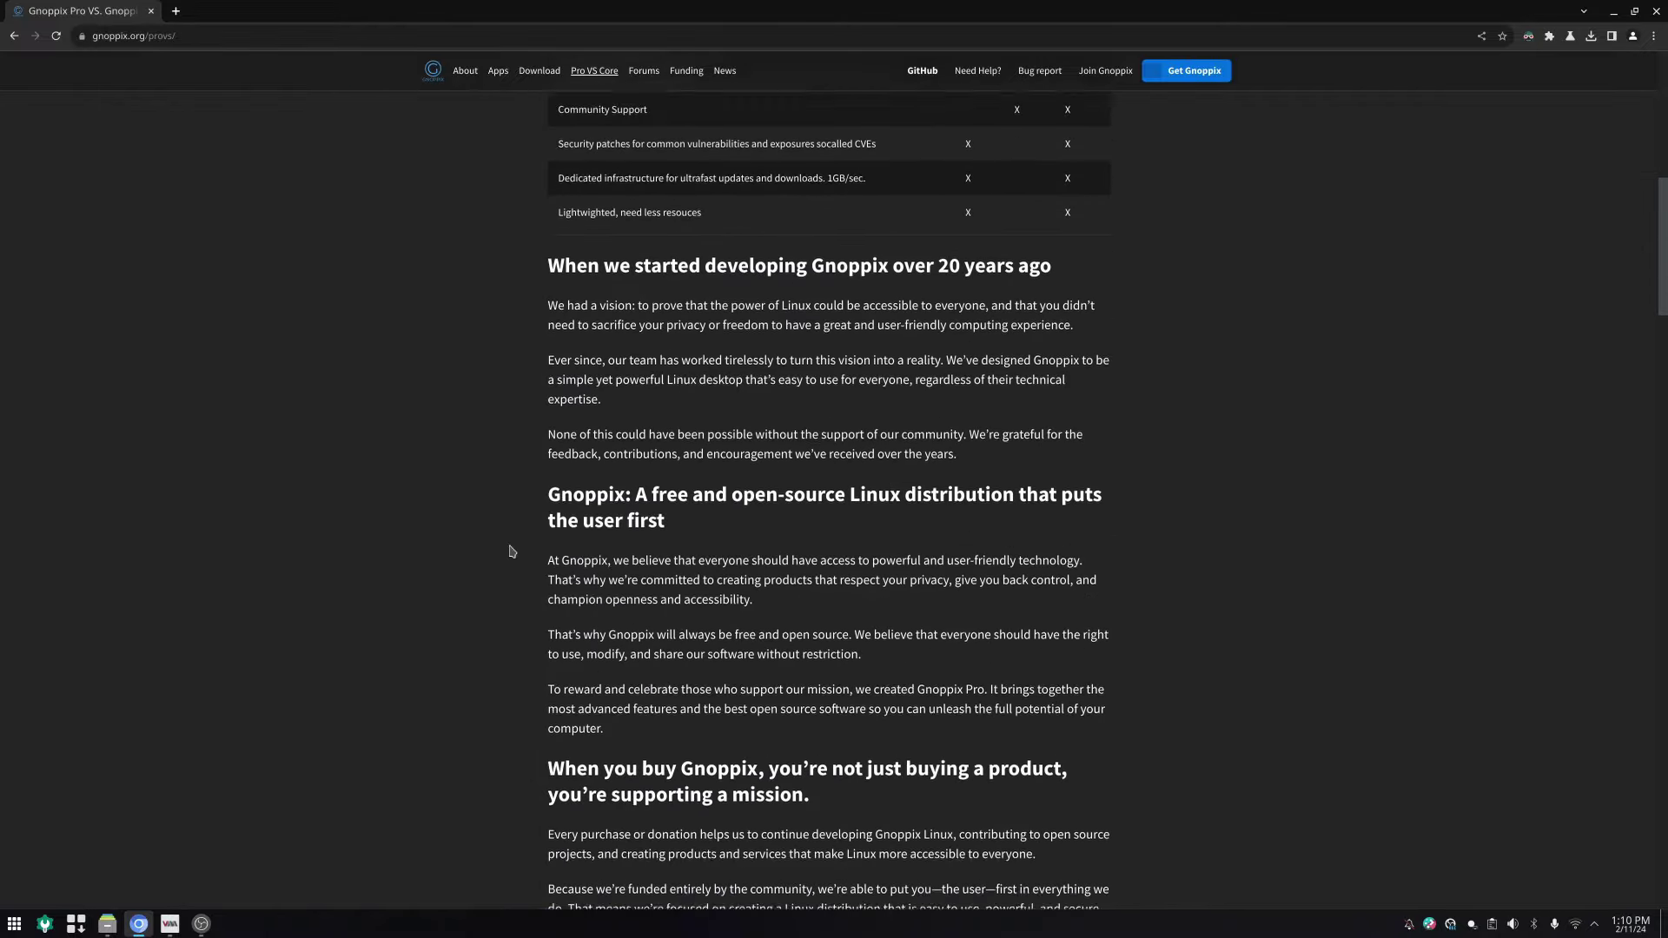
scroll(510, 552, "down", 12)
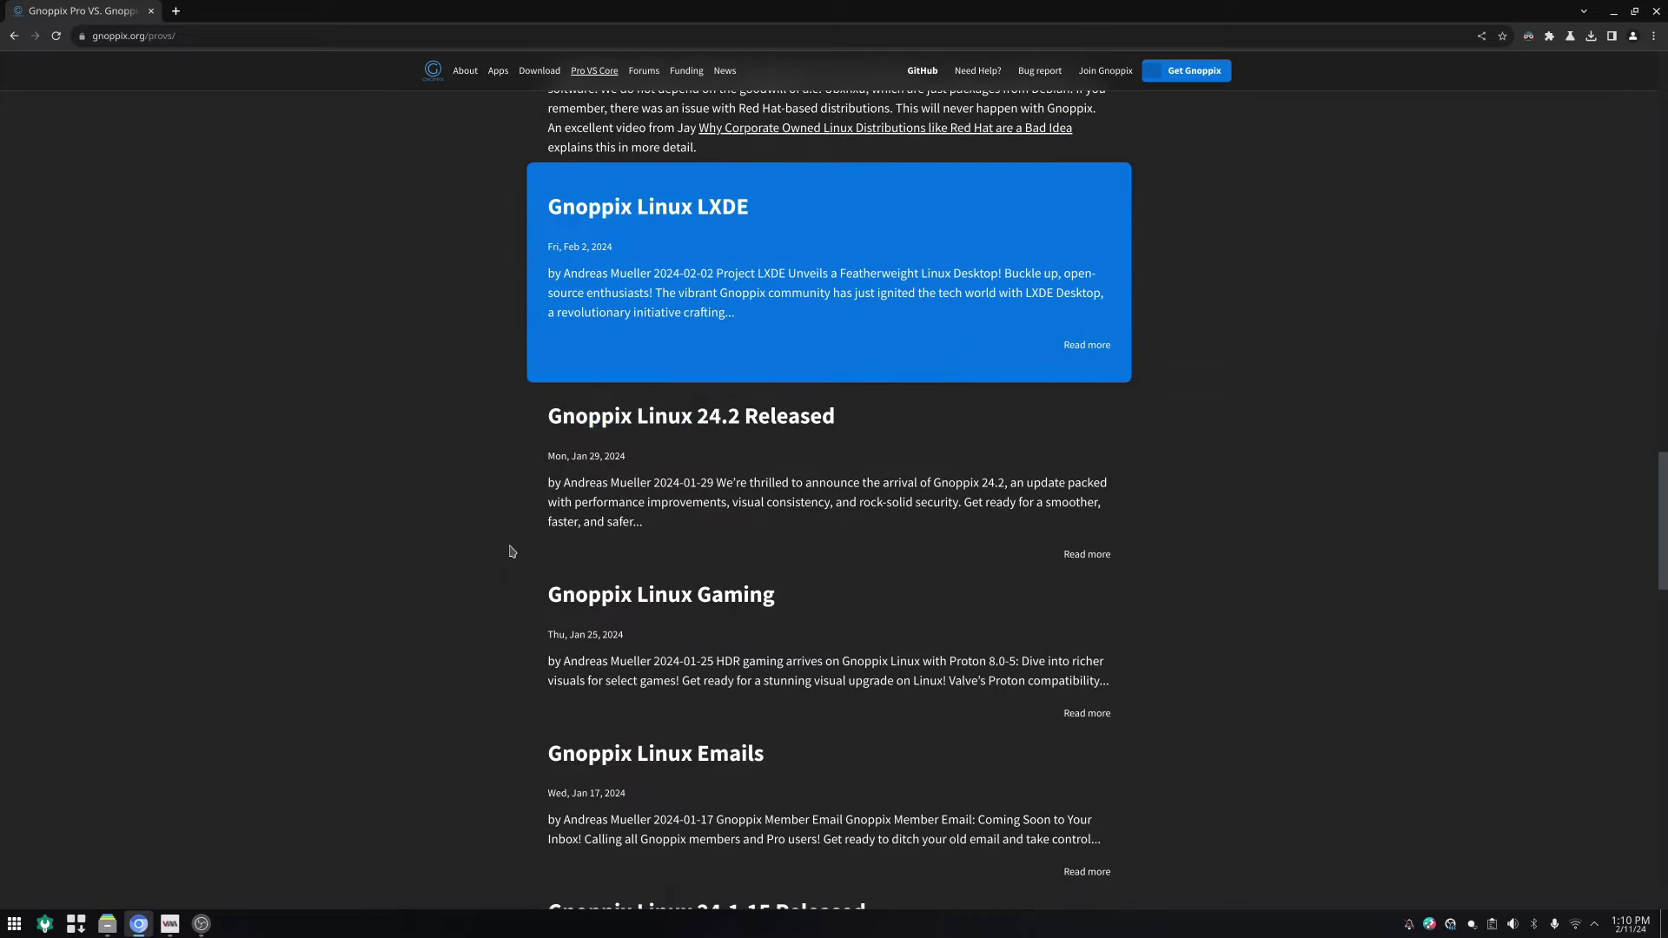
scroll(511, 552, "down", 2)
scroll(511, 552, "up", 20)
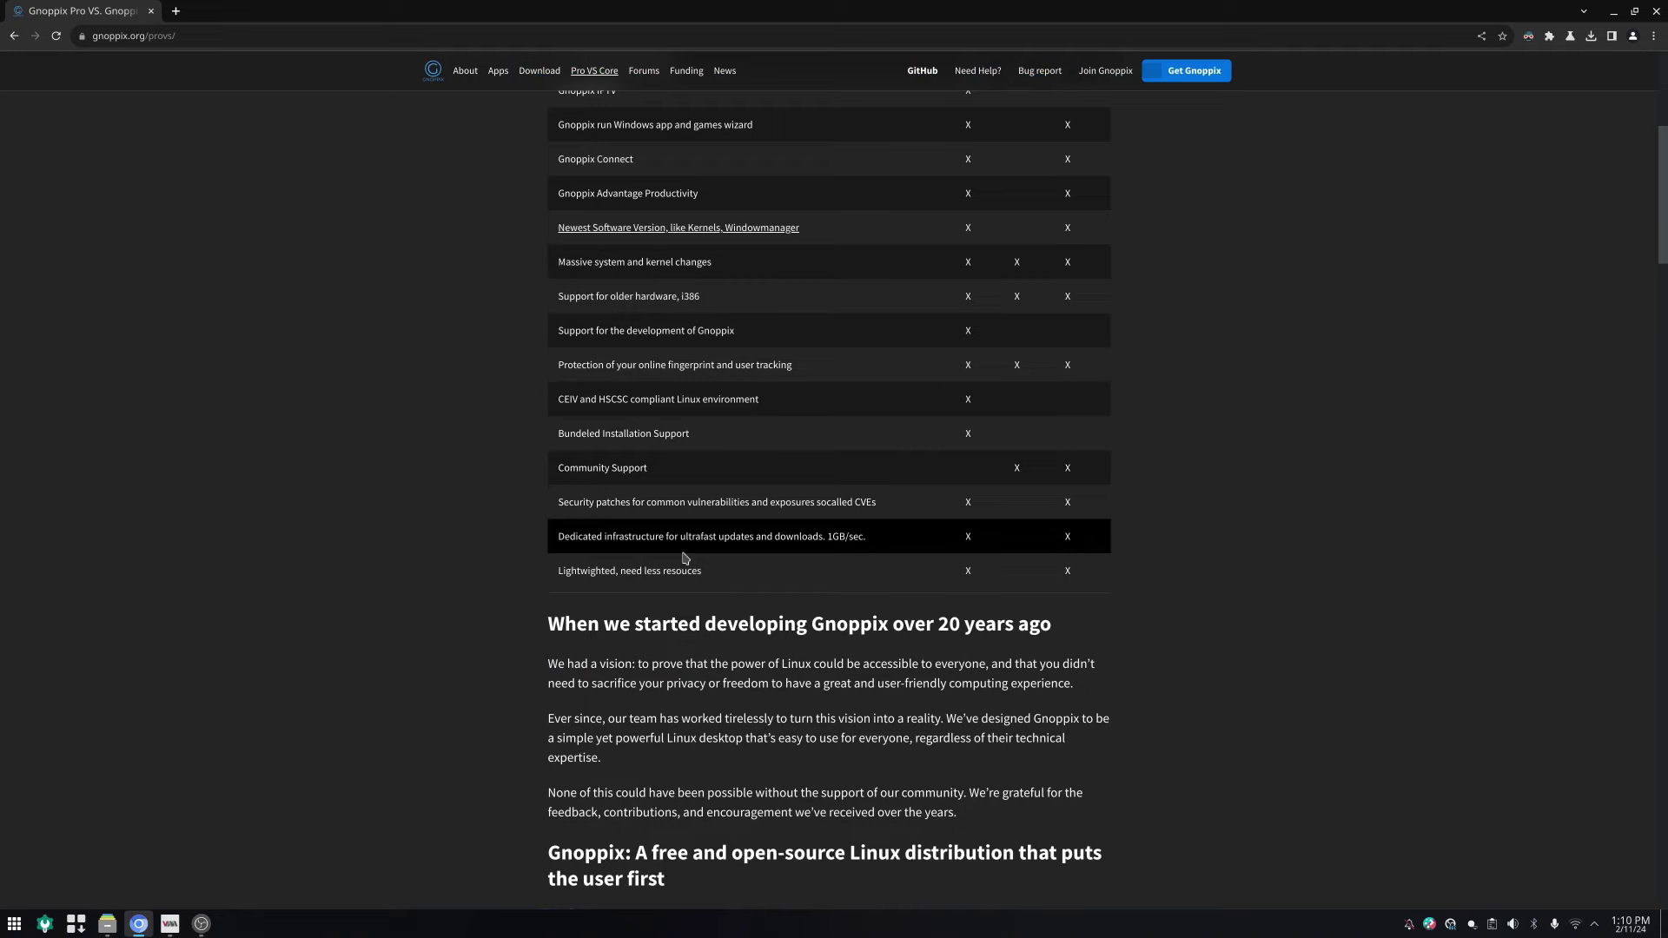
scroll(686, 559, "up", 5)
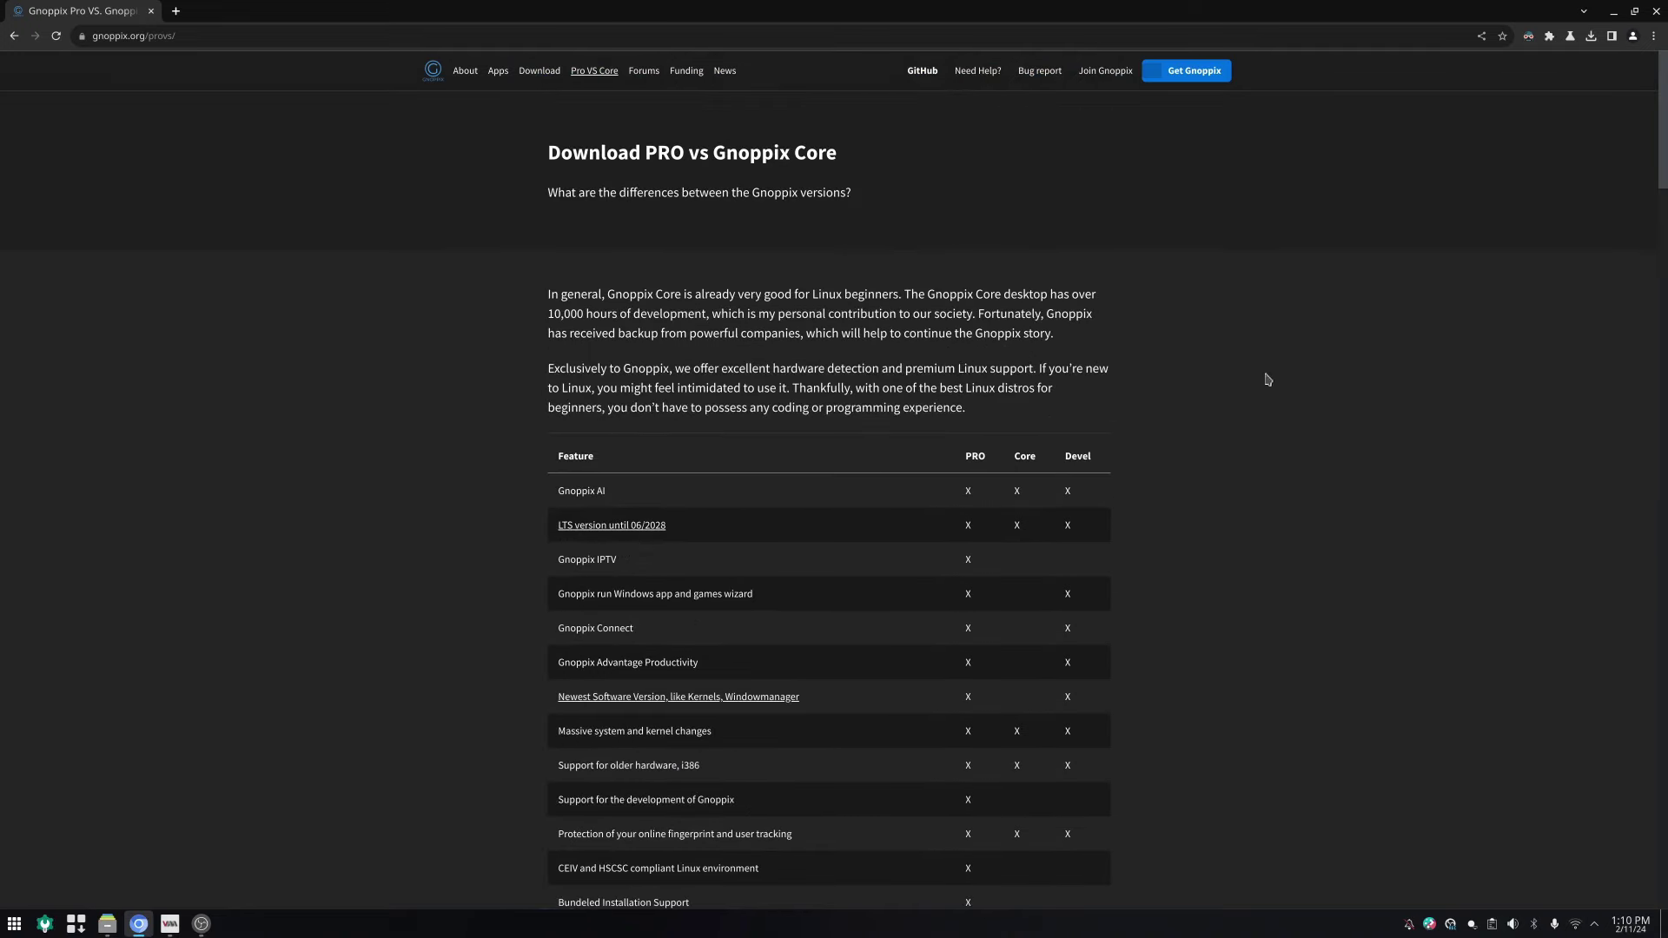
Step: Read the Gnoppix Core Download Links page in Confluence, then return to the gnoppix.org home page
left_click(1178, 77)
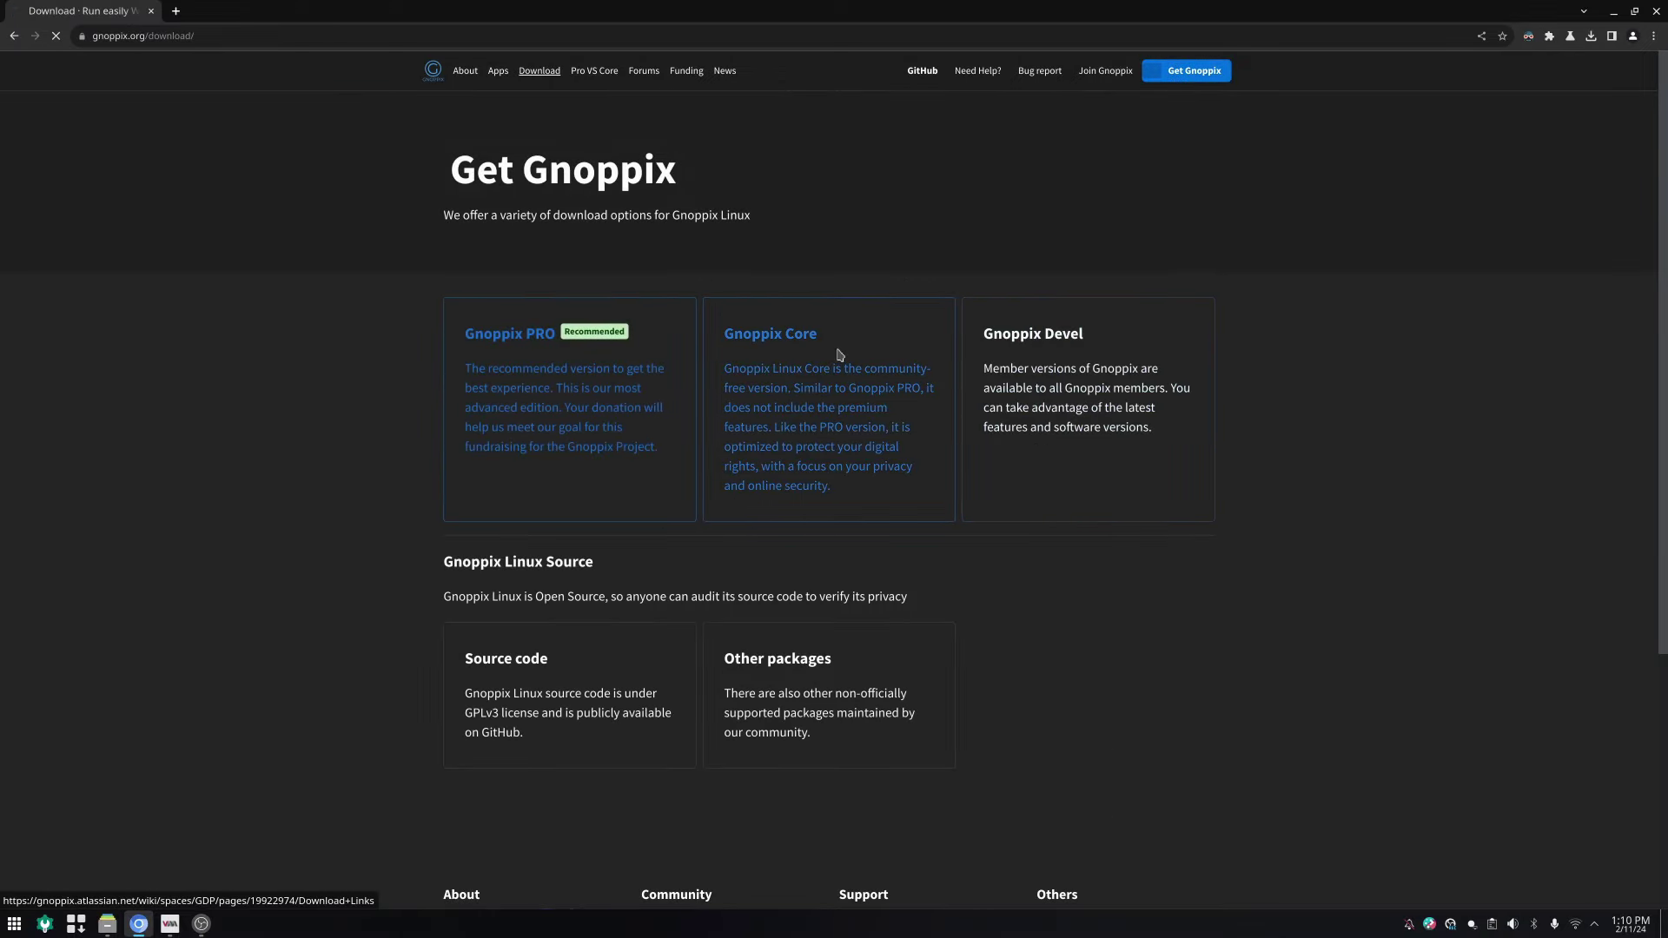
left_click(834, 347)
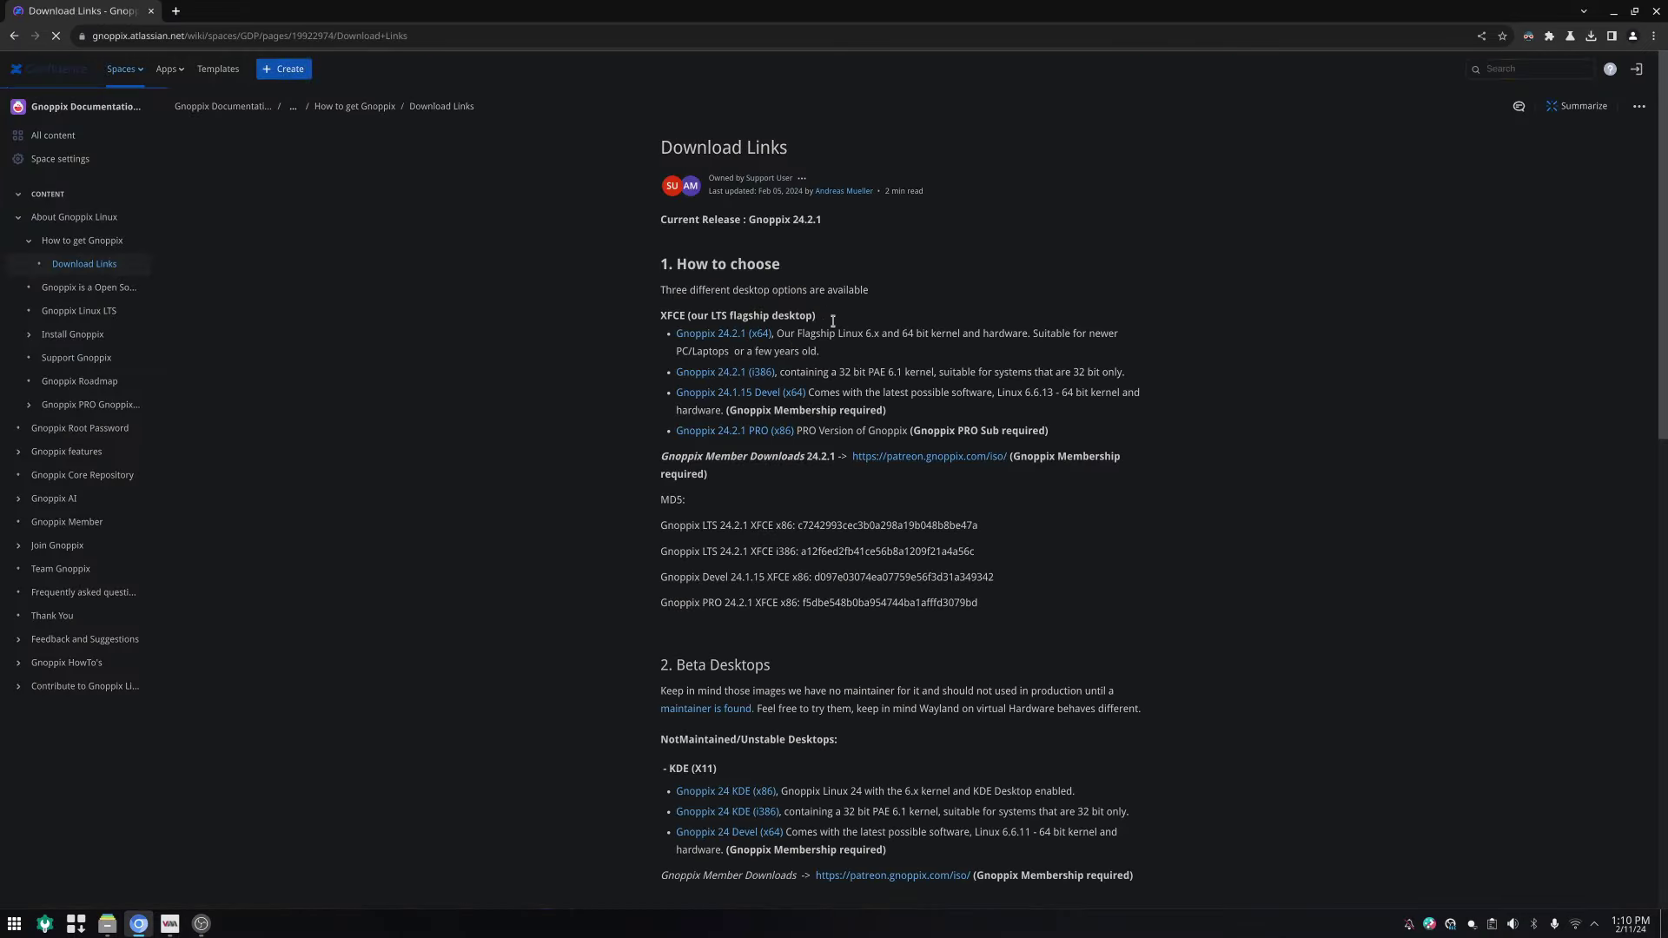
left_click_drag(661, 315, 808, 314)
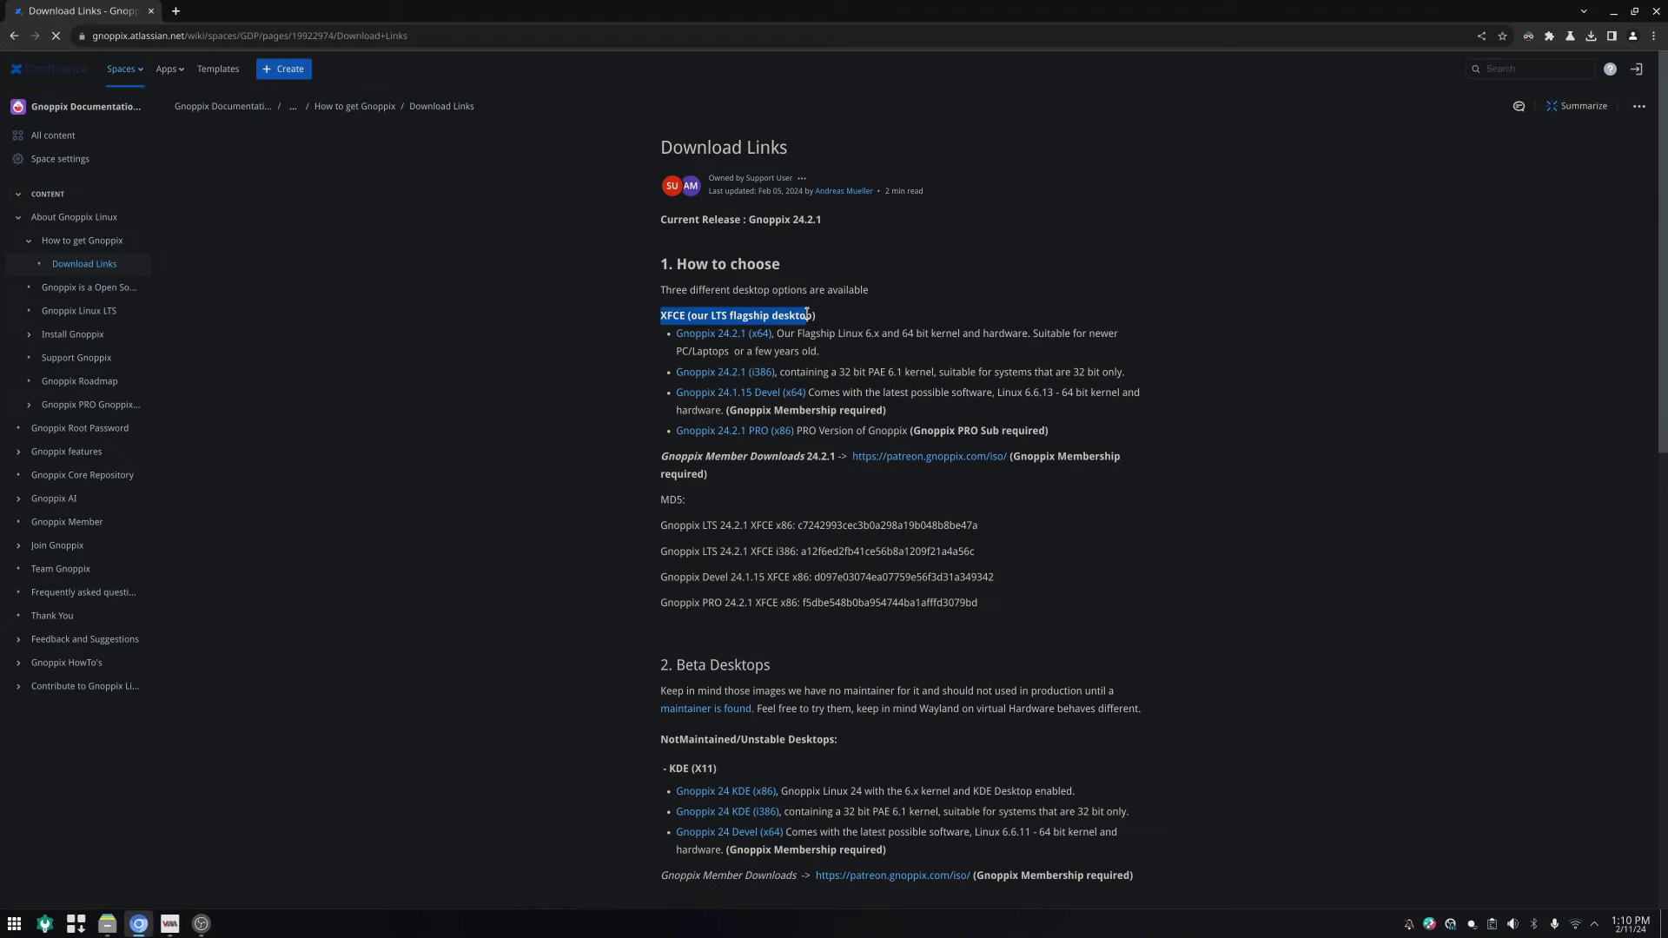
scroll(883, 693, "down", 3)
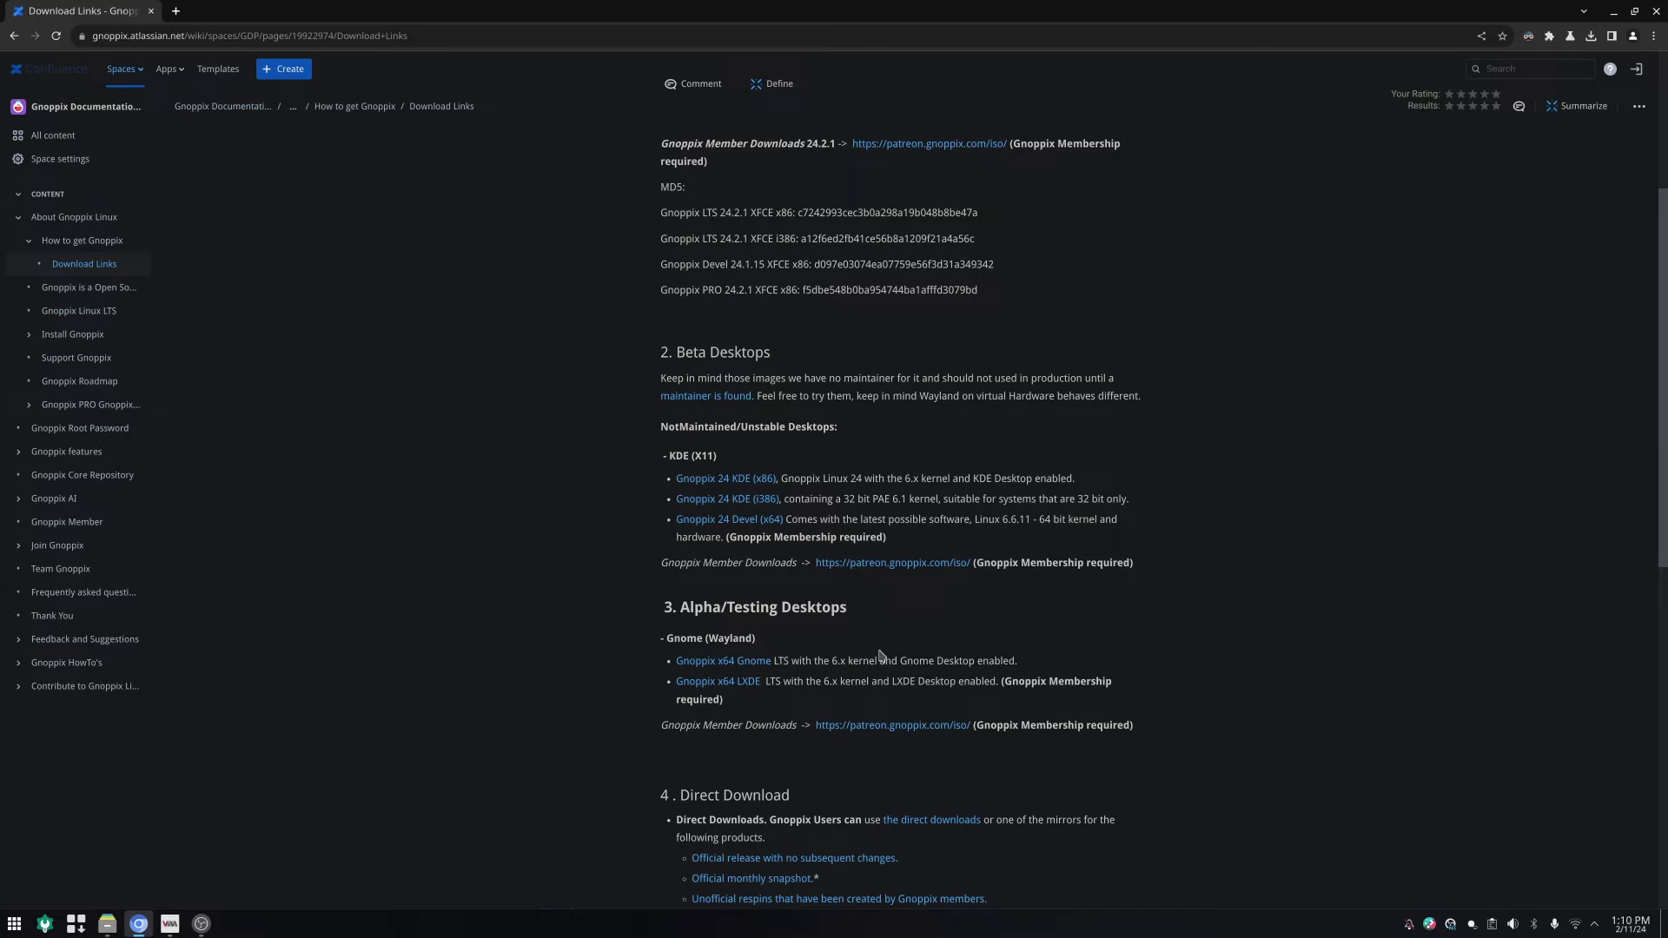
scroll(880, 656, "down", 5)
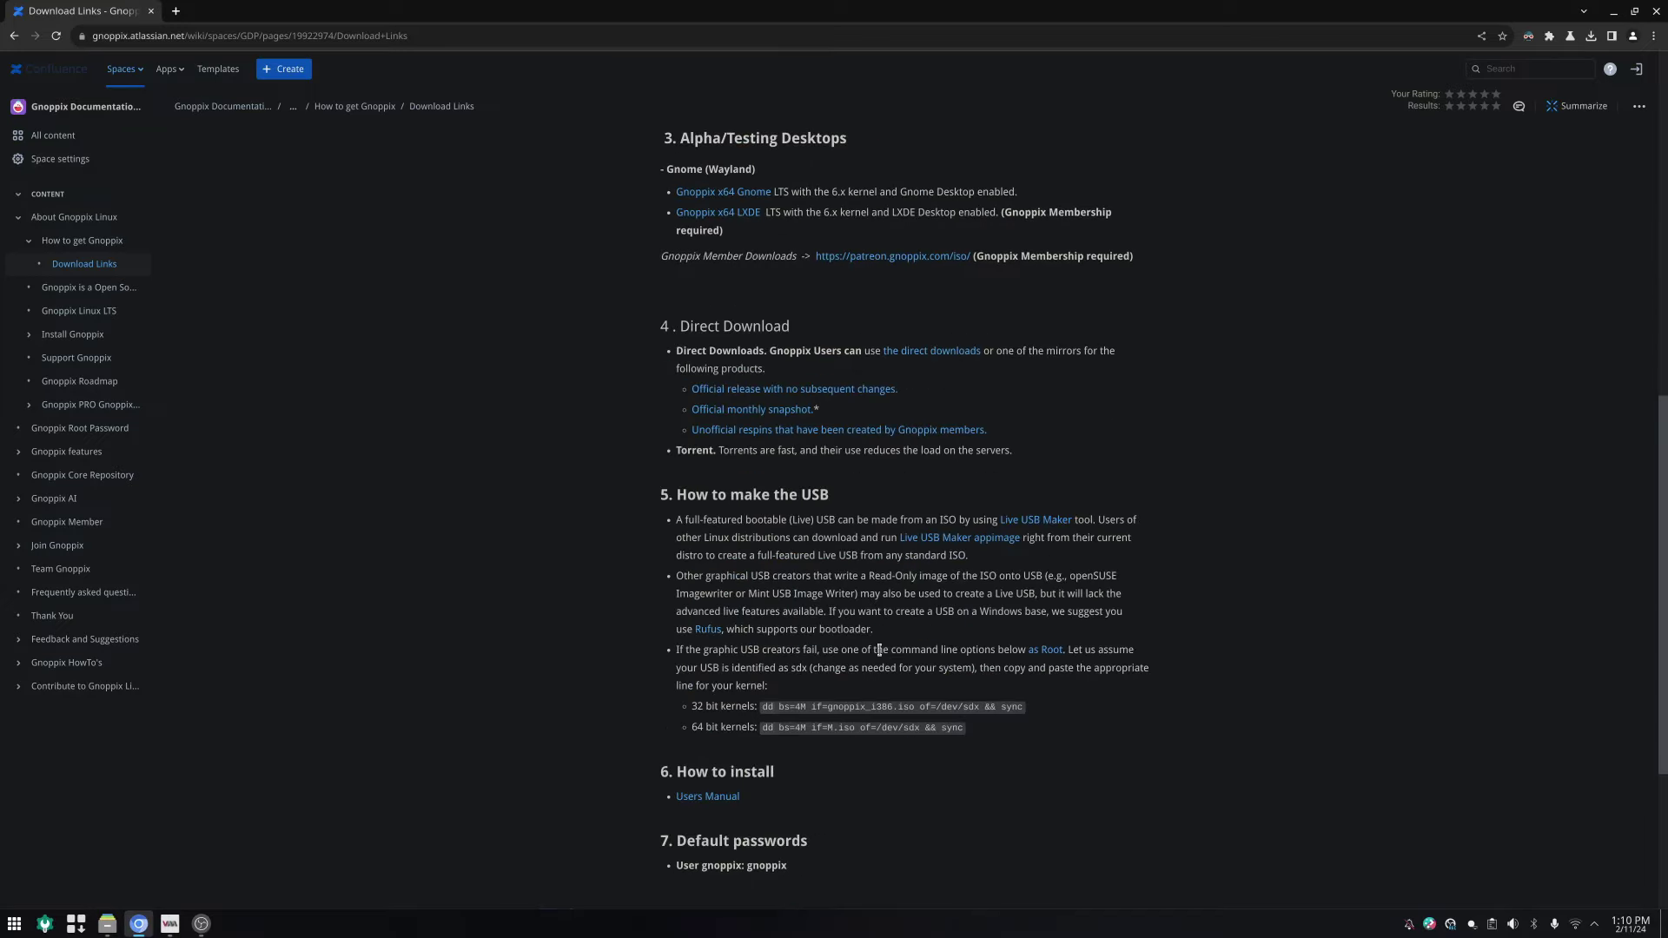
scroll(879, 650, "up", 7)
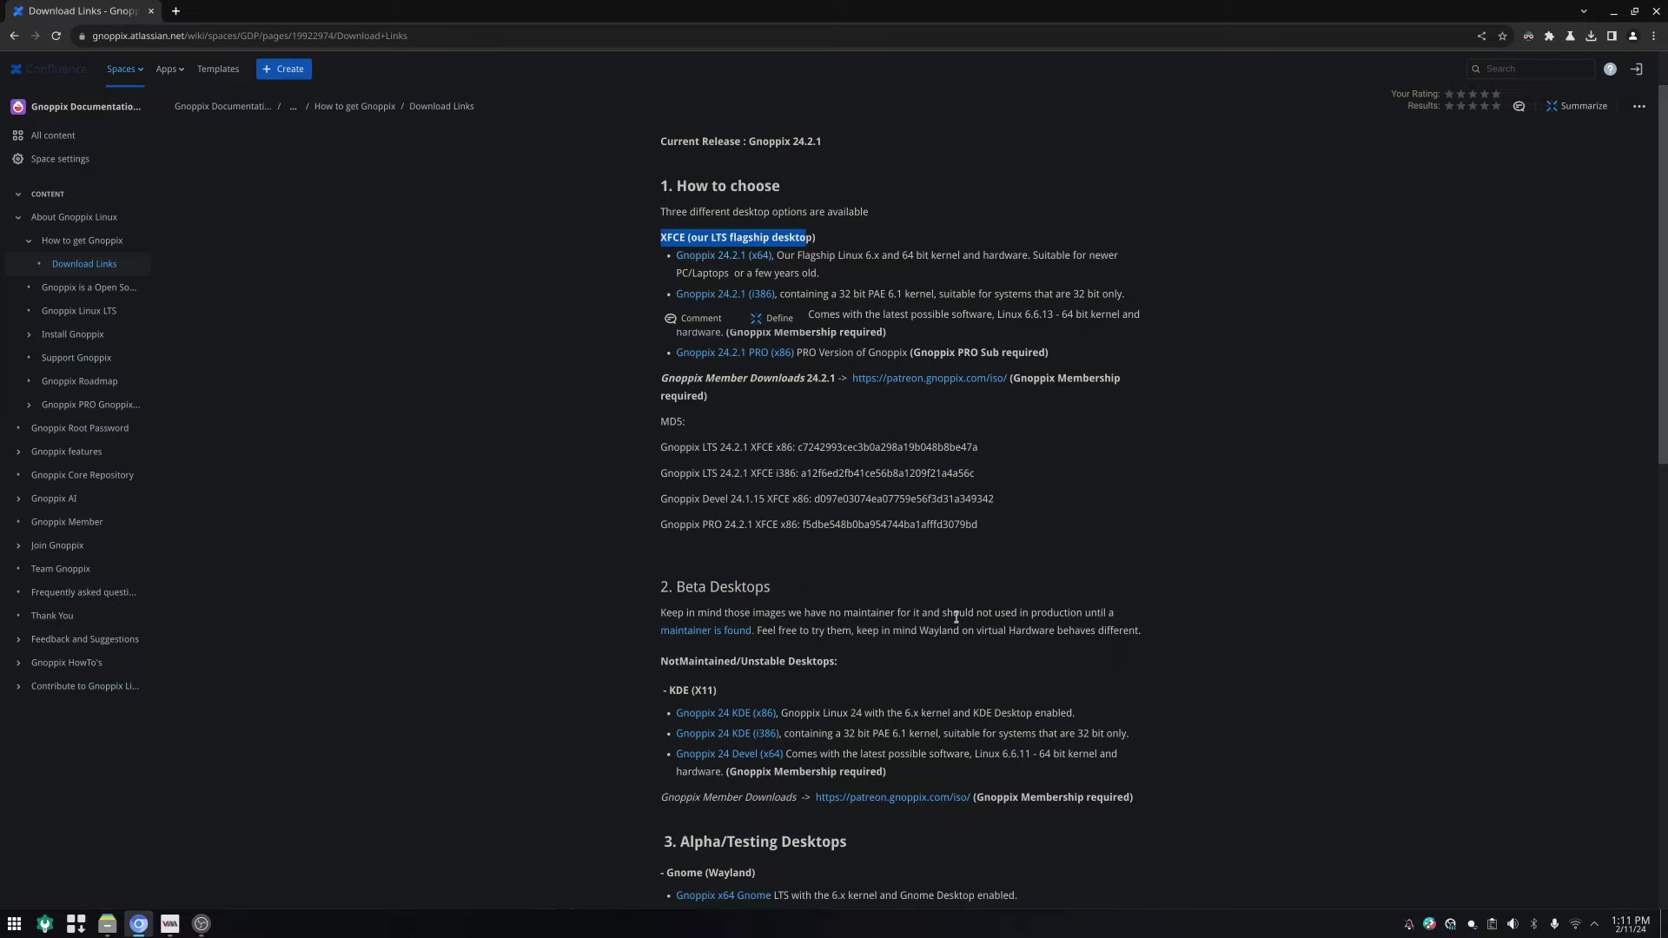
left_click(10, 35)
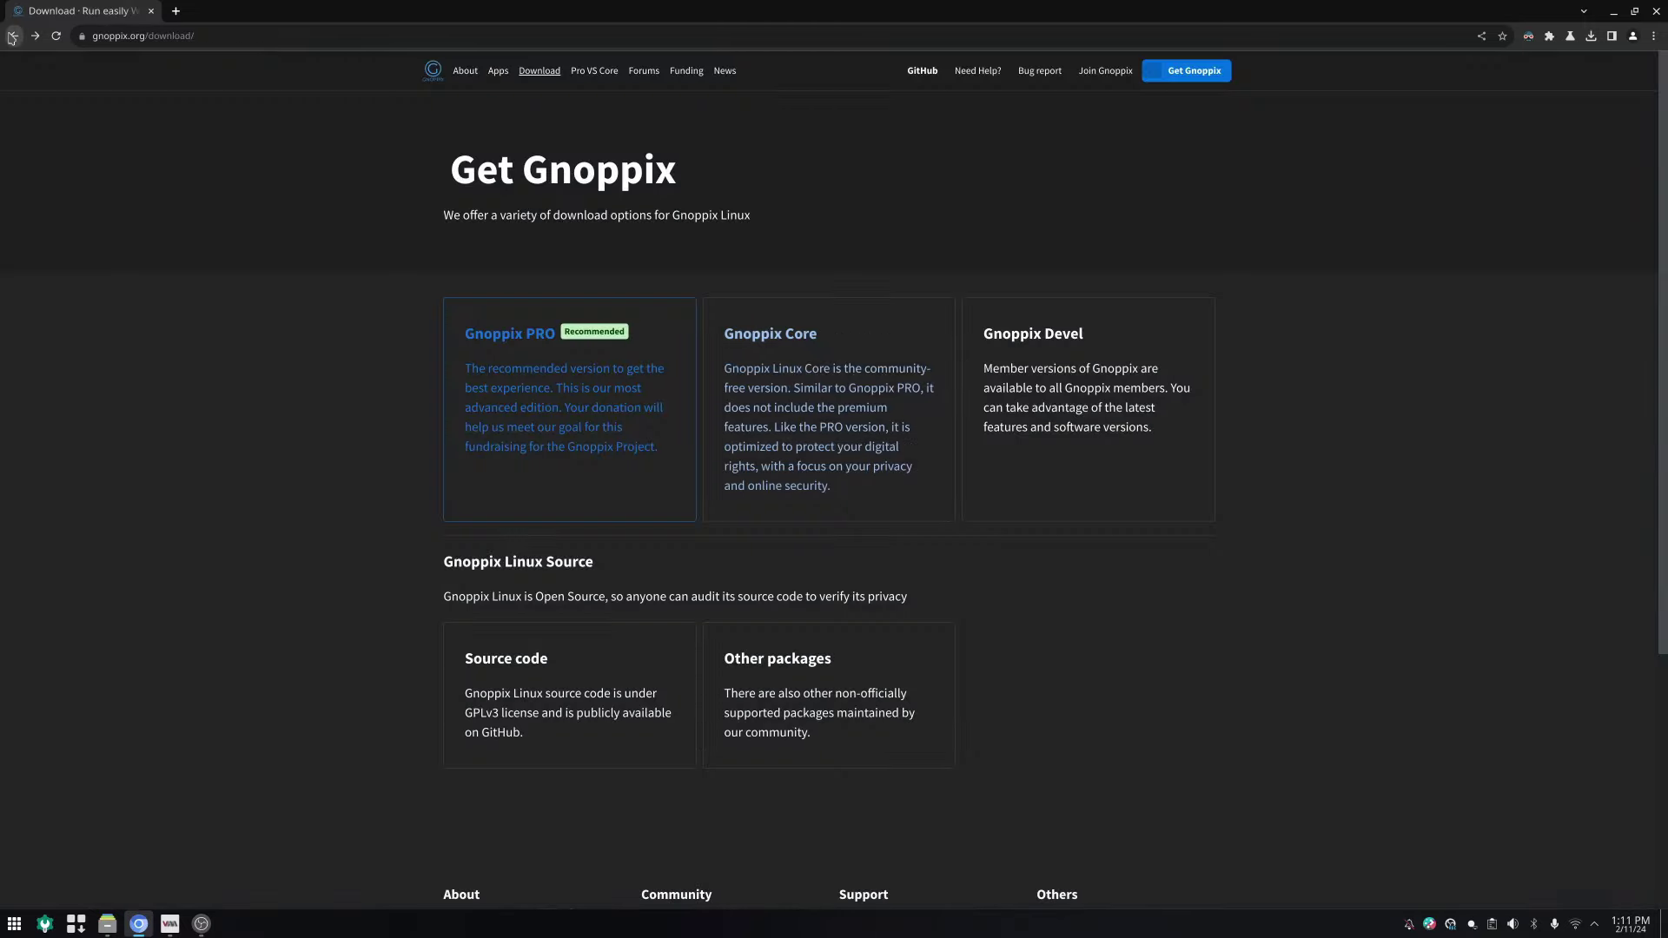
left_click(432, 70)
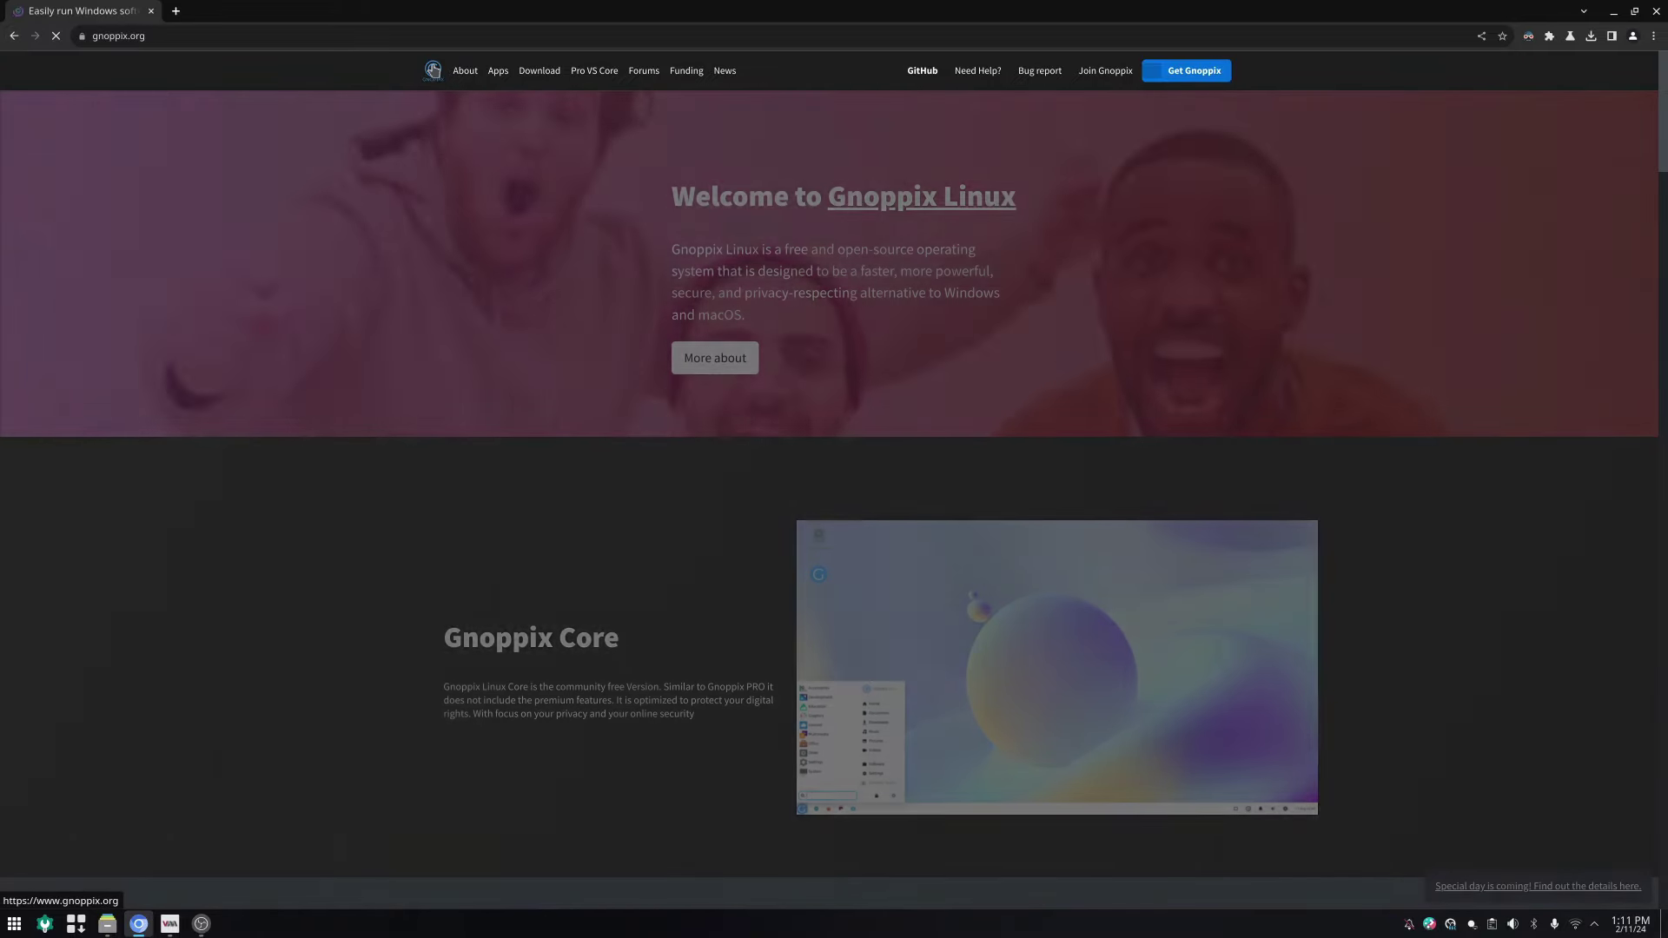
Step: Bring the Gnoppix virtual machine full screen and nudge the Welcome window slightly right
left_click(169, 923)
left_click(1343, 336)
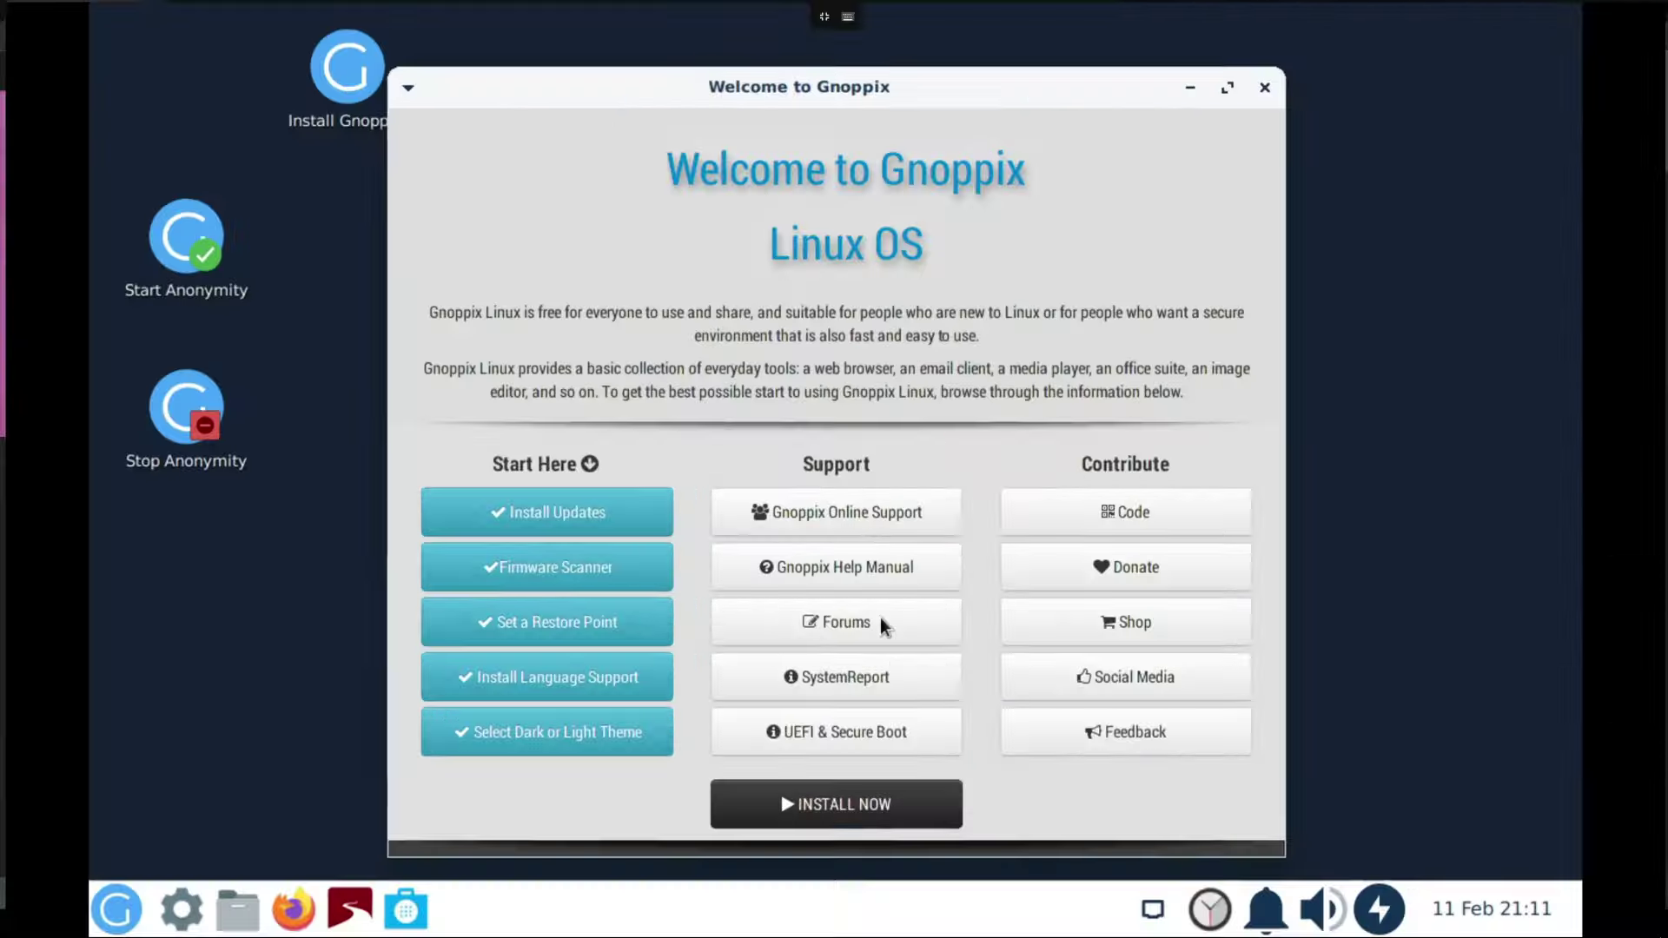
left_click(223, 699)
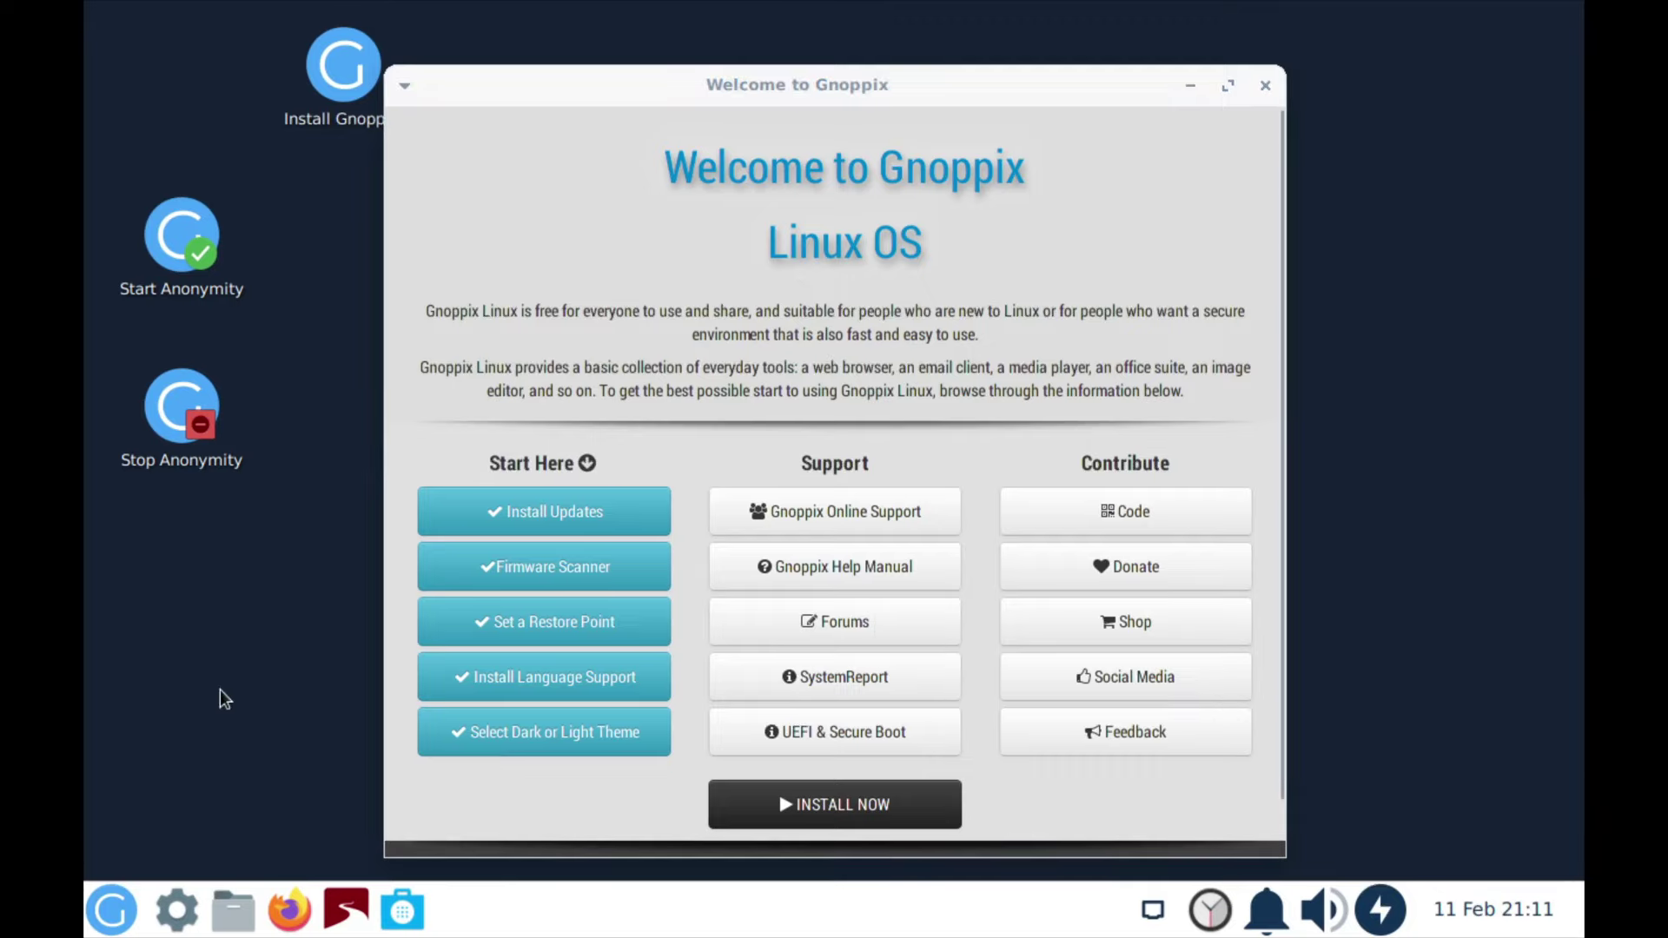
left_click(111, 919)
left_click(111, 919)
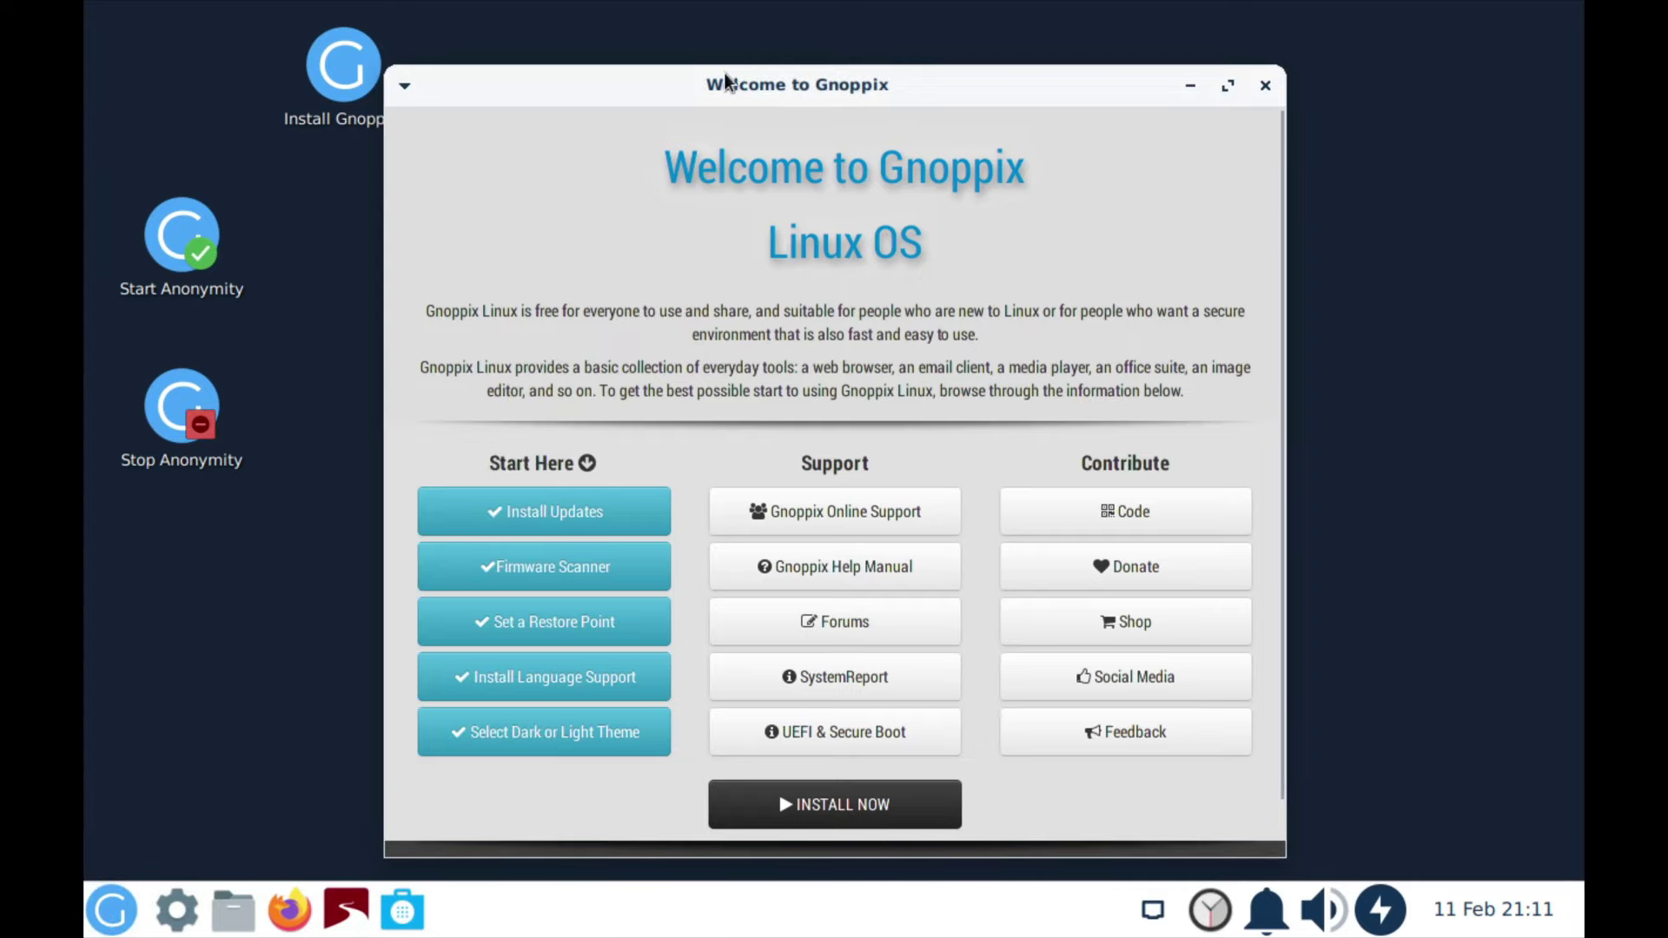
left_click_drag(695, 82, 747, 72)
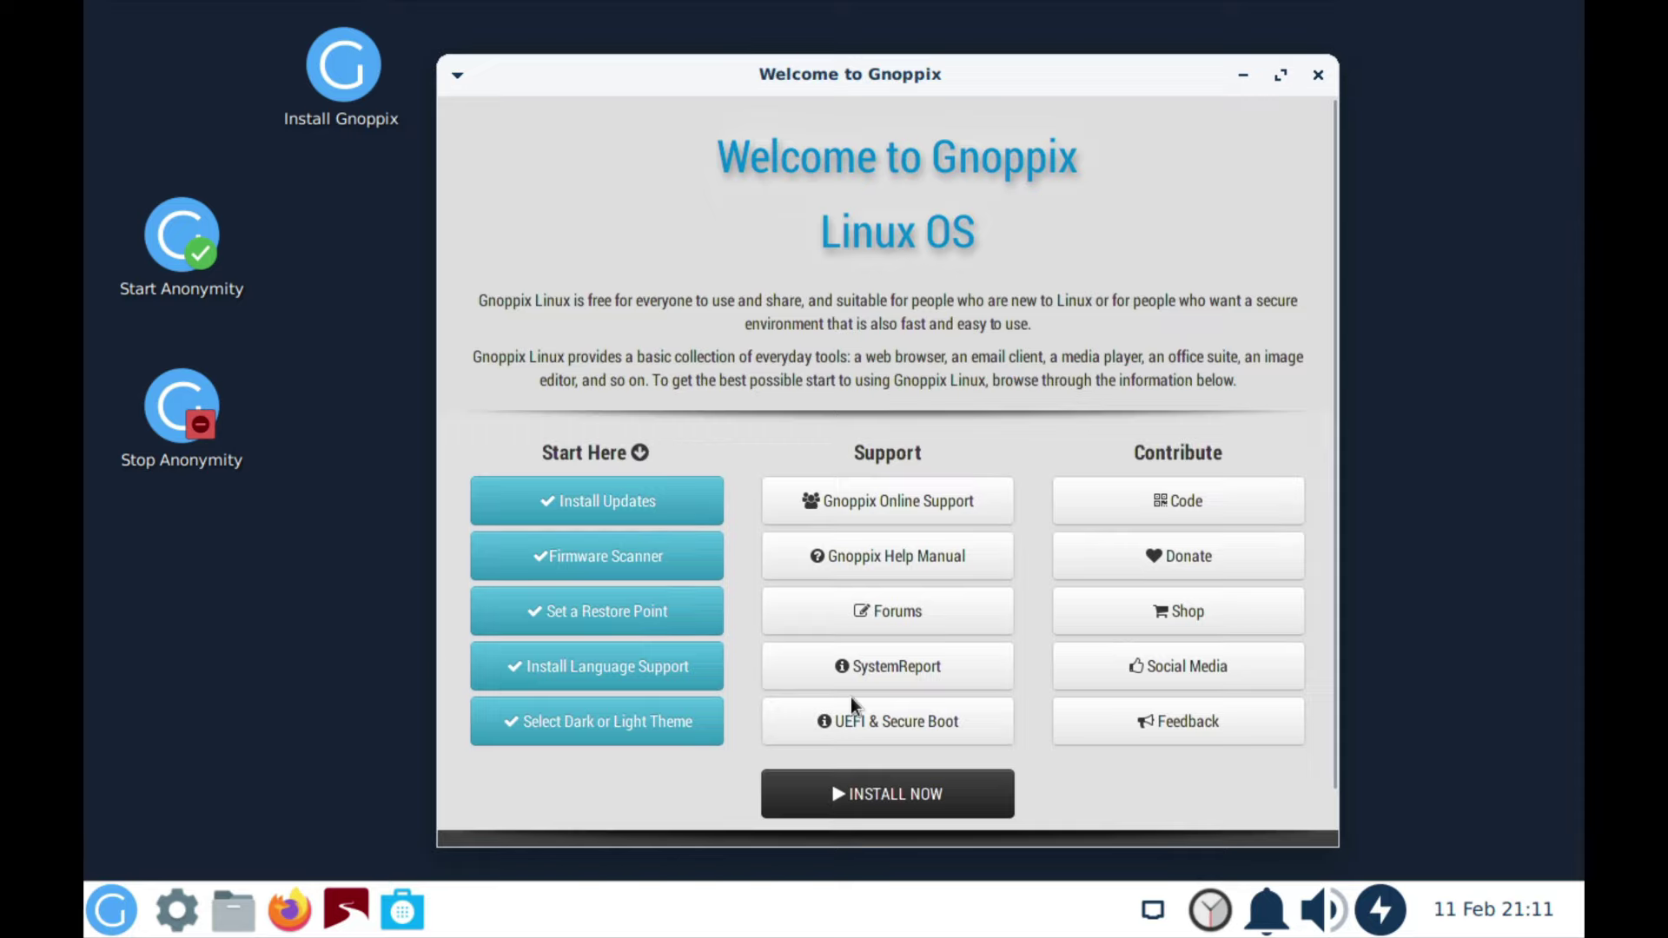
Step: Launch the installer, keep American English, default location and US keyboard, and choose Erase disk
left_click(893, 792)
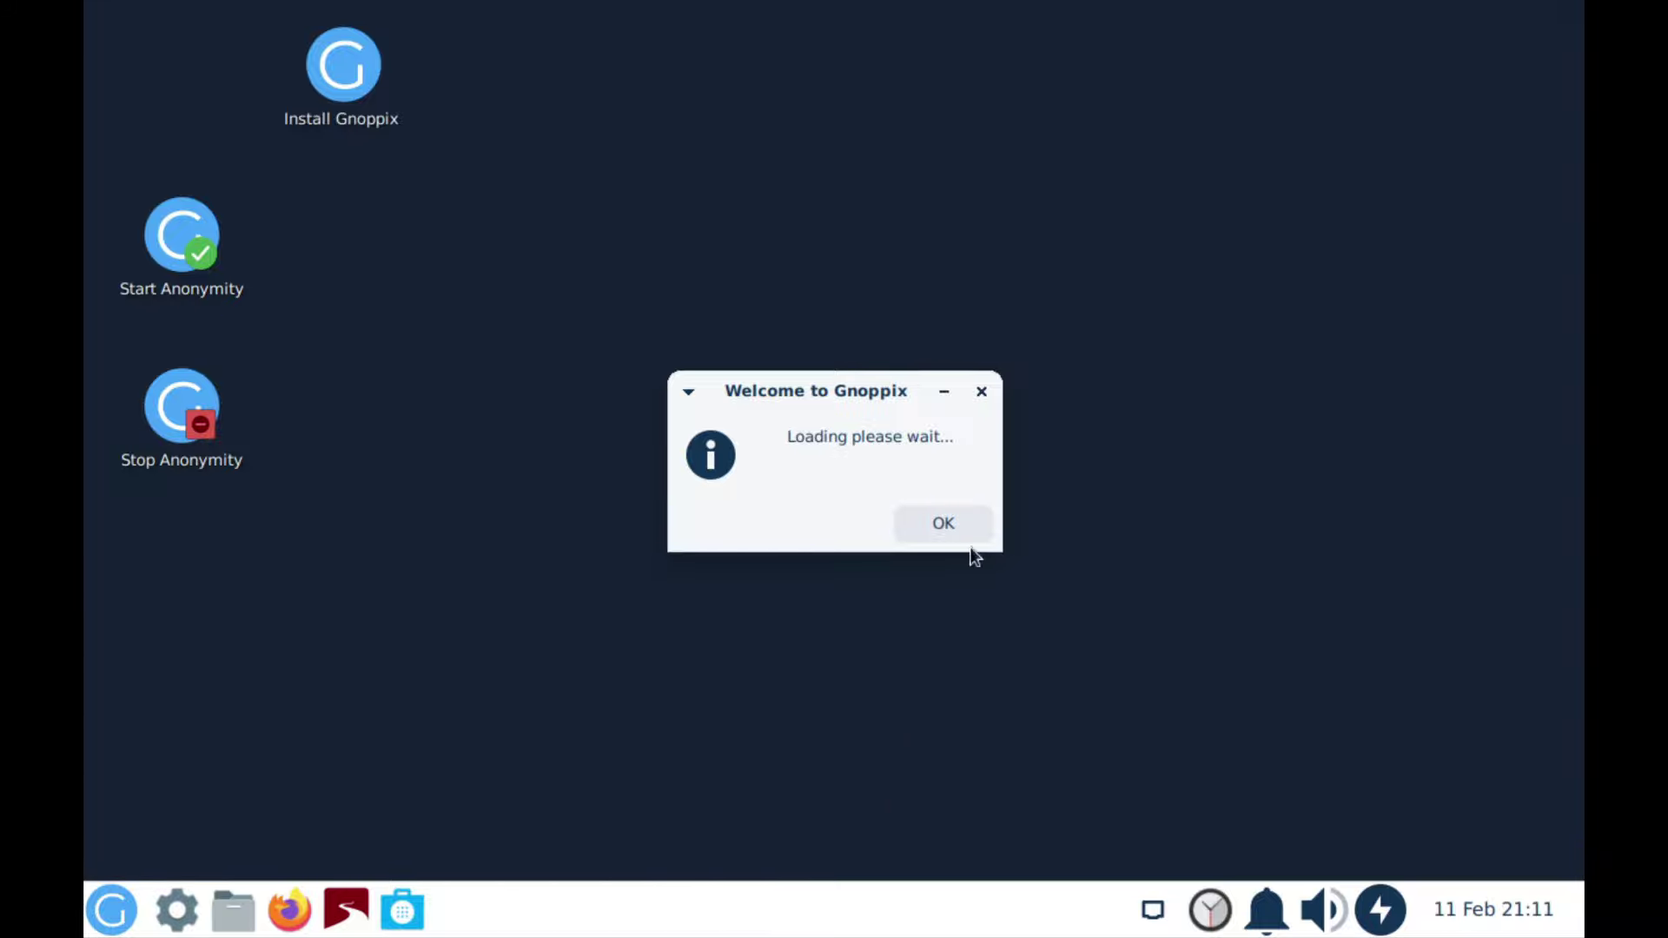
left_click(947, 535)
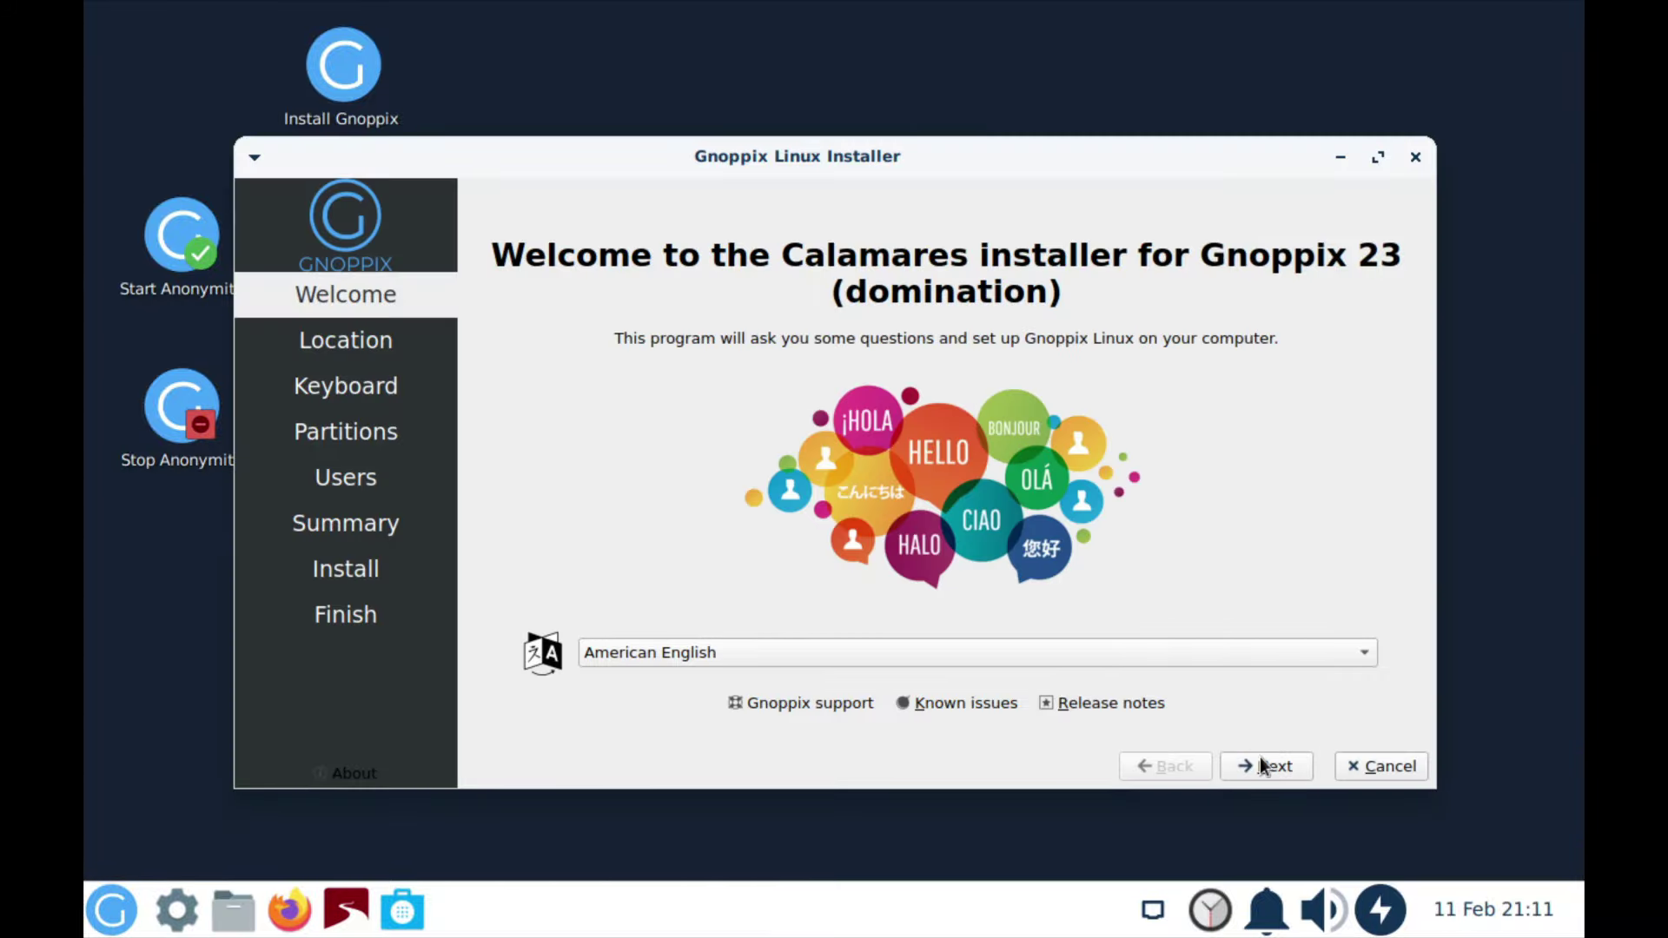
left_click(1260, 757)
left_click(1260, 758)
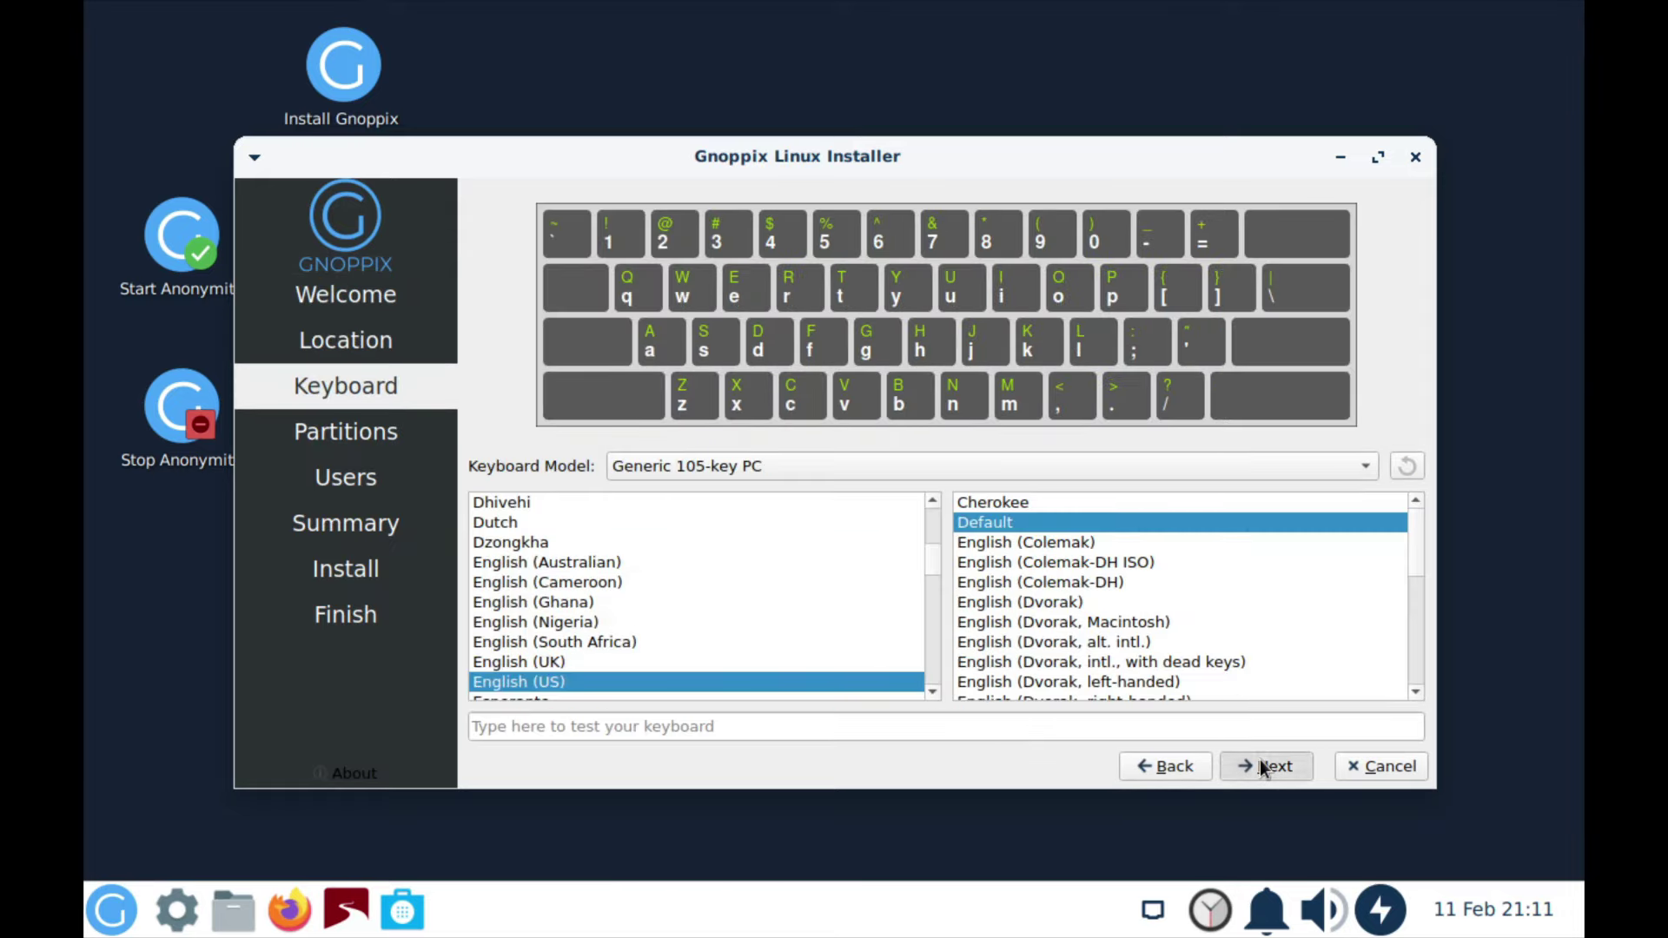
left_click(1259, 759)
left_click(697, 257)
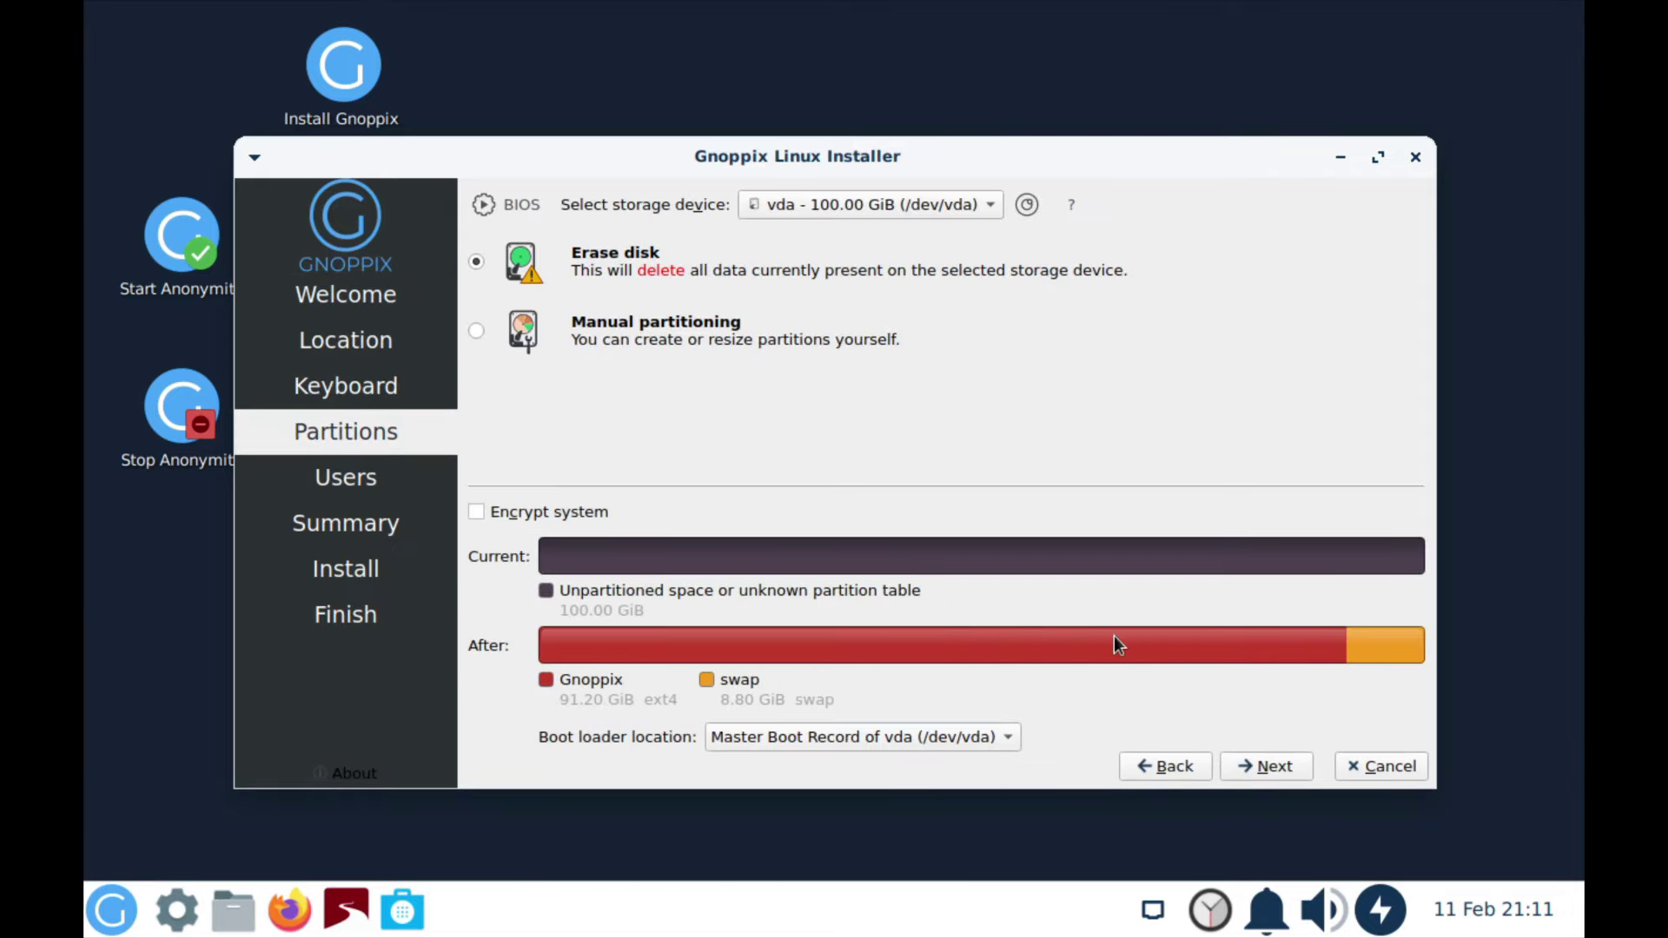
left_click(1268, 768)
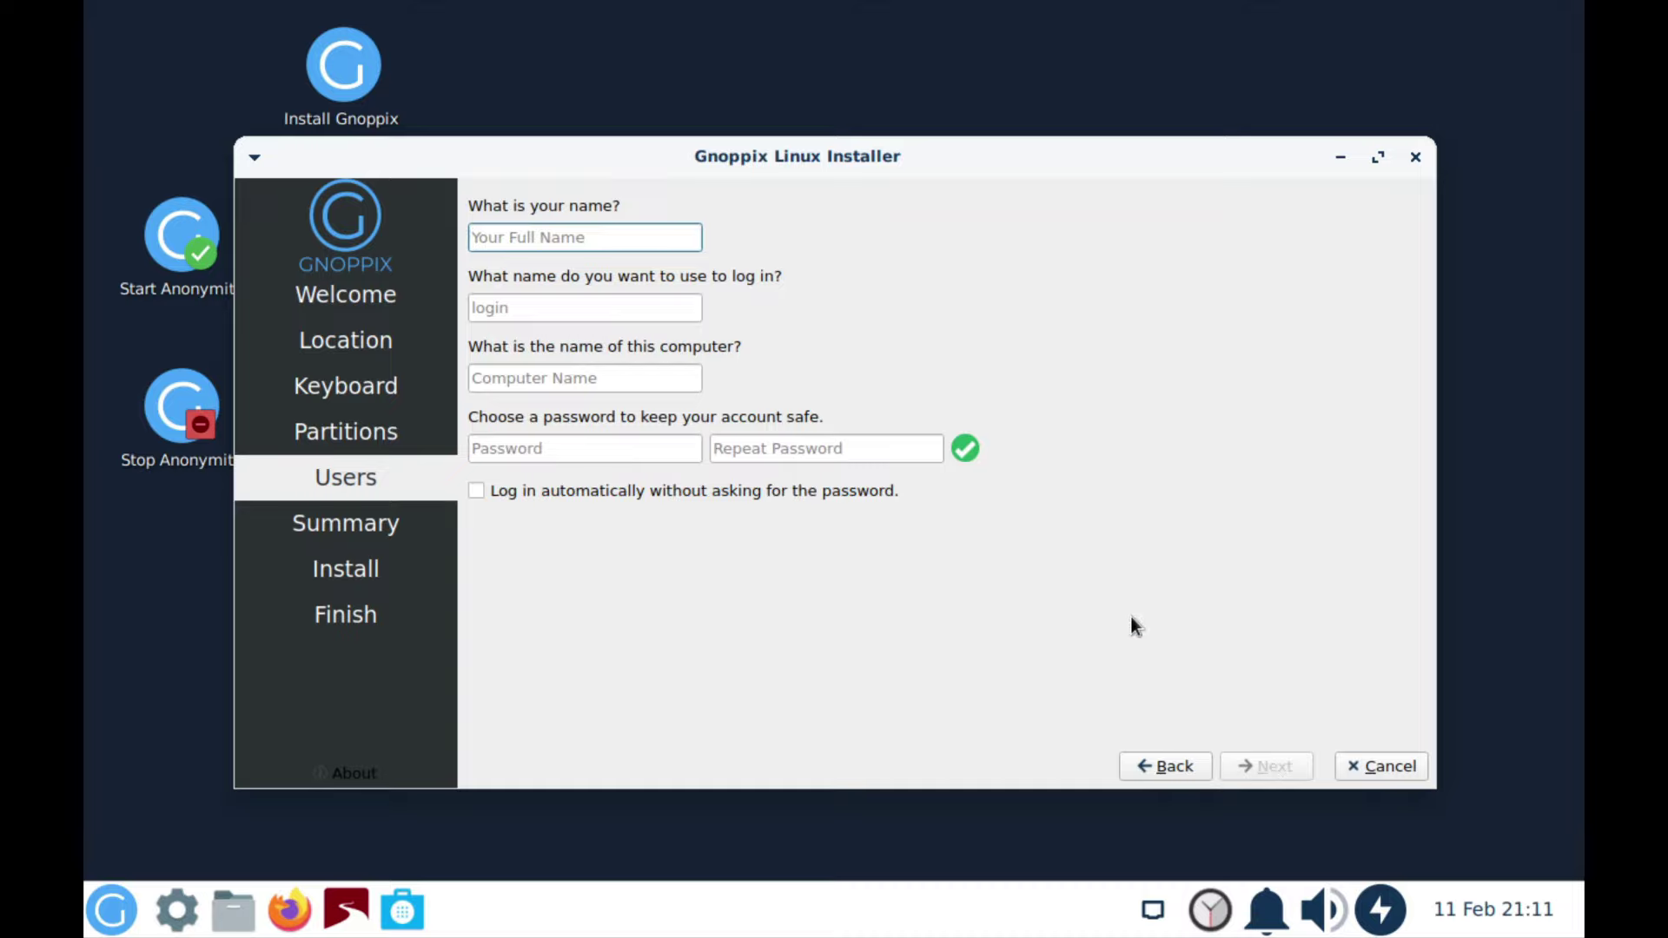
Step: Create the user account with computer name gnoppix and a password, then start the installation
key("Tab")
key("Tab")
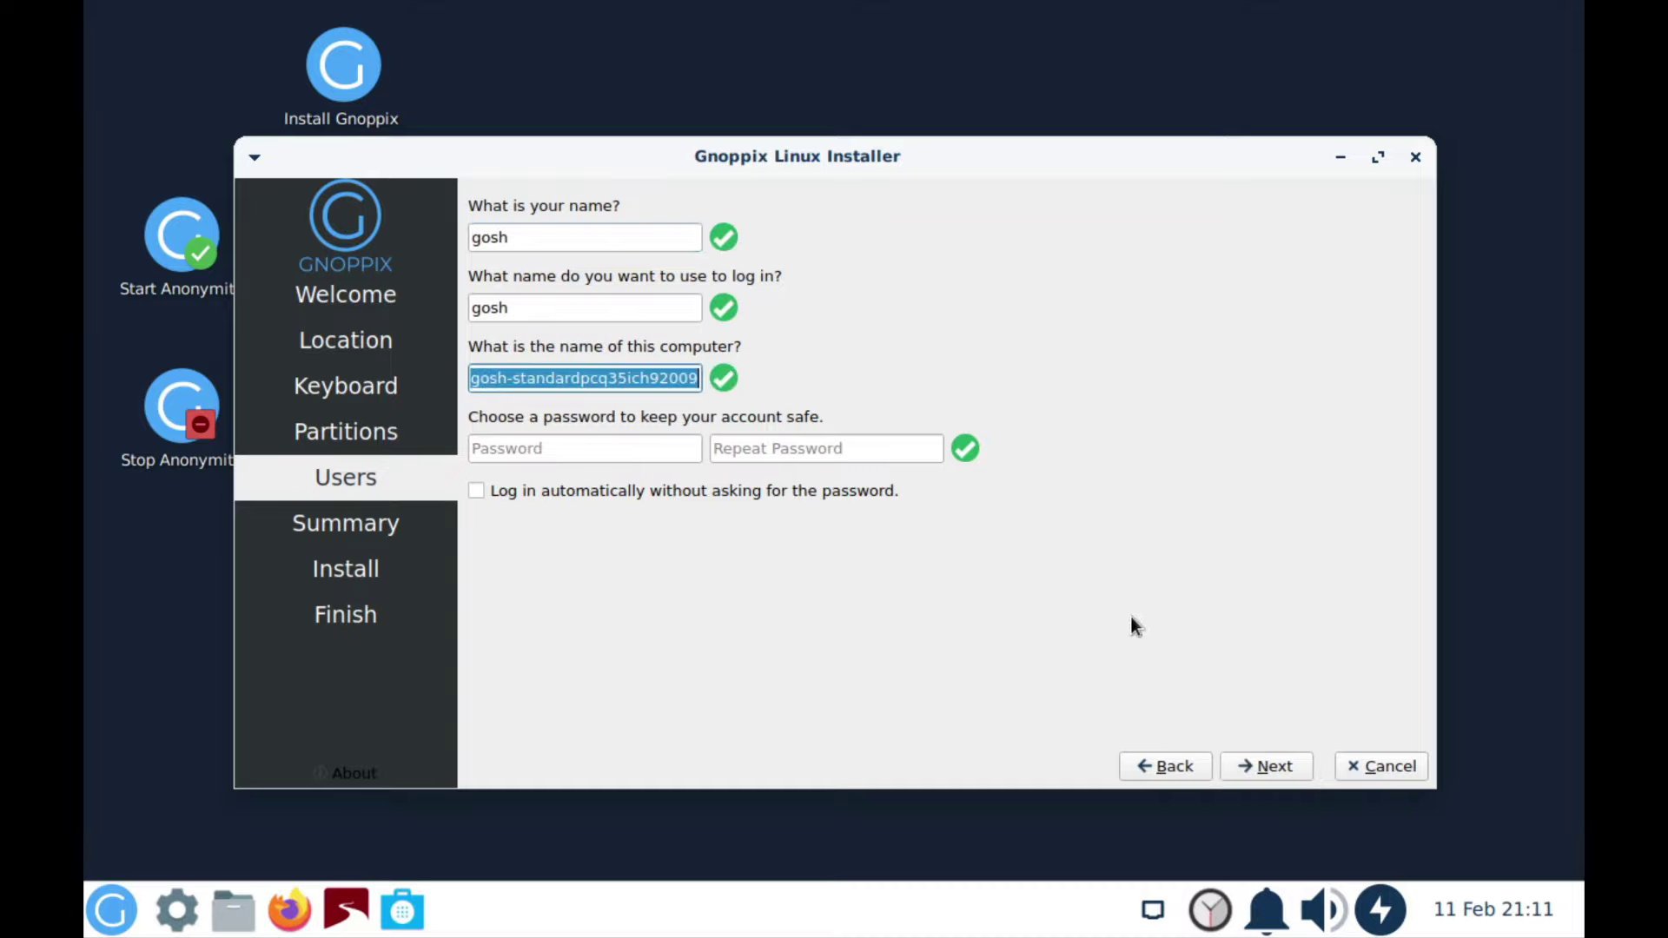
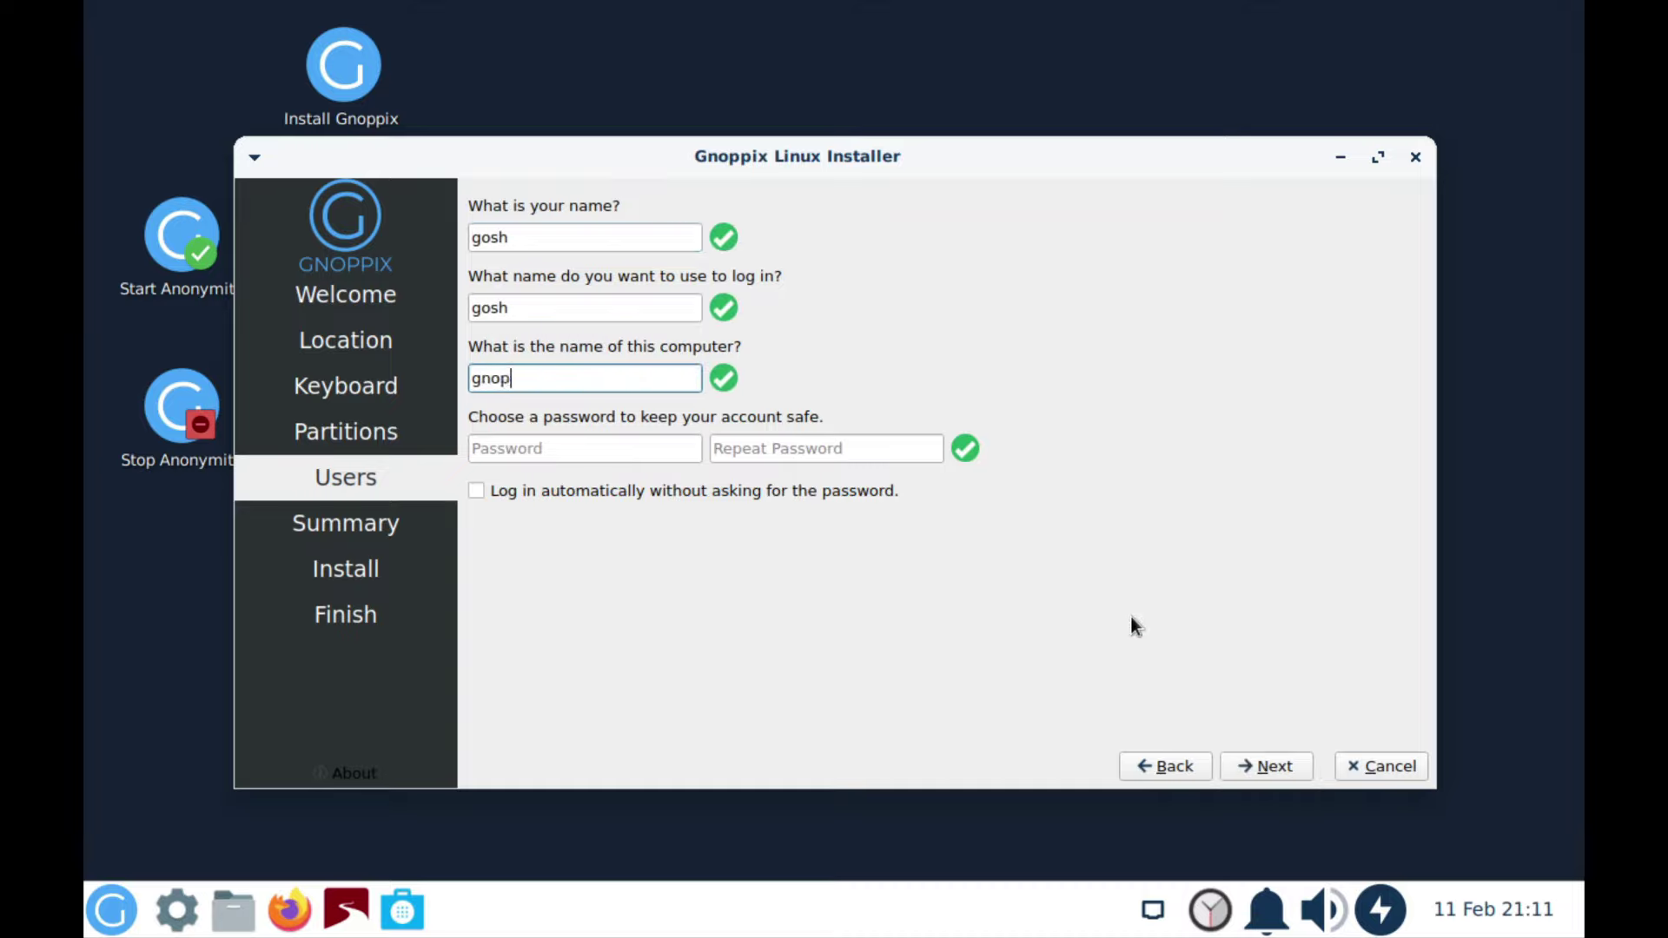
key("Tab")
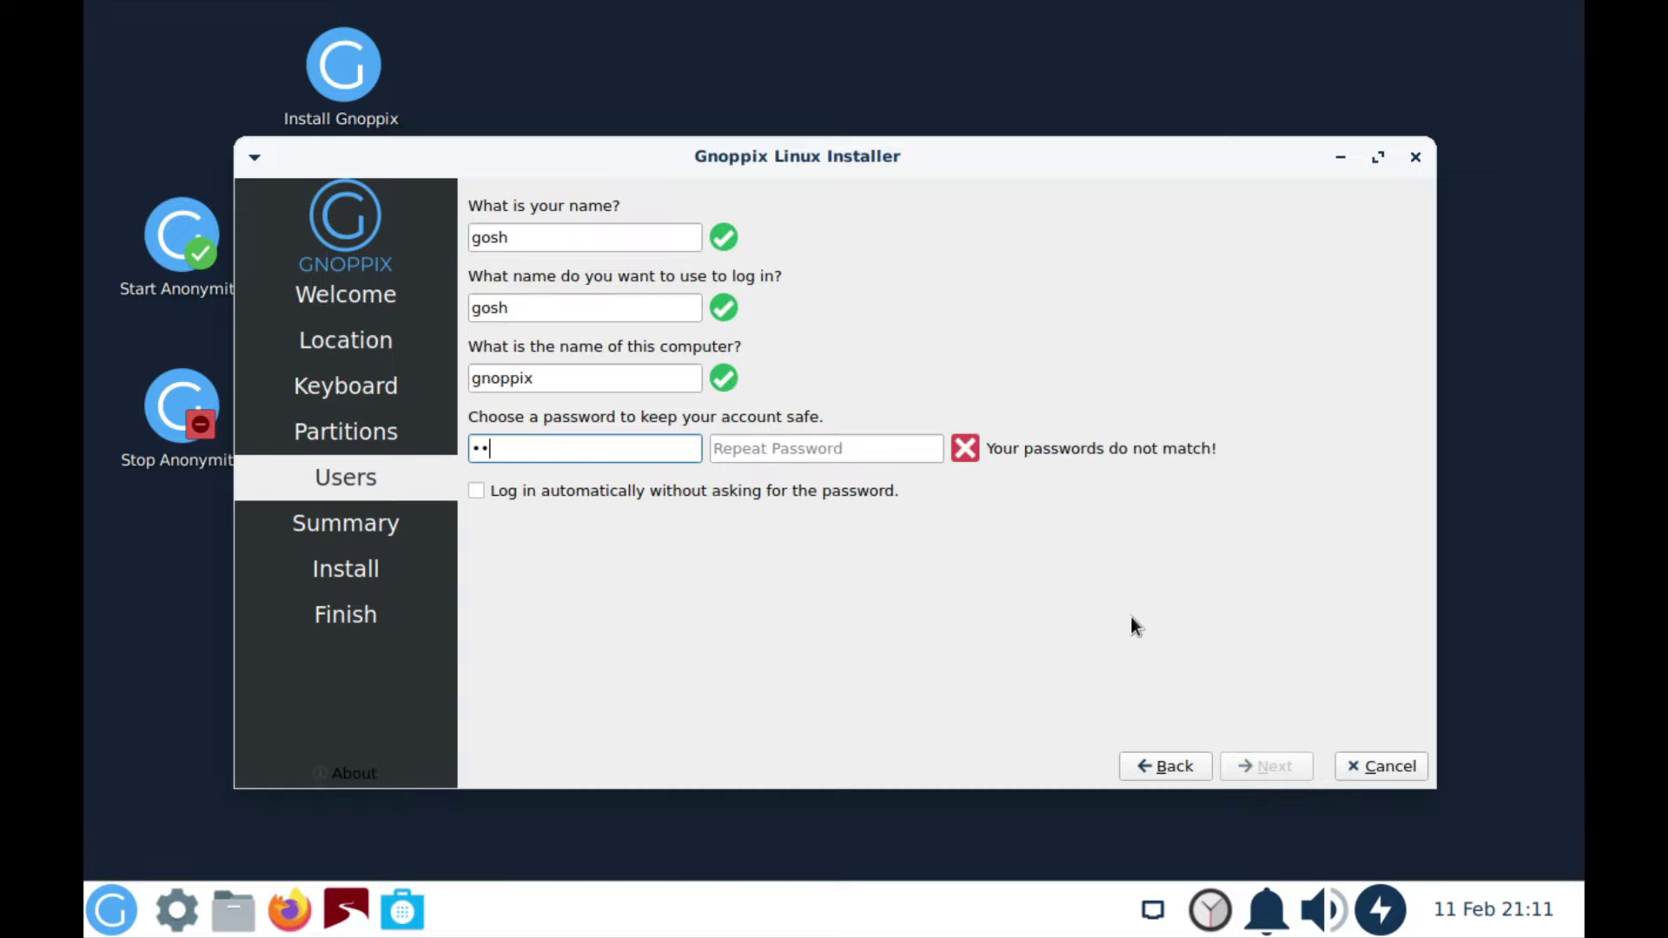
key("Tab")
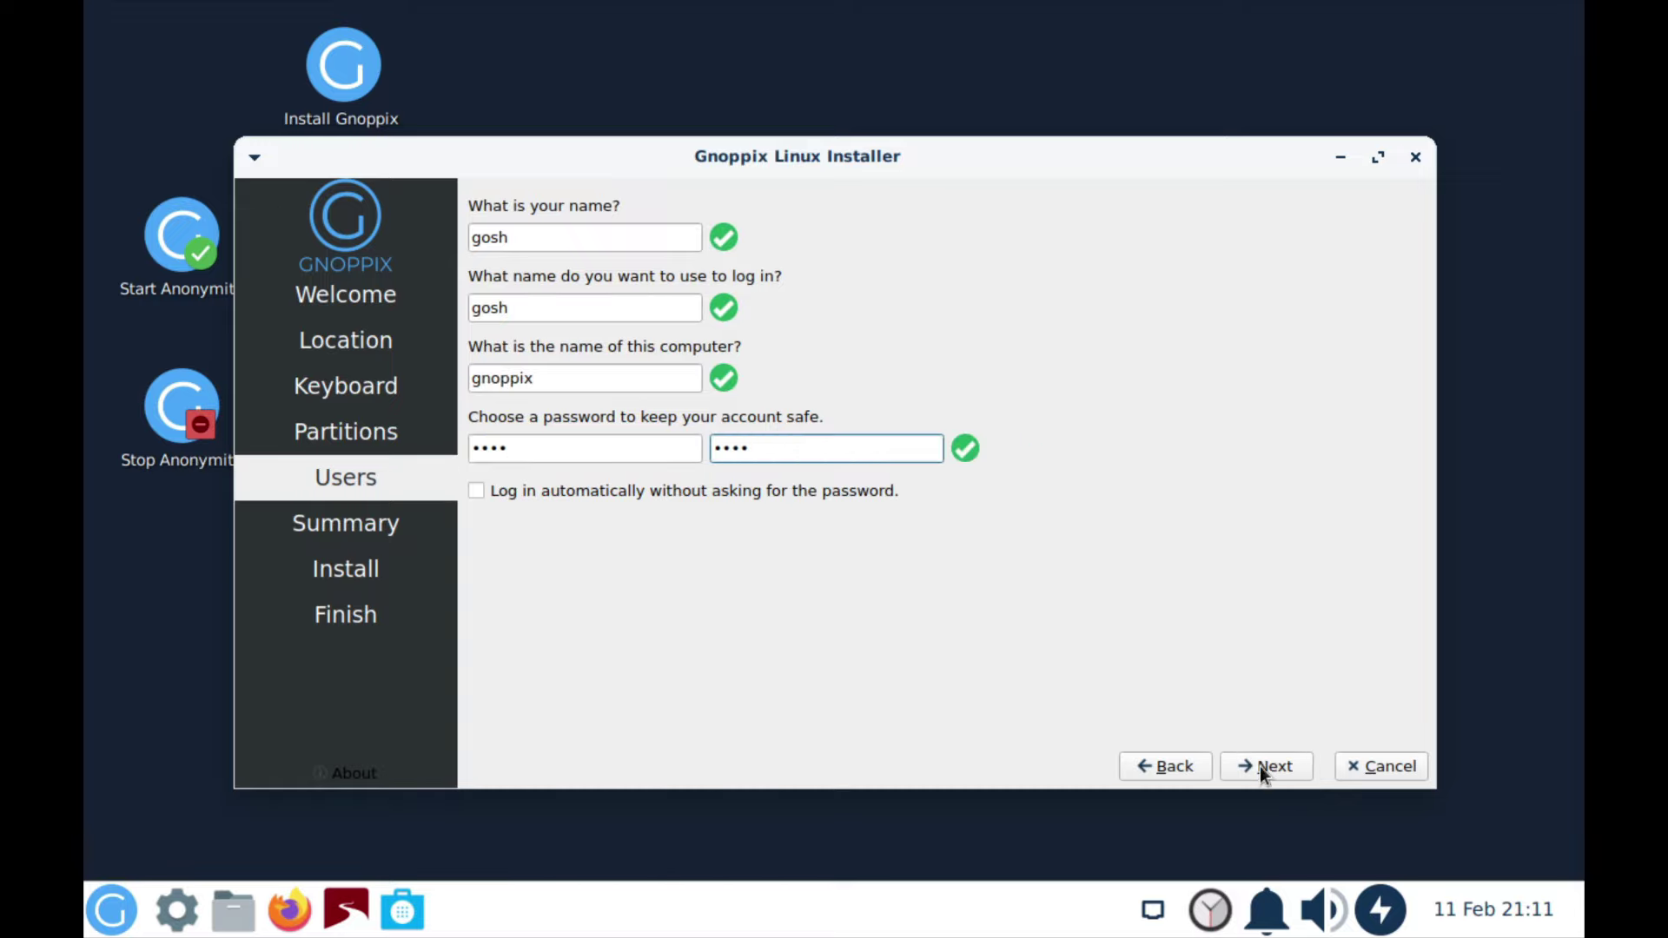
left_click(1260, 768)
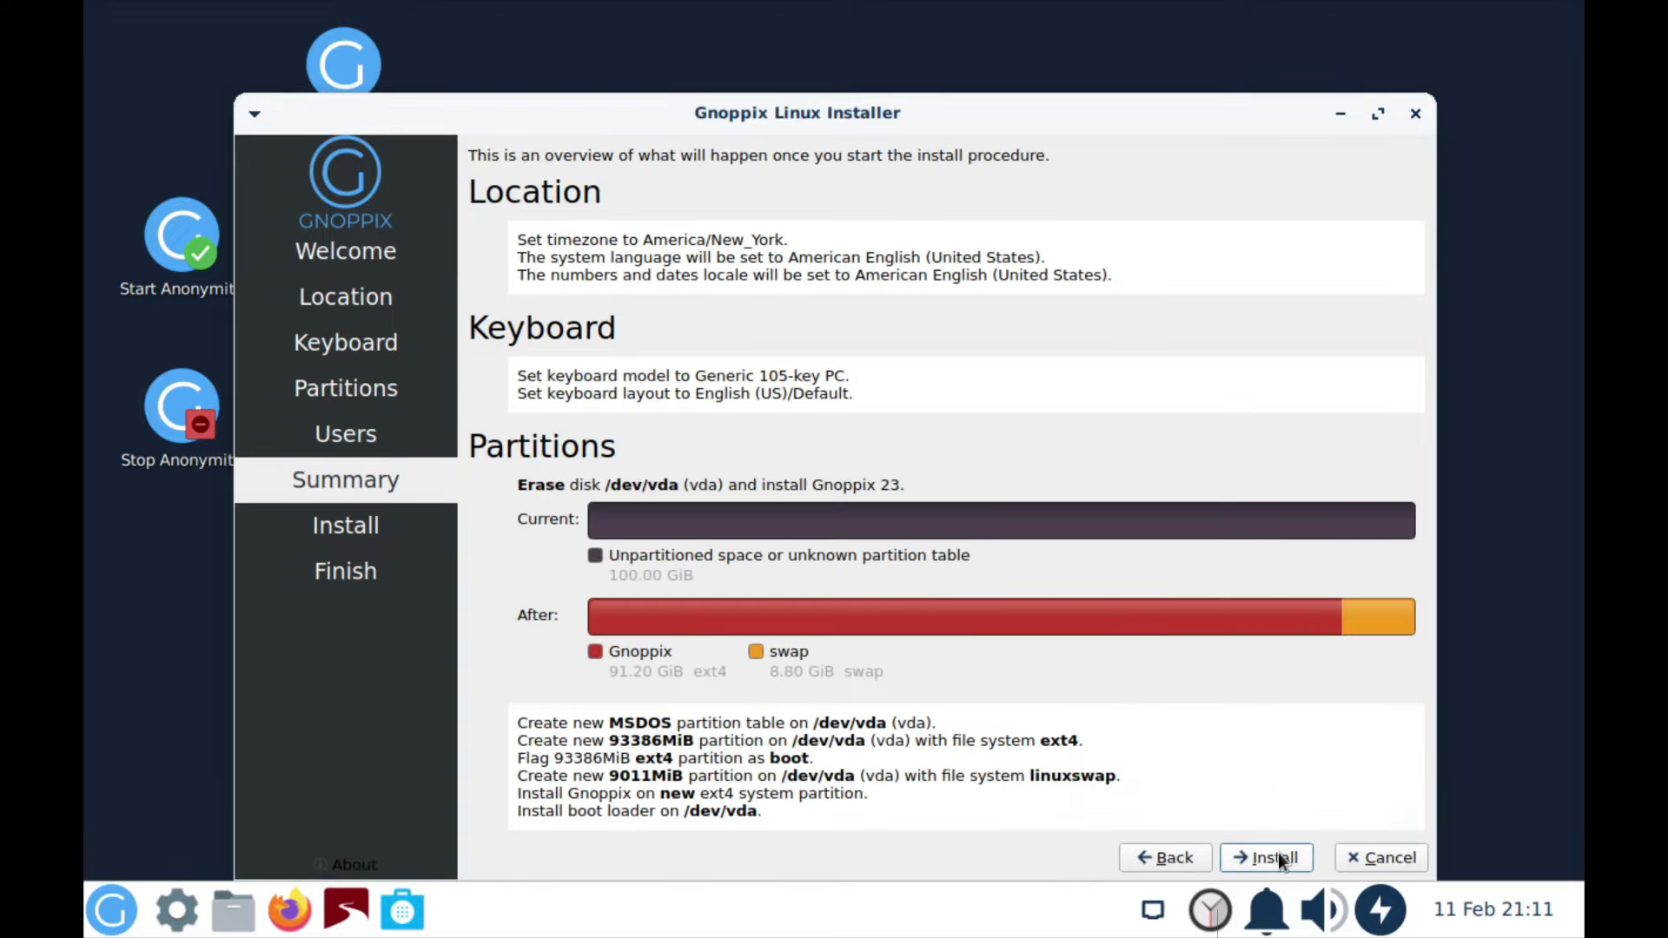
left_click(1273, 858)
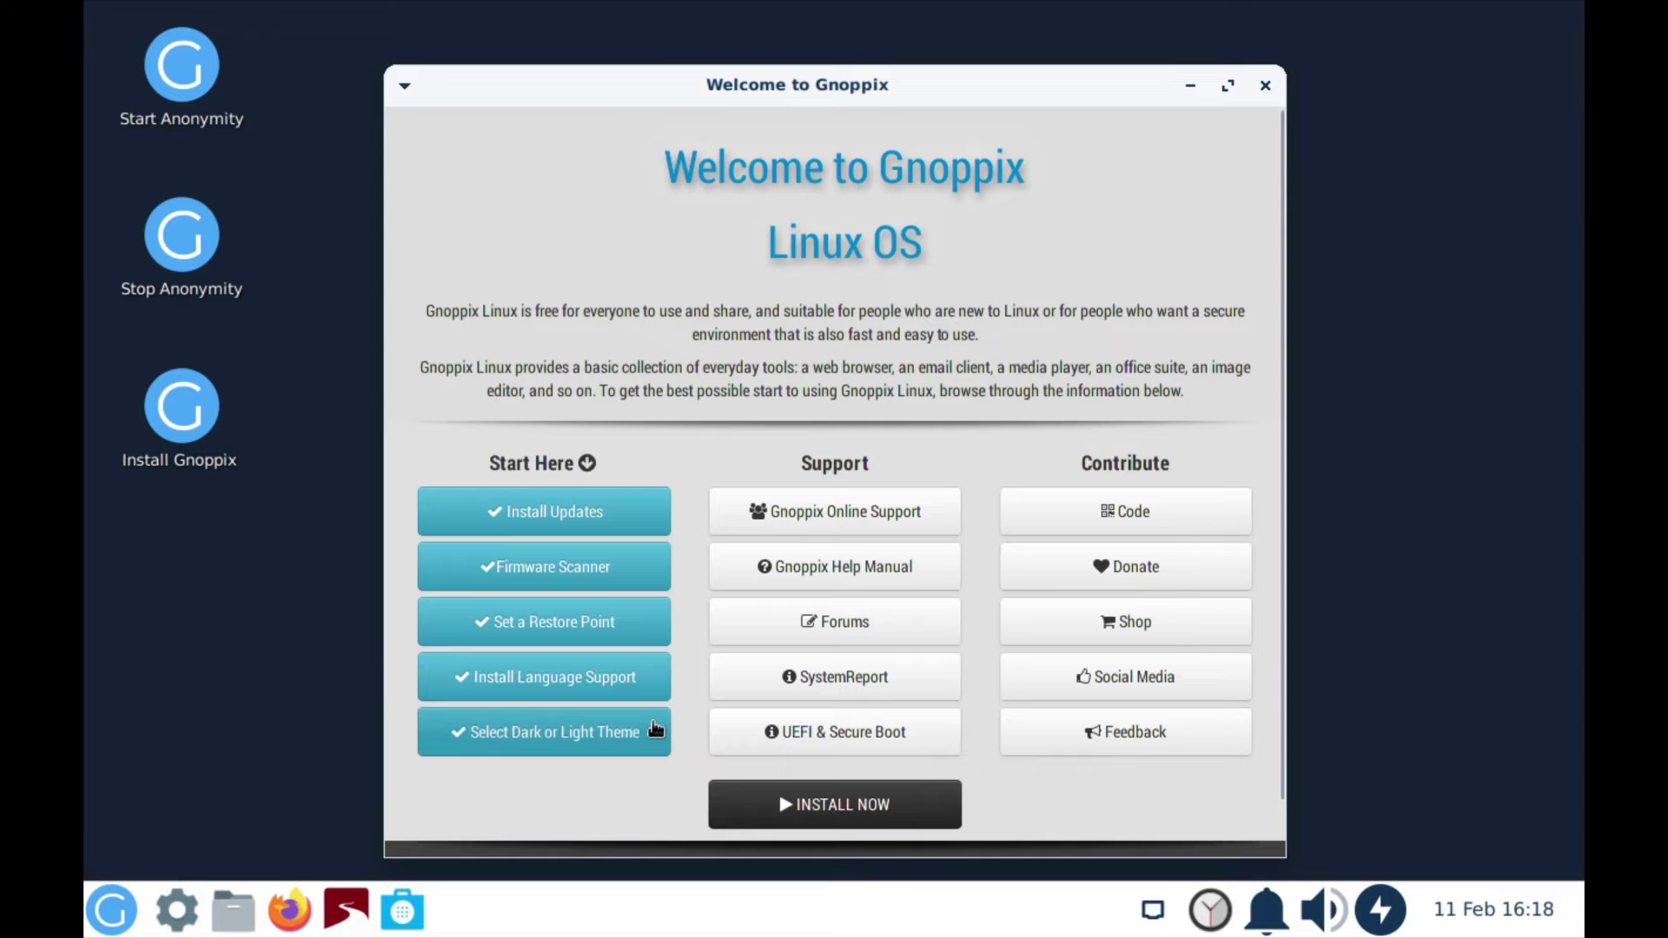
Step: Apply the Dark Theme from the Welcome window's theme section
left_click(562, 734)
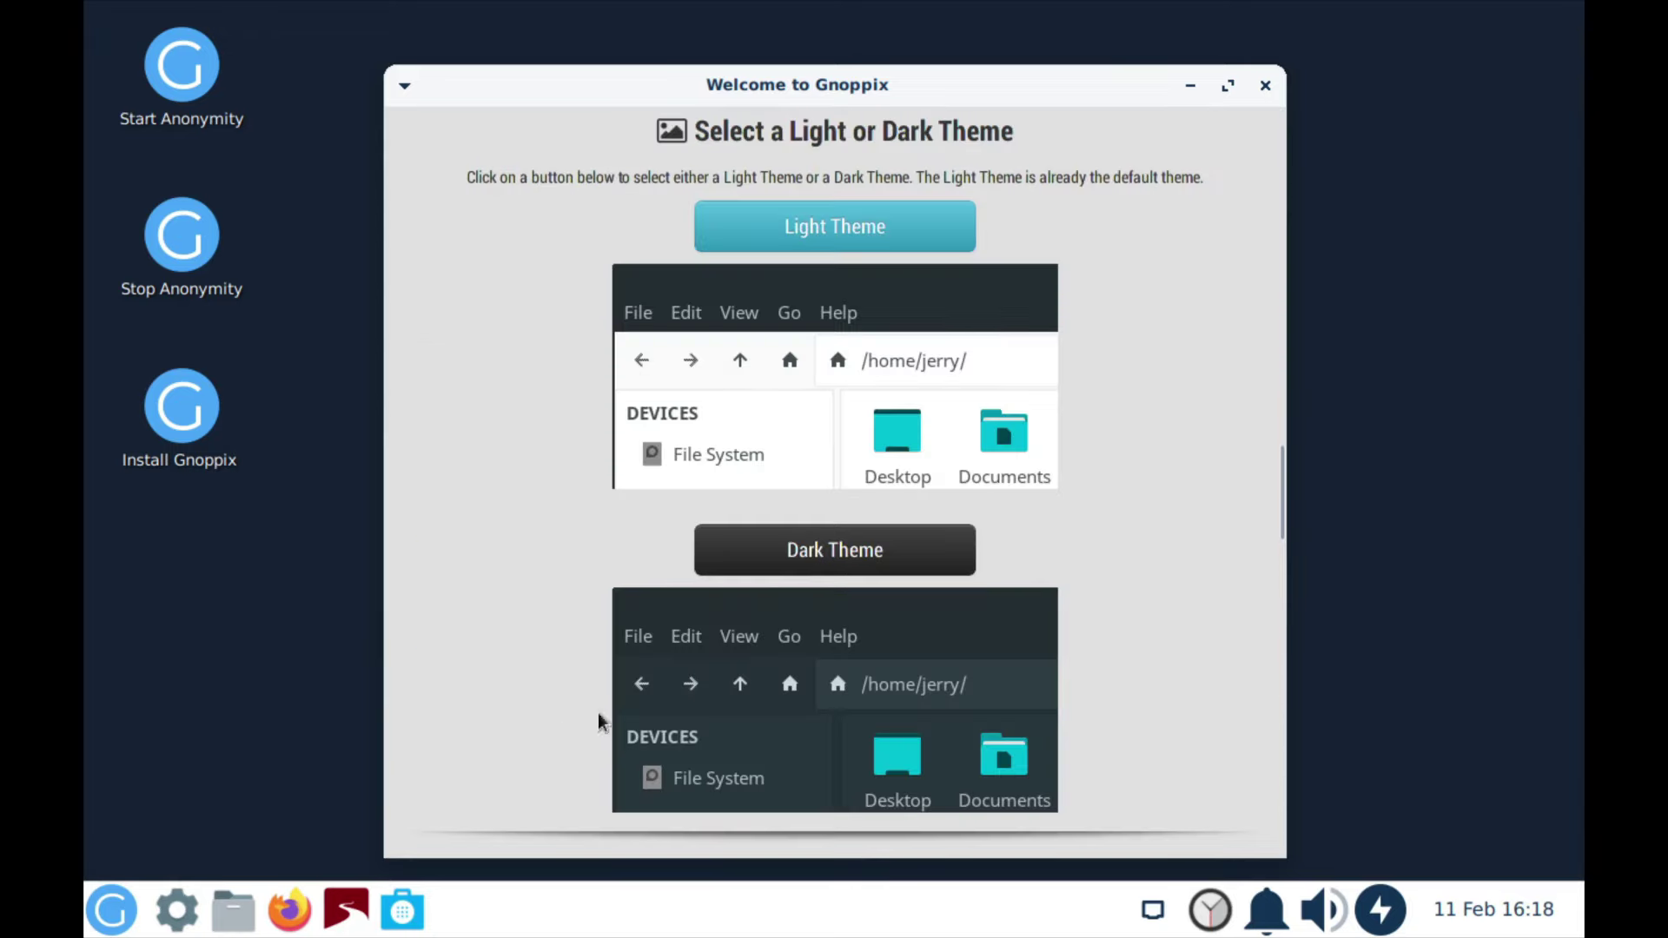
left_click(843, 550)
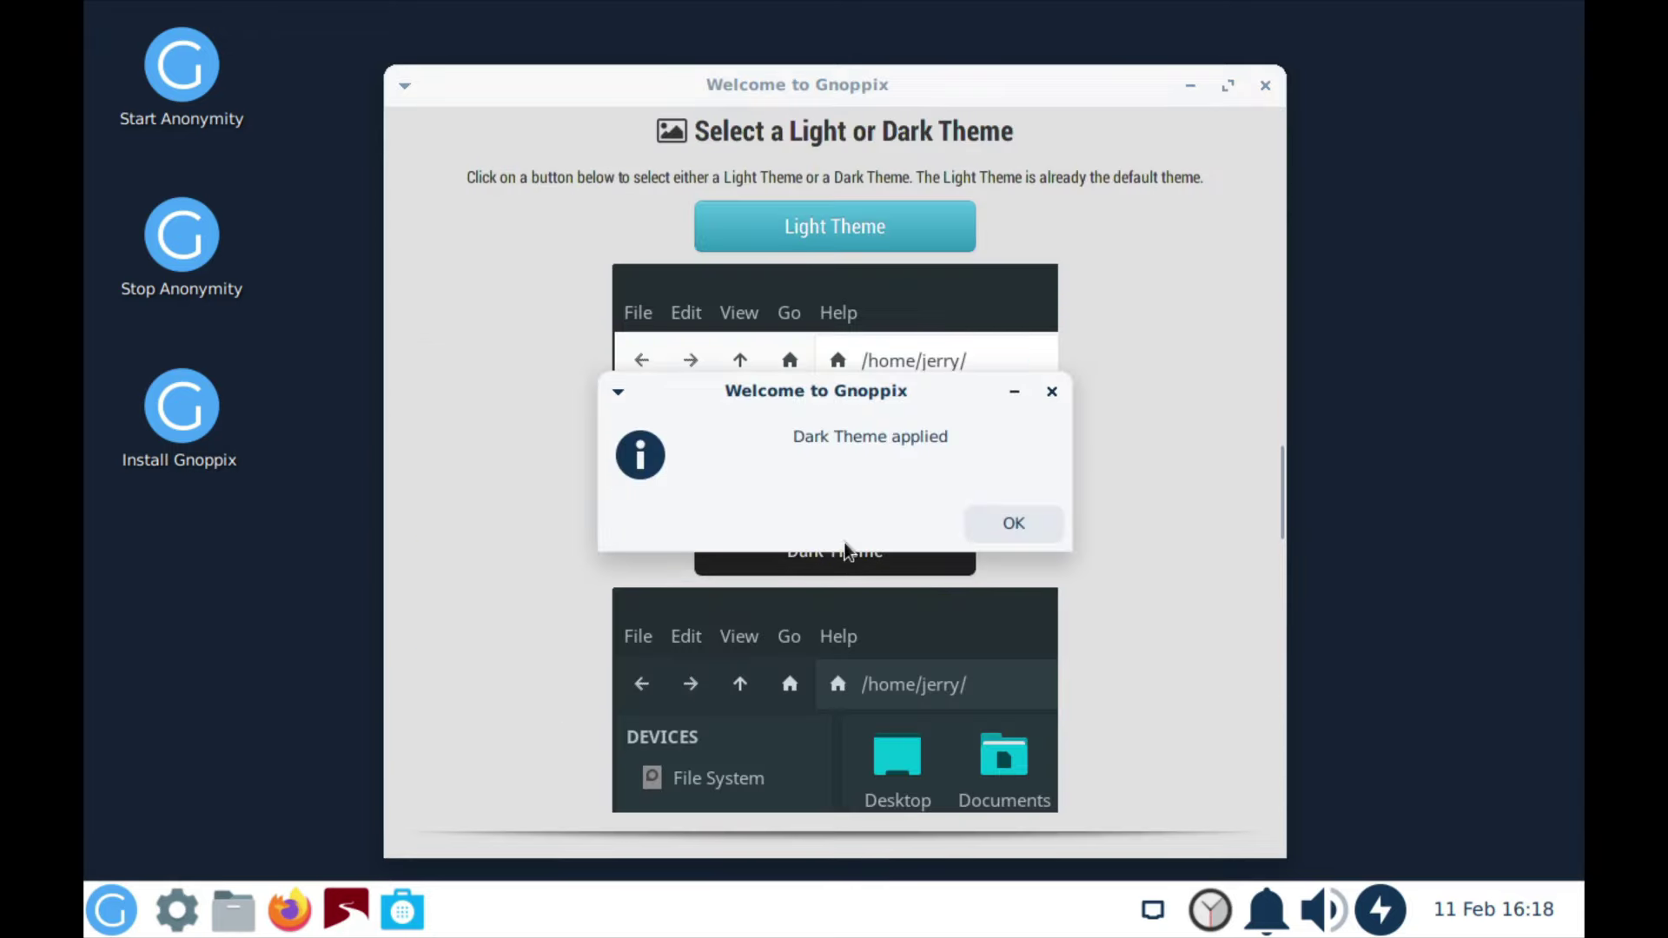
left_click(1005, 534)
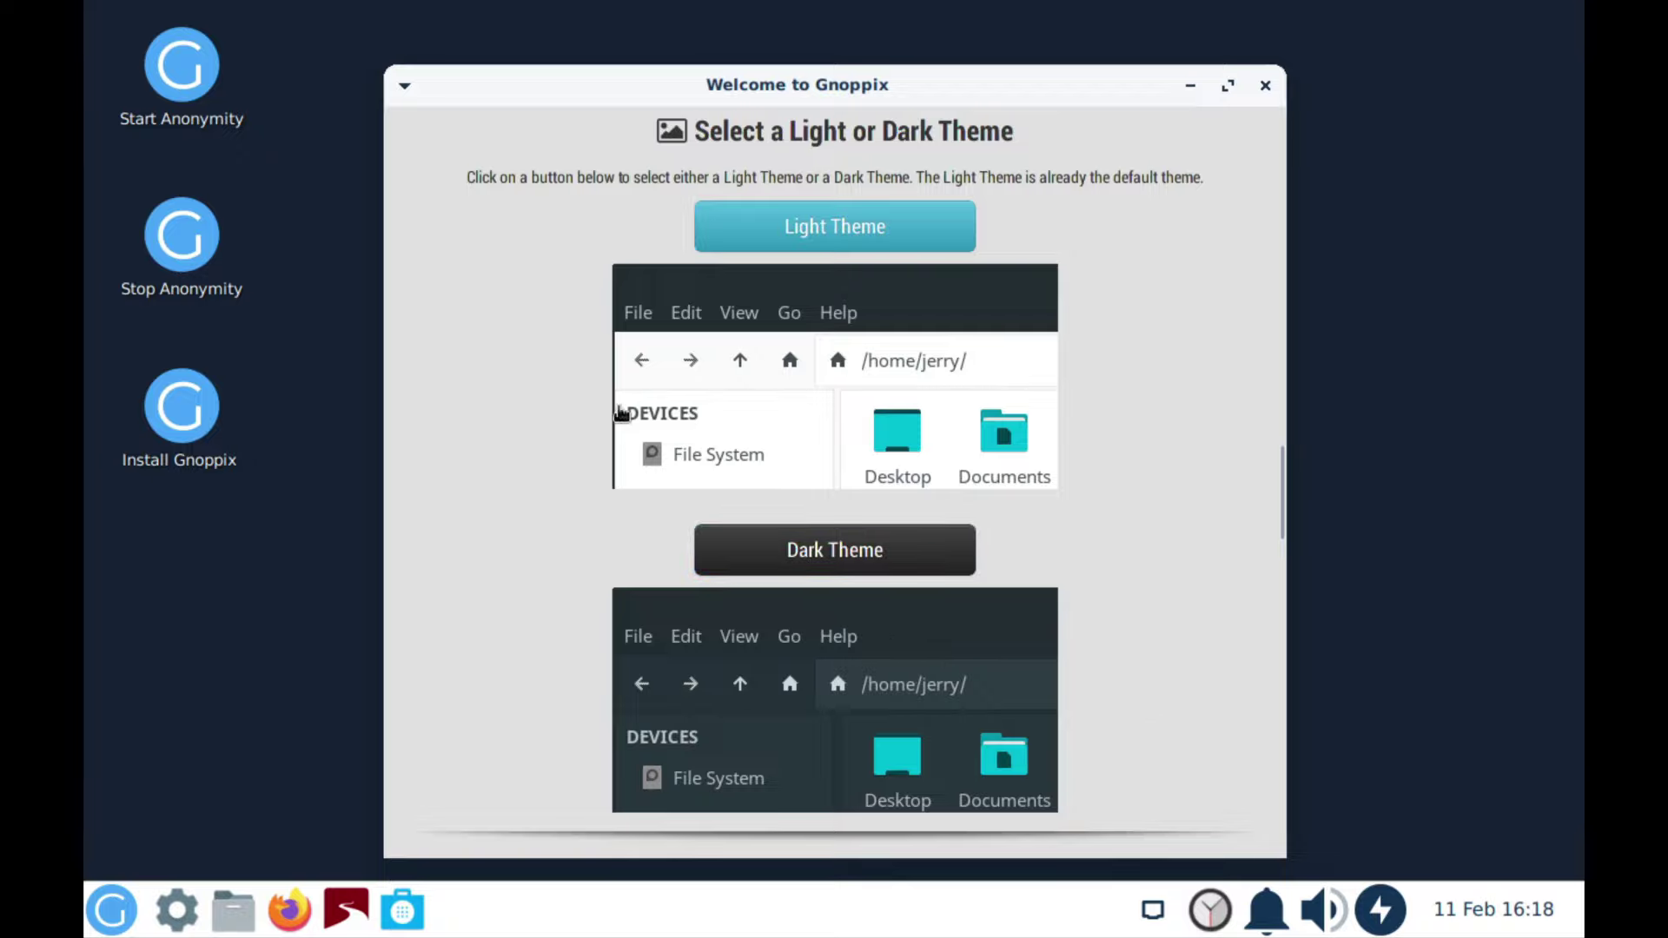
left_click(794, 549)
left_click(1039, 526)
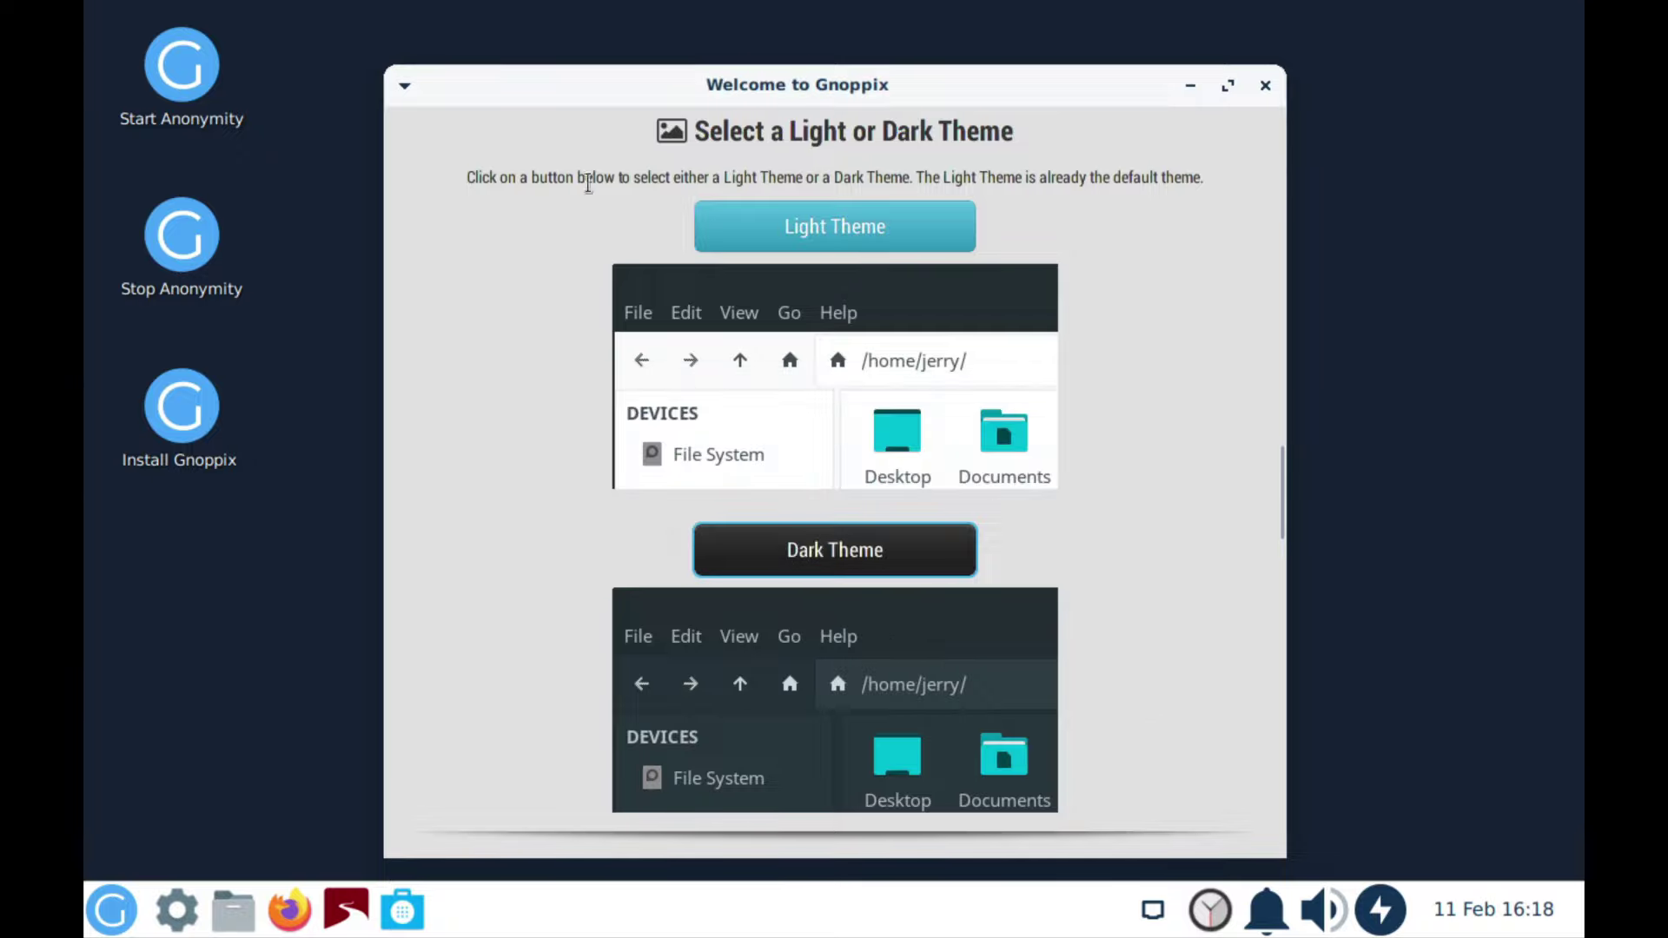
Step: Close the Welcome to Gnoppix window
left_click(412, 90)
left_click(412, 90)
left_click(1263, 87)
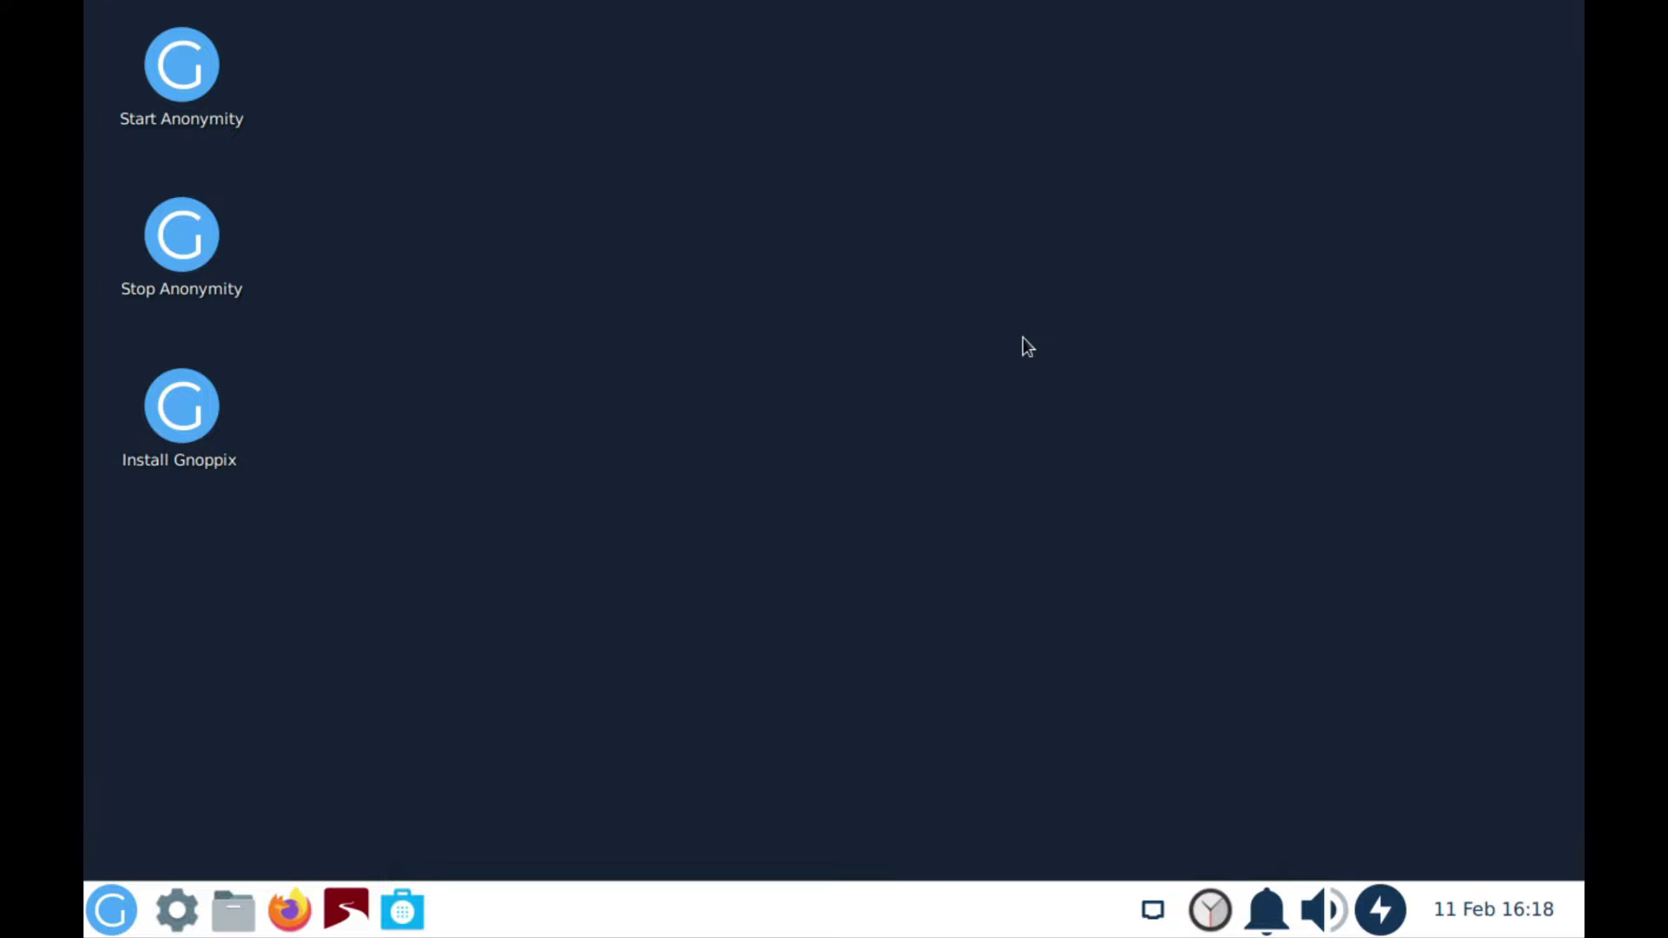
Step: Set and keep a 1920x1080 display resolution, then bring up the log-out and power options
left_click(106, 916)
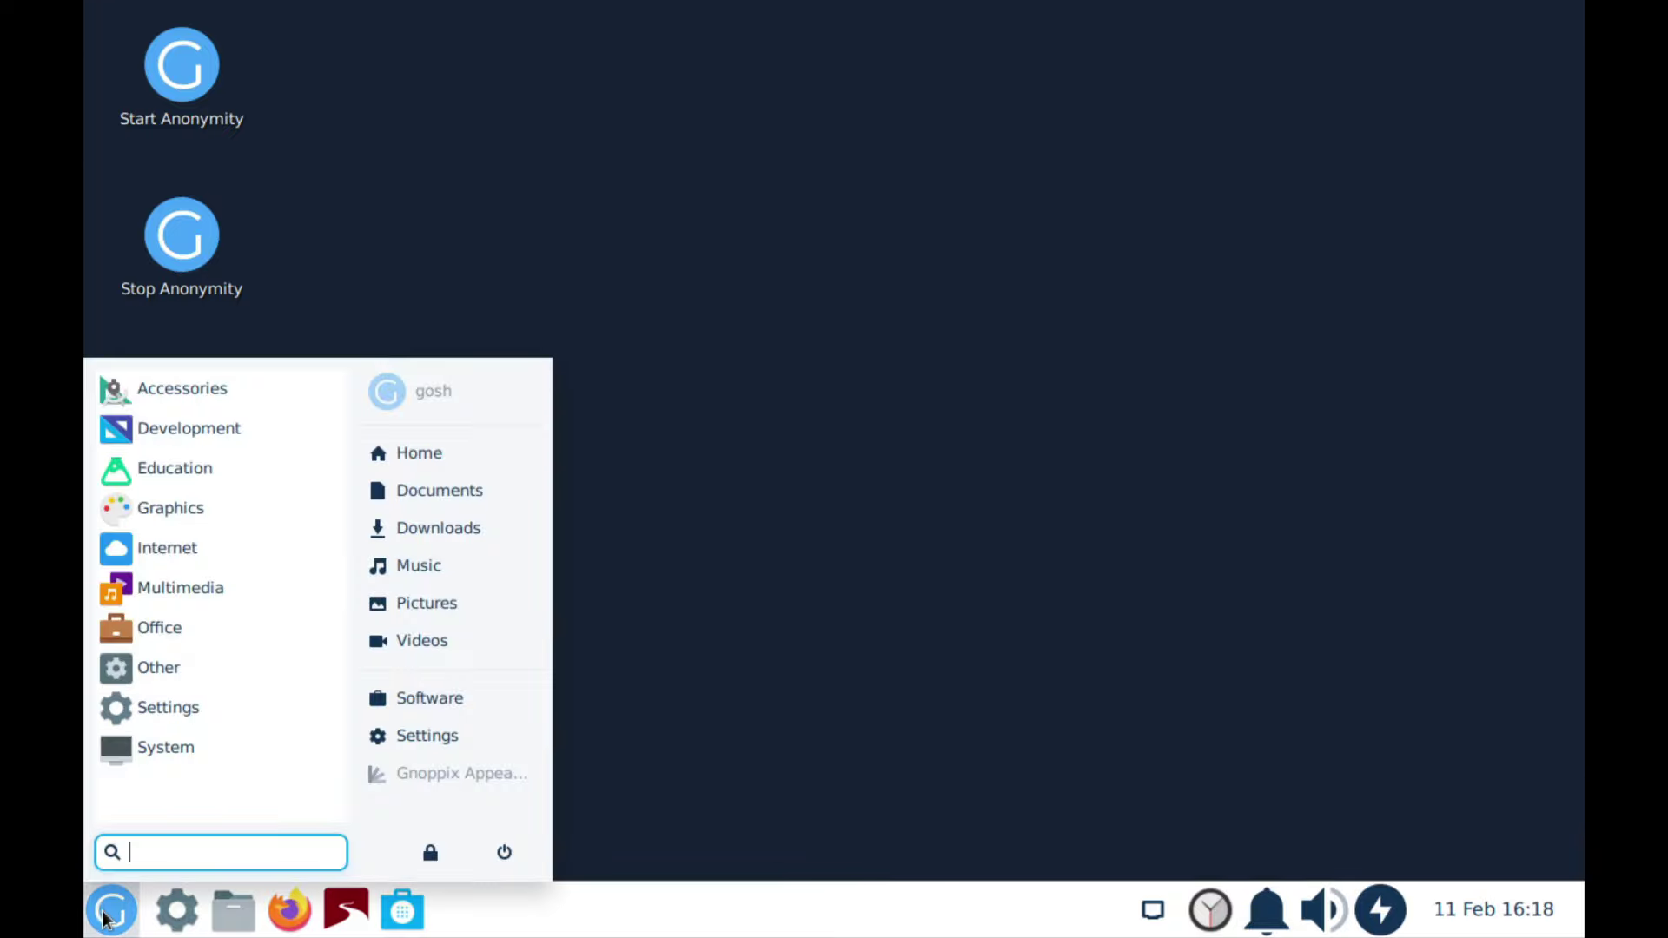
left_click(179, 707)
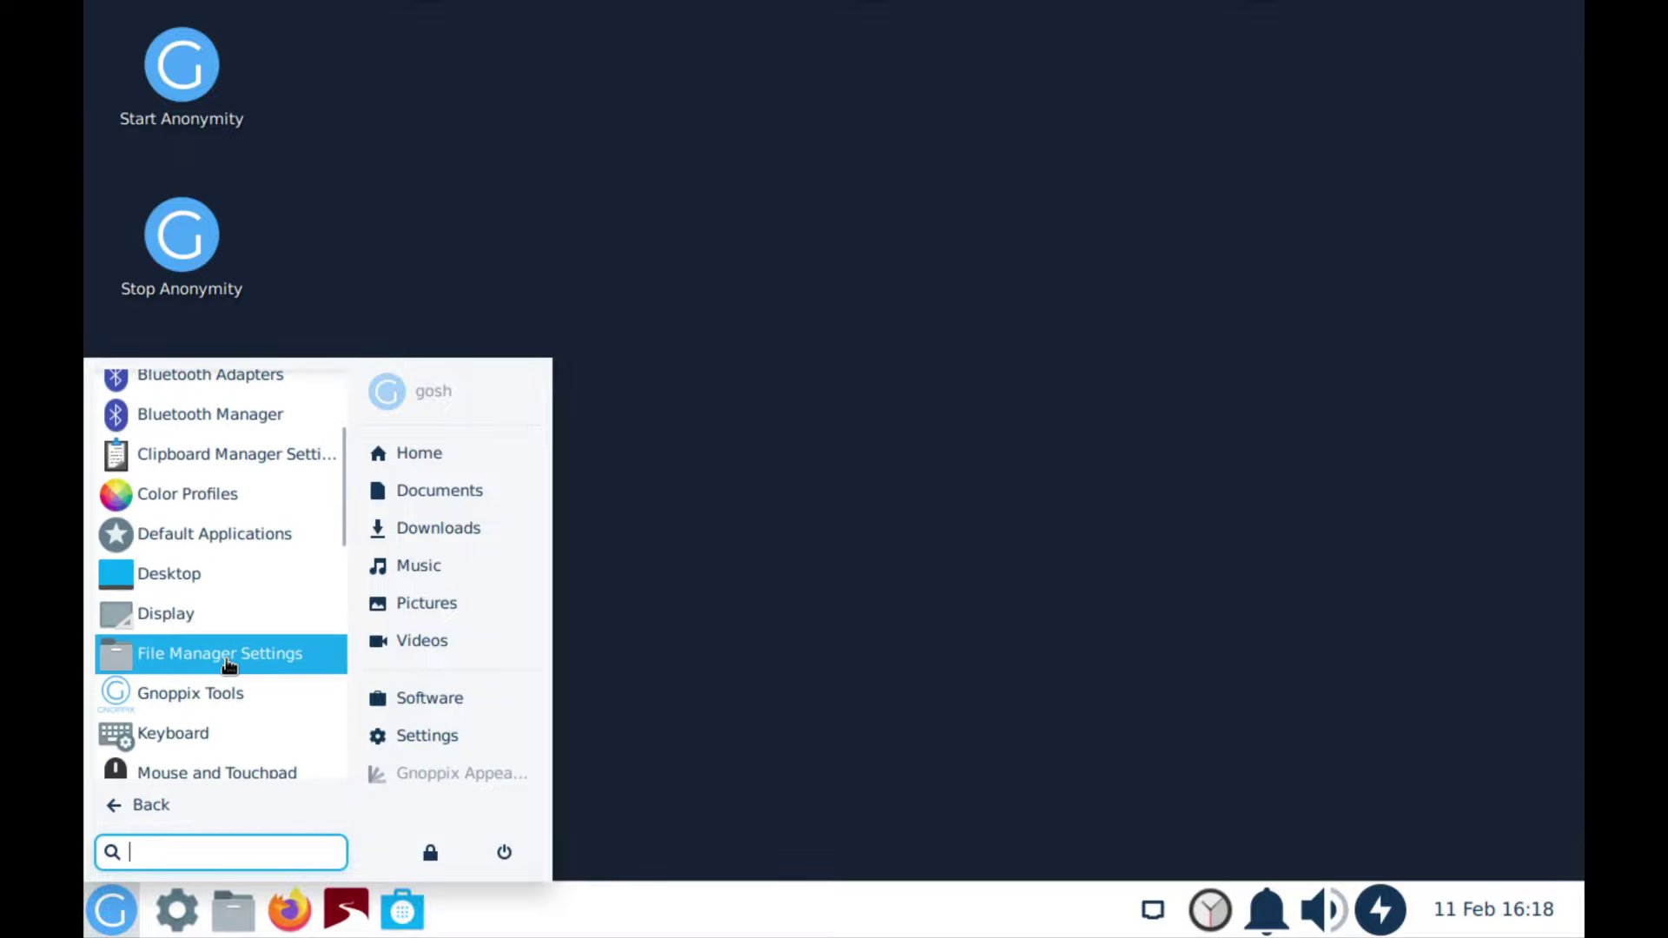
left_click(158, 617)
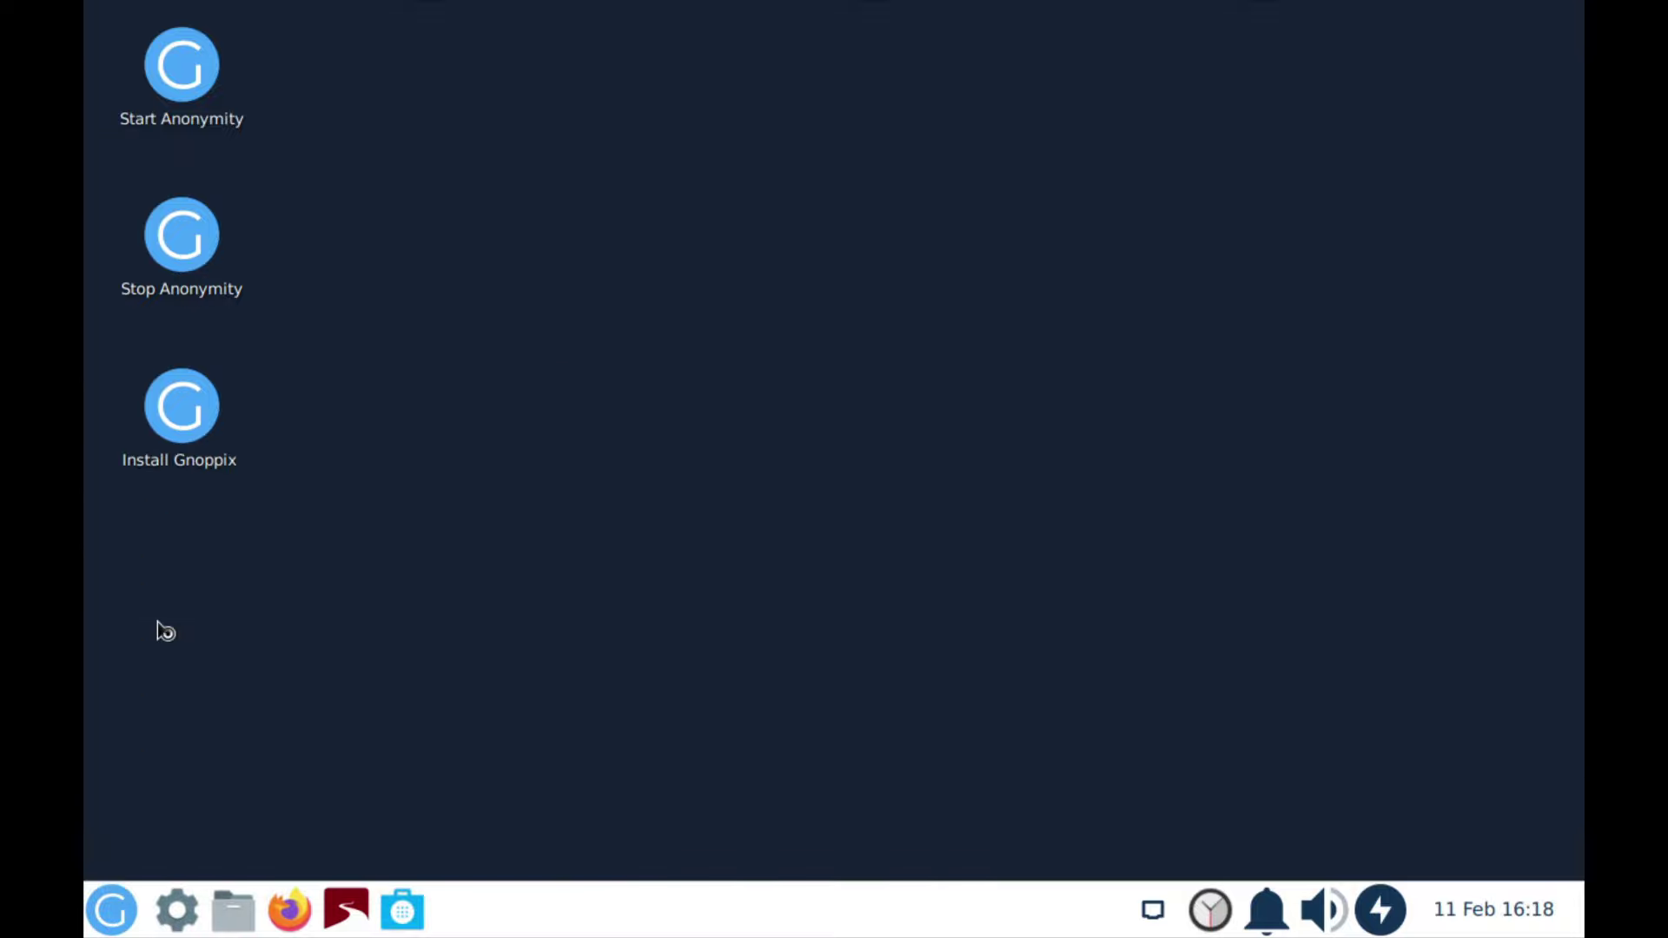
left_click(1074, 357)
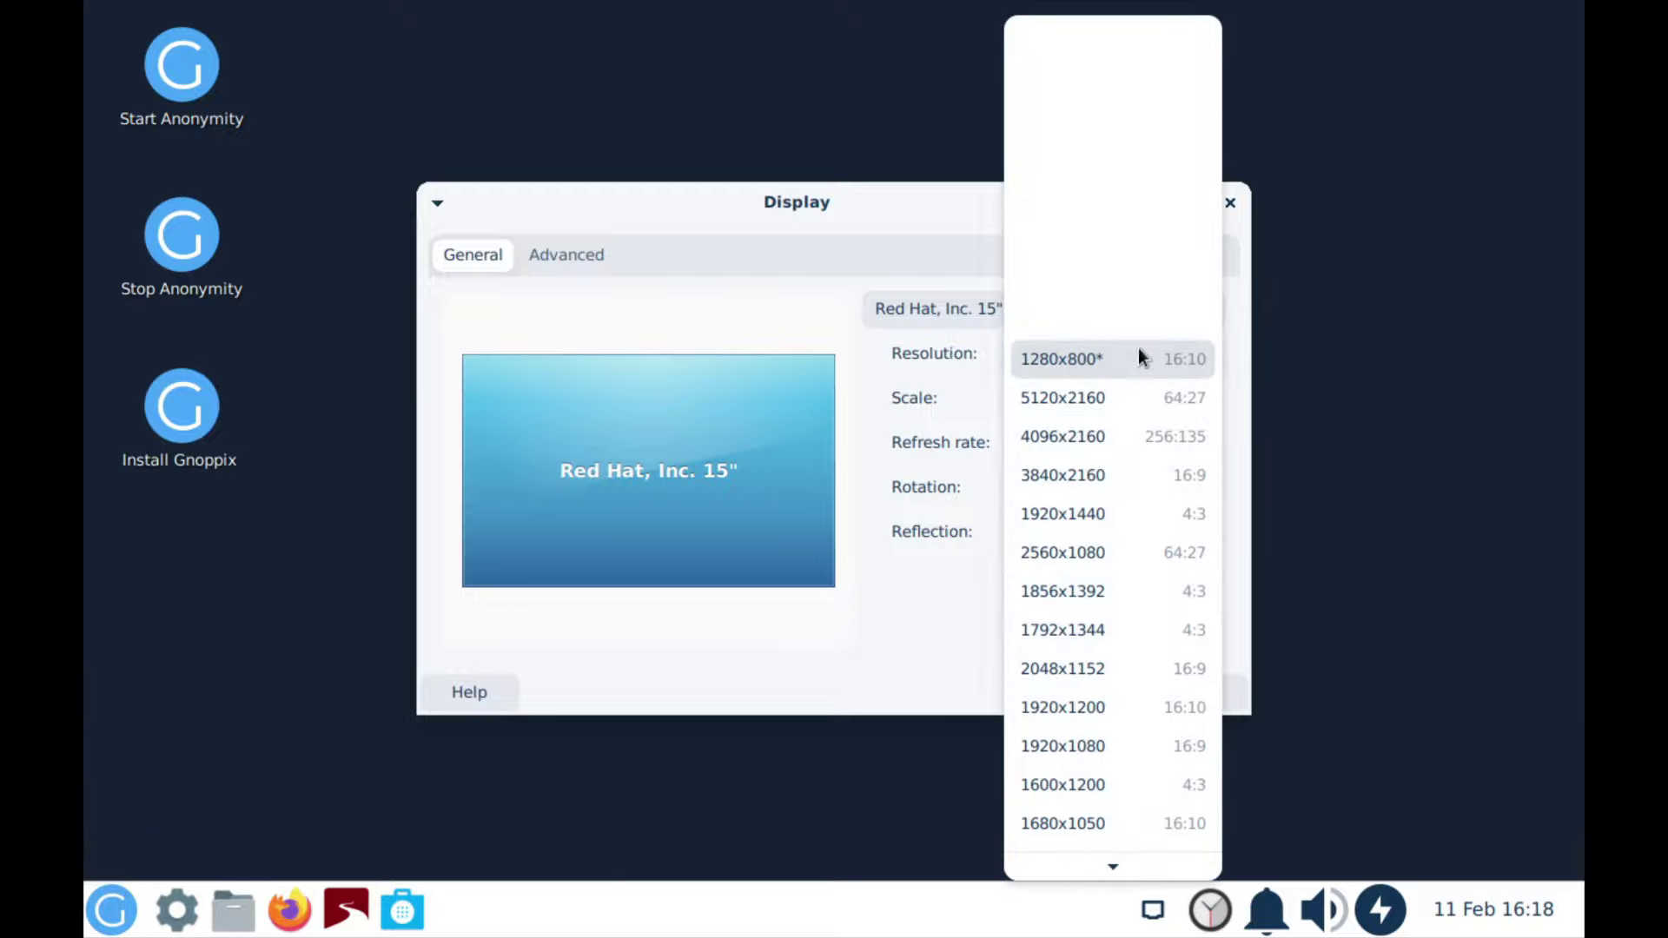
left_click(1119, 743)
left_click(1173, 584)
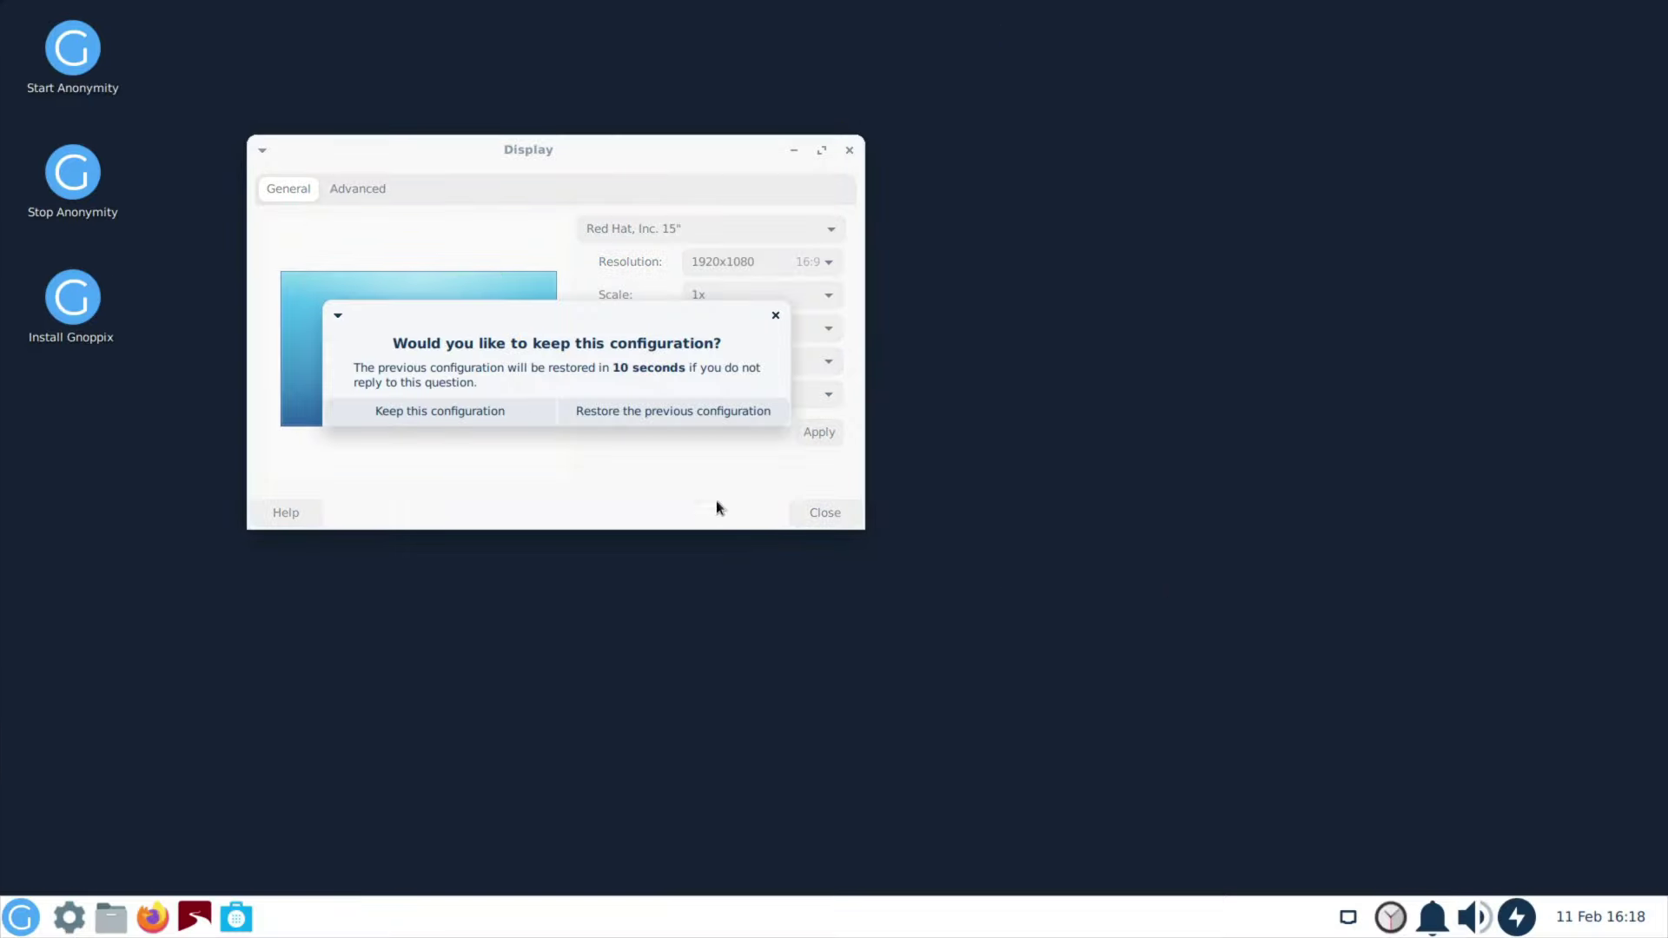
left_click(646, 560)
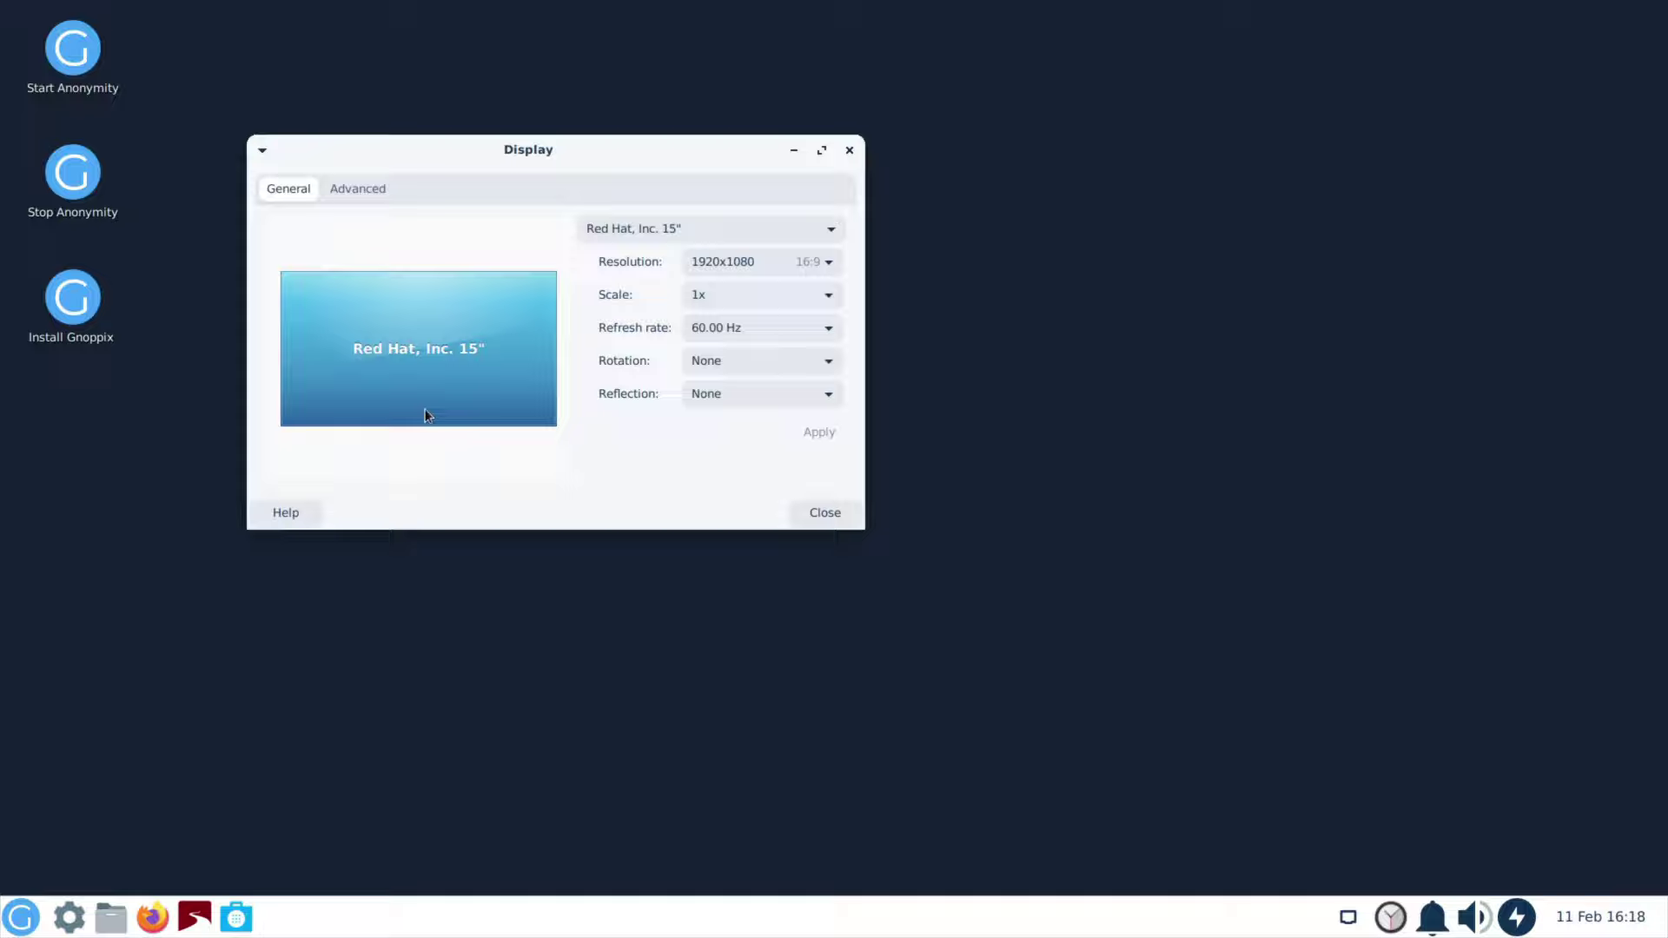
left_click(850, 150)
left_click(17, 914)
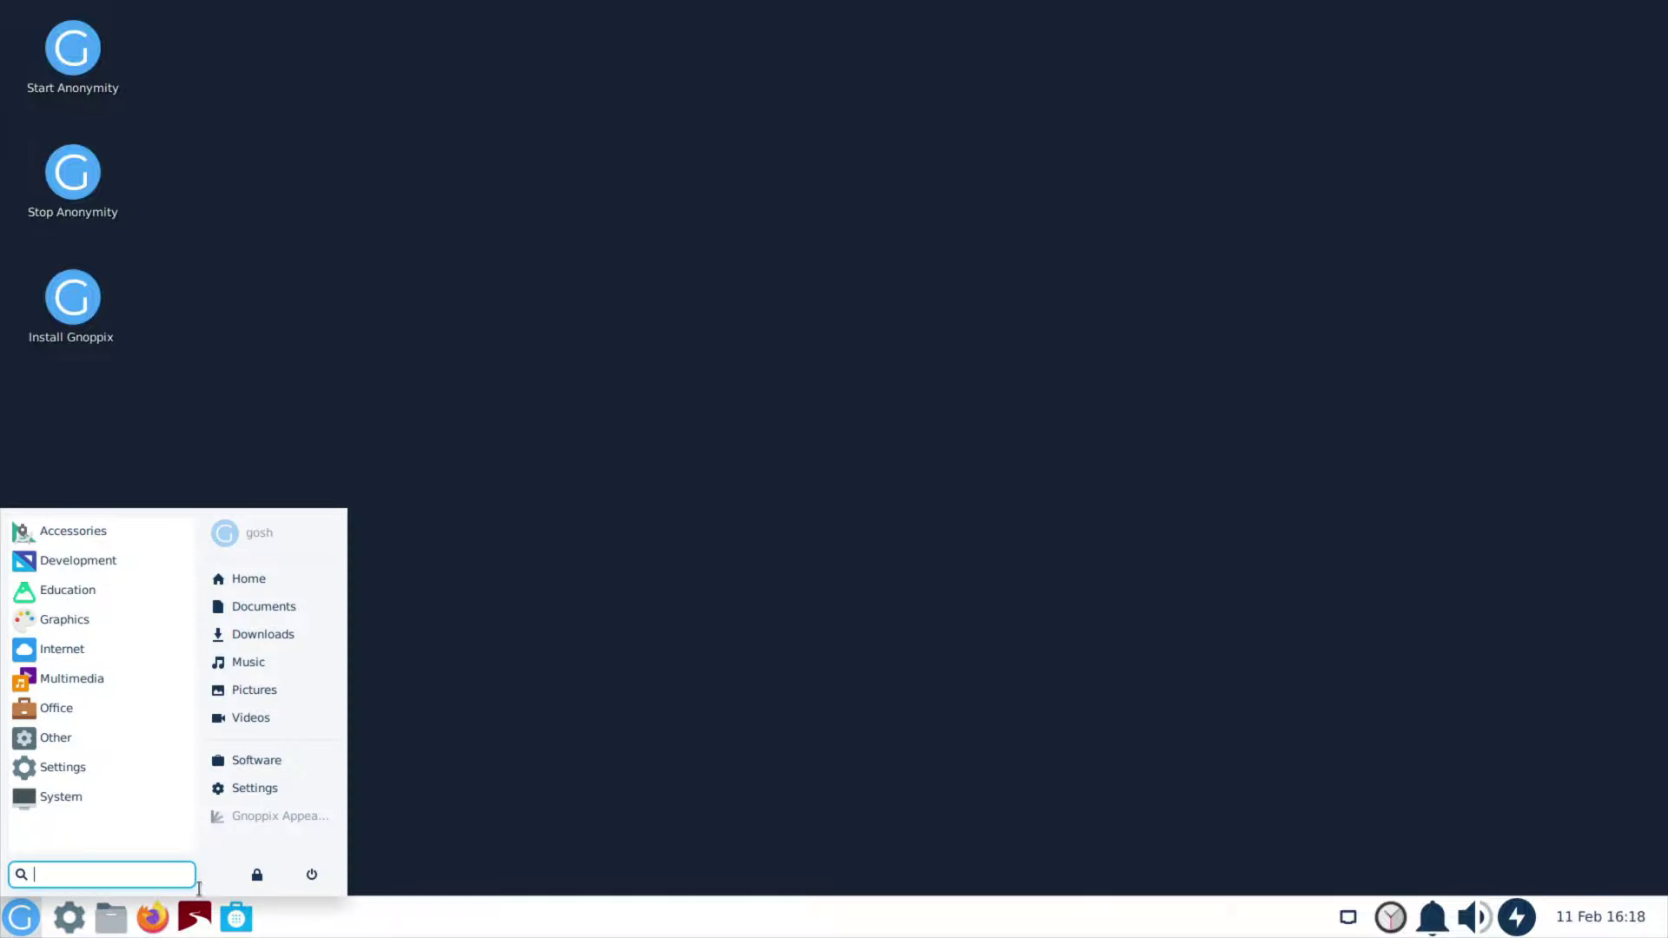
left_click(312, 876)
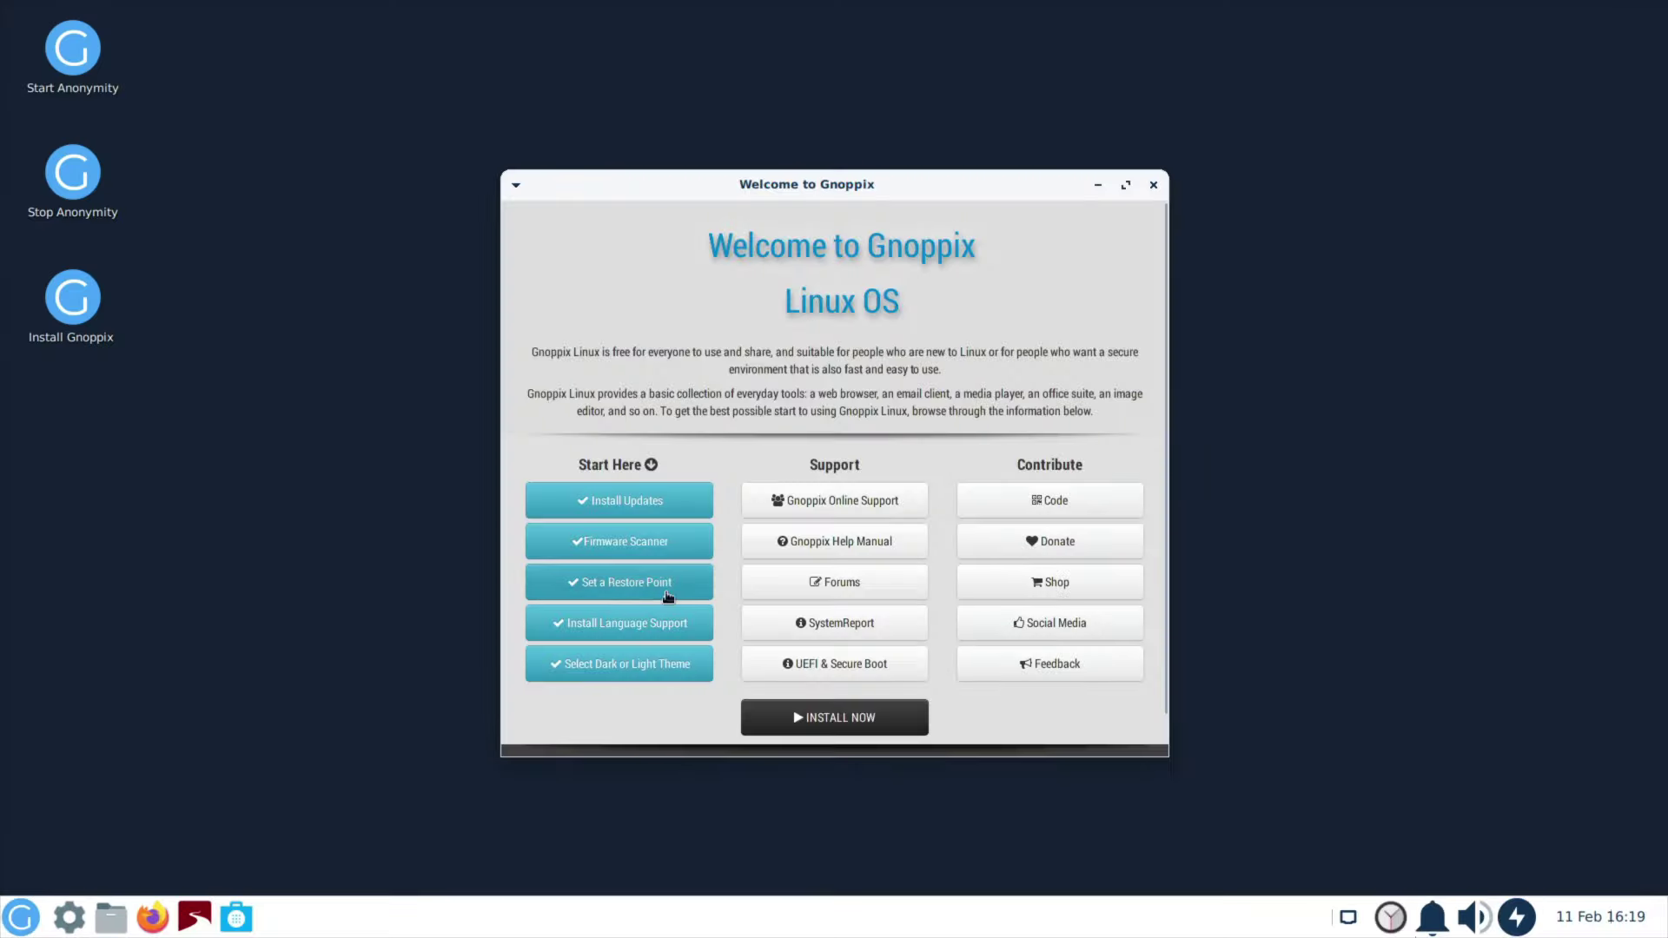
Step: Apply the GnoppixBlue-Dark style with a matching Xfwm4 theme, then view Welcome's Install Updates page
left_click(64, 917)
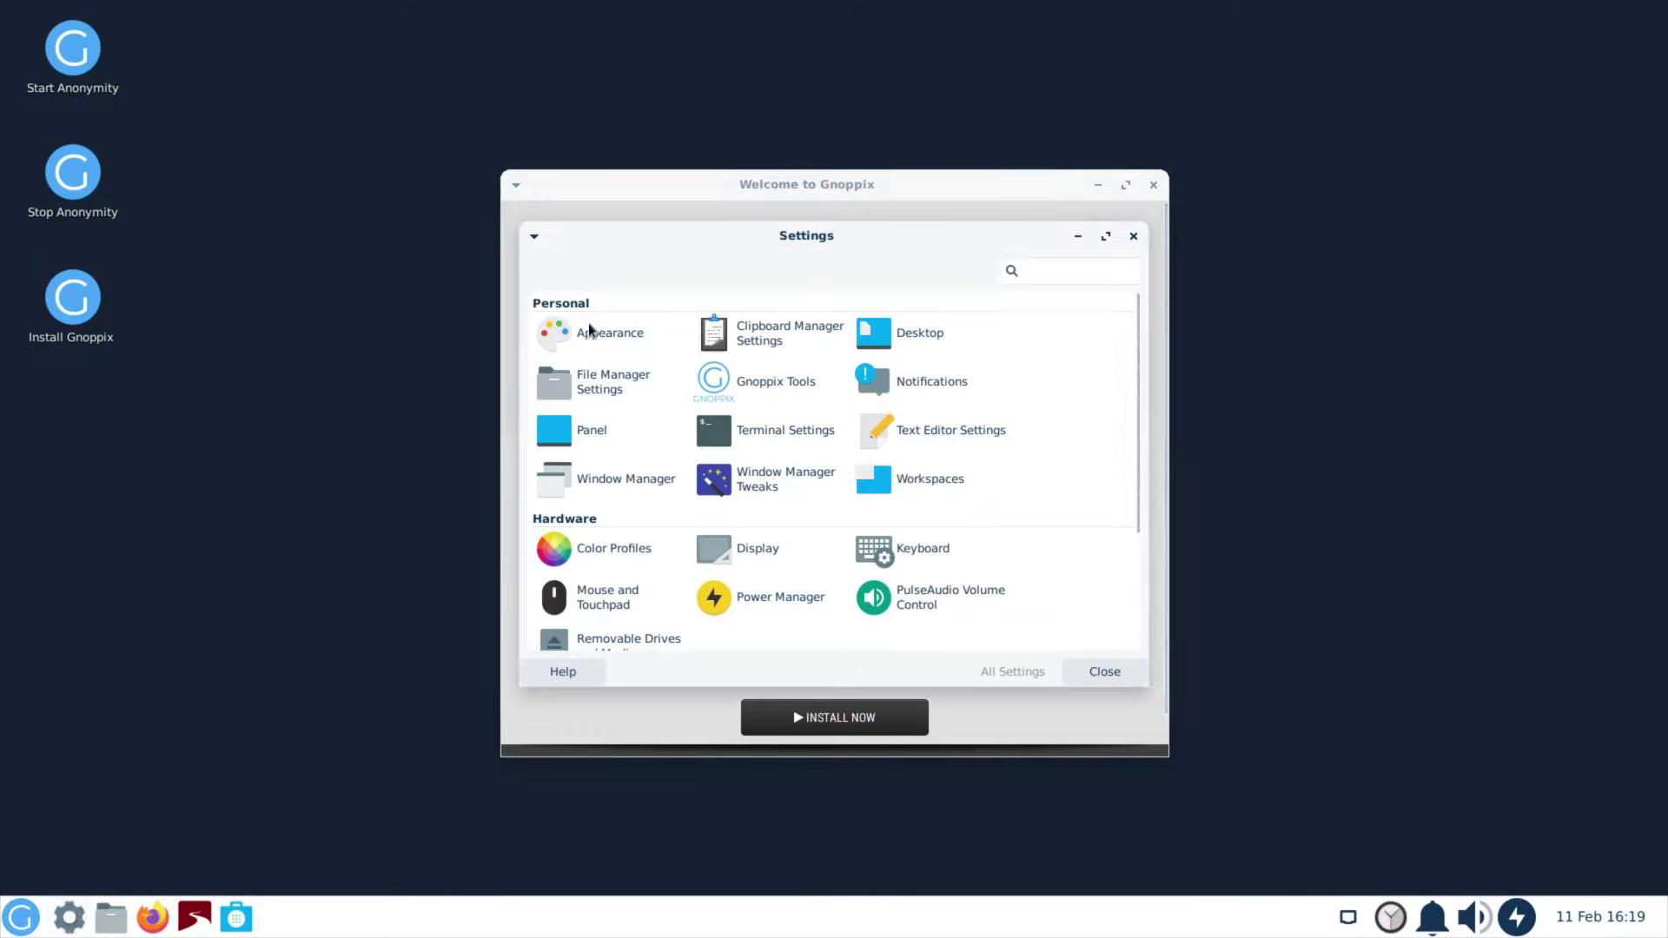
left_click(594, 335)
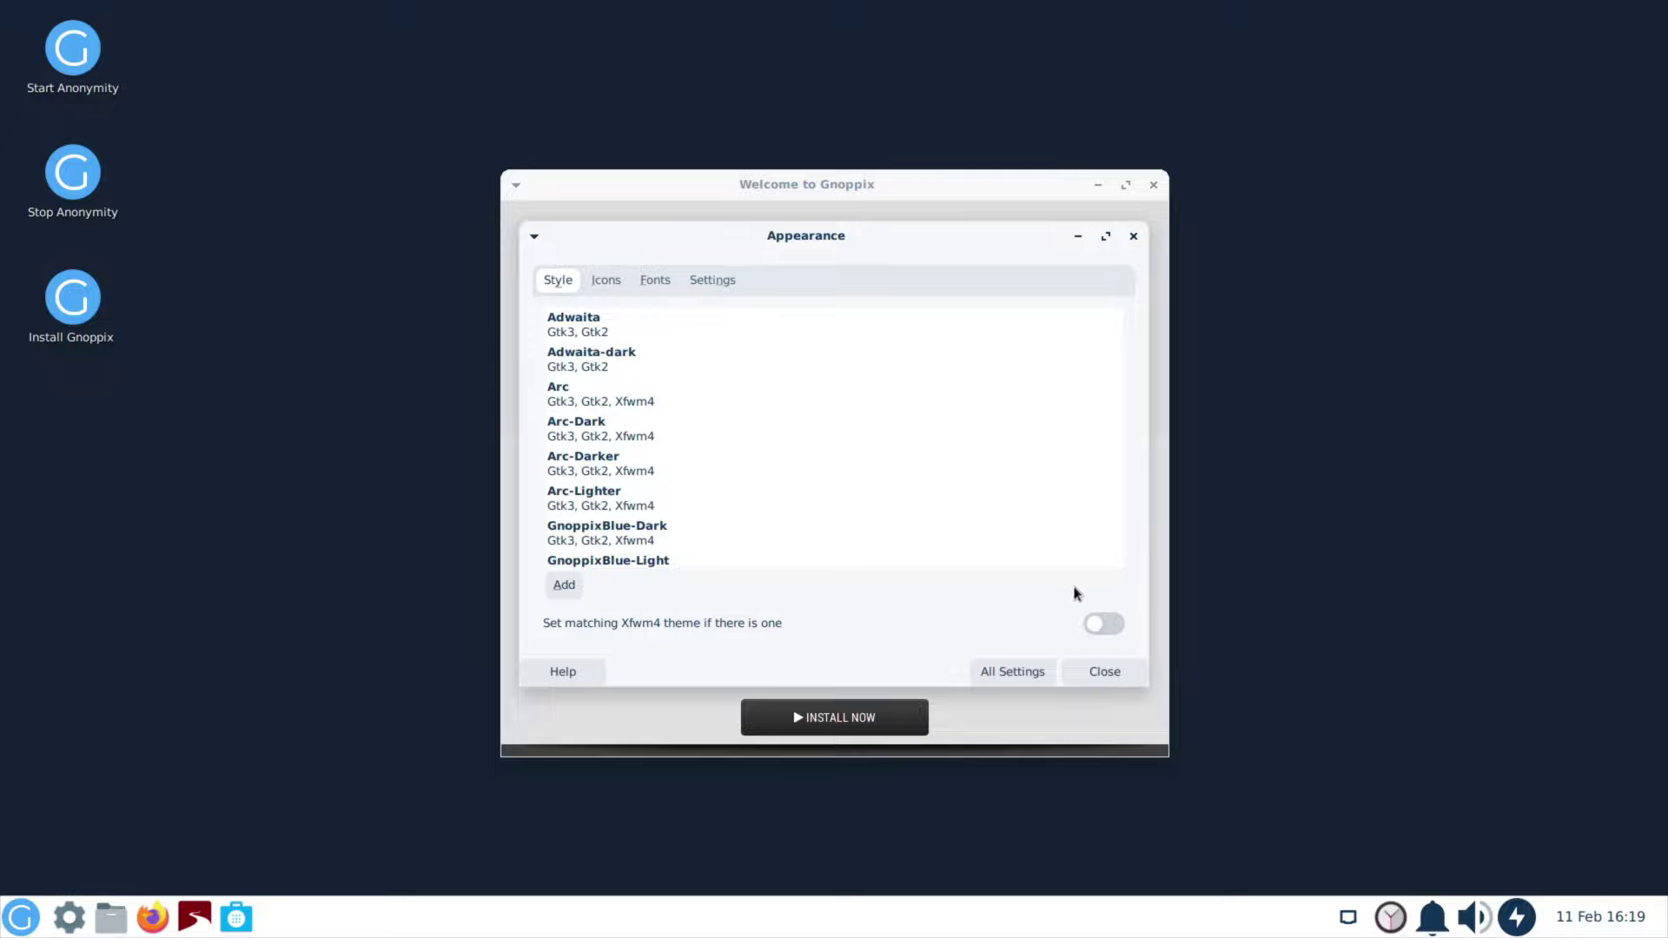
left_click(1100, 627)
left_click(611, 529)
left_click(1108, 674)
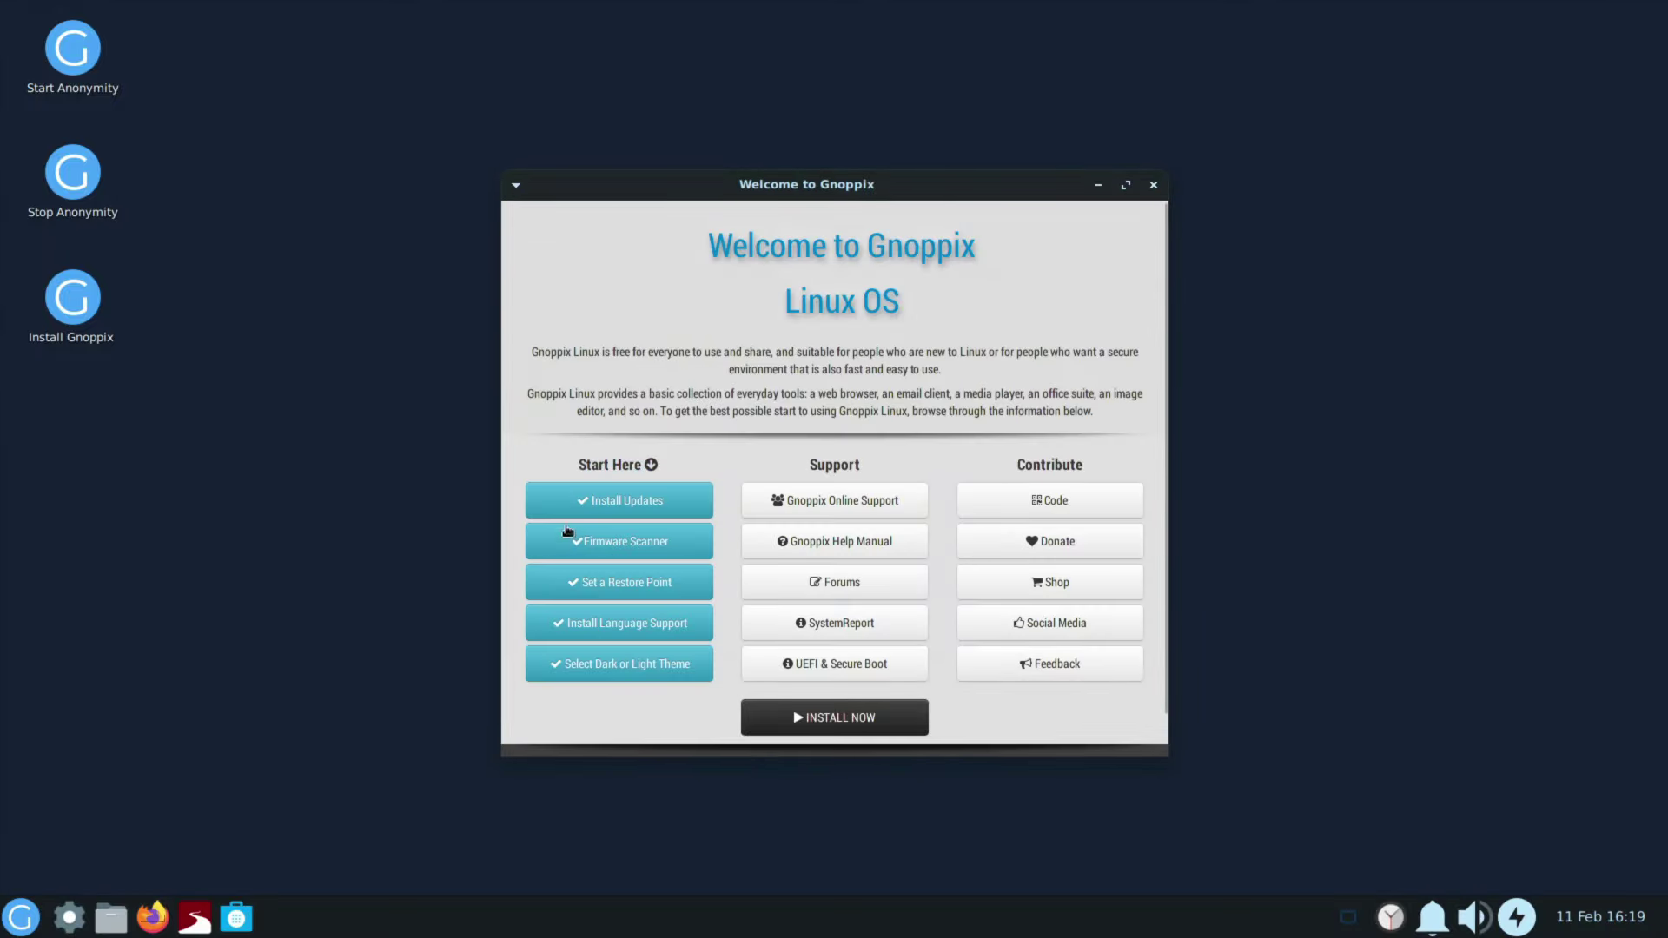
left_click(647, 512)
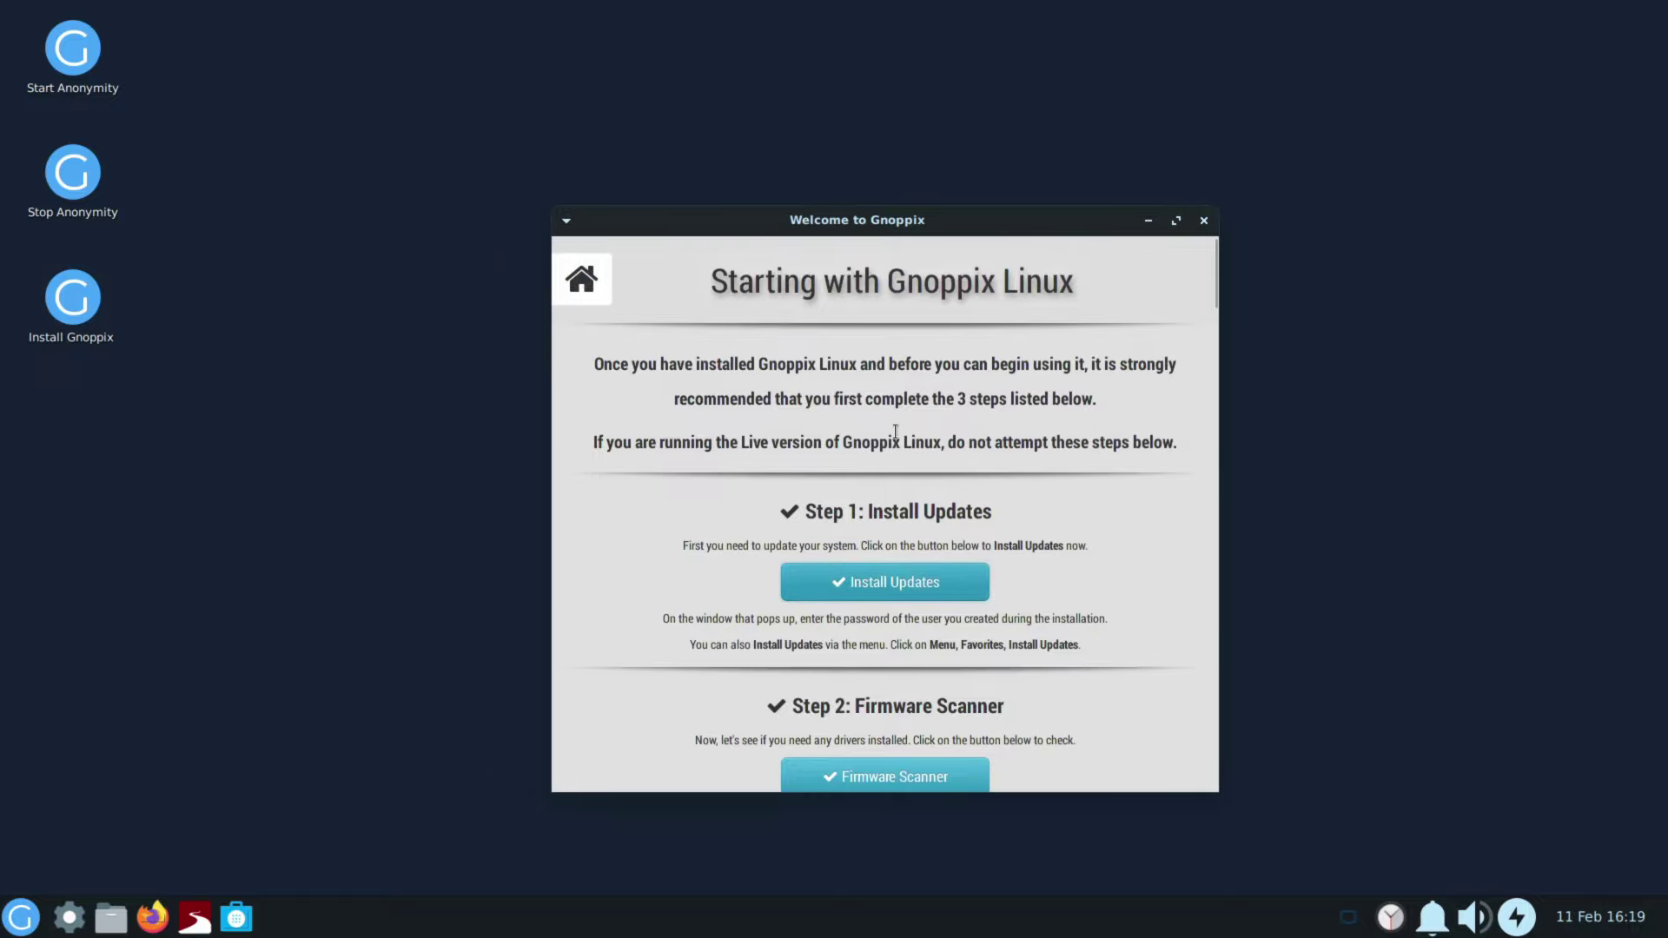
Step: Scroll the Welcome page and briefly open, then dismiss, the application menu
scroll(895, 431, "down", 15)
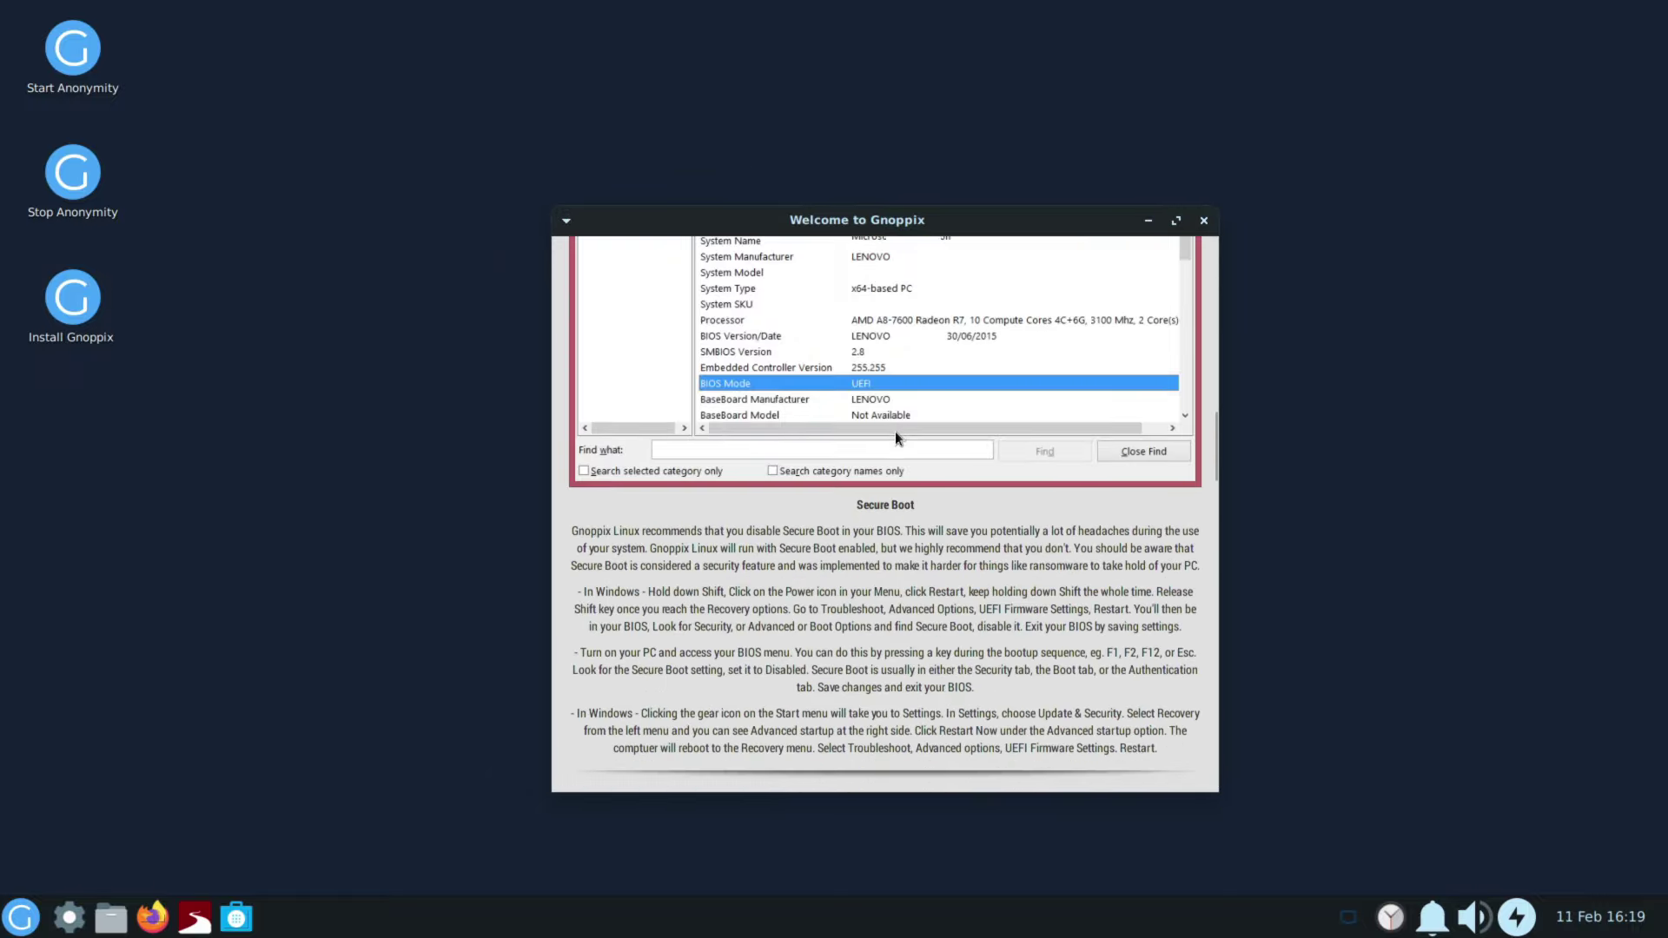
scroll(895, 431, "up", 10)
left_click(19, 918)
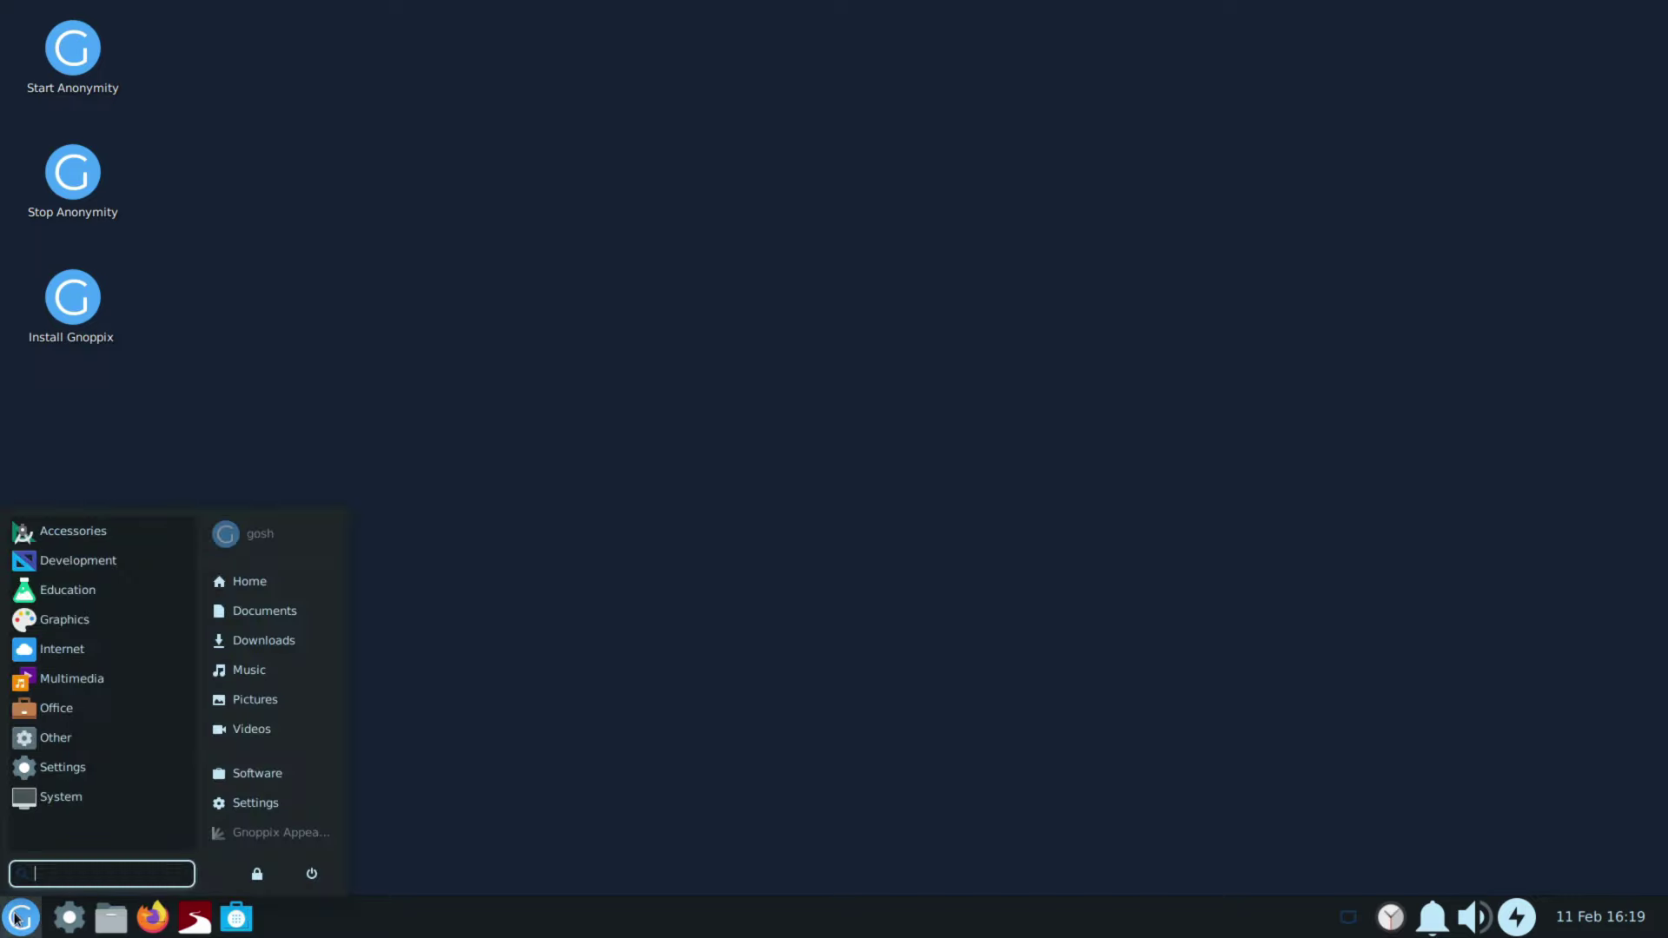
left_click(724, 613)
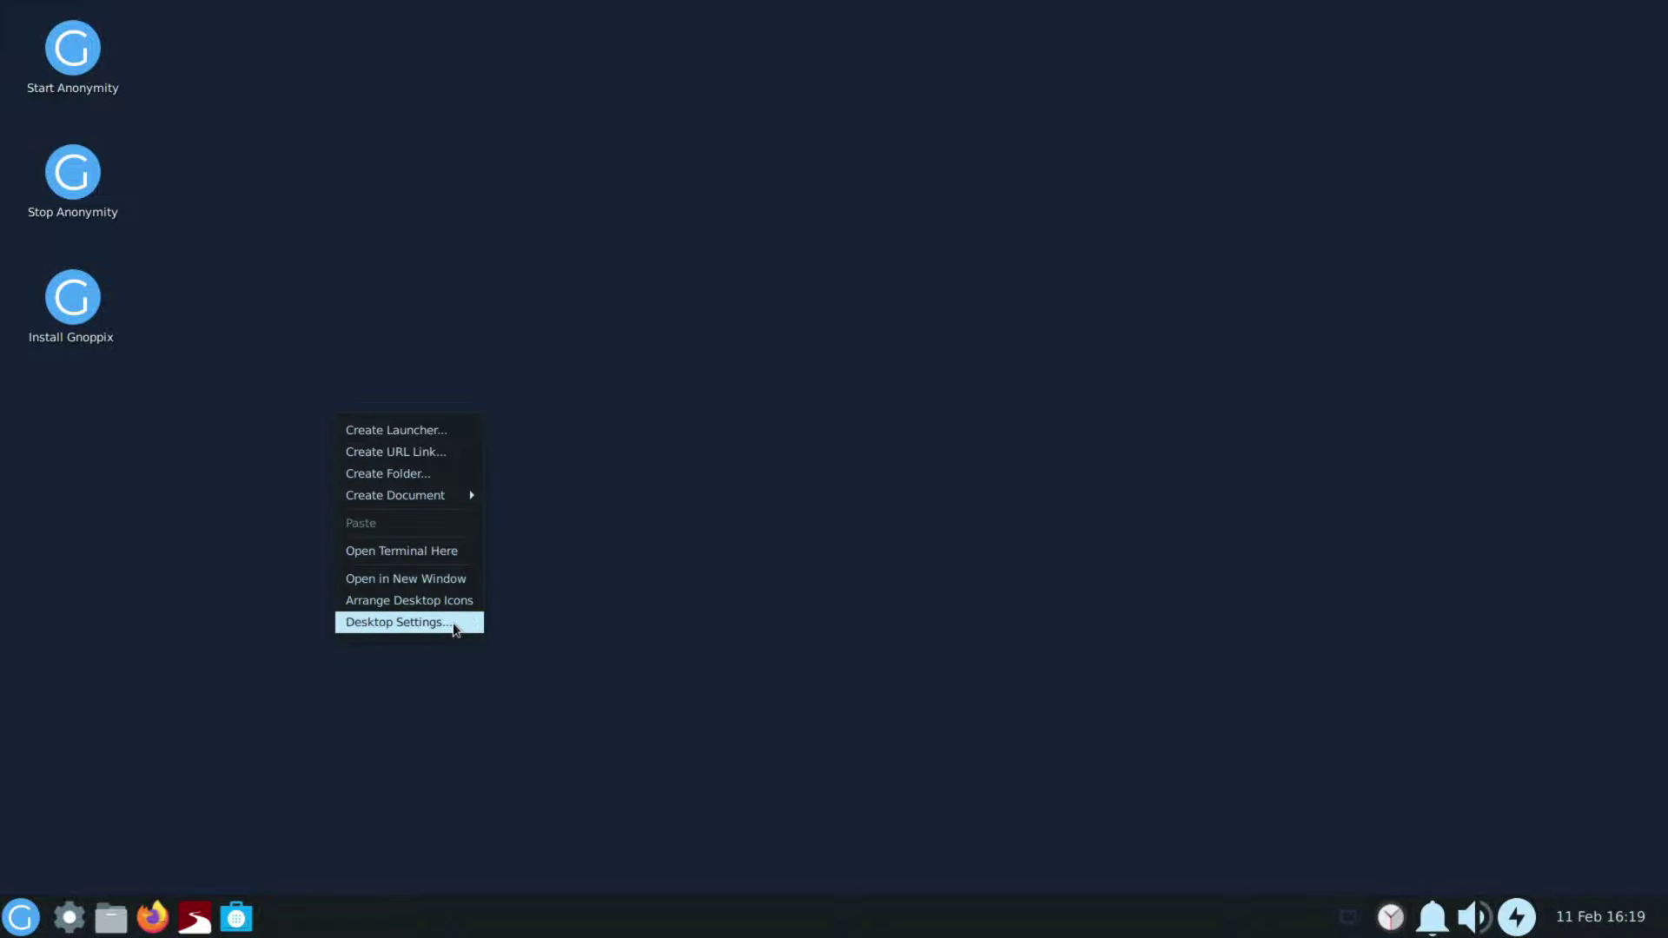
Step: Try the Desktop, File System and backgrounds wallpaper folders in Desktop settings, then close it
left_click(400, 622)
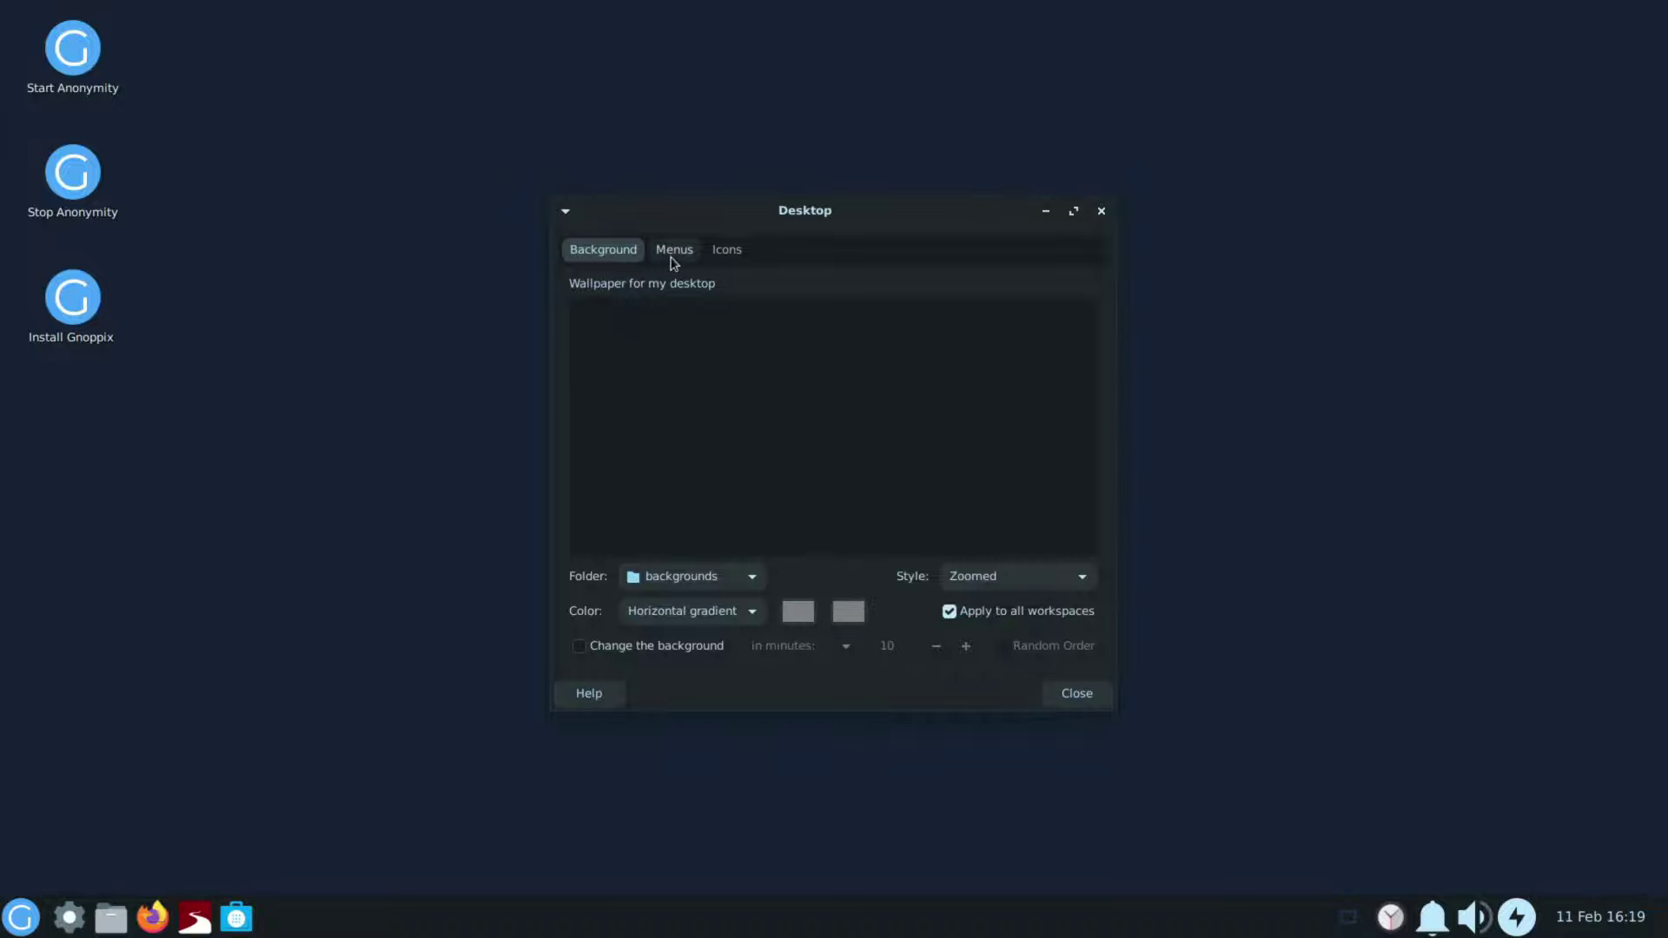
left_click(672, 254)
left_click(603, 249)
left_click(693, 581)
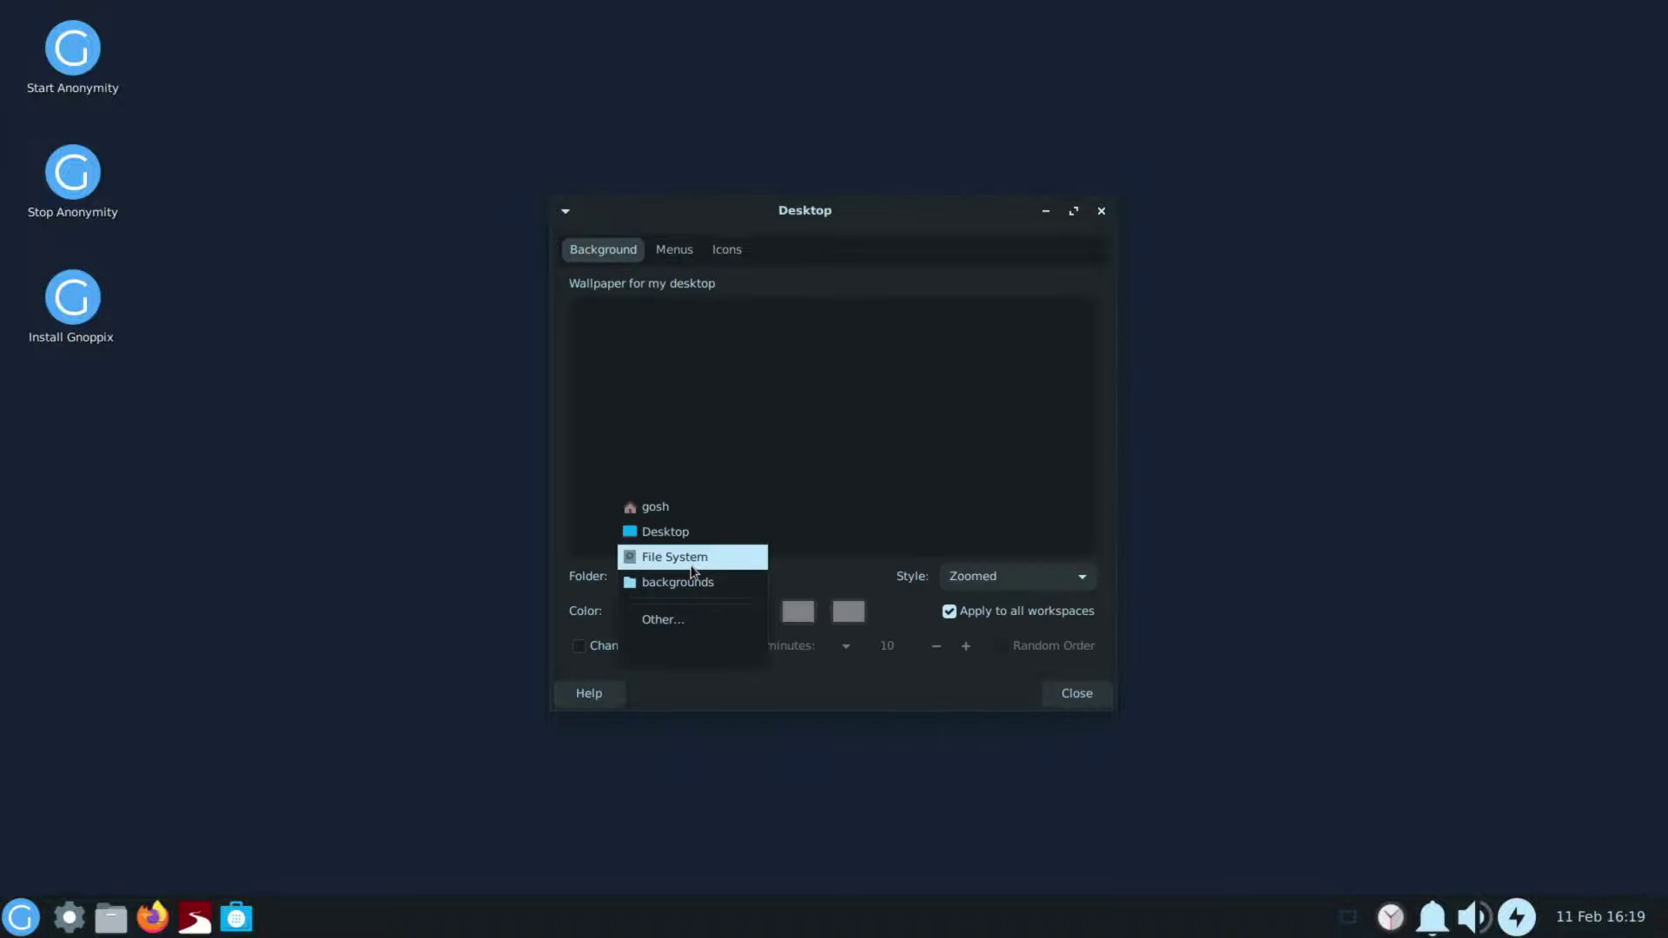
left_click(683, 533)
left_click(695, 576)
left_click(694, 610)
left_click(690, 578)
left_click(686, 603)
left_click(1076, 694)
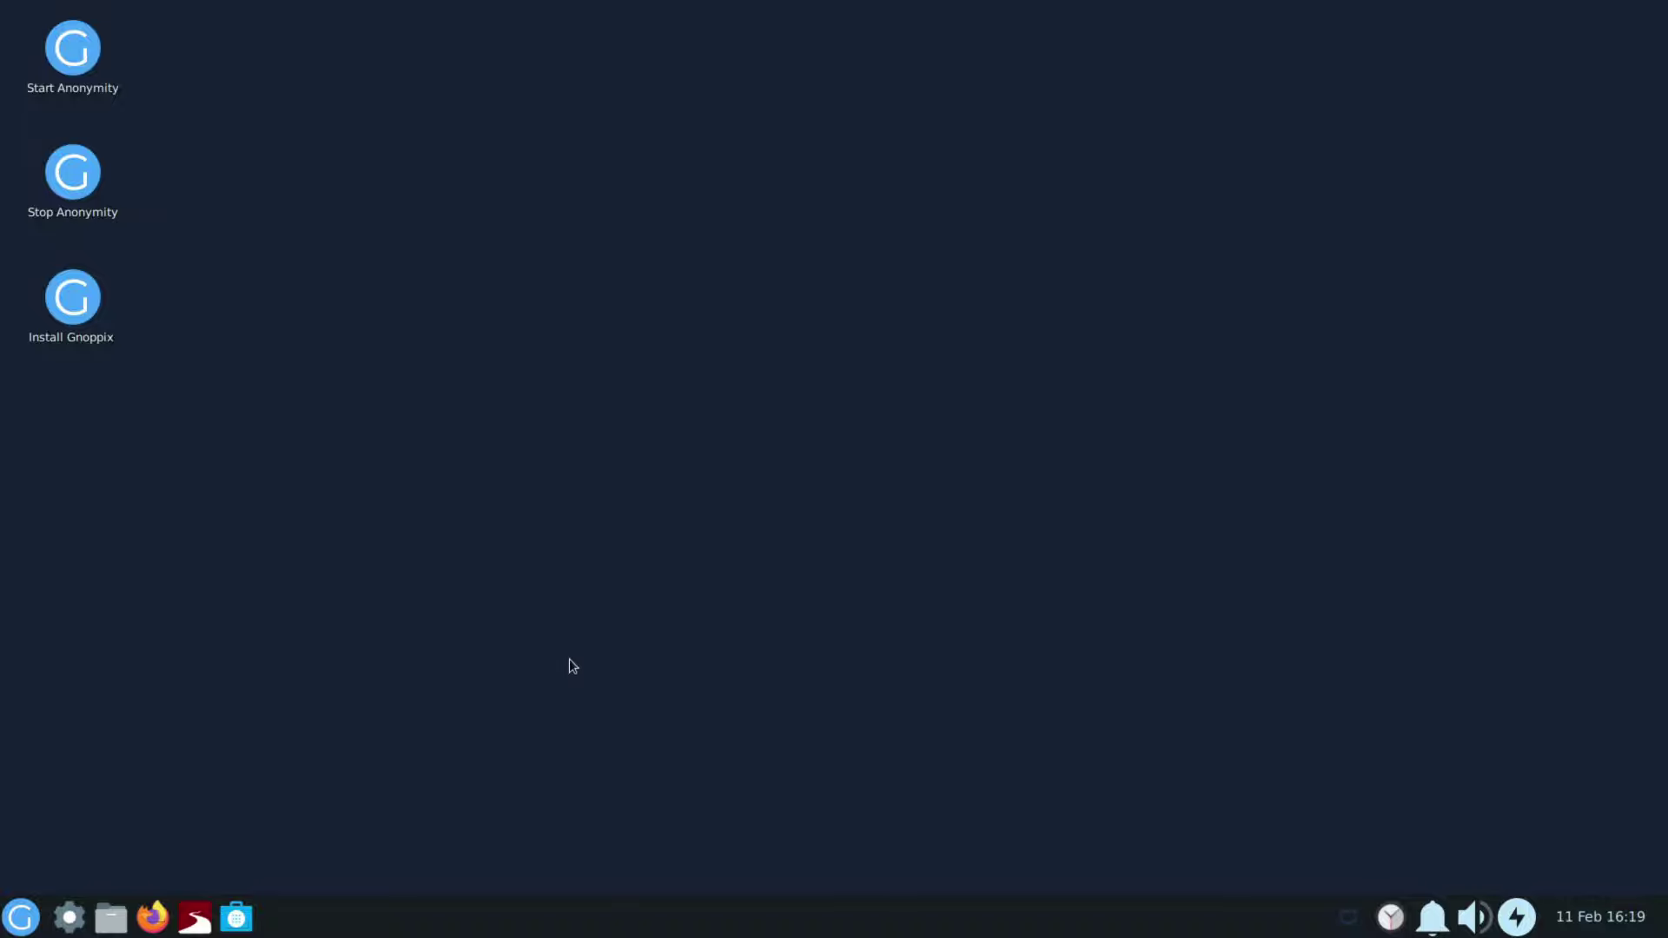
Step: Browse the Accessories apps, including Calculator, Disks, File Manager and Fonts, in the application menu
left_click(14, 919)
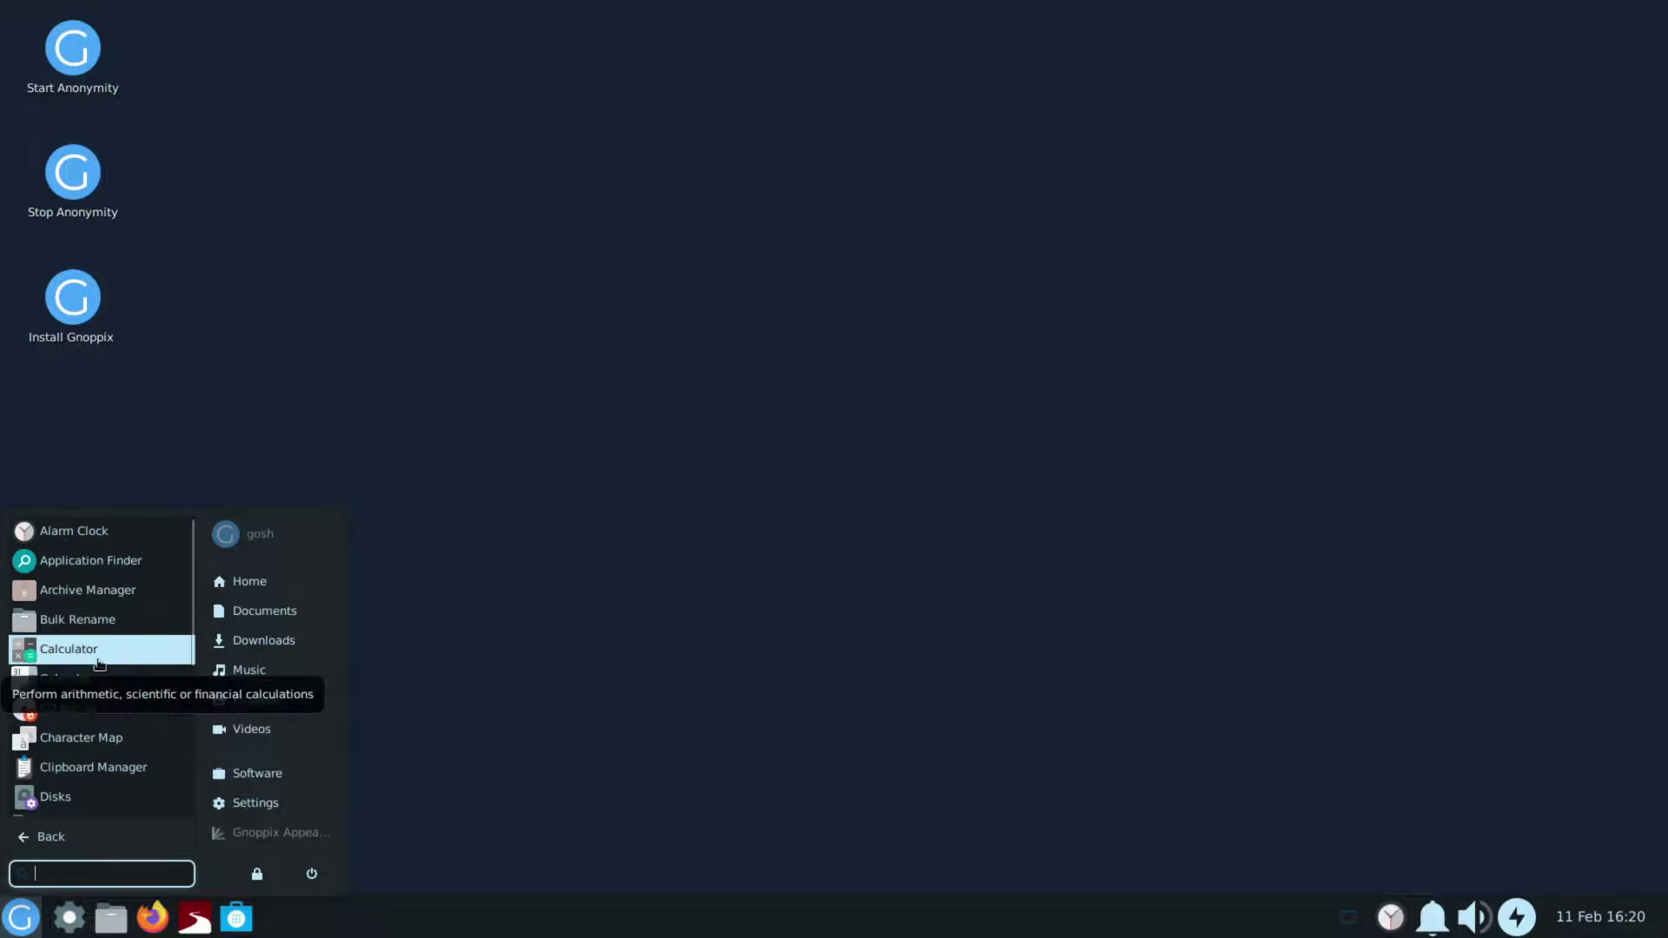
scroll(95, 660, "down", 1)
scroll(159, 739, "down", 3)
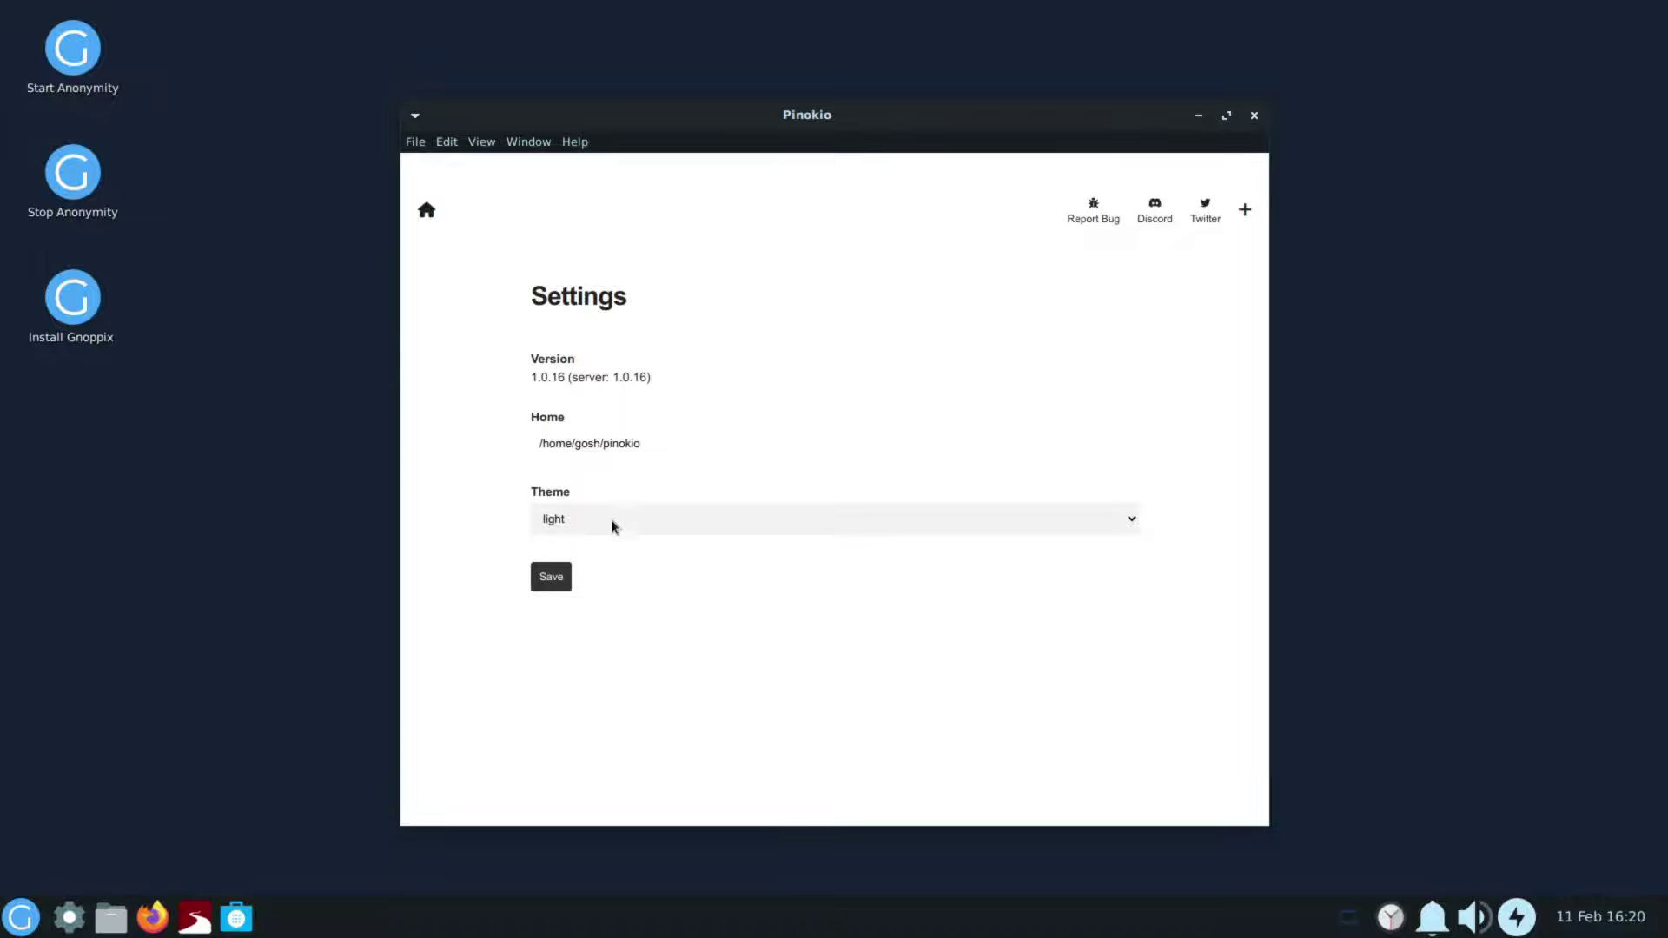
Step: Switch Pinokio's theme to dark and save the setting
left_click(616, 521)
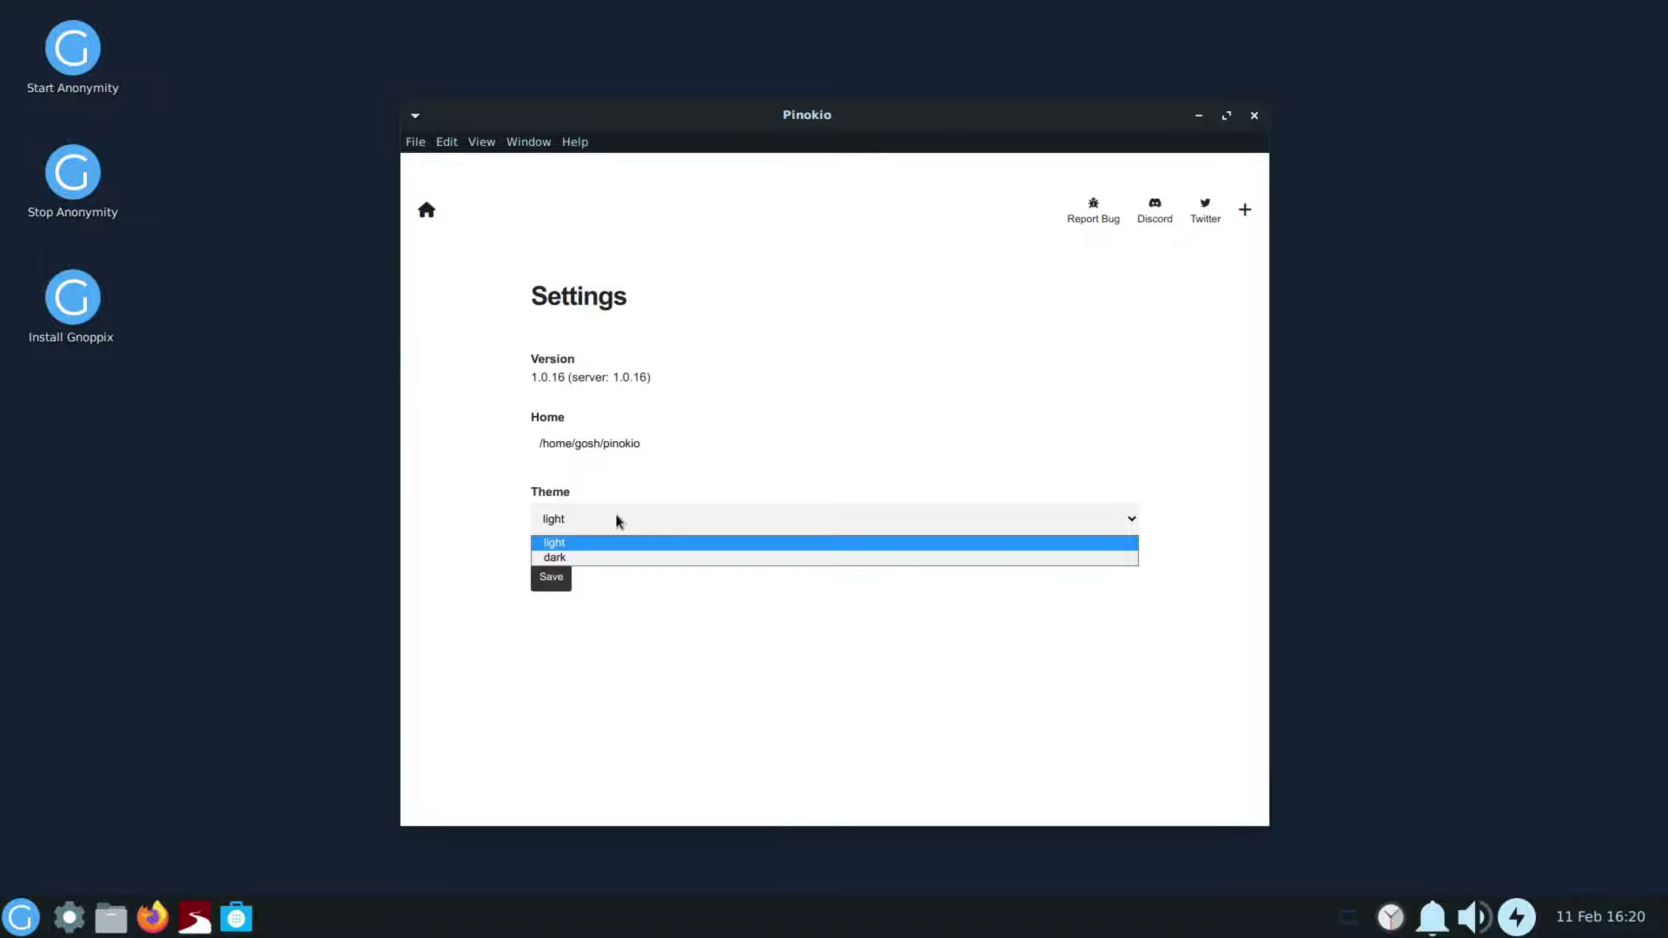
left_click(554, 558)
left_click(561, 584)
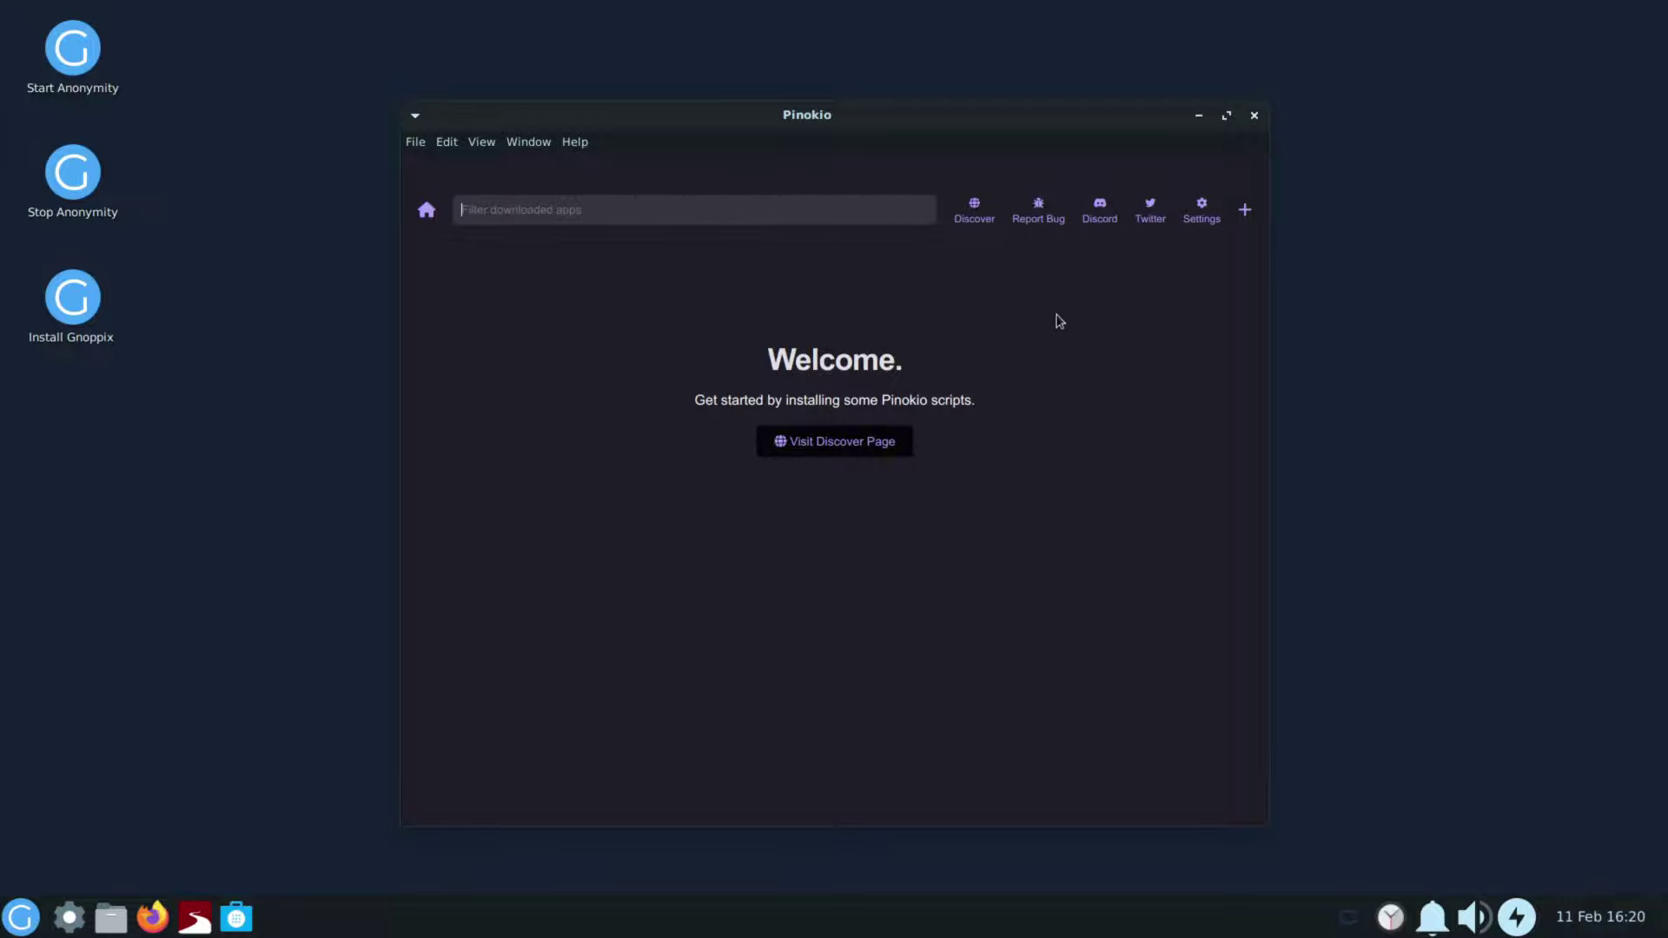
Step: Open Pinokio's Discover page and scroll through verified scripts like XTTS, RVC and kohya_ss
left_click(975, 211)
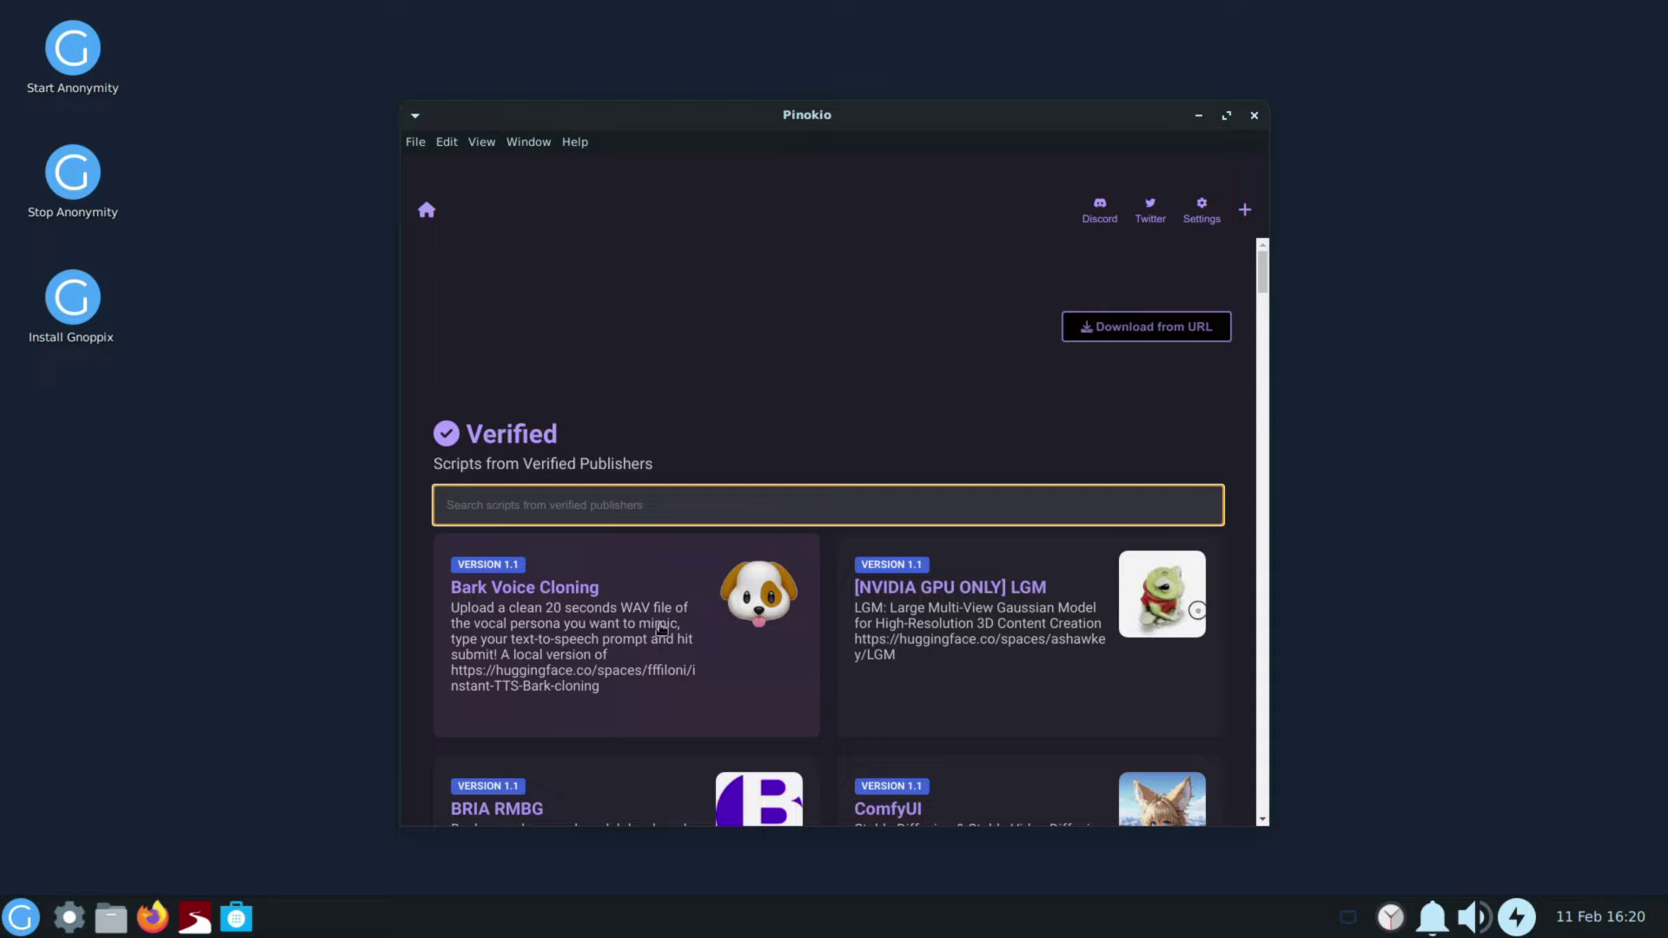
scroll(678, 617, "down", 2)
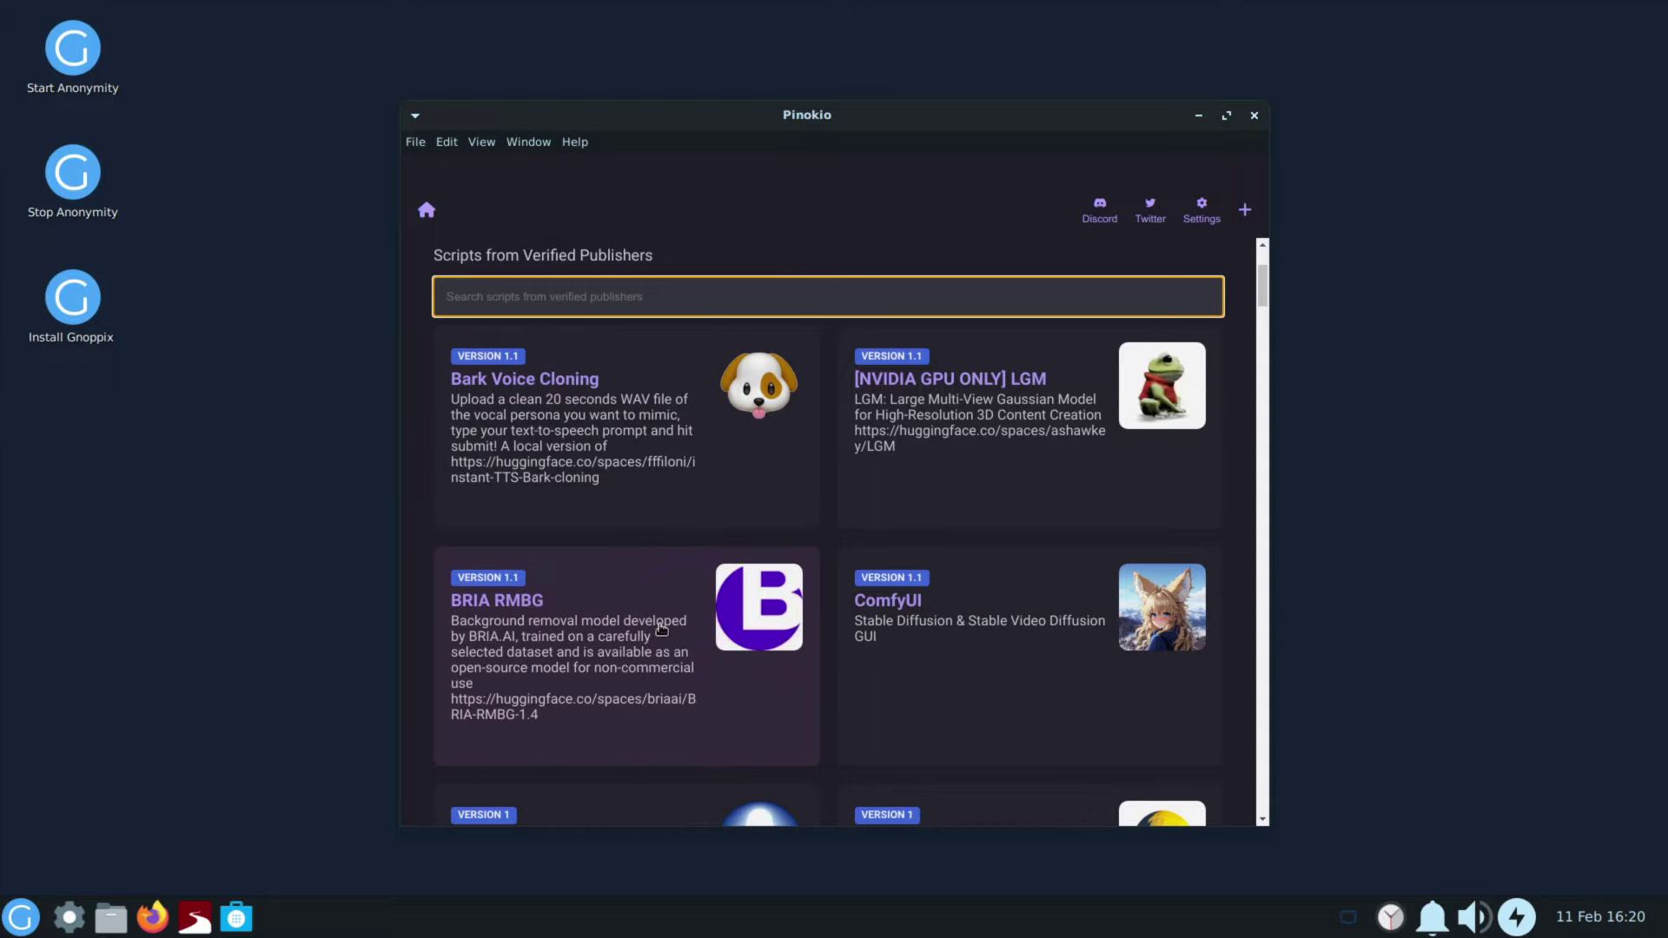
scroll(662, 627, "down", 3)
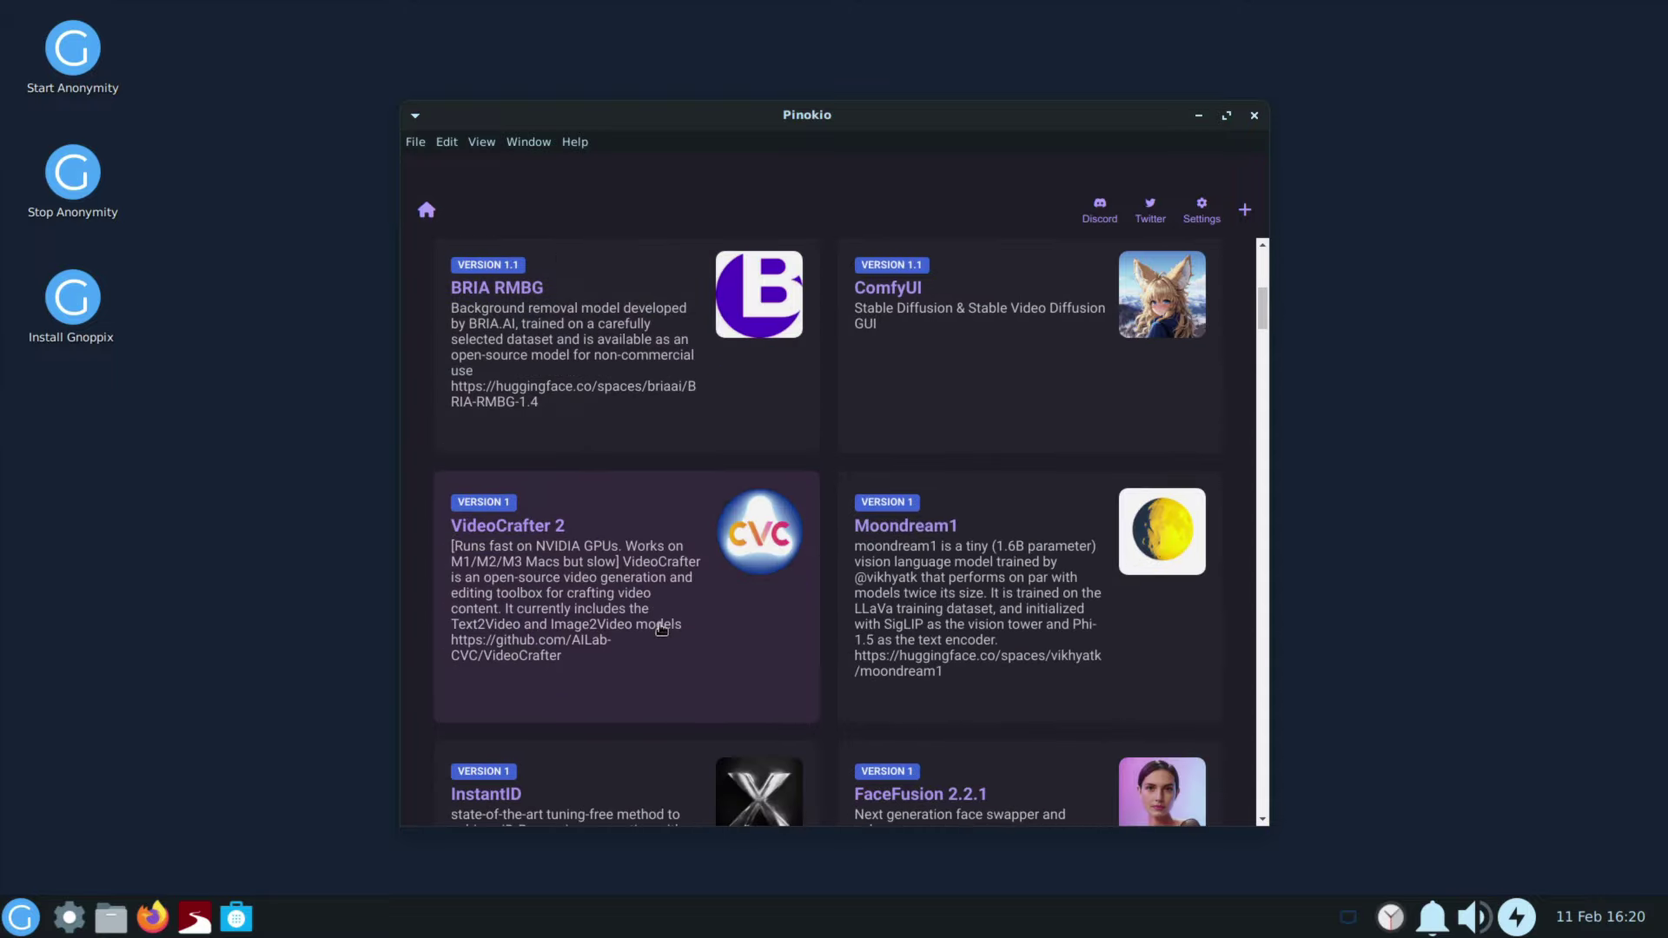
scroll(662, 629, "down", 2)
scroll(662, 629, "down", 1)
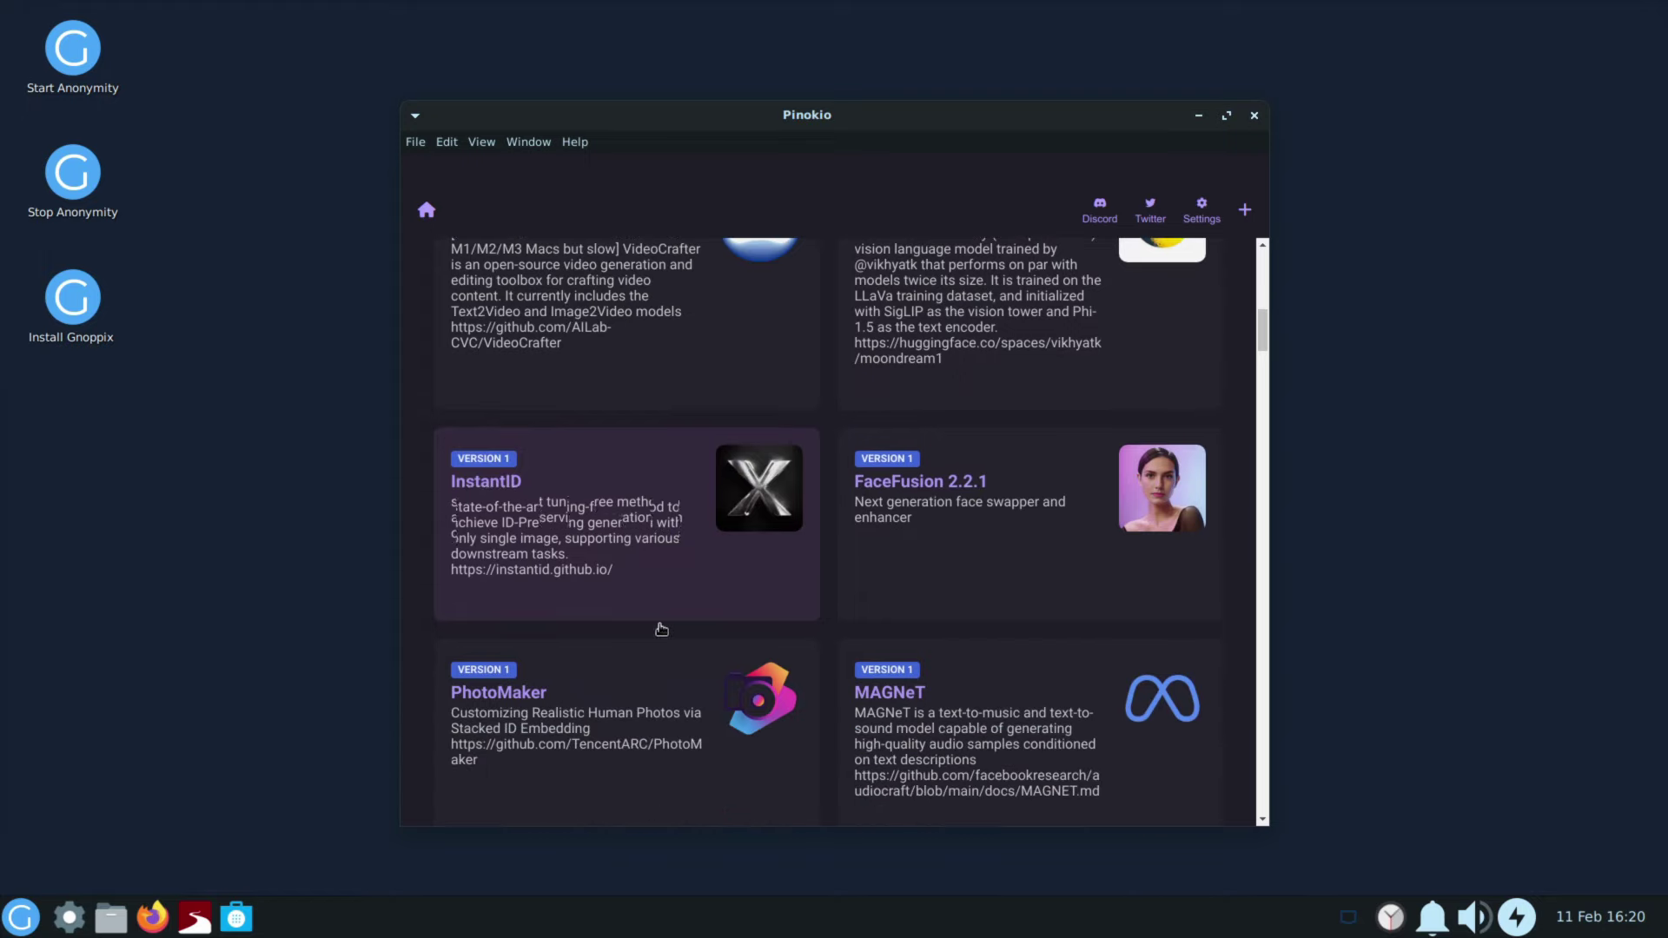
scroll(662, 629, "down", 3)
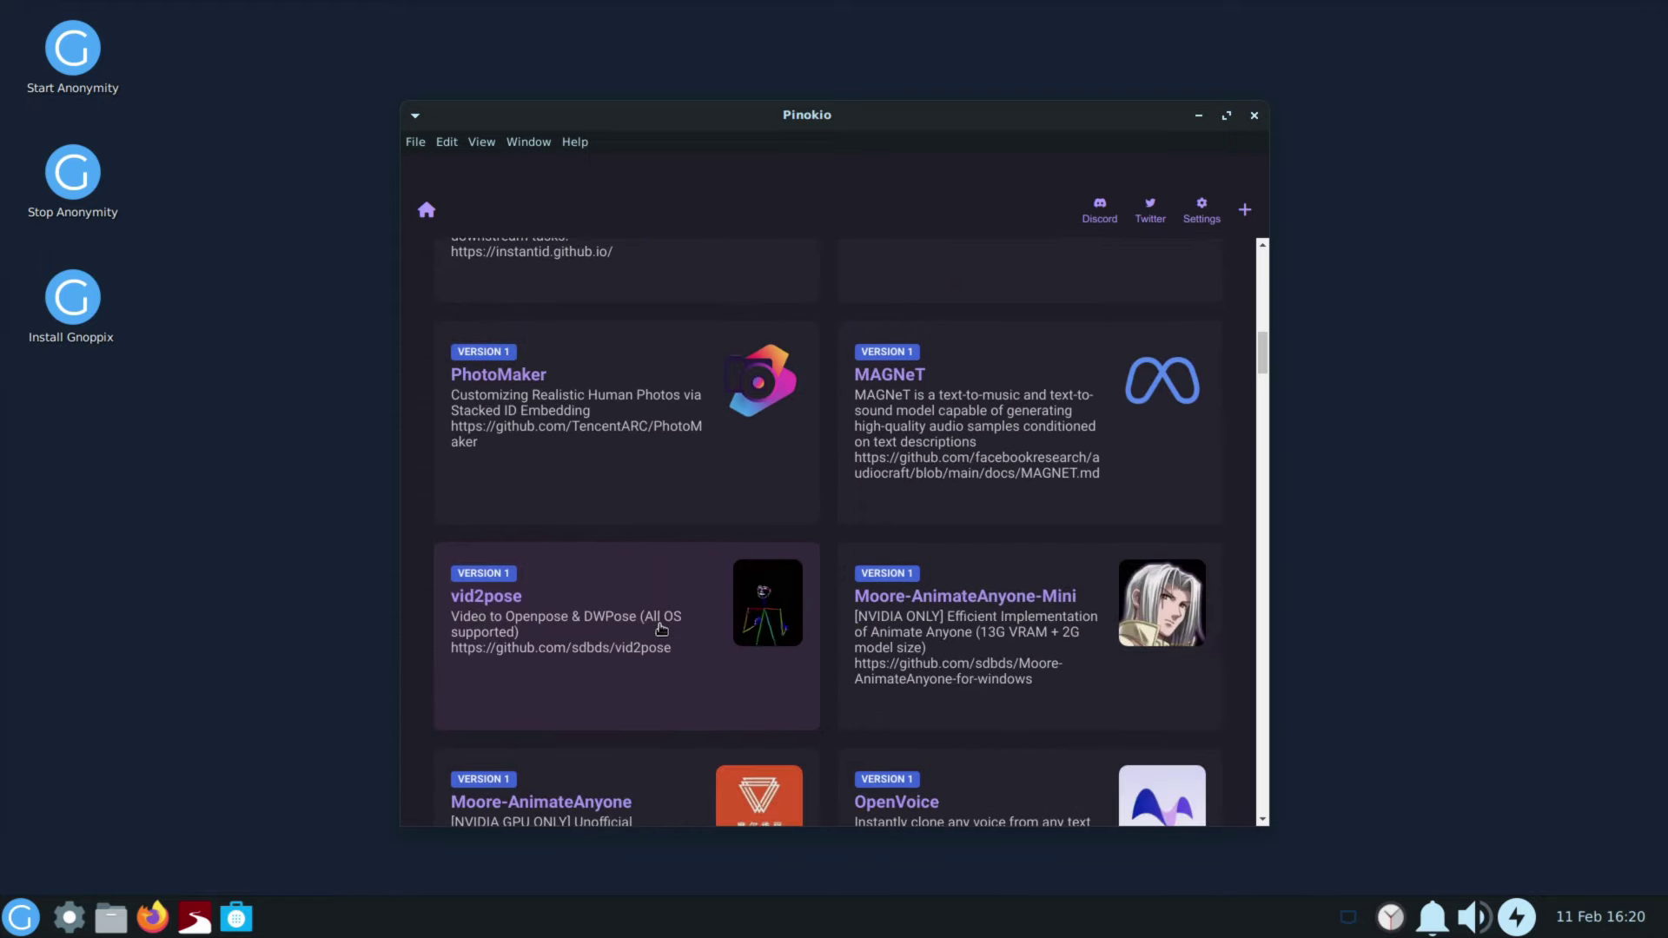
scroll(662, 629, "down", 3)
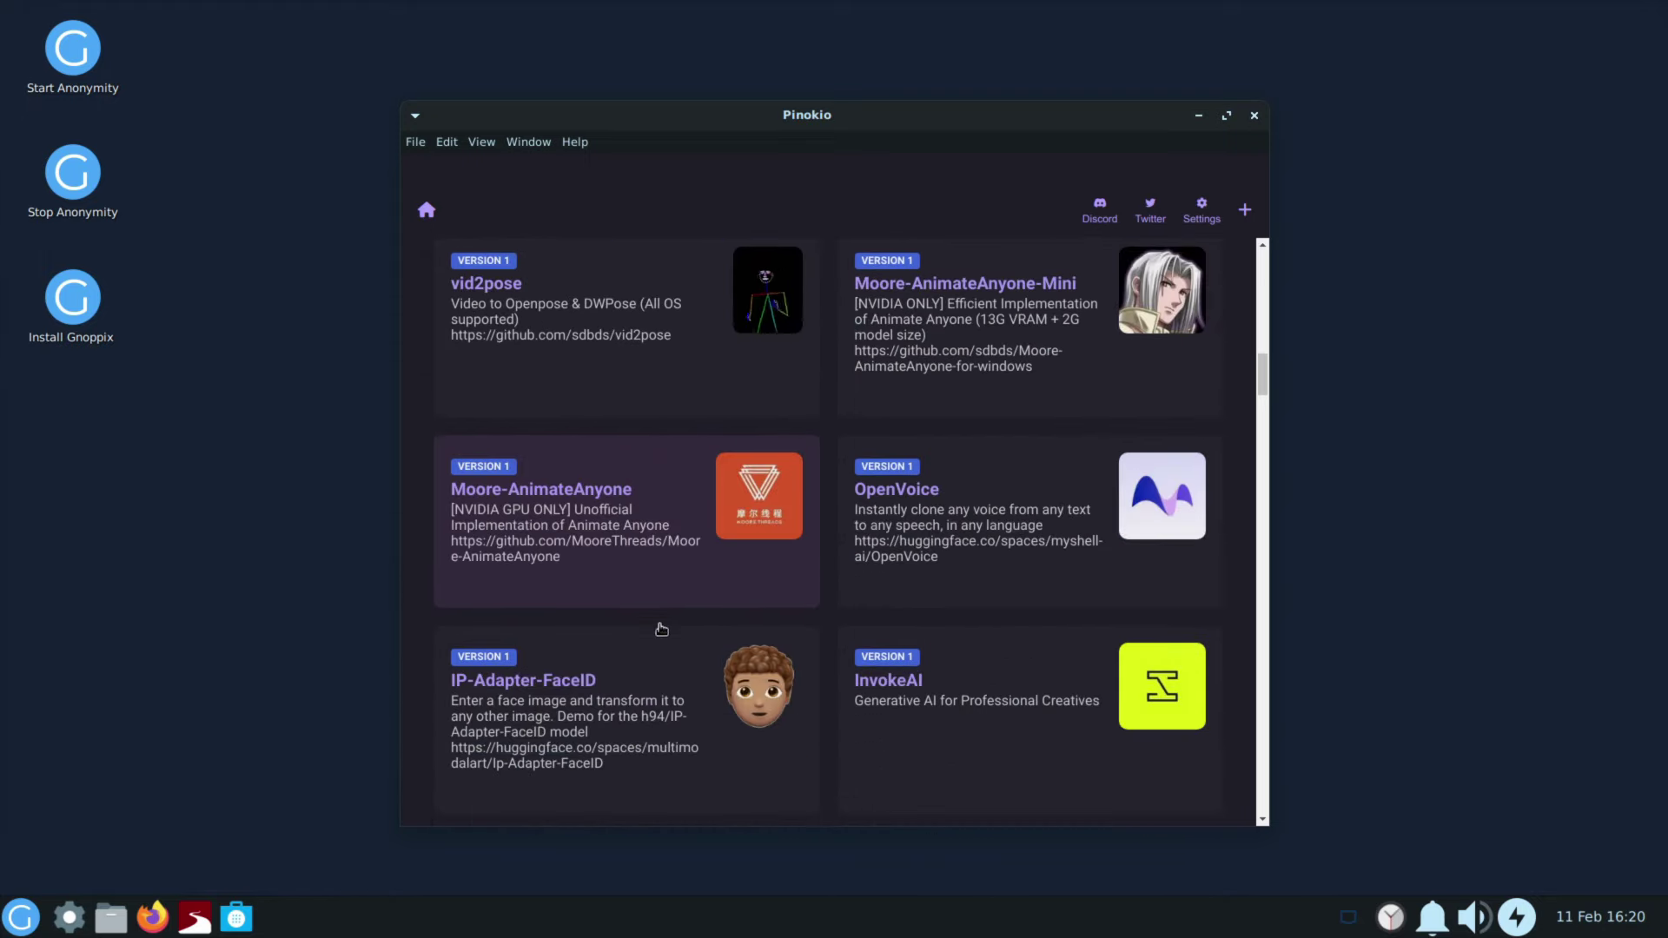
scroll(662, 629, "down", 3)
scroll(662, 629, "down", 2)
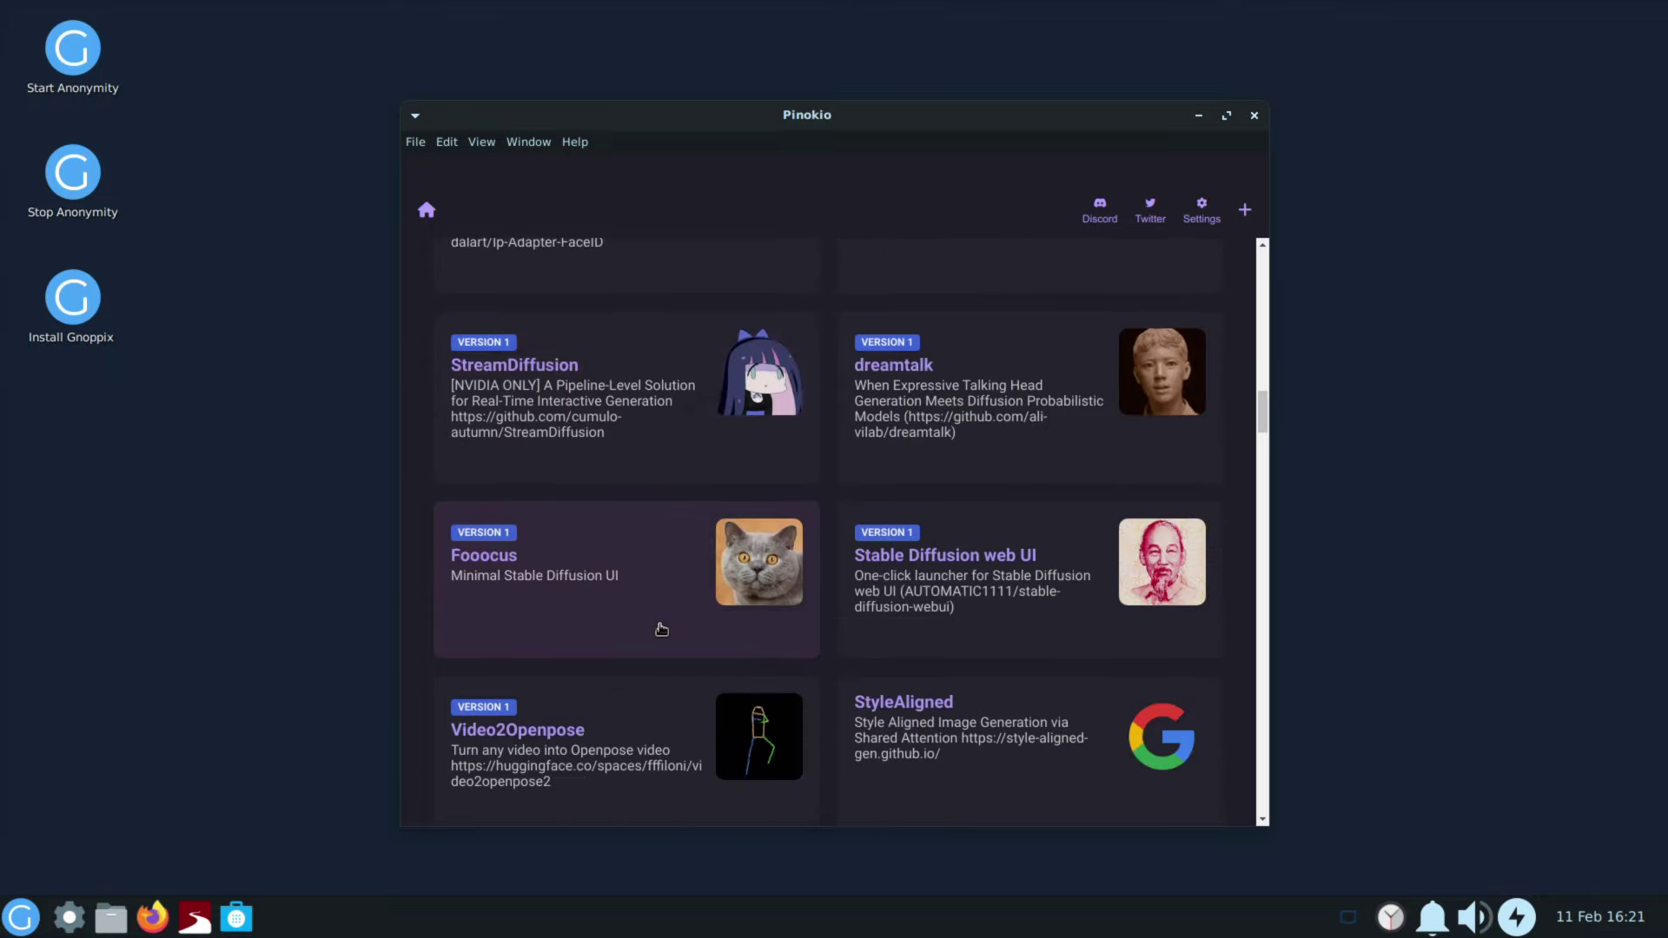
scroll(662, 629, "down", 1)
scroll(662, 629, "down", 6)
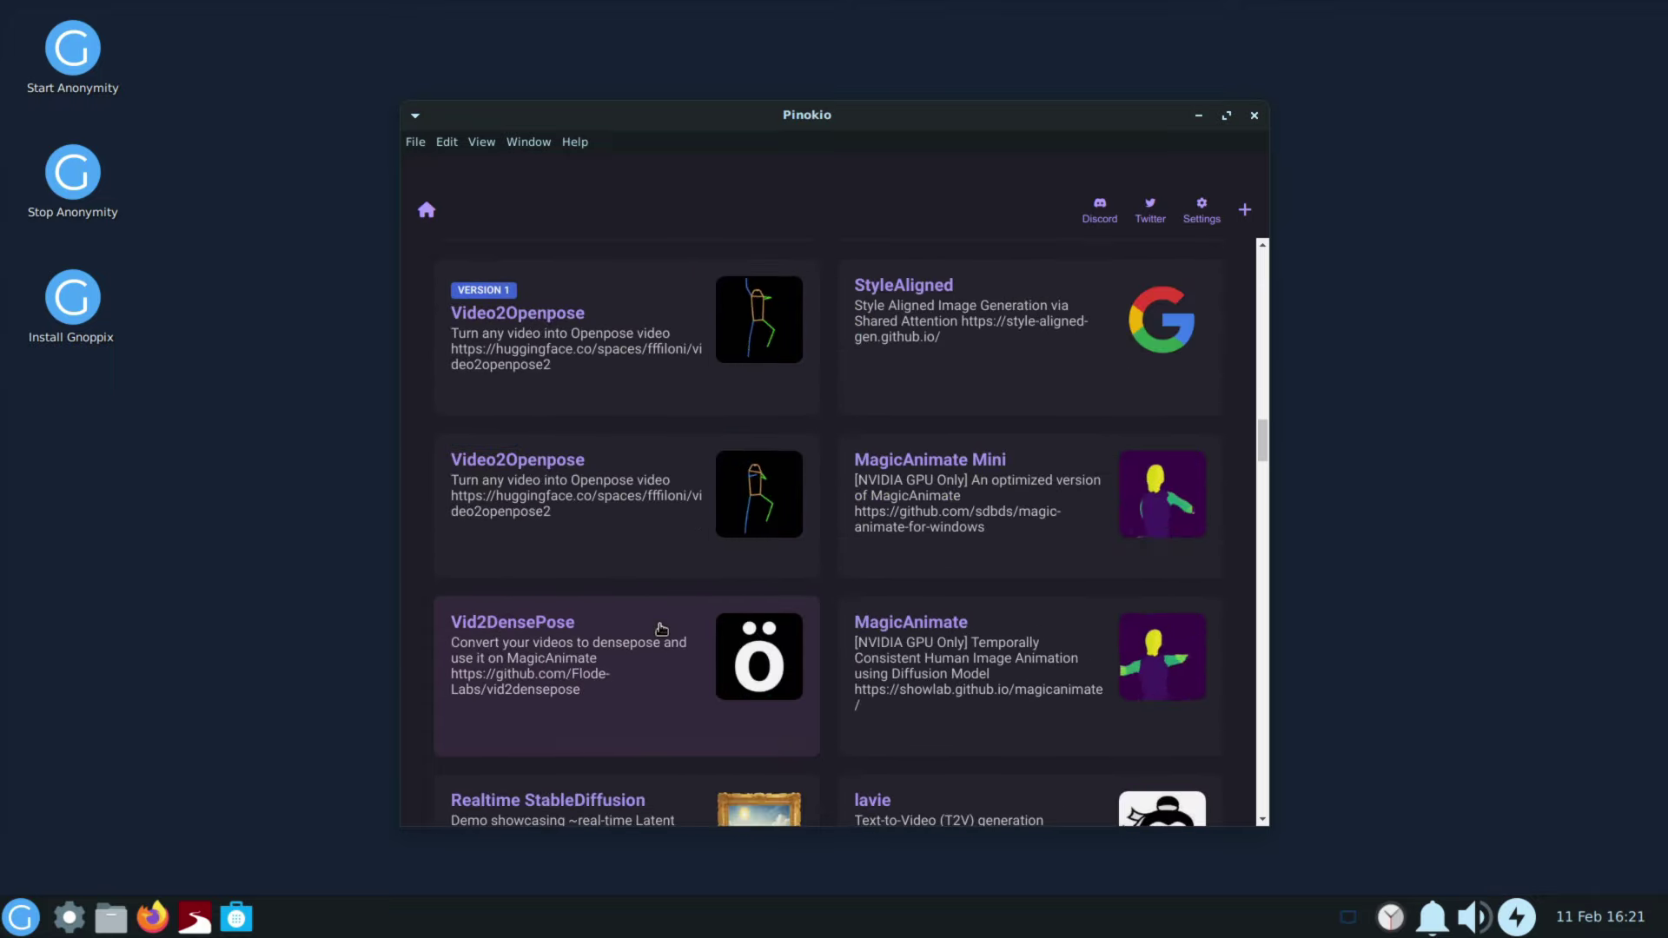
scroll(672, 603, "down", 3)
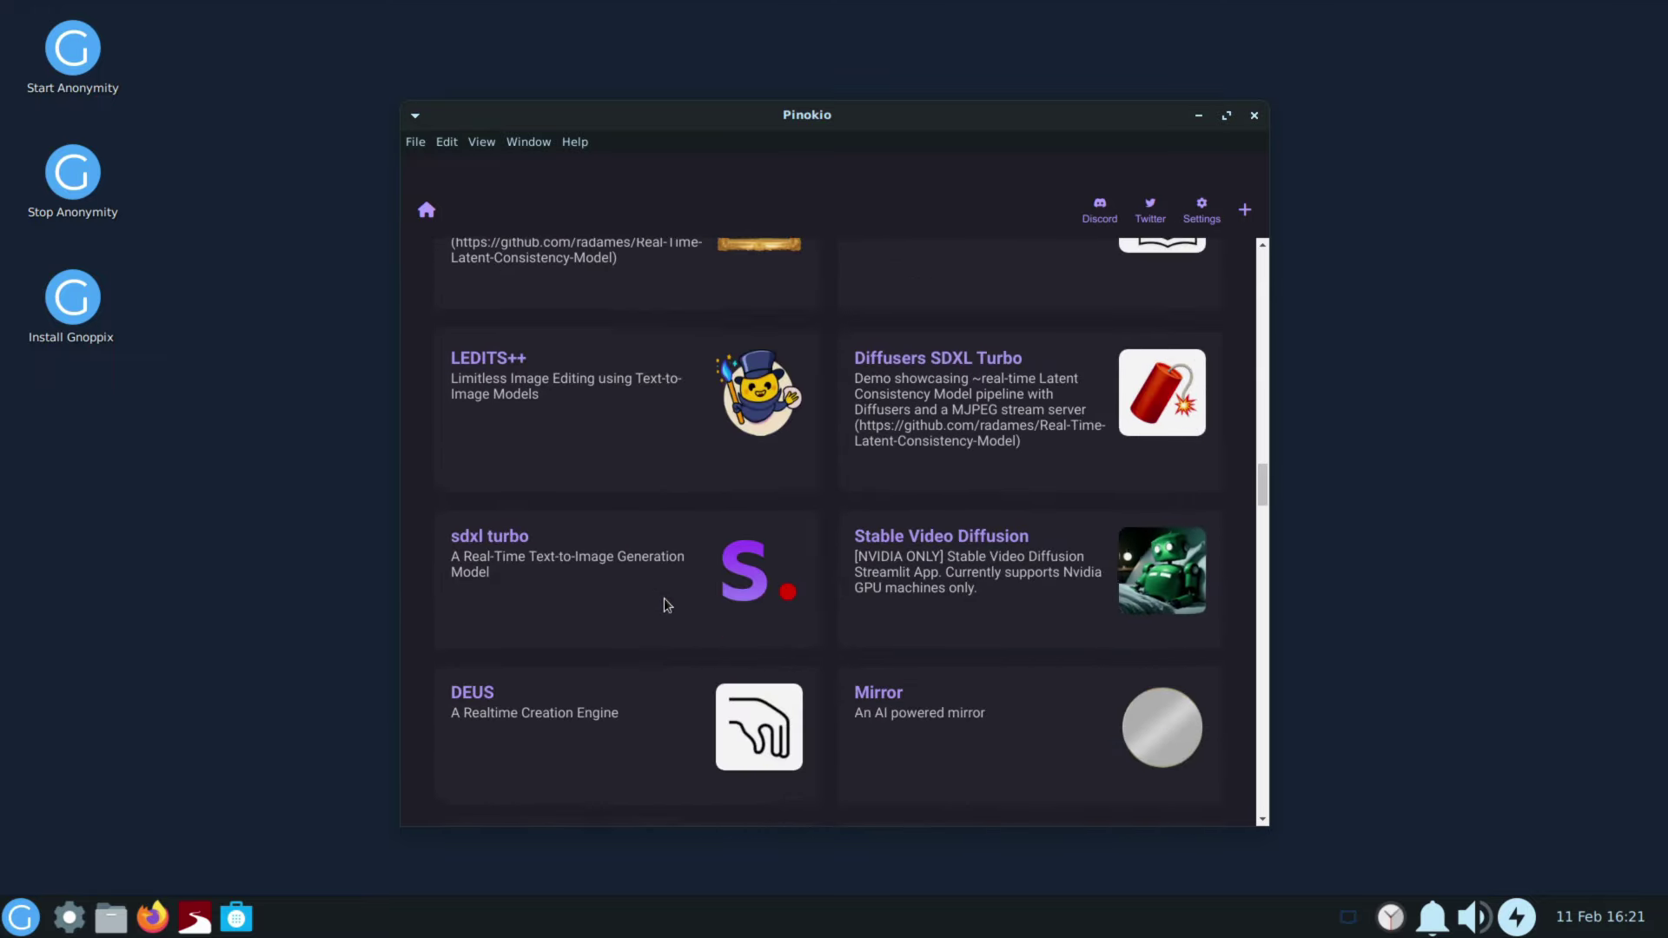
scroll(667, 604, "down", 6)
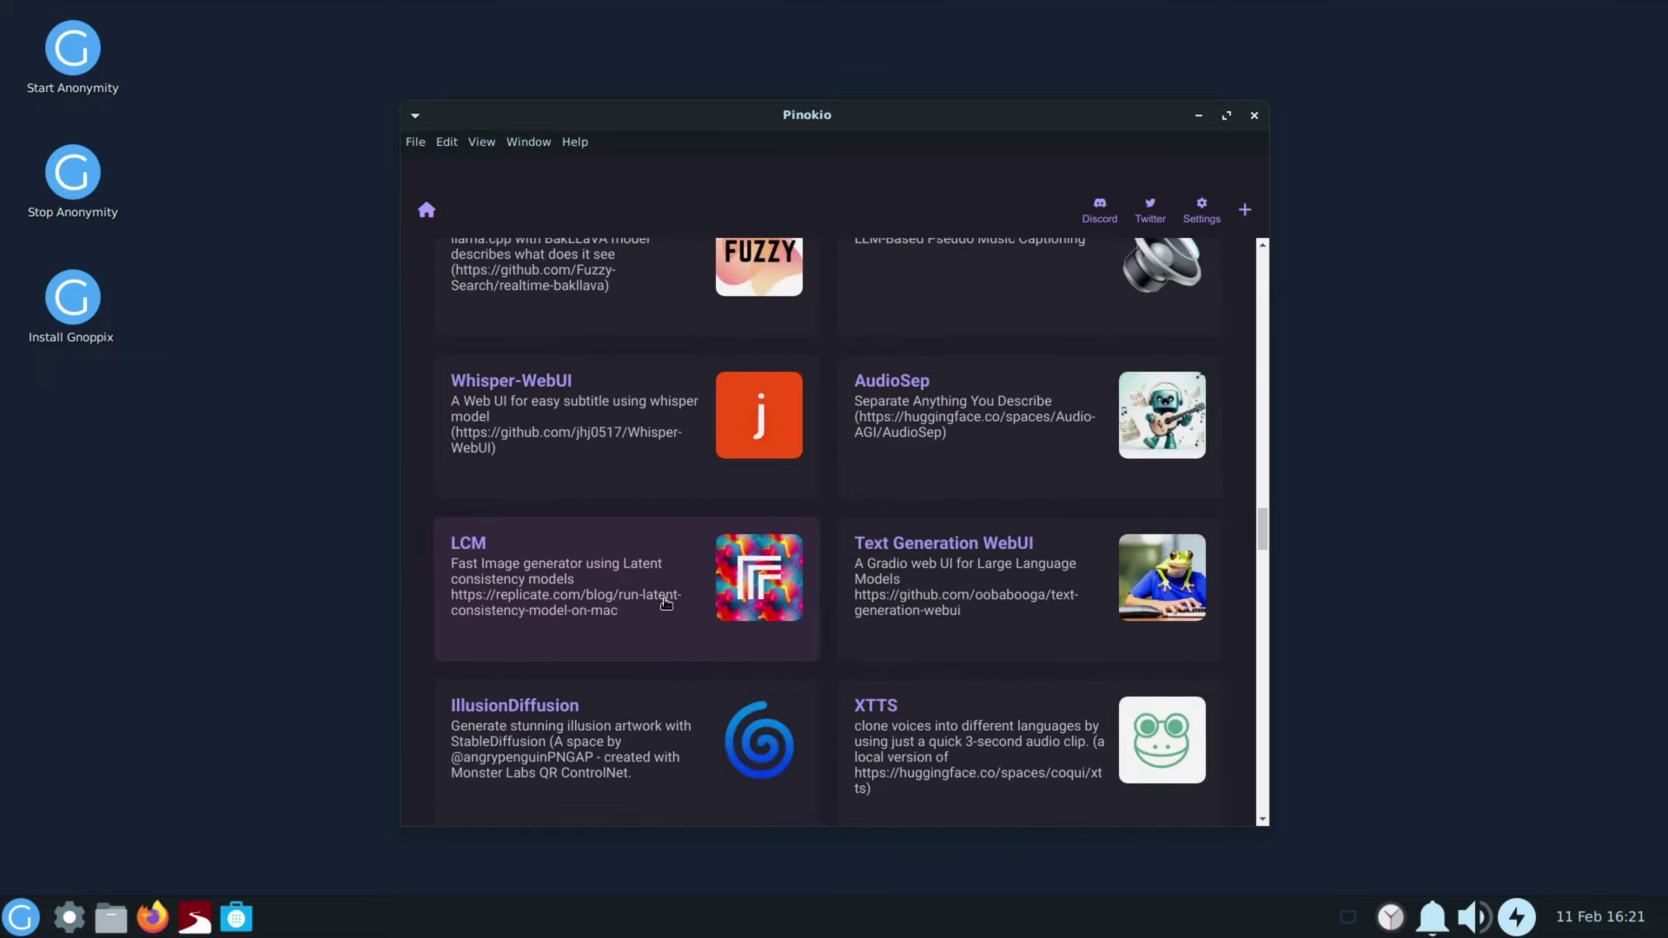
scroll(667, 603, "up", 1)
scroll(666, 604, "up", 1)
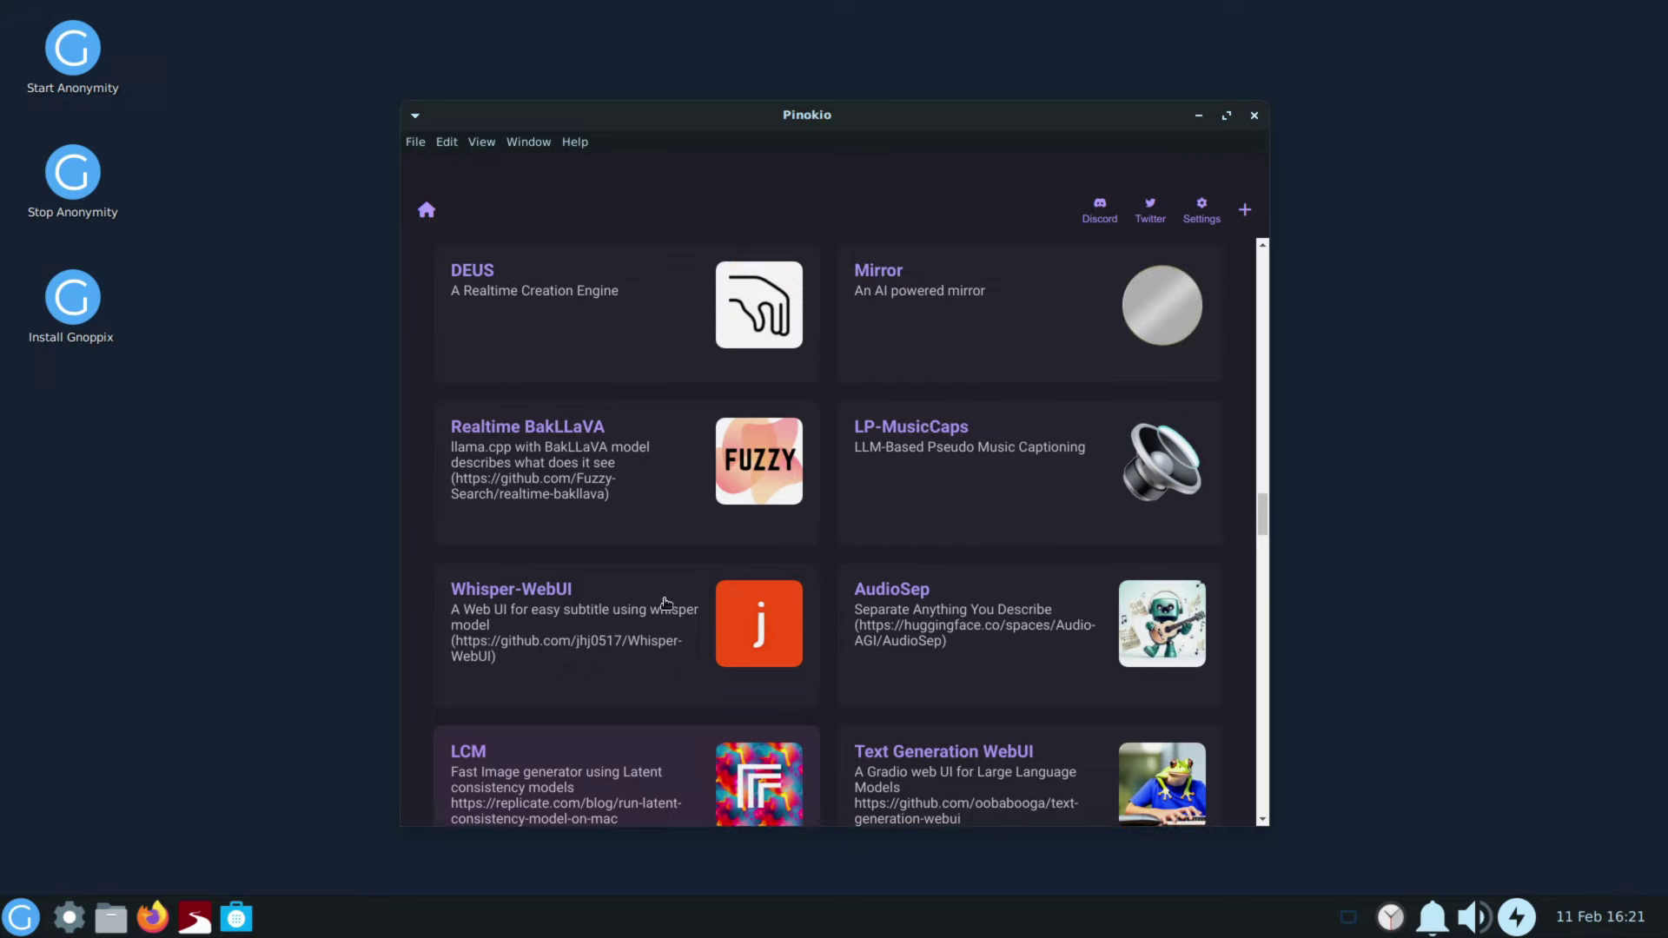
scroll(666, 603, "down", 6)
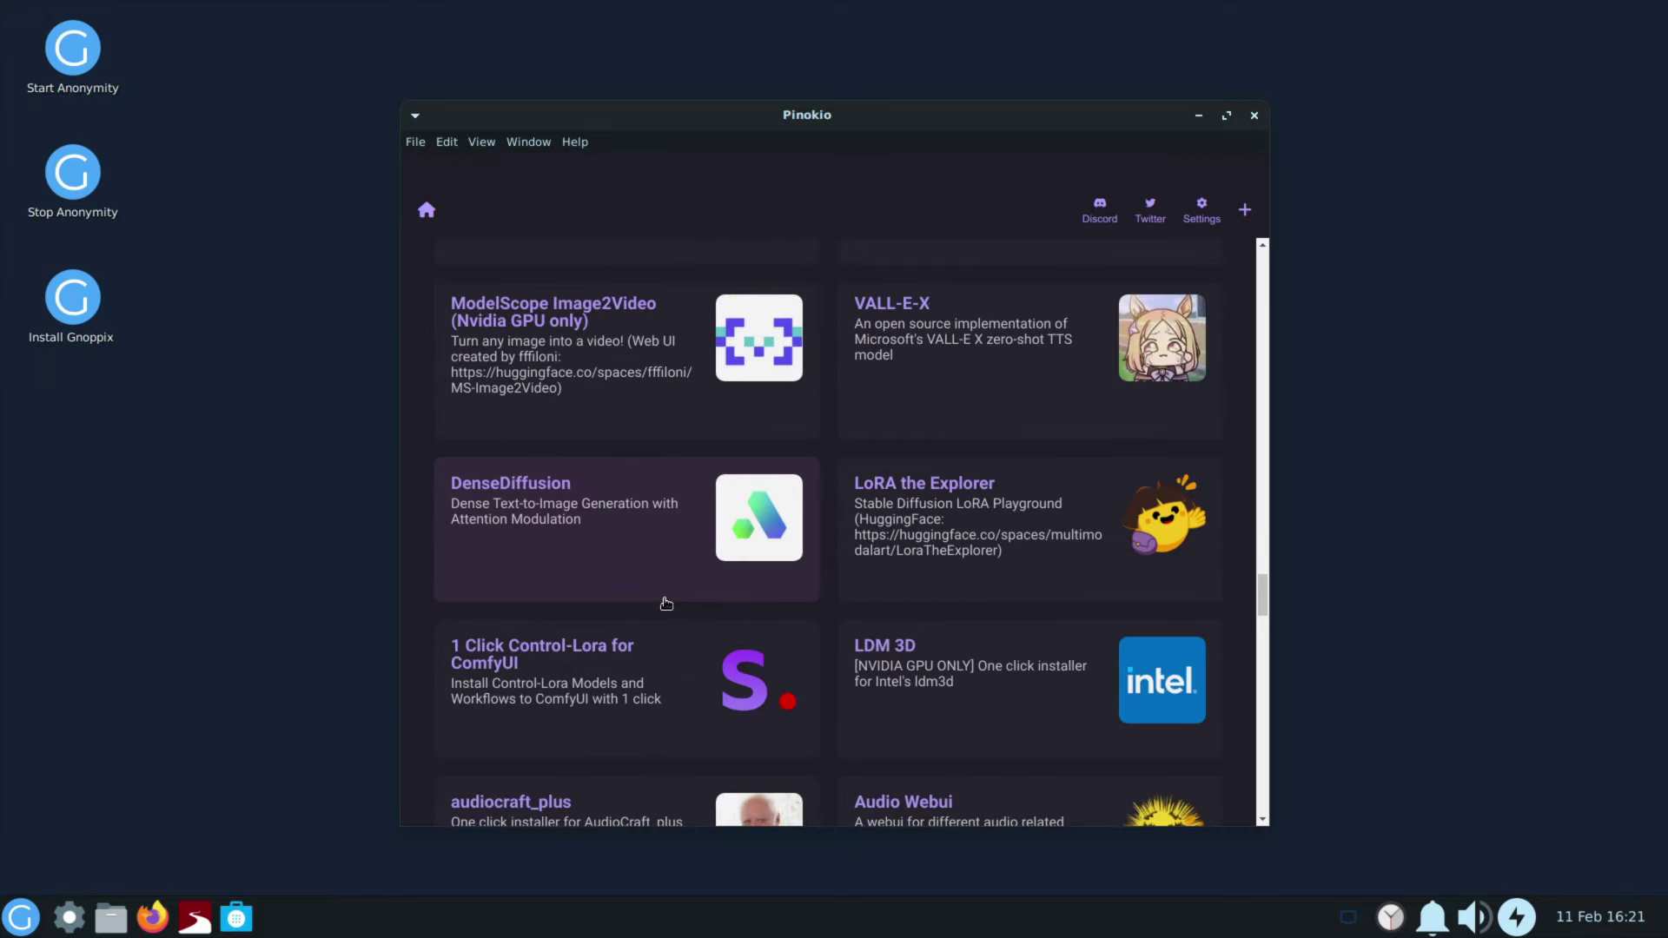
scroll(665, 599, "up", 5)
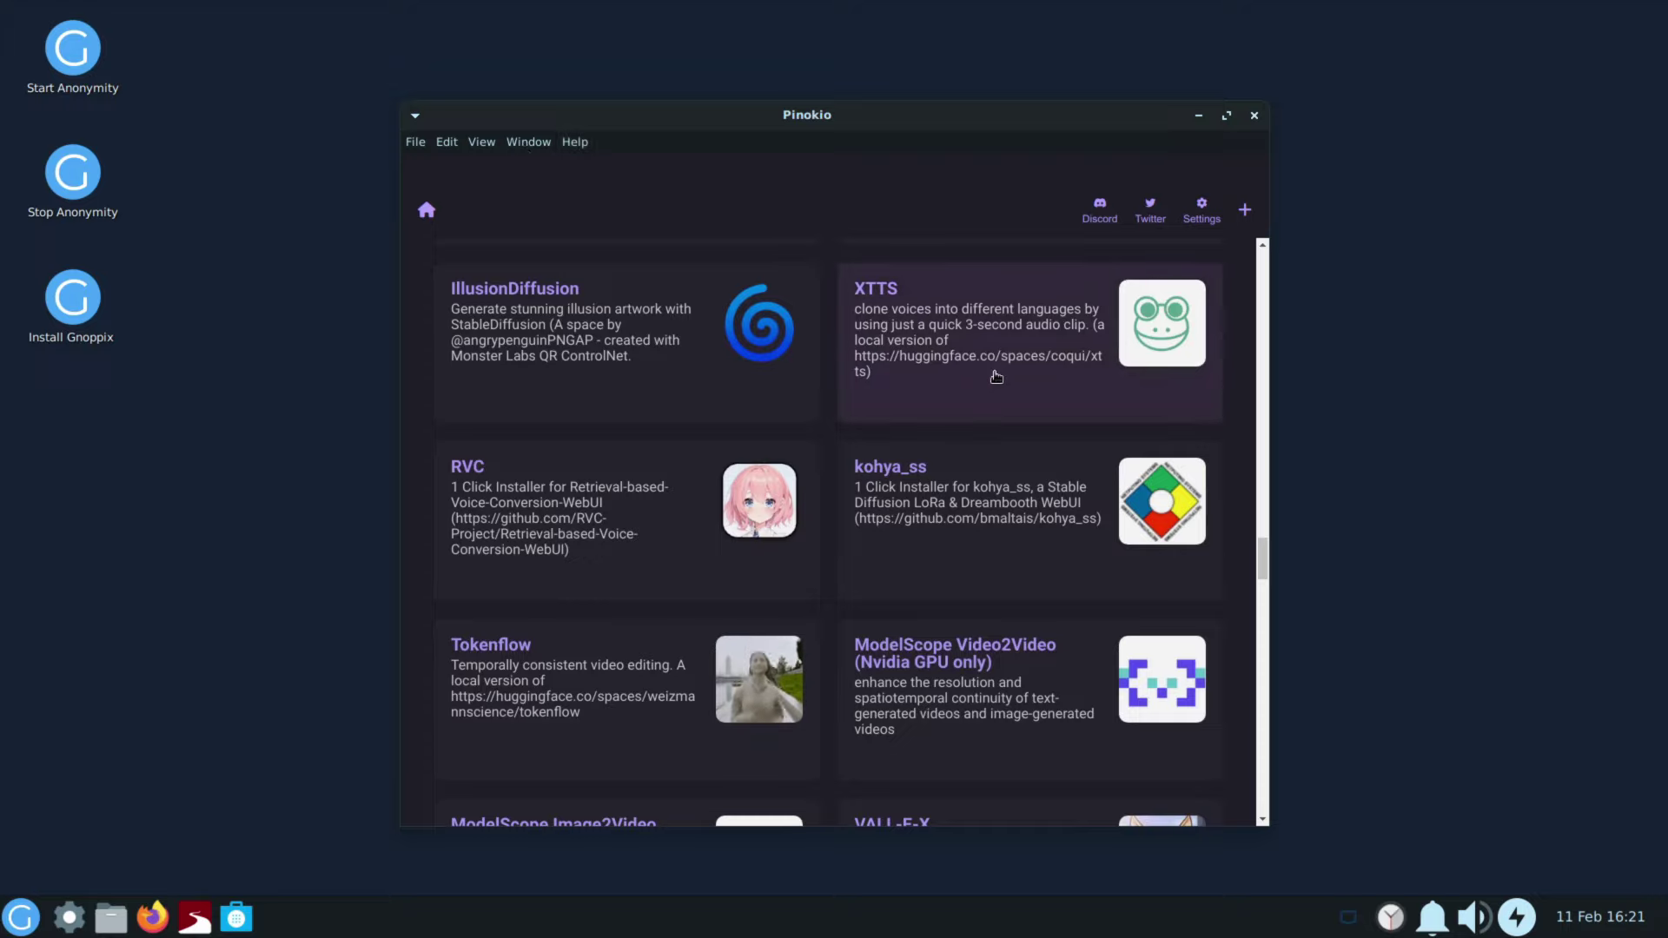
Step: Quit Pinokio from its File menu
left_click(482, 143)
mouse_move(403, 143)
left_click(434, 166)
Step: Launch Kiwix from Development and try its language, category (Other) and content type filters
left_click(10, 926)
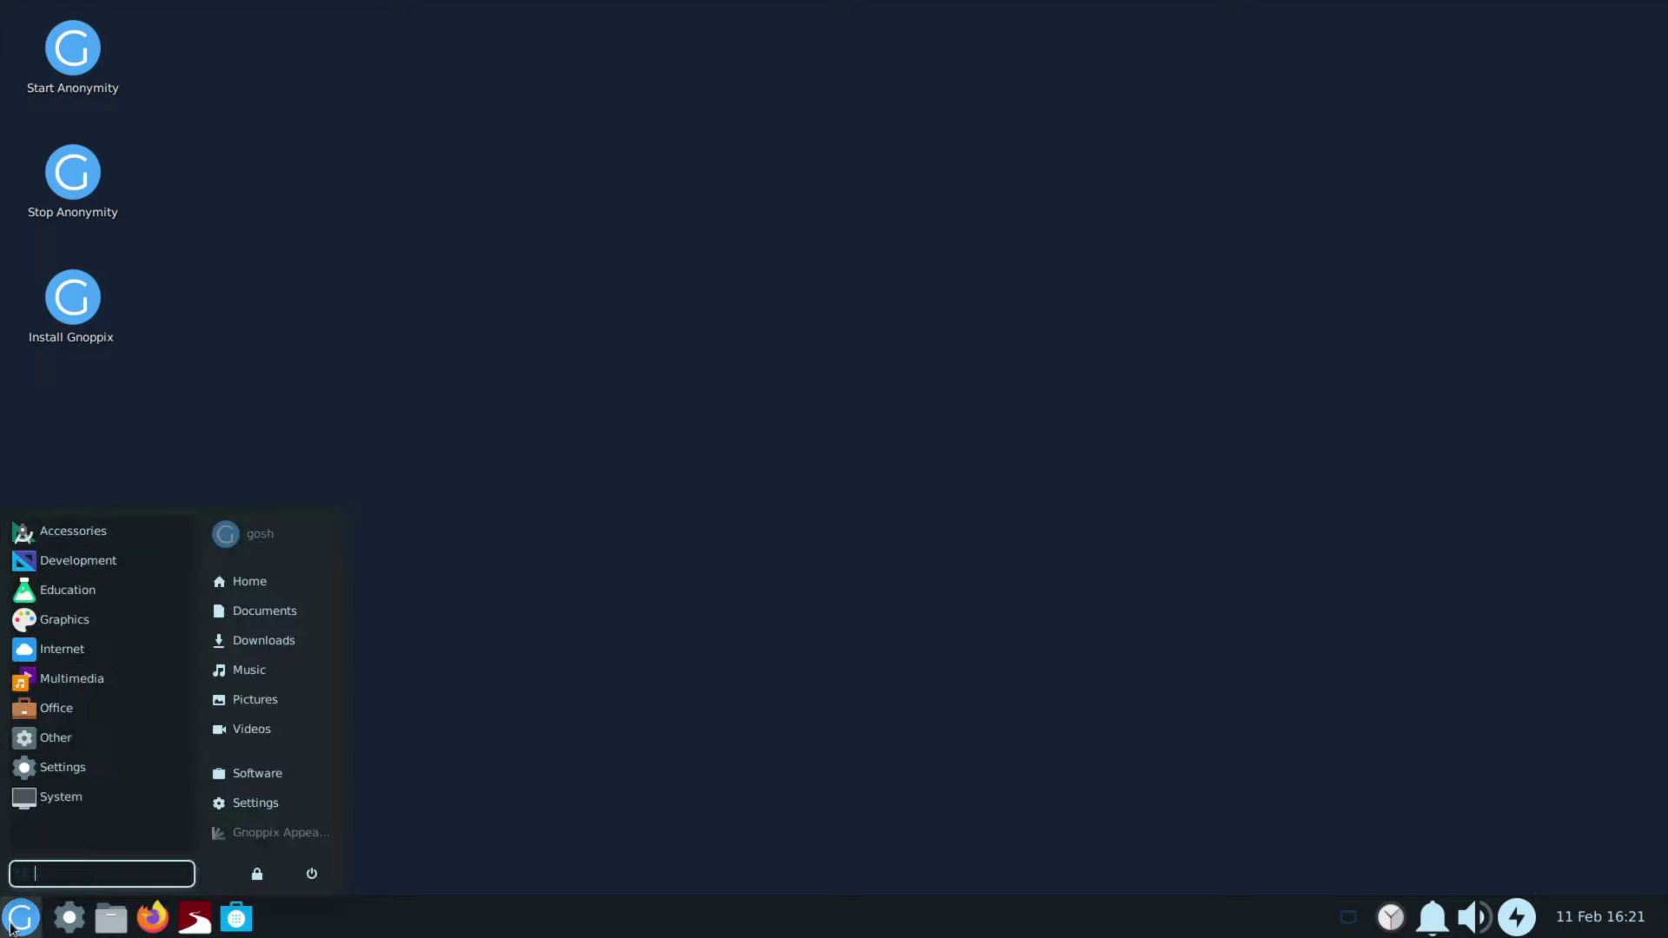
left_click(93, 559)
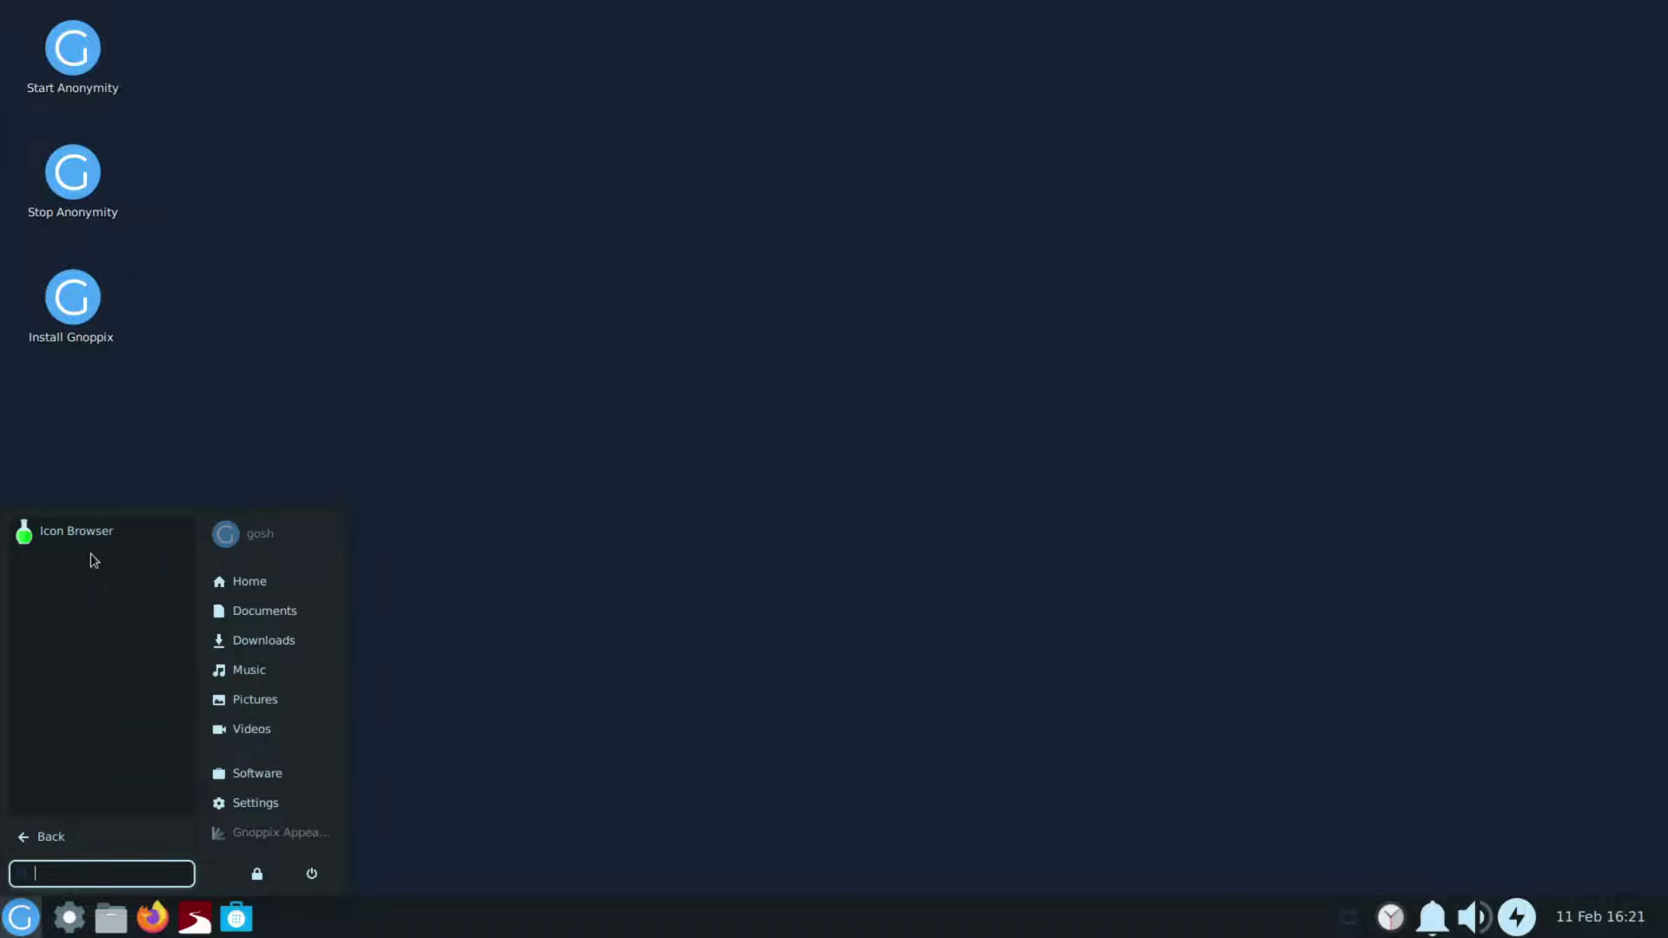
left_click(66, 843)
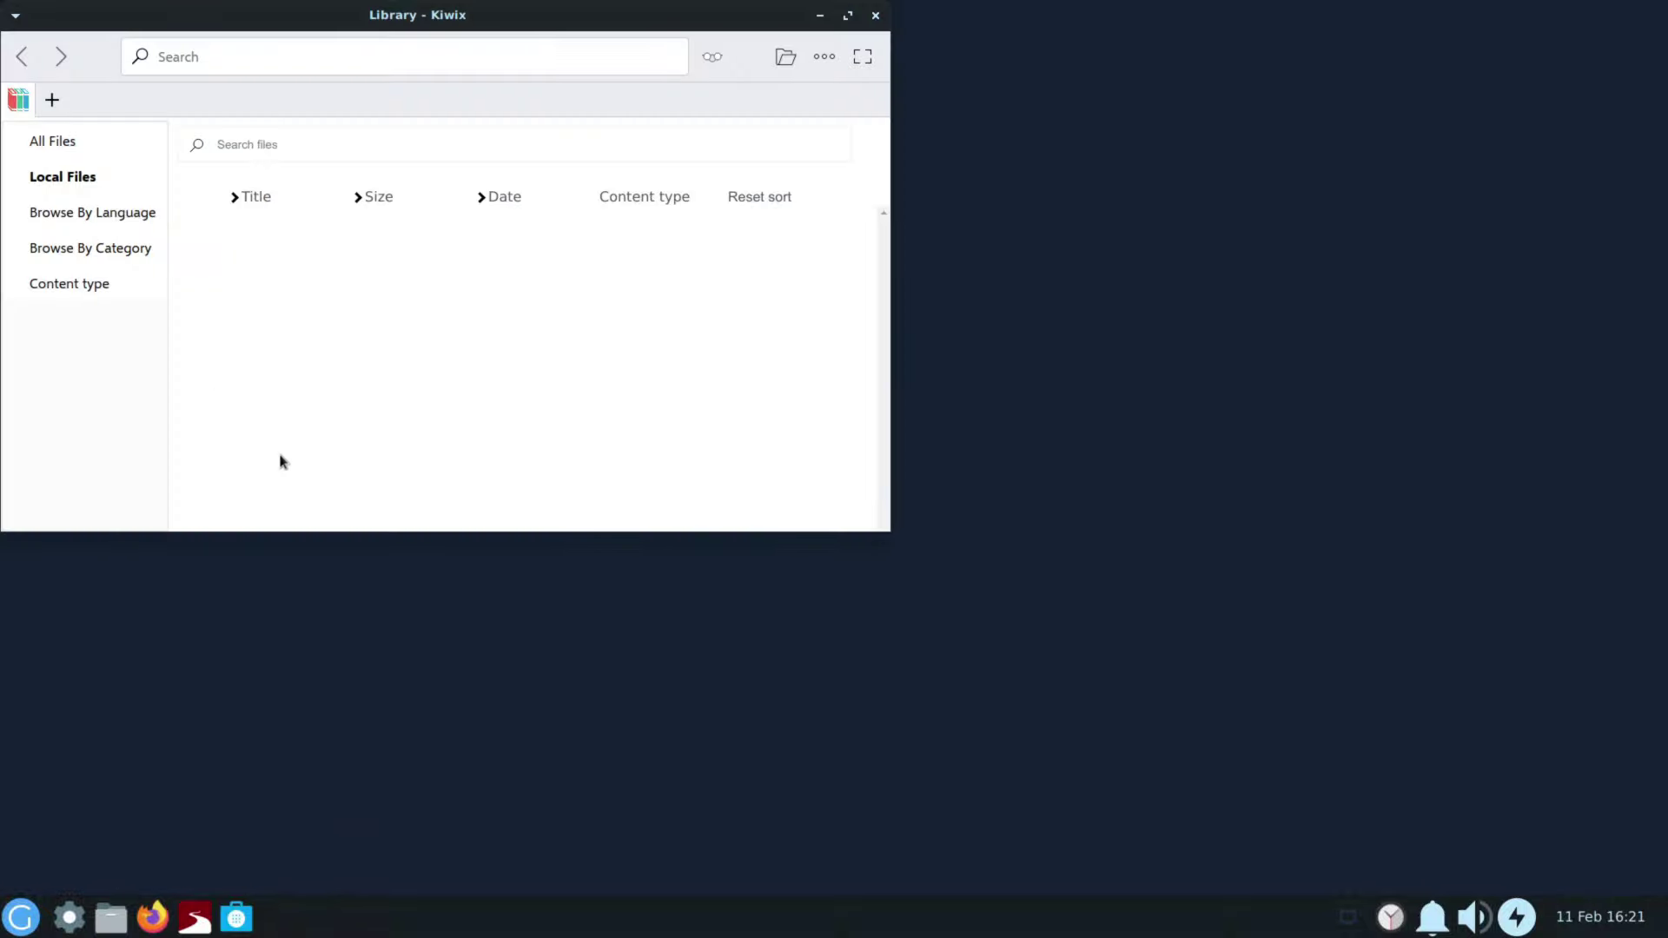
left_click(94, 220)
left_click(94, 220)
left_click(95, 258)
left_click(46, 293)
left_click(68, 410)
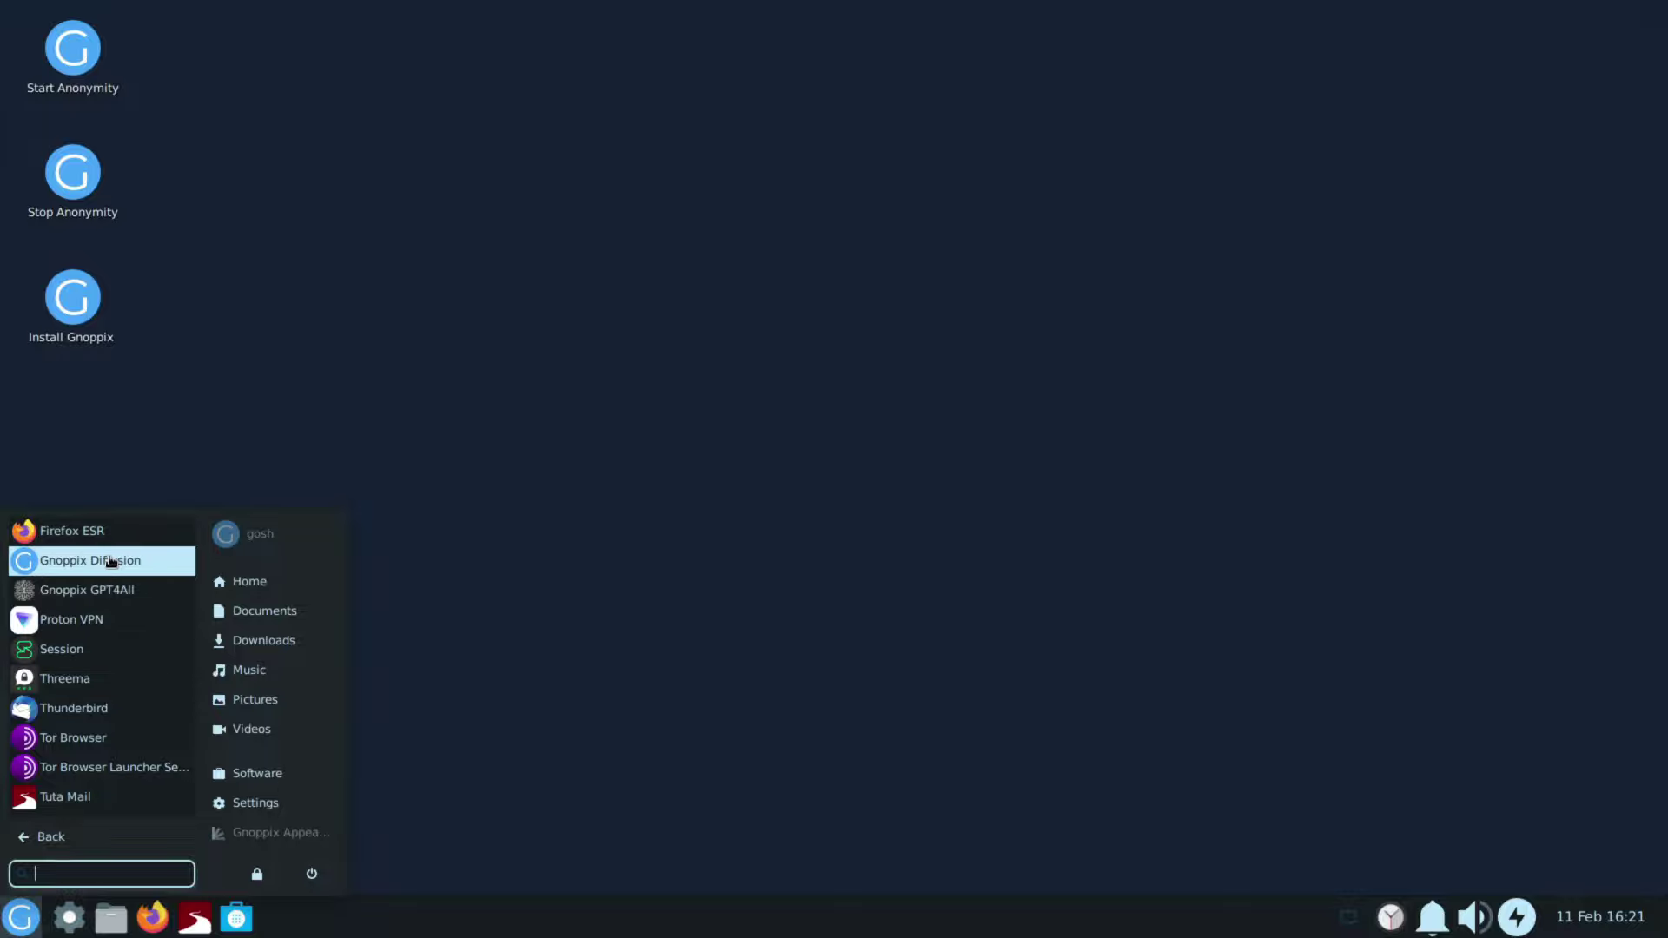
Step: Try launching Gnoppix Diffusion, dismiss its error, then run Start Anonymity anyway
left_click(111, 561)
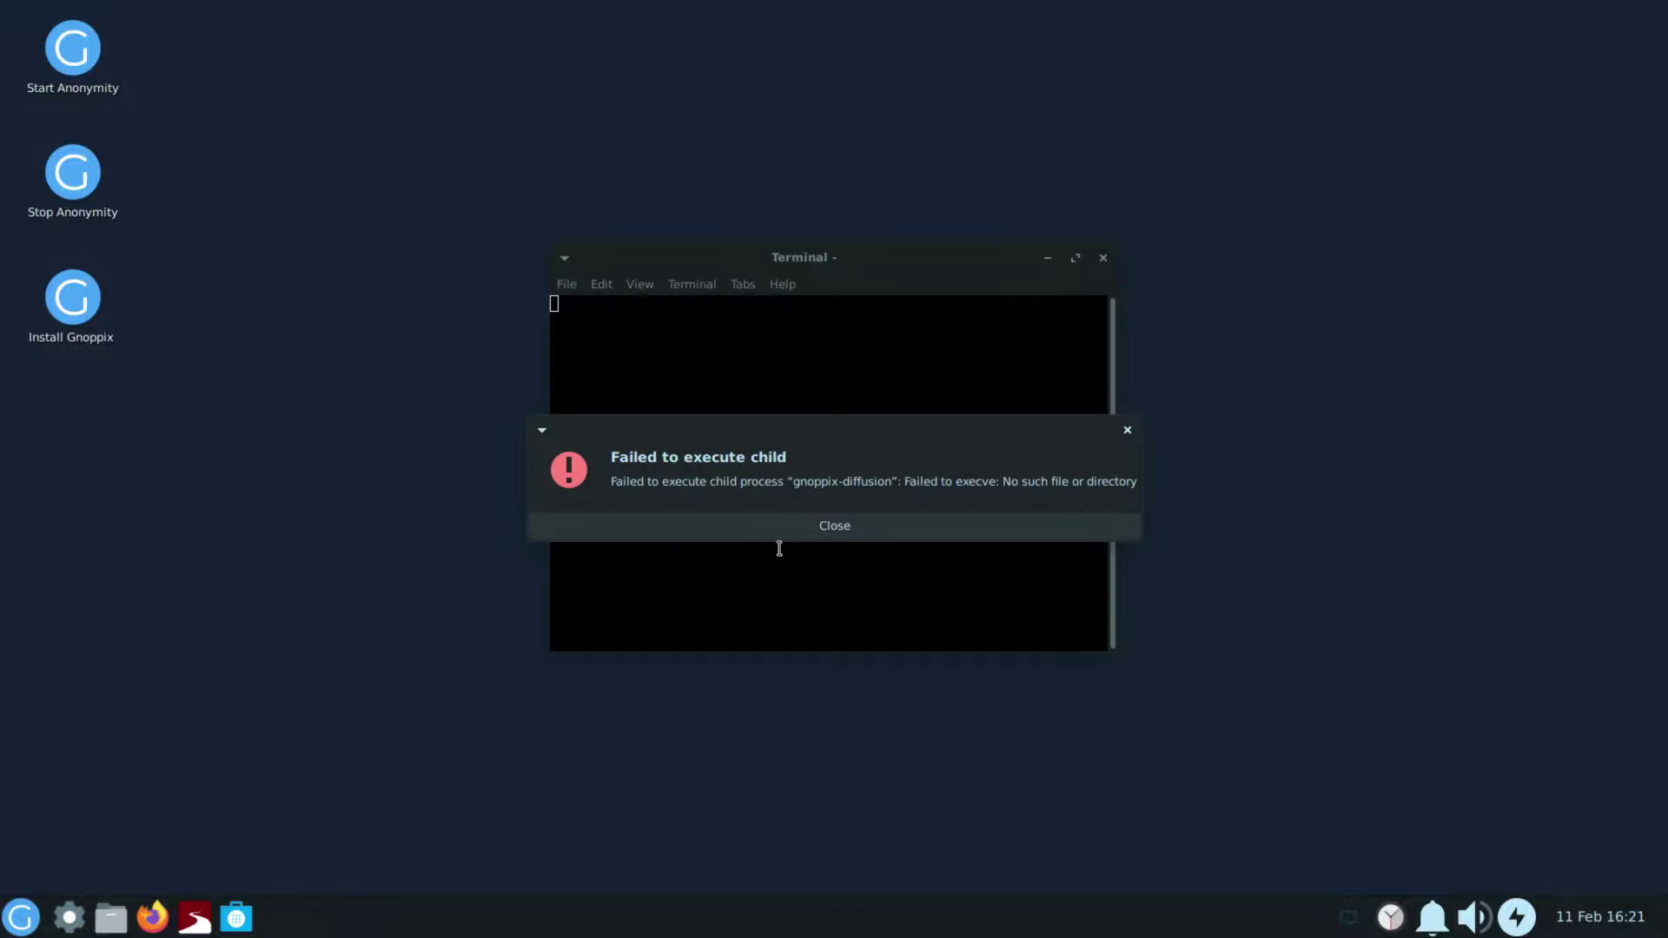
left_click(801, 523)
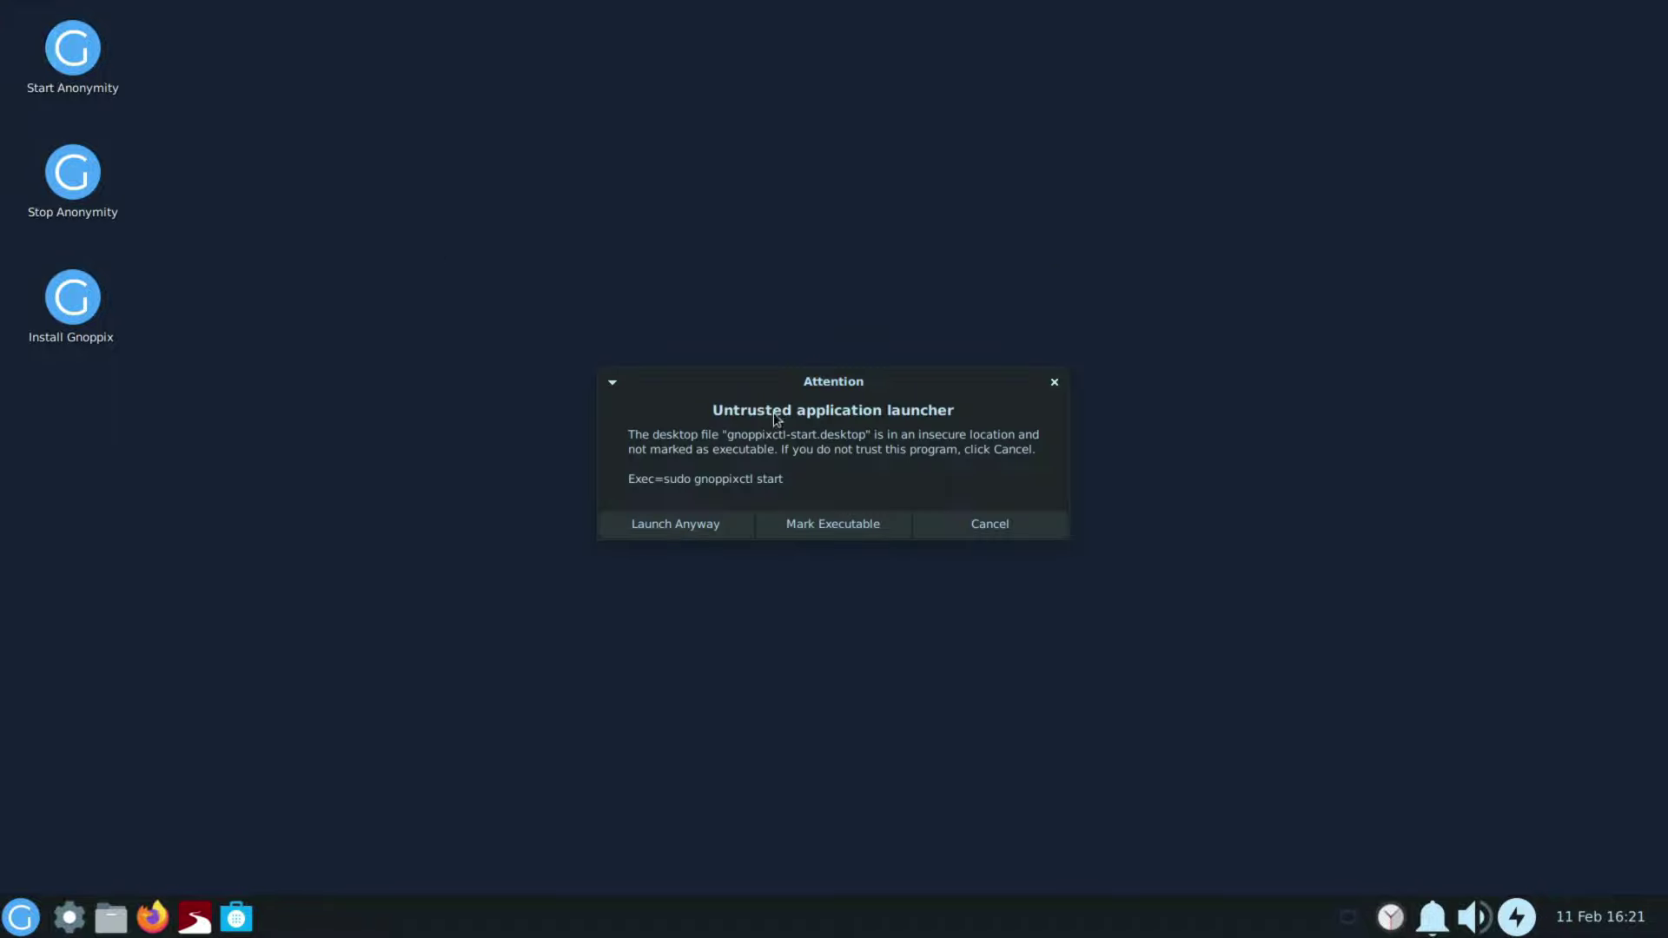
left_click(670, 527)
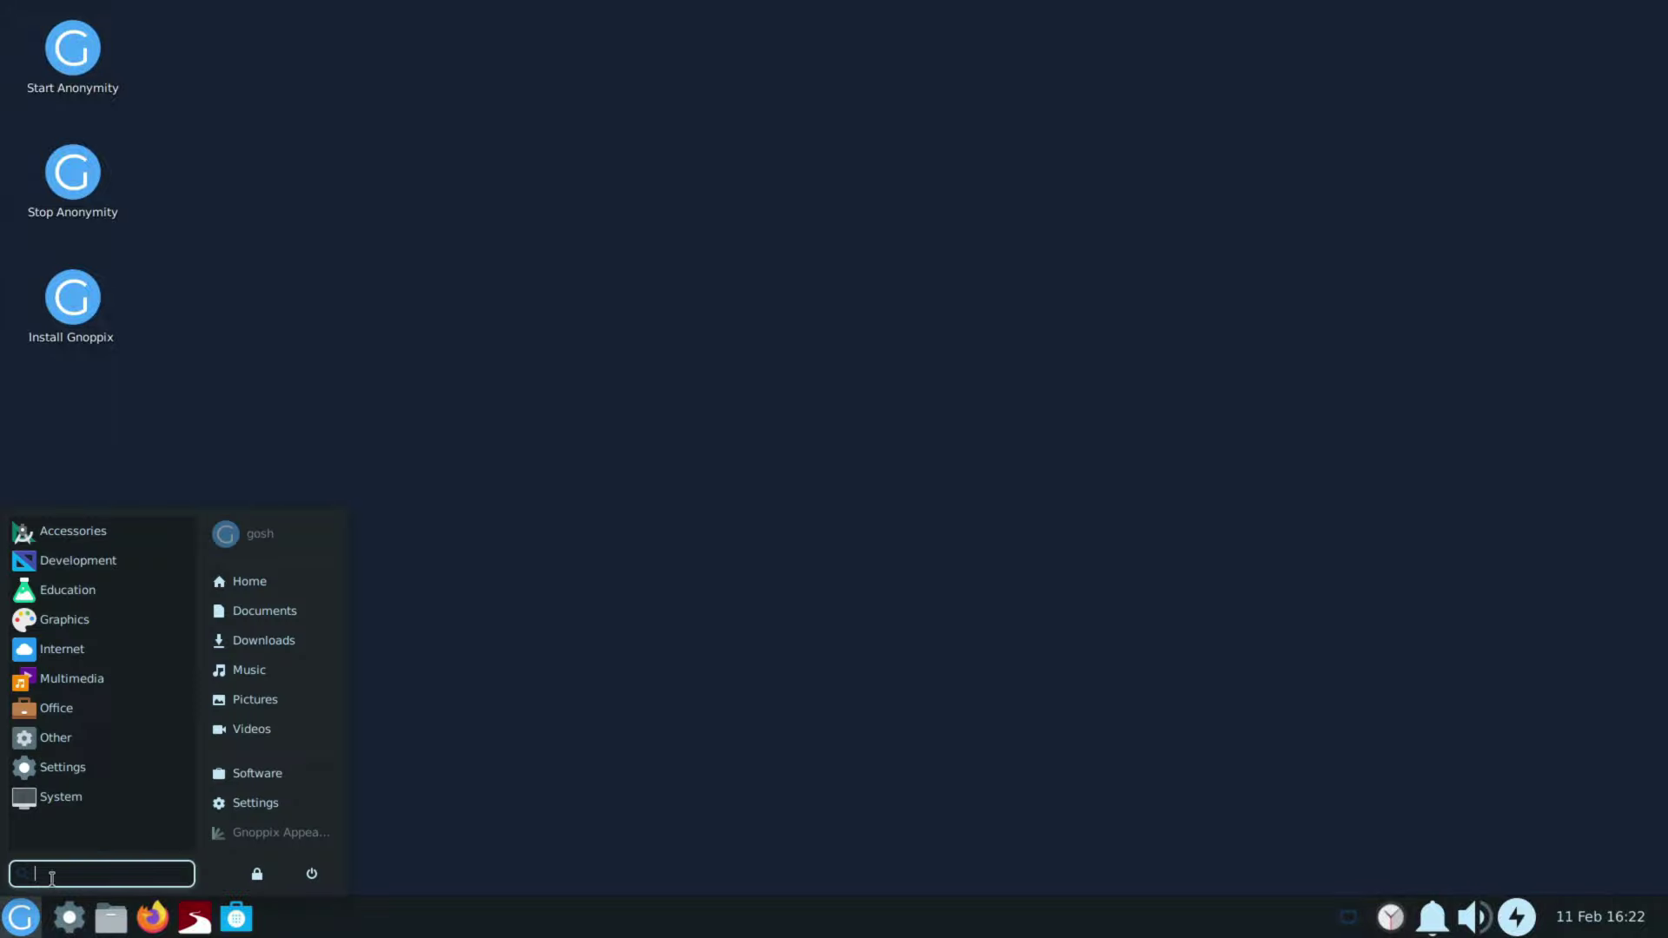
Step: Open the Session messenger from the Internet apps and close it again
left_click(97, 659)
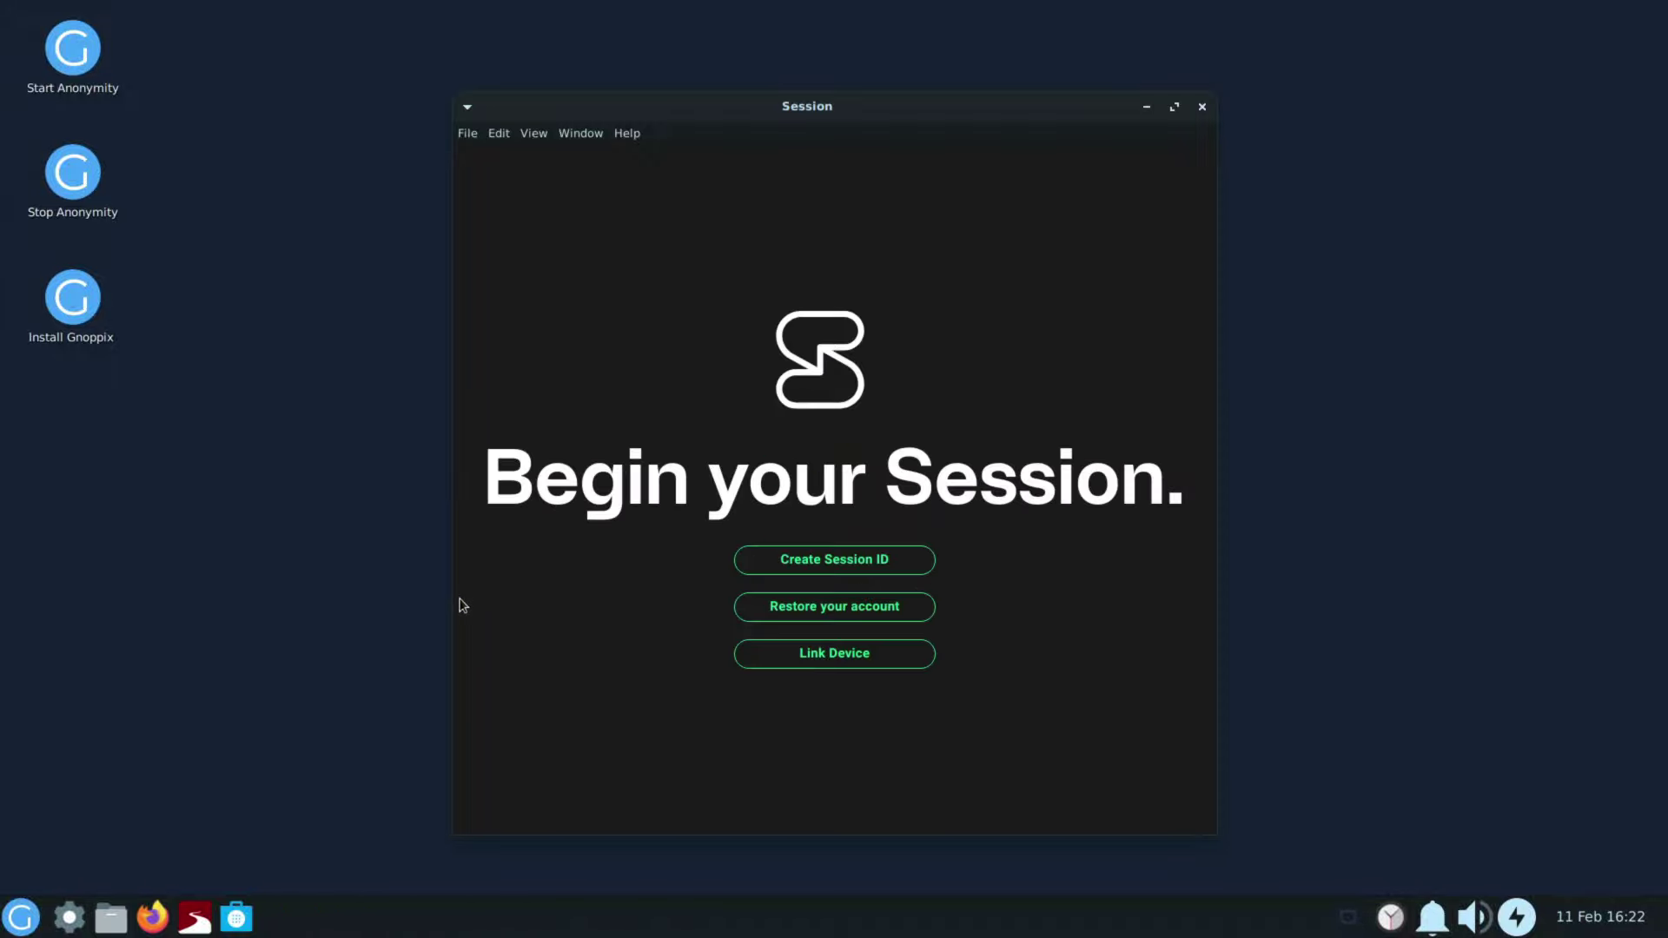
left_click(1203, 107)
left_click(11, 923)
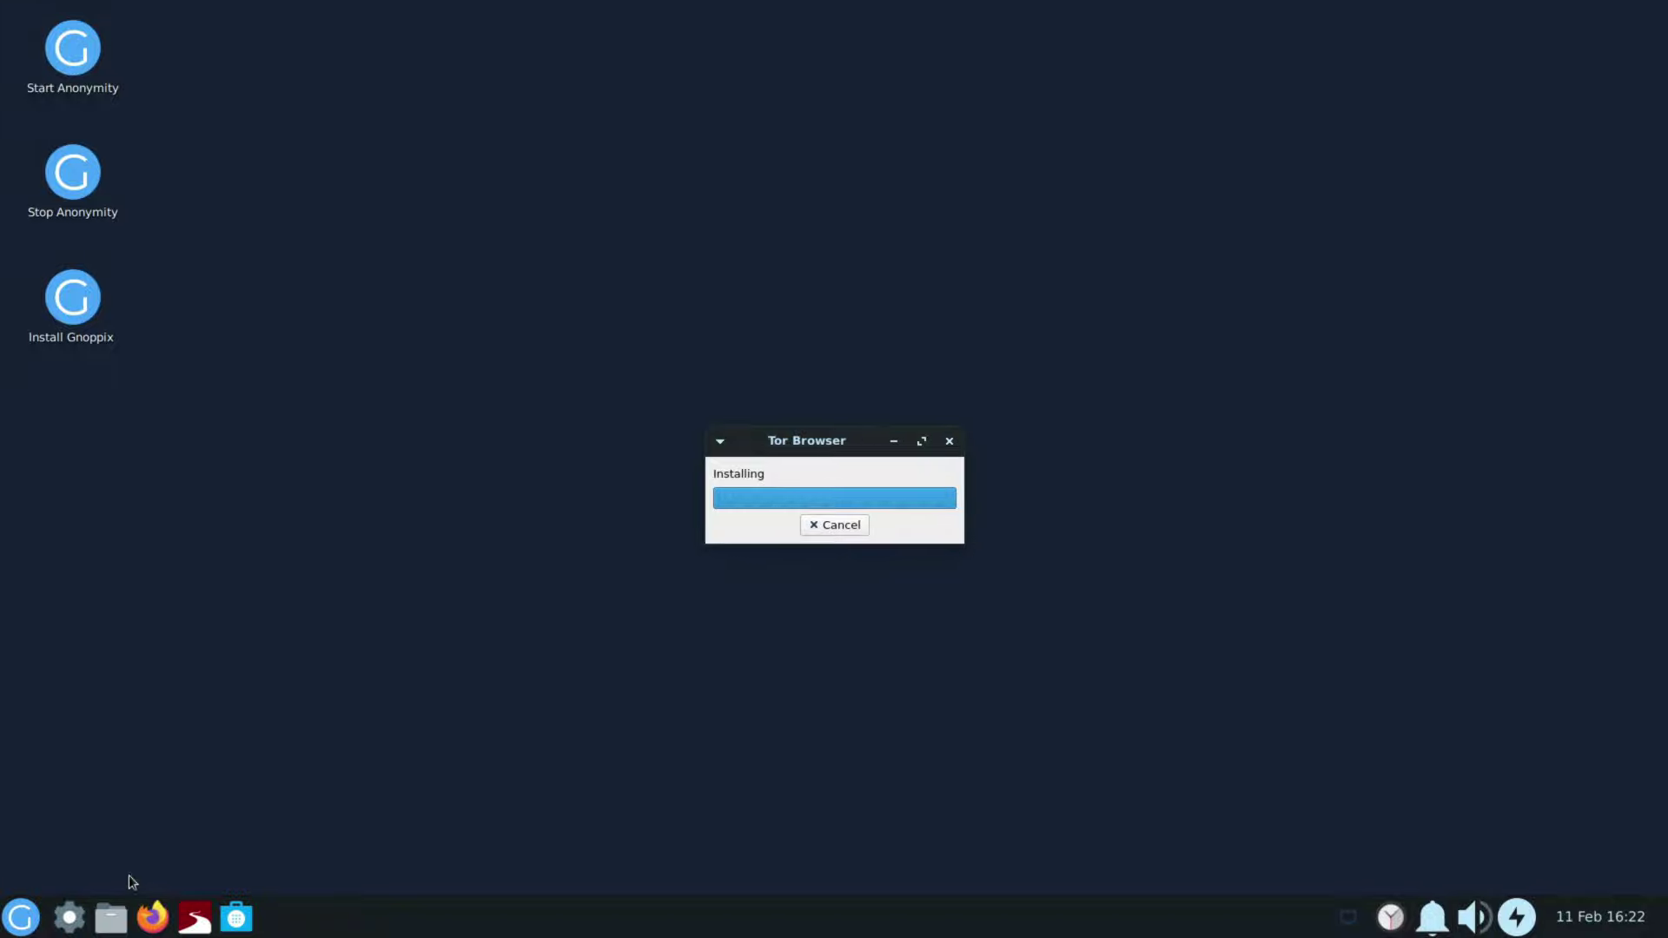
Step: Launch Tor Browser from the Internet apps, let it install, then close it
left_click(21, 917)
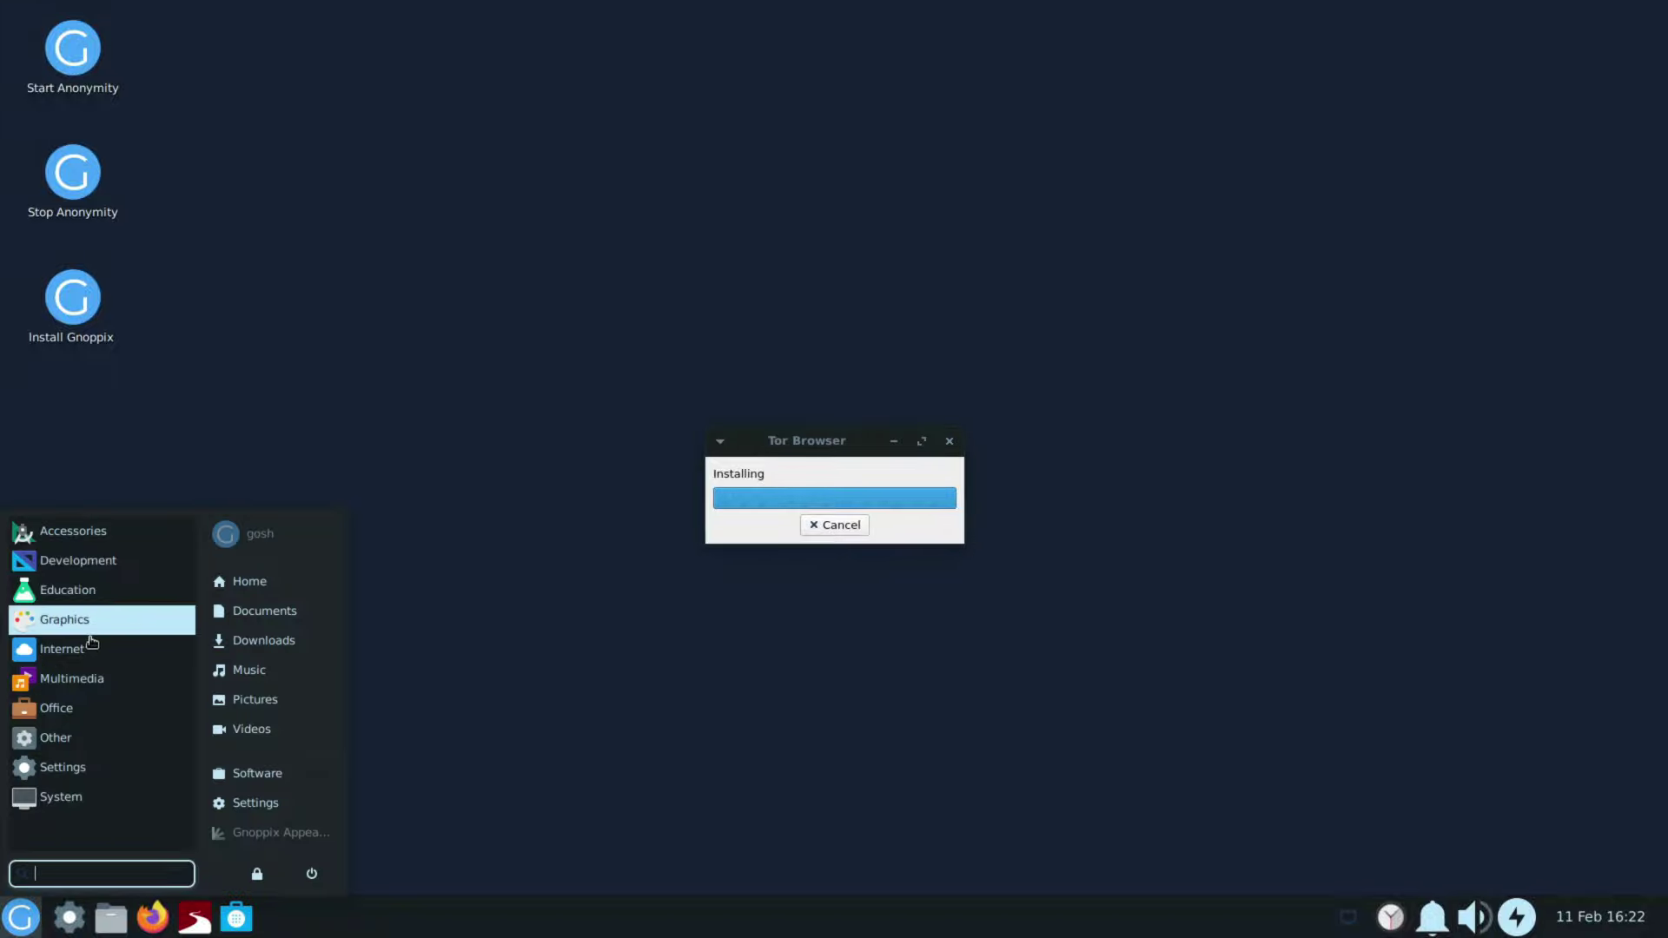
left_click(90, 643)
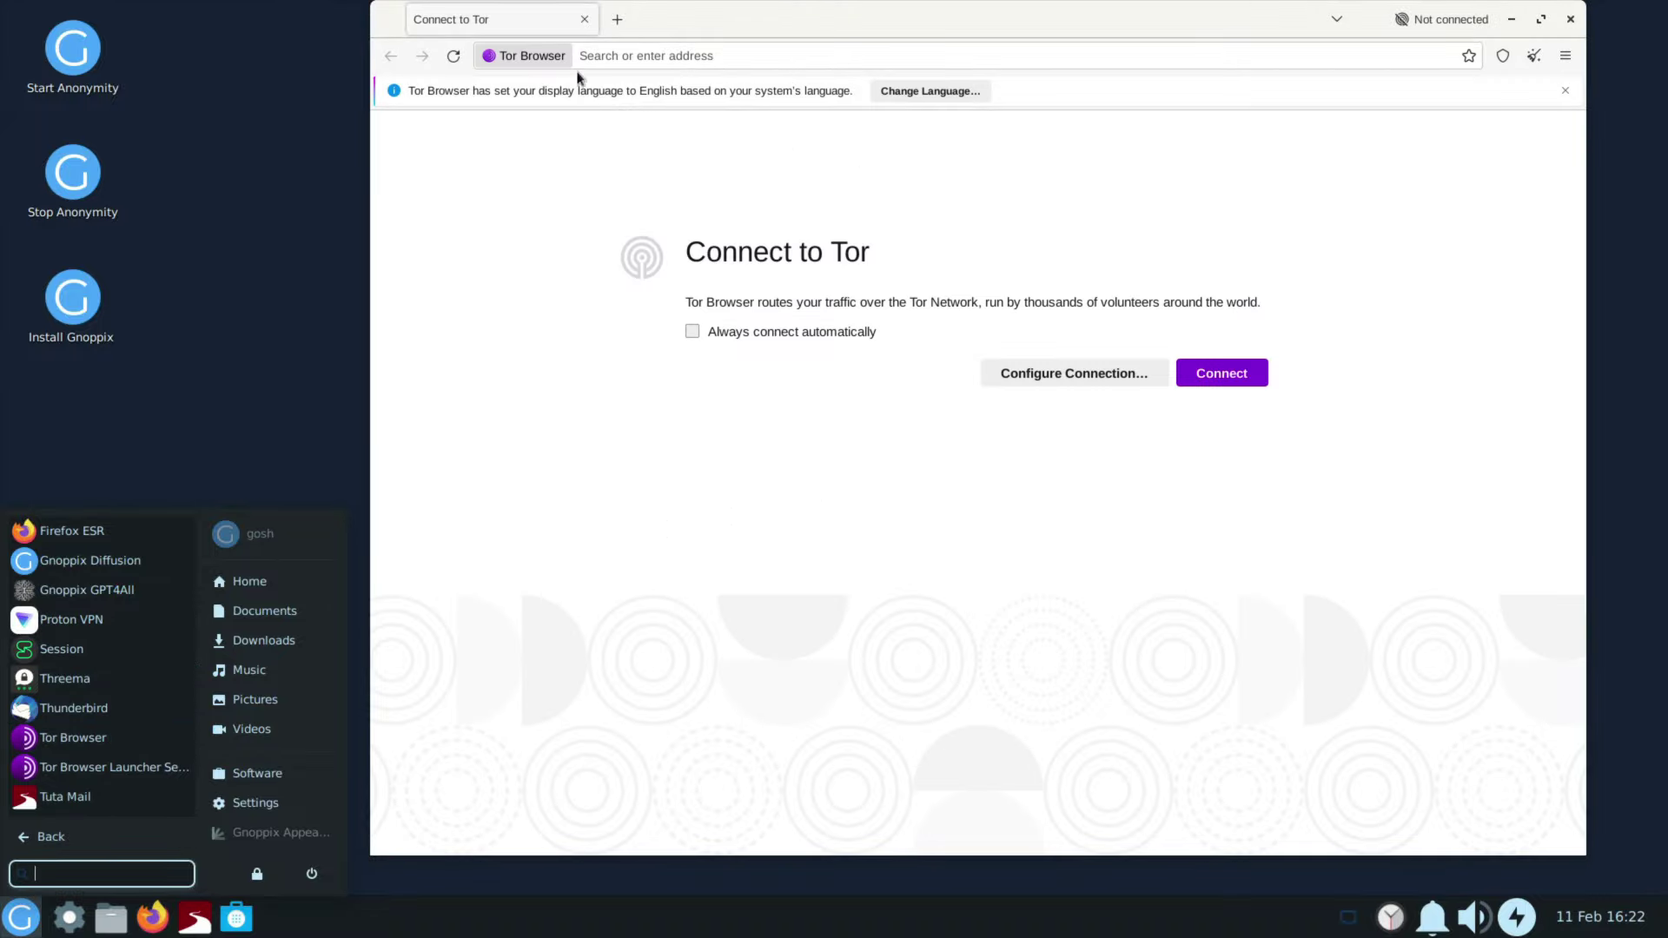
left_click(1566, 56)
left_click(1565, 55)
left_click(1570, 19)
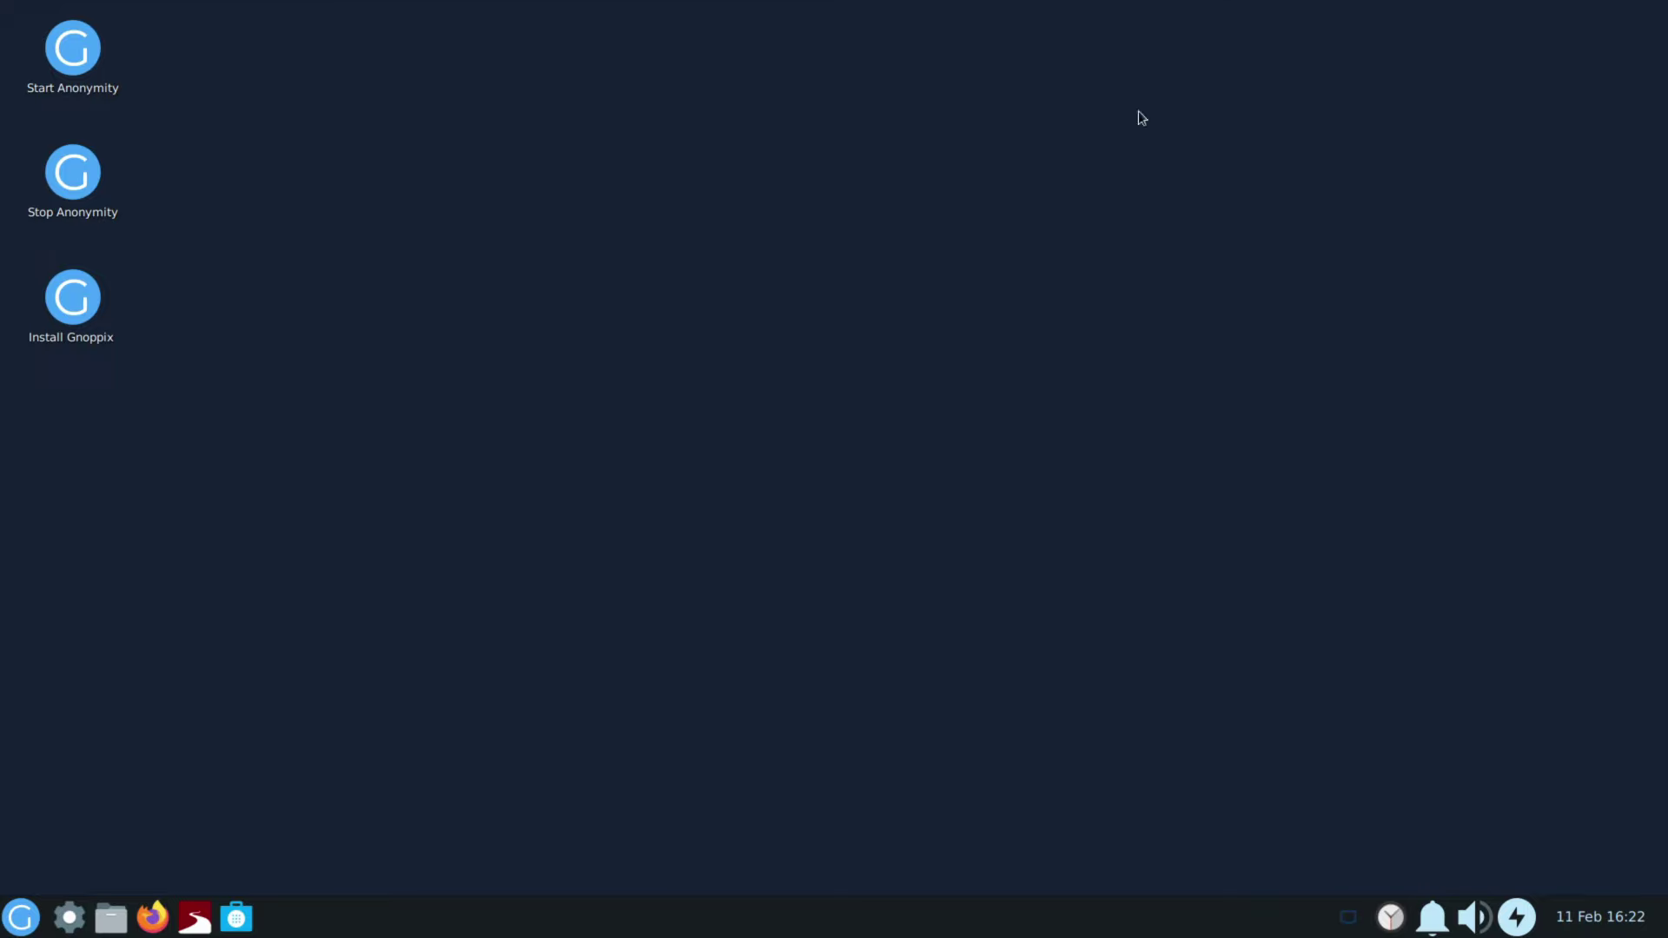
Step: Browse the Internet apps, including Tor Browser, Proton VPN, Session and Tuta Mail
left_click(21, 917)
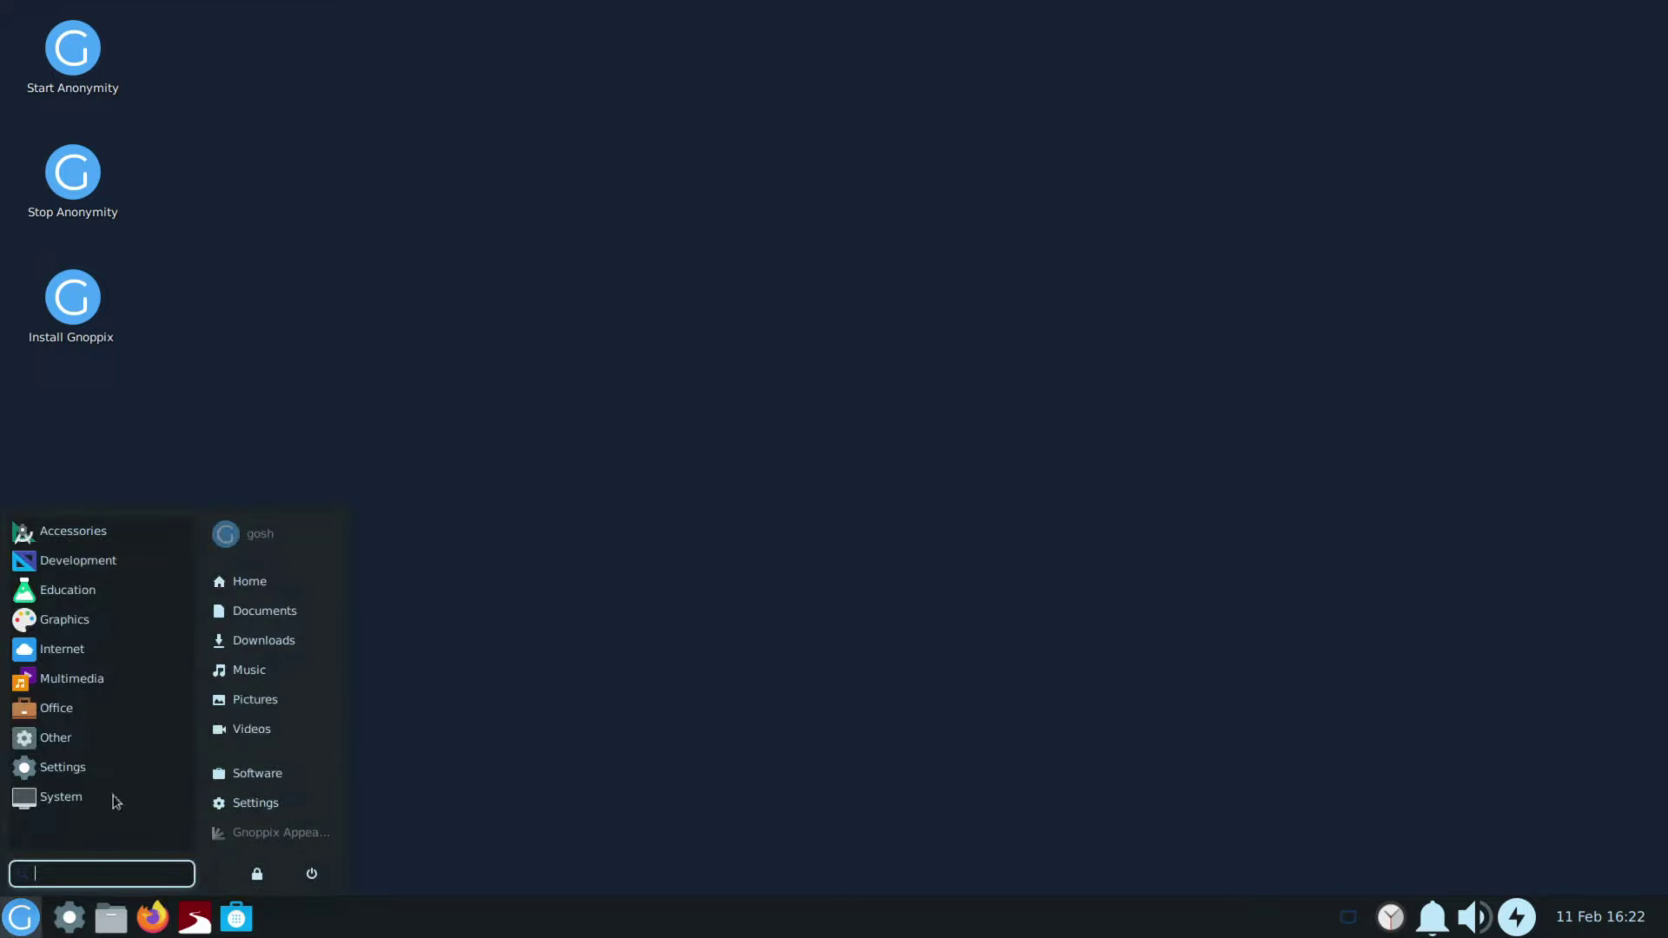
left_click(89, 652)
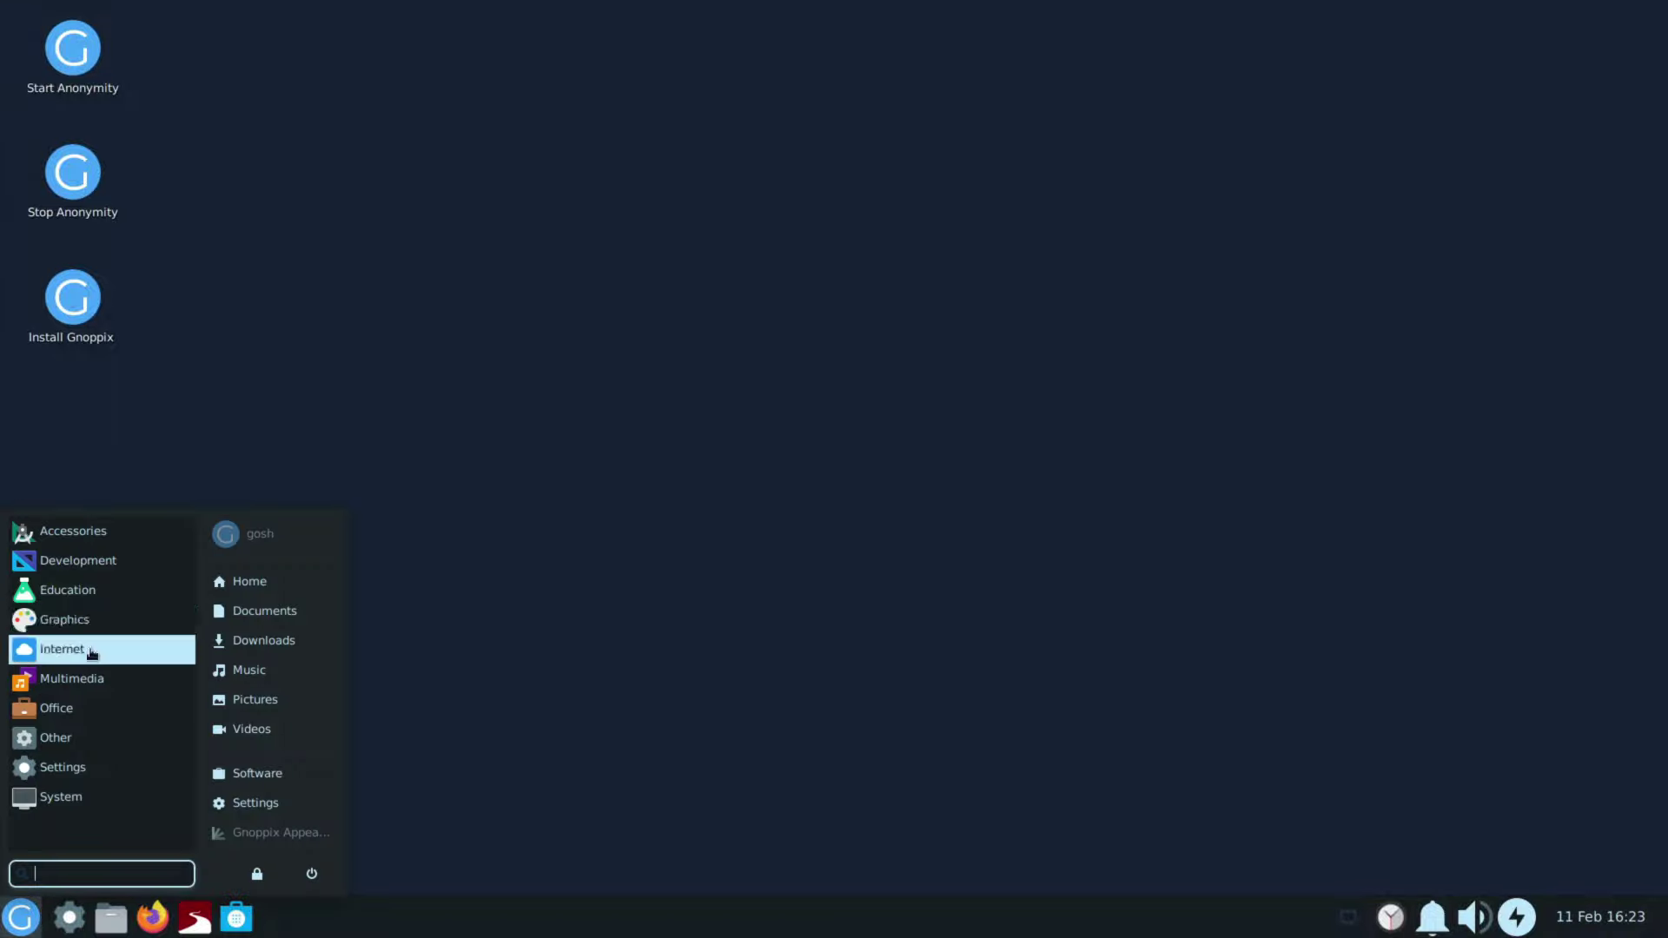
left_click(96, 650)
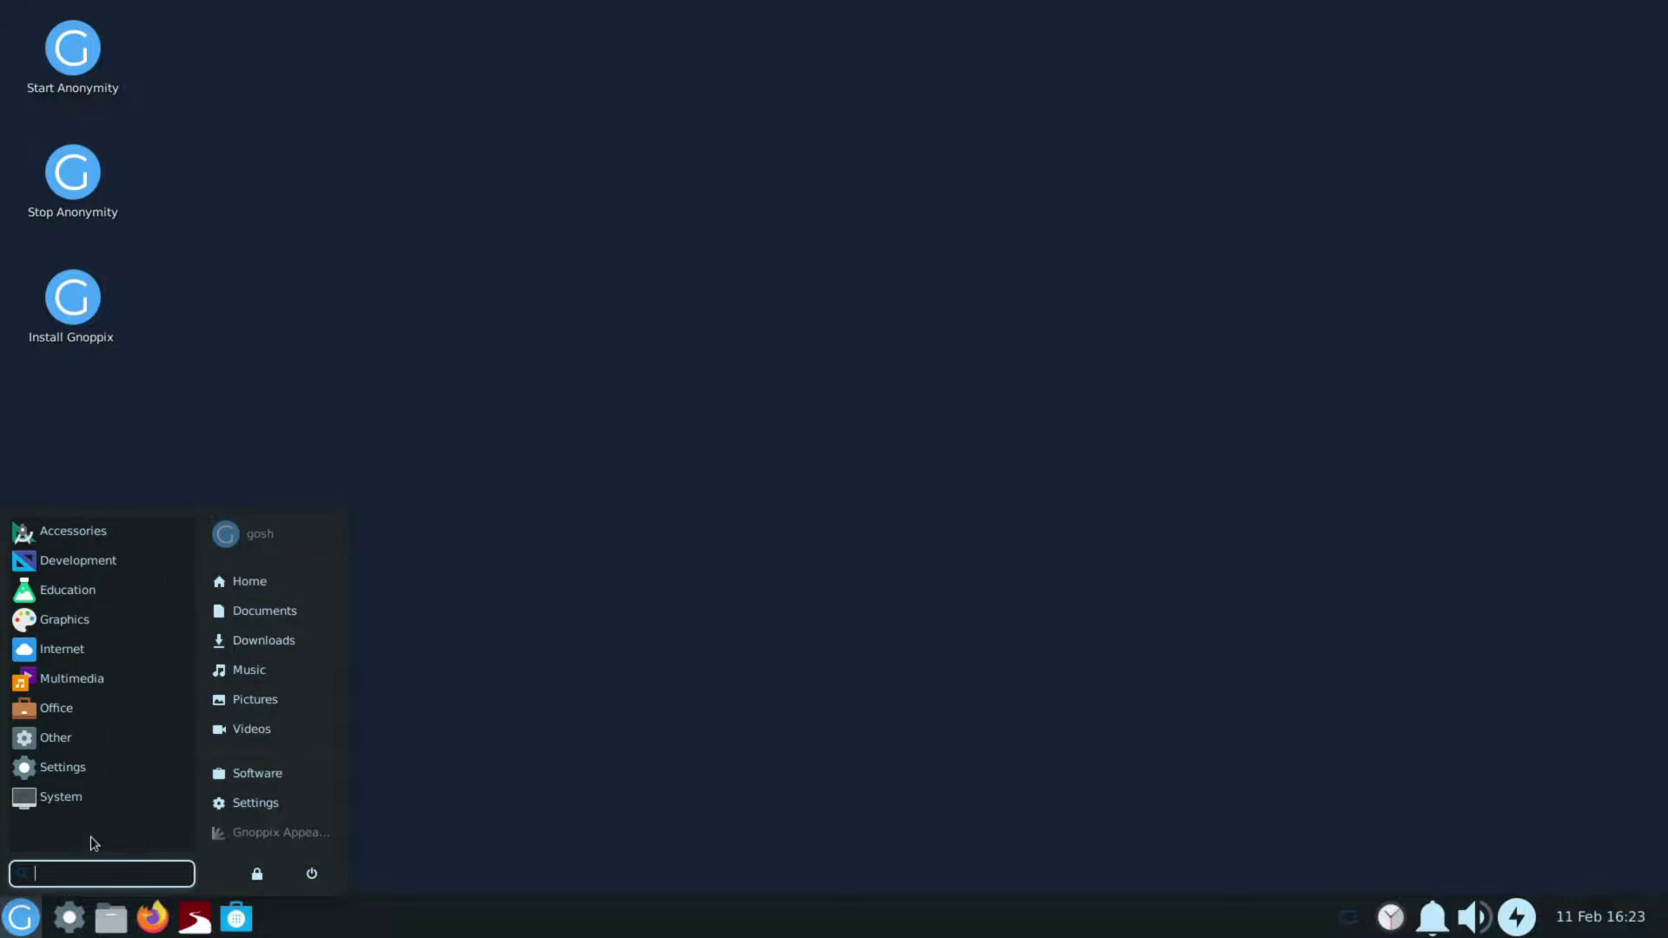
Step: Launch Oxen Electron Wallet, choose English, expand Advanced Options, then exit without setting up
left_click(84, 745)
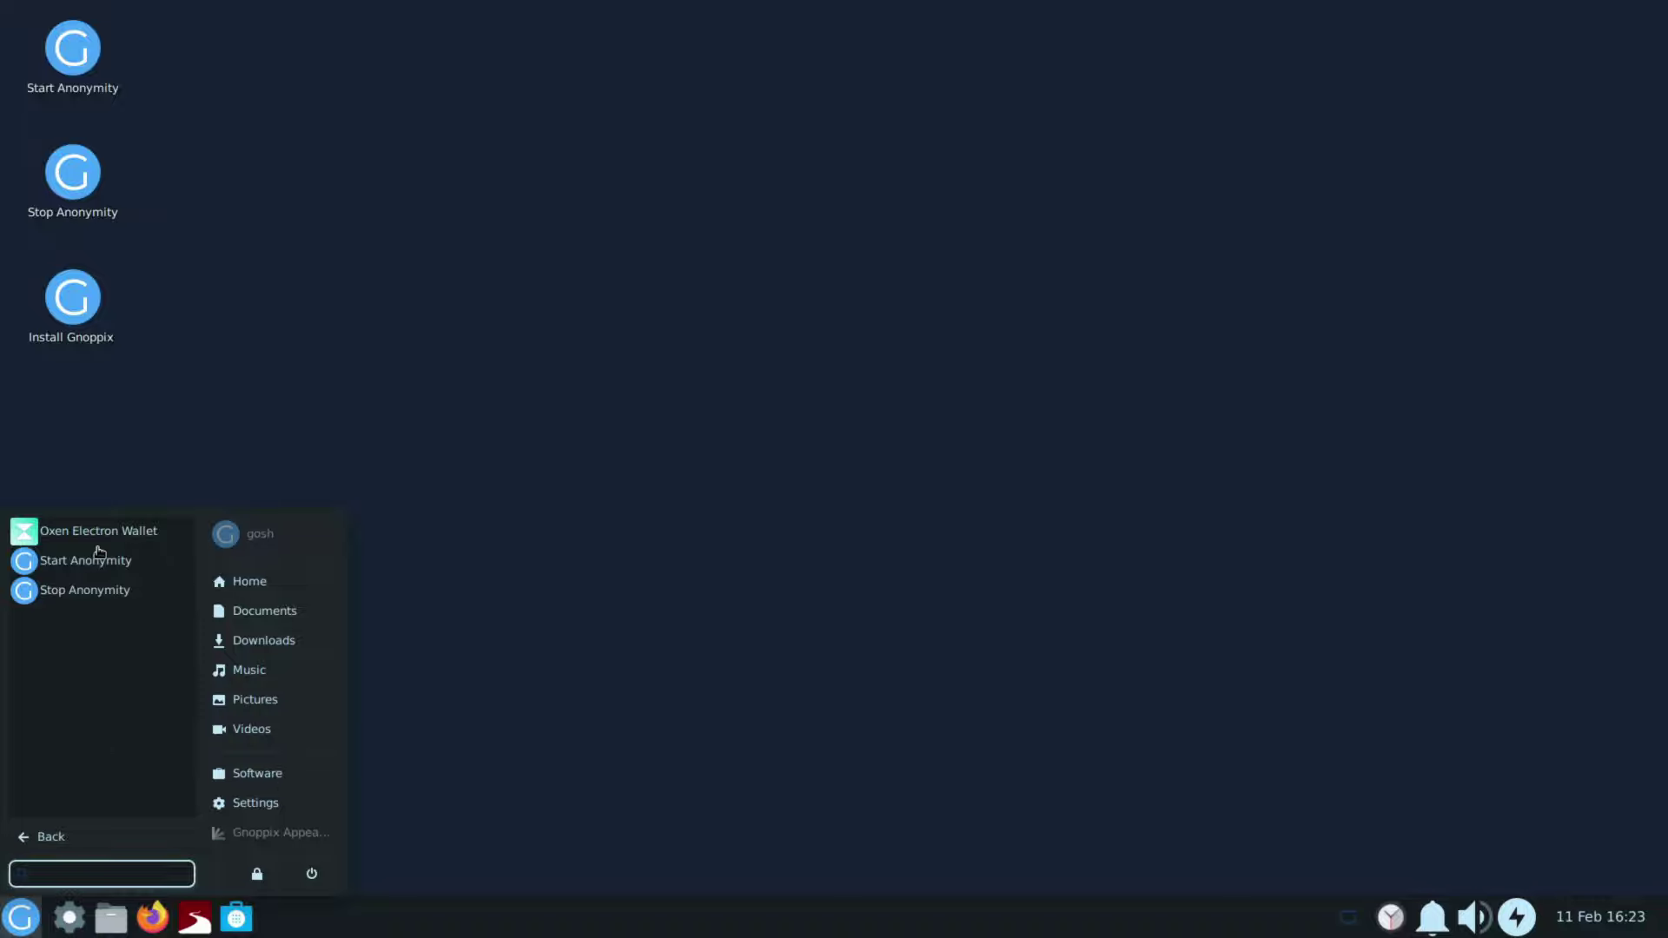
left_click(137, 540)
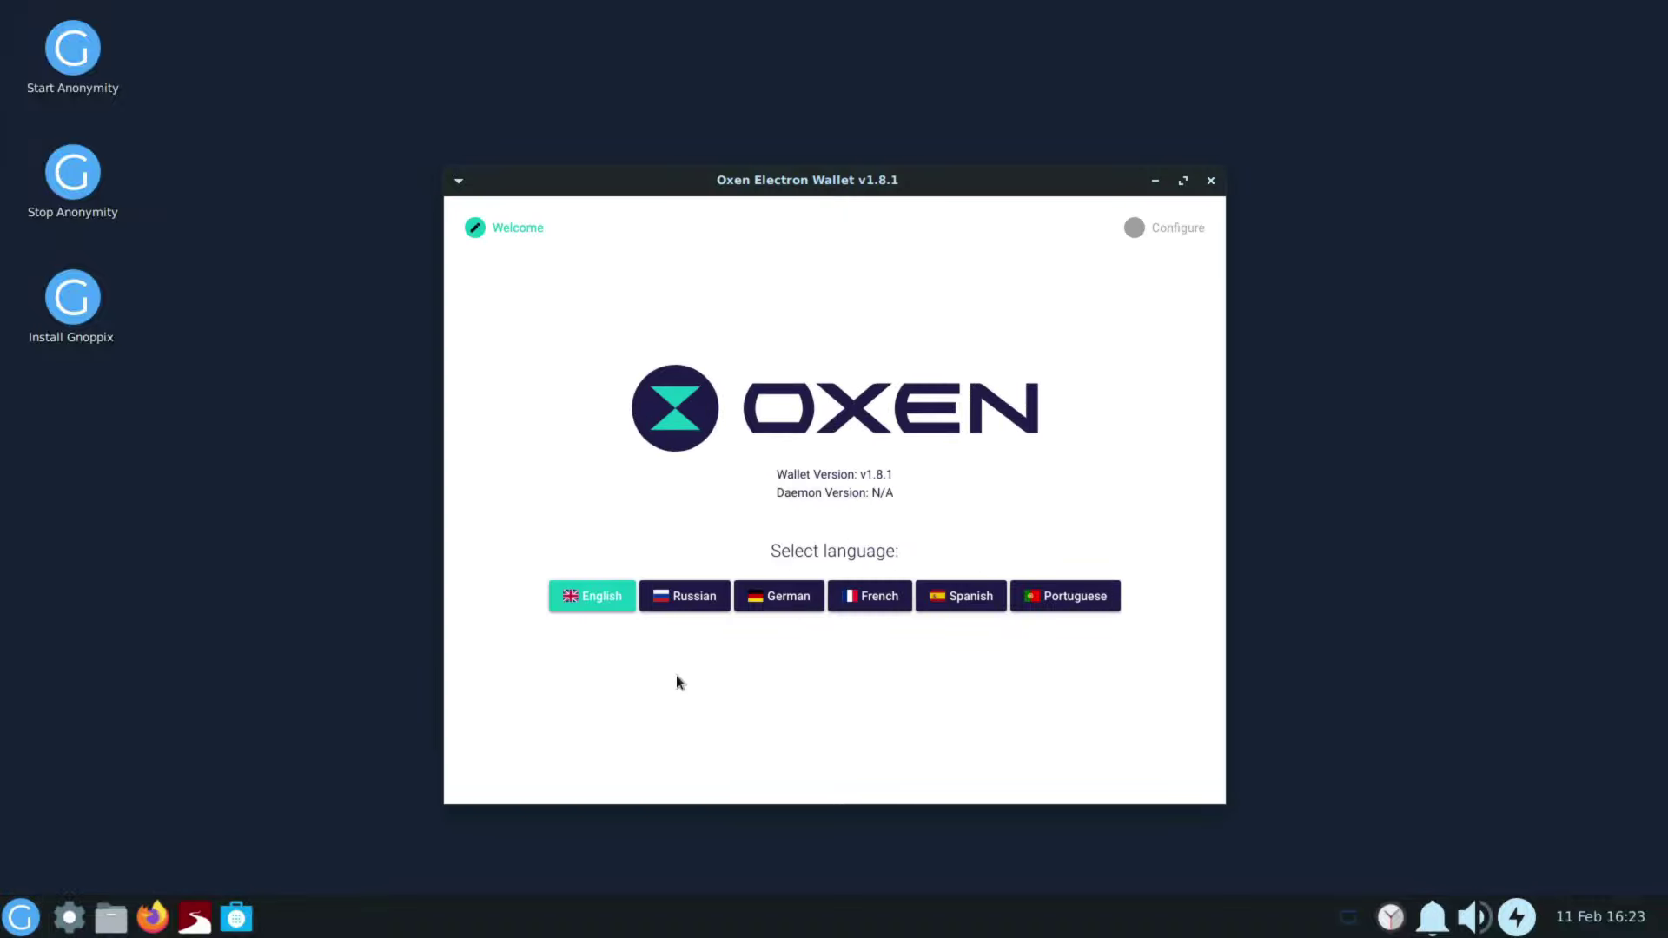
left_click(599, 593)
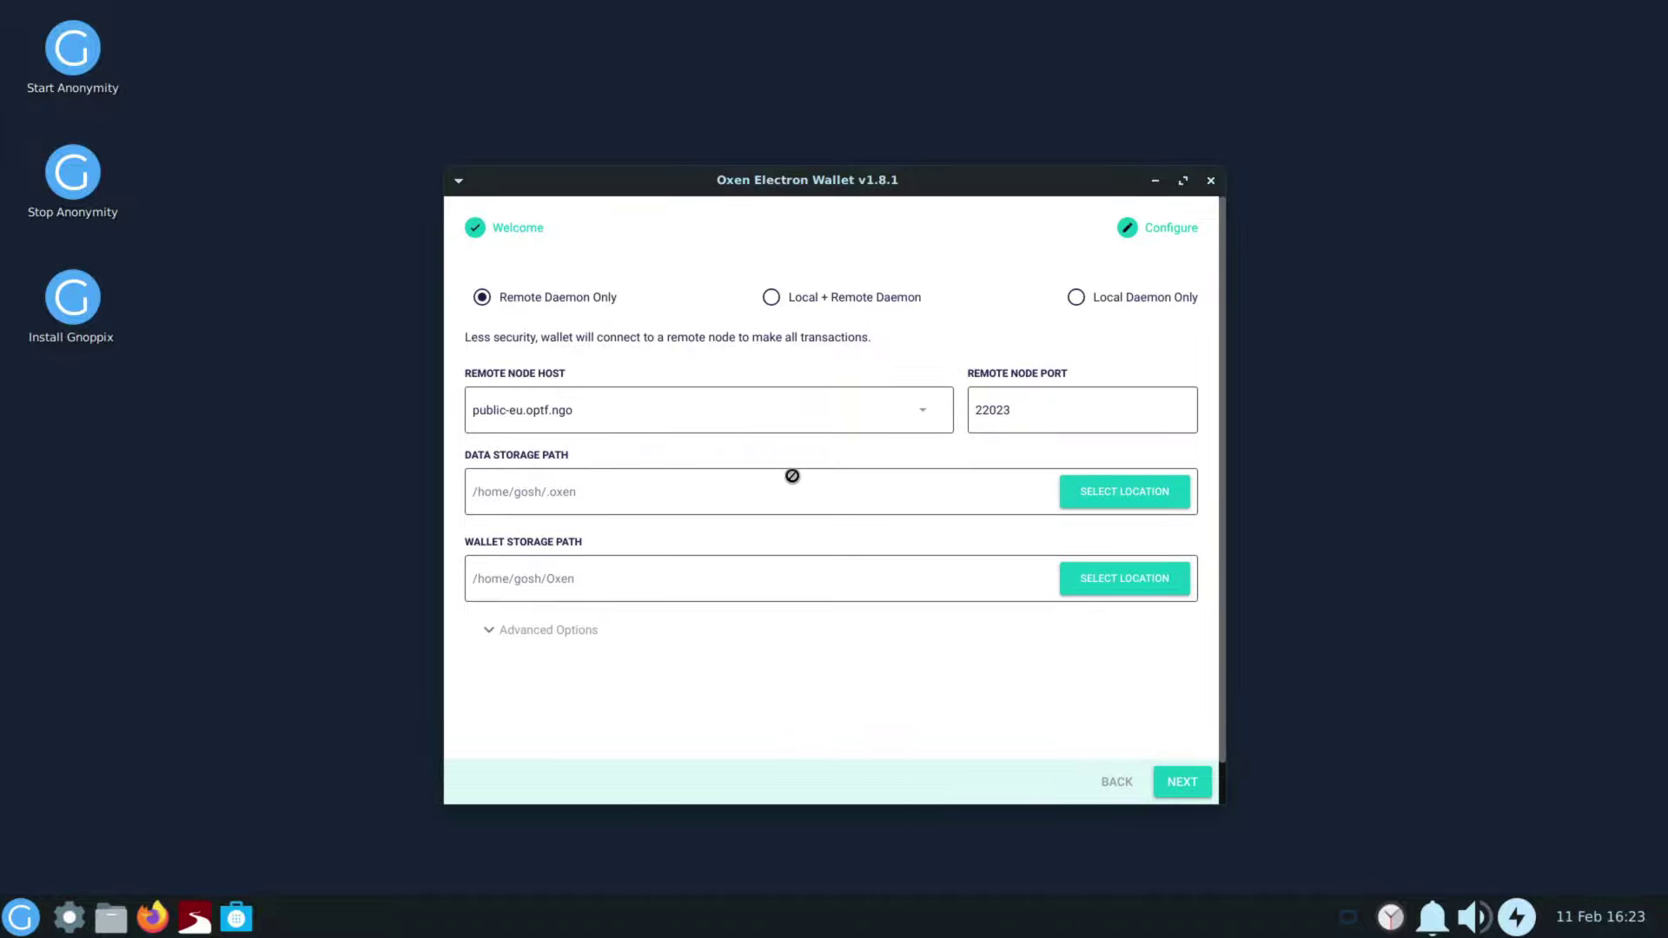
scroll(792, 476, "down", 1)
left_click(540, 584)
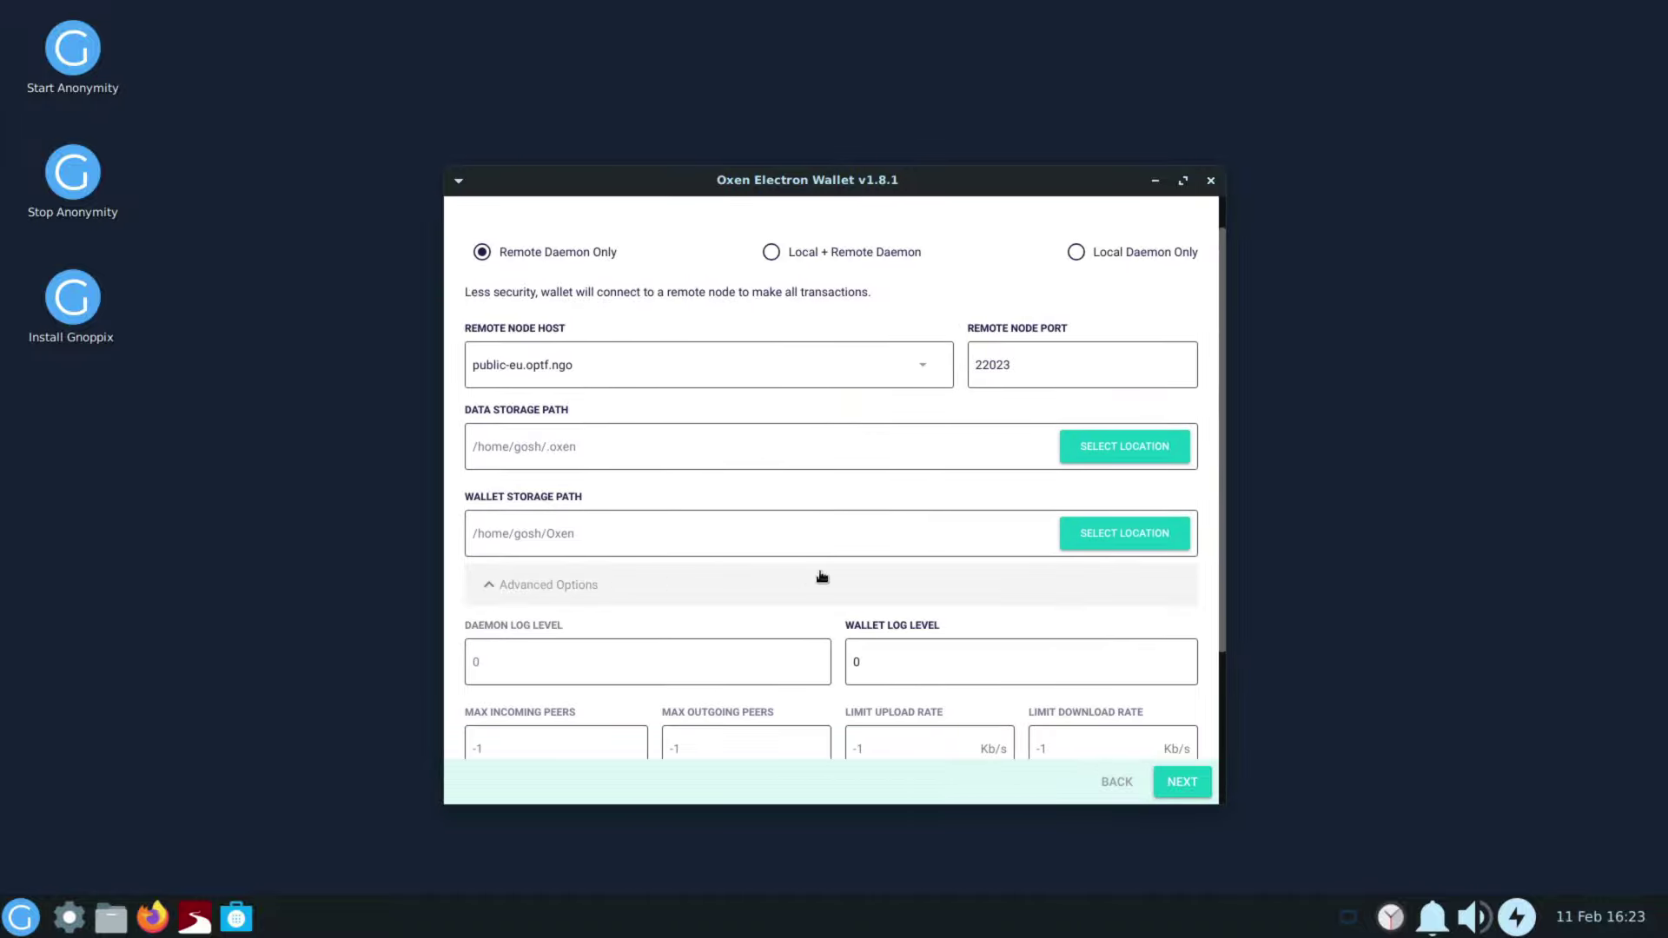
scroll(821, 576, "down", 5)
scroll(763, 556, "up", 6)
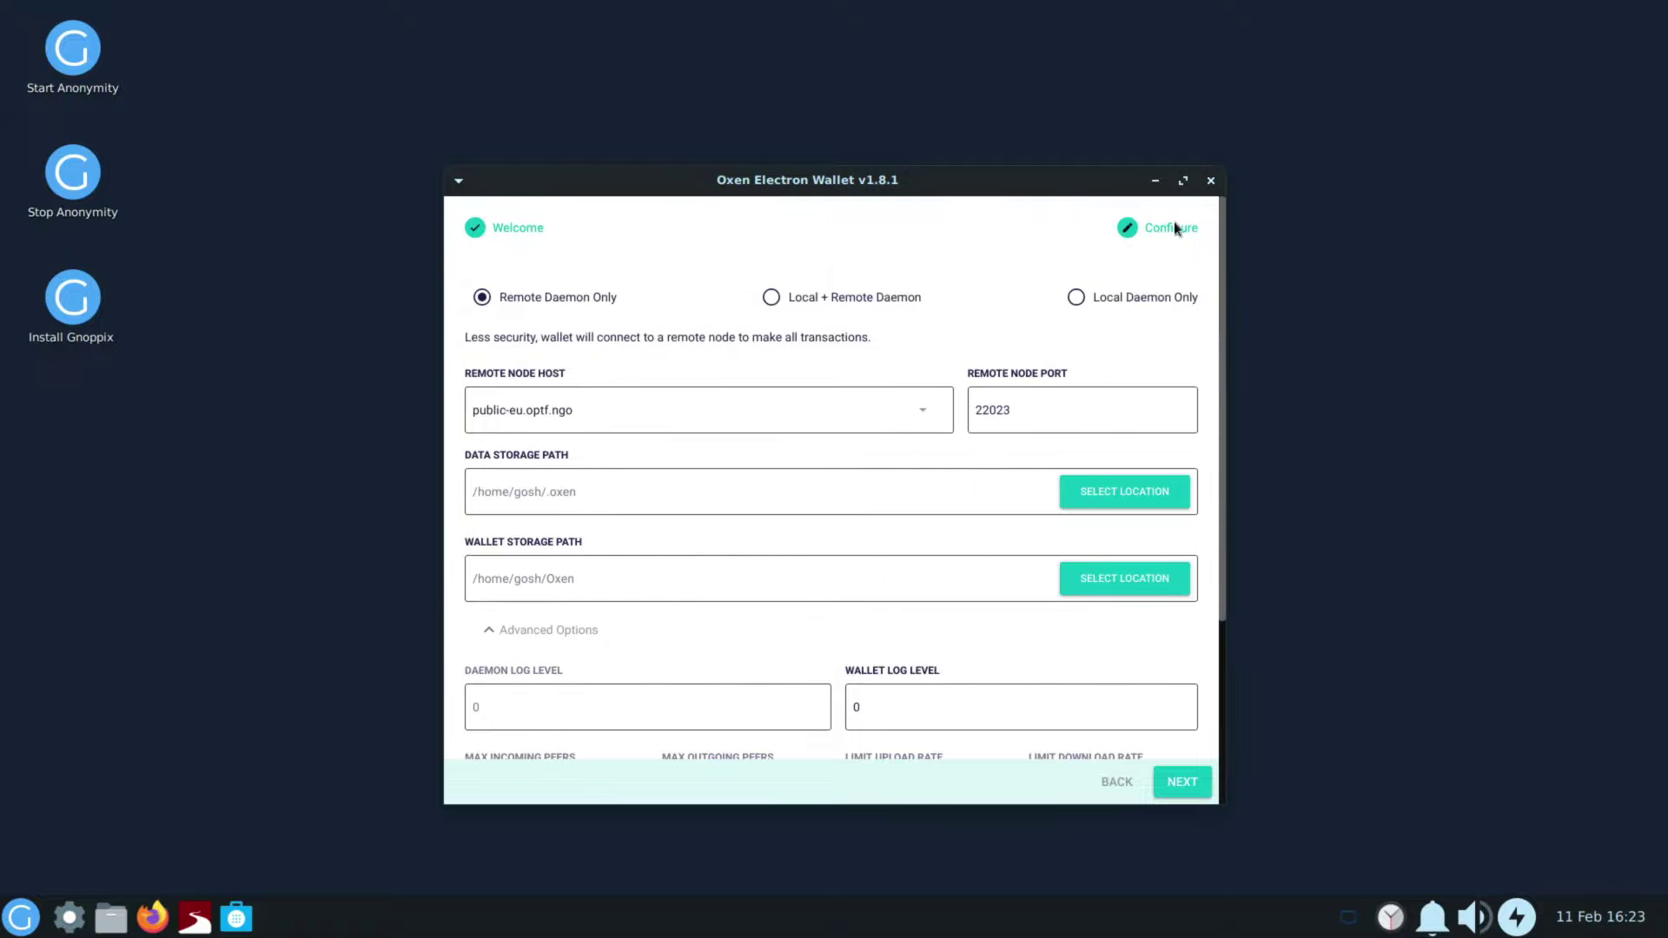
left_click(1210, 179)
left_click(960, 548)
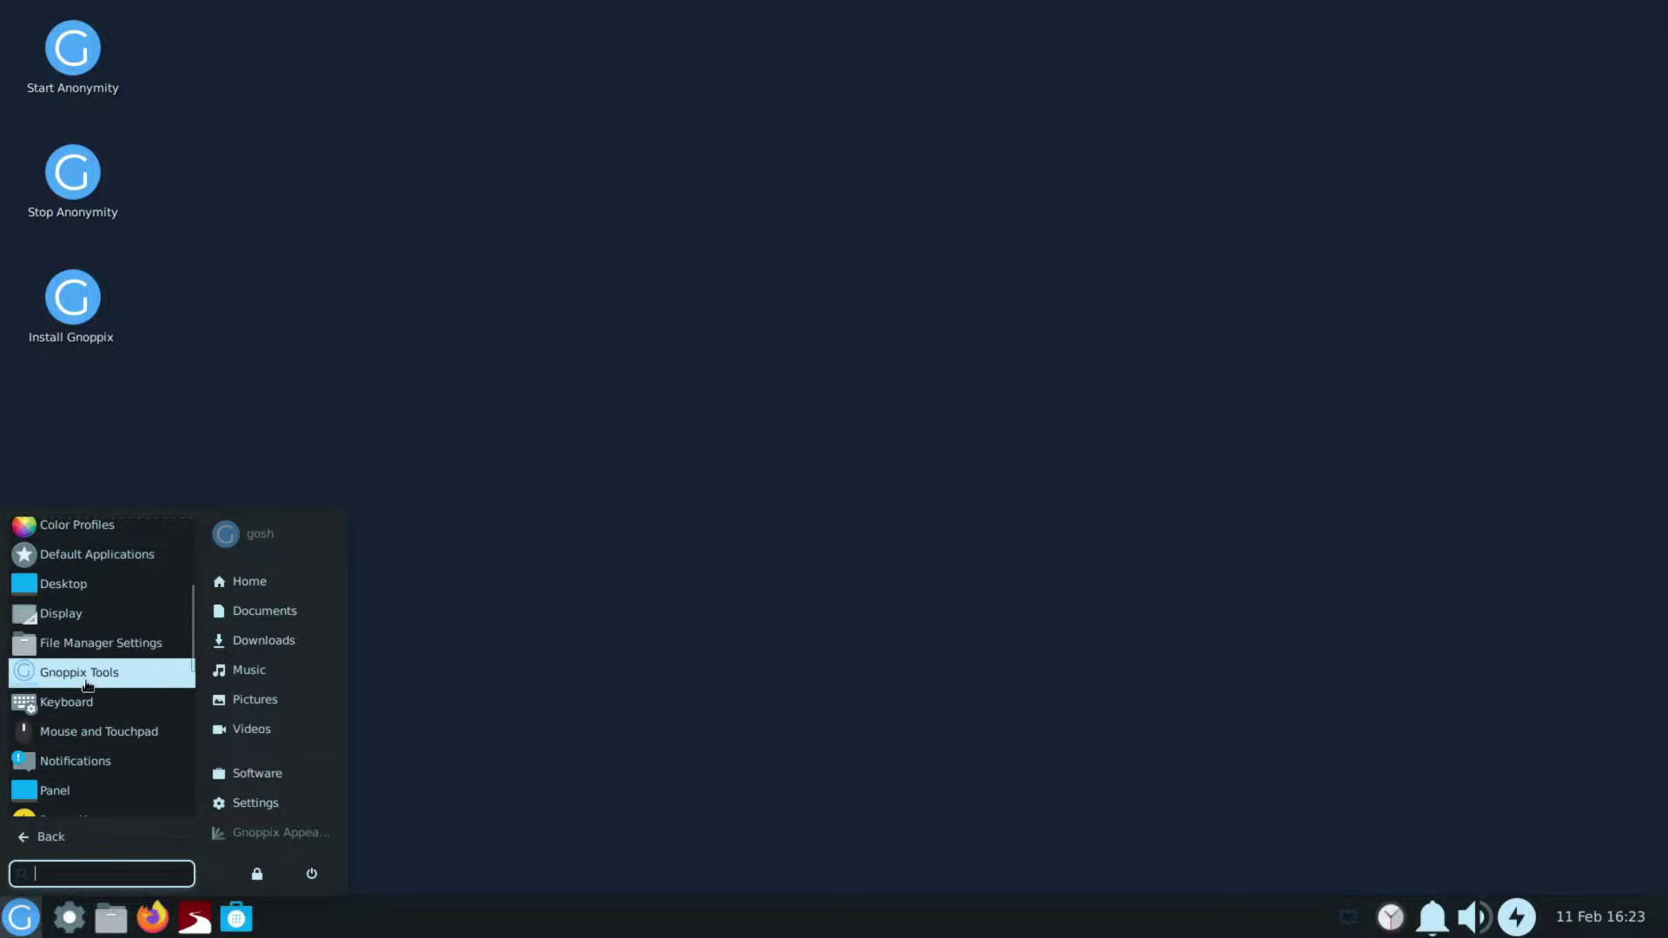
Step: Open Gnoppix Tools, toggle the Hide checkbox on and off, and focus its search field
left_click(99, 682)
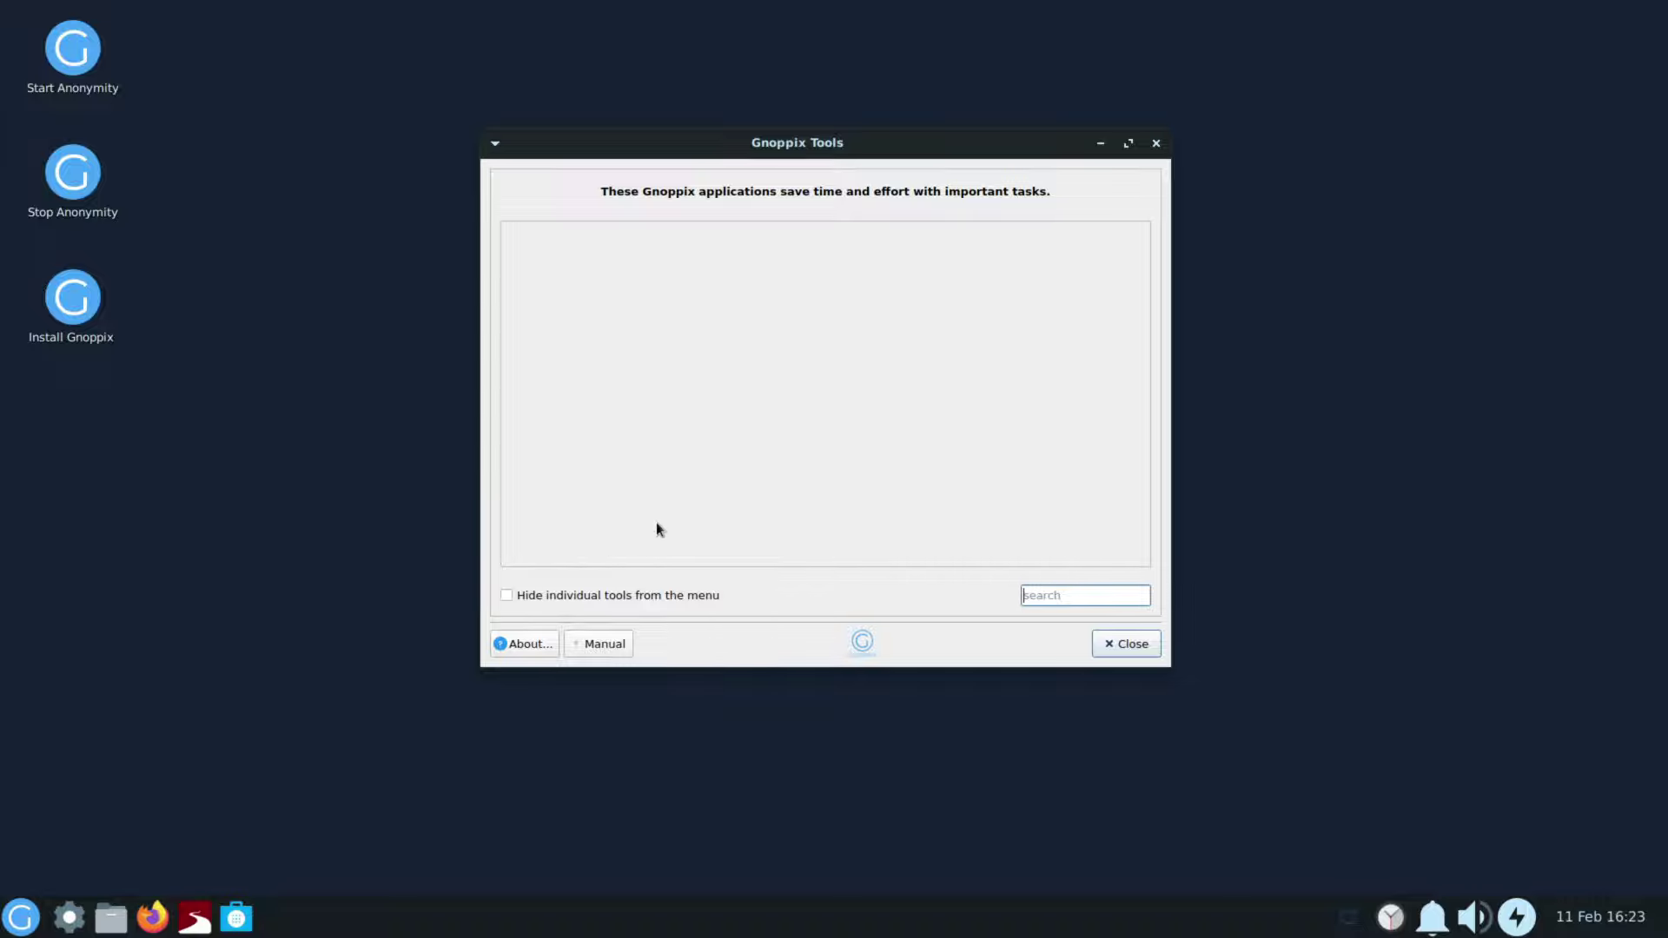
left_click(596, 591)
left_click(596, 592)
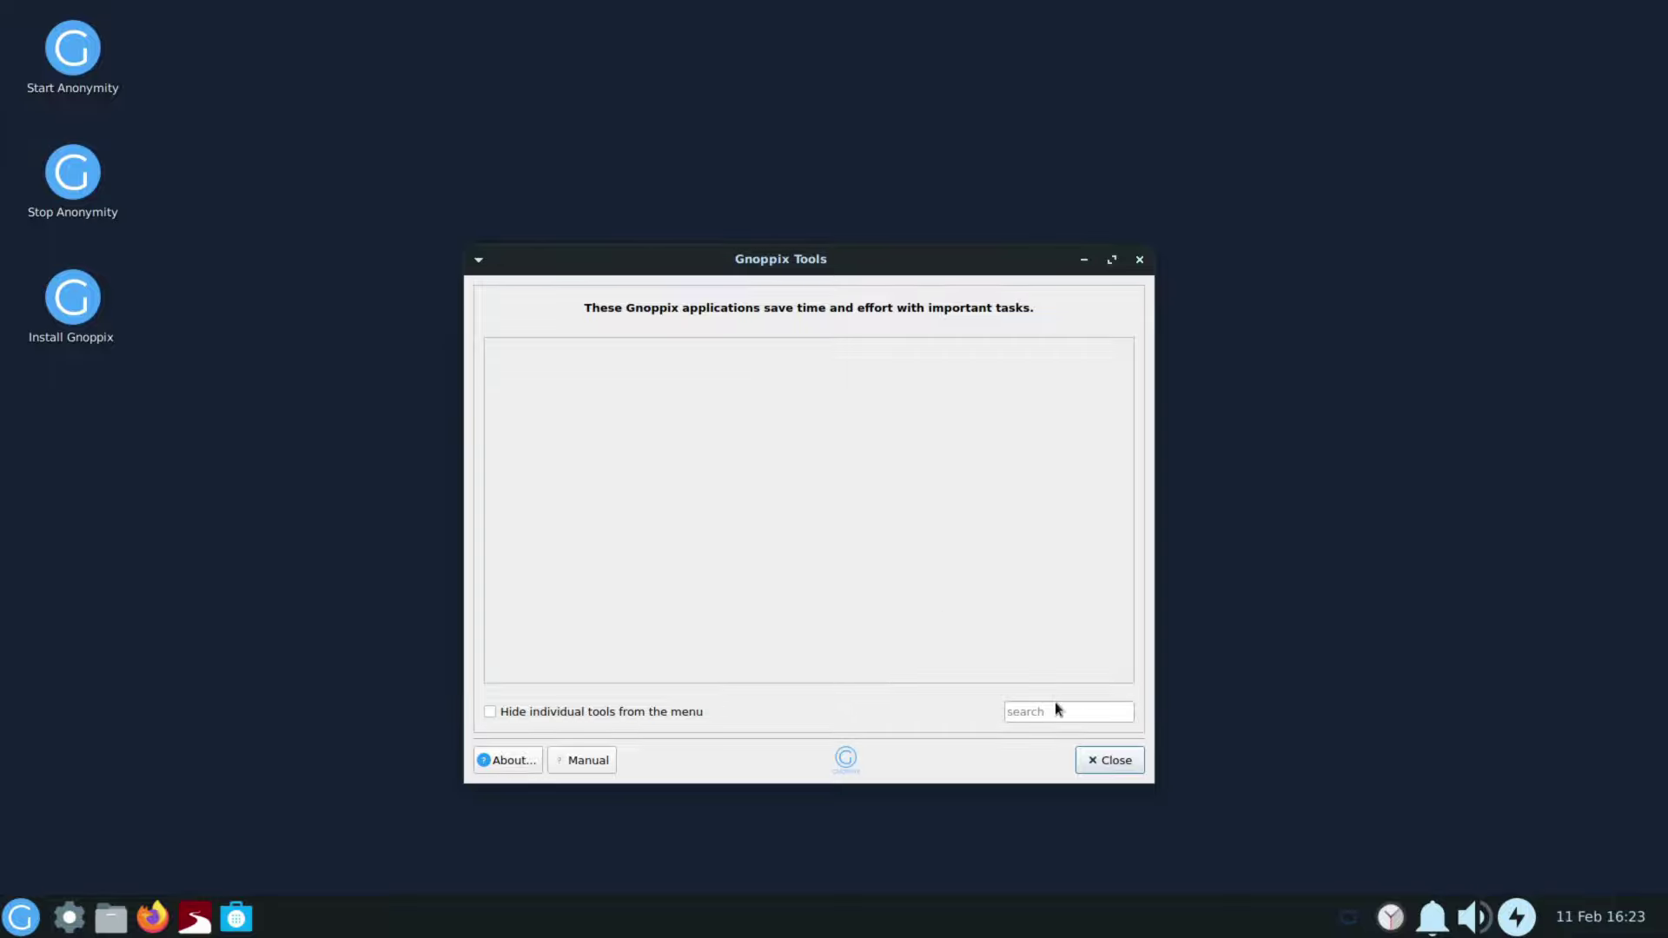
left_click(1054, 714)
Step: Launch a System tool, enter the administrator password, and close Gnoppix Tools
left_click(21, 918)
left_click(54, 804)
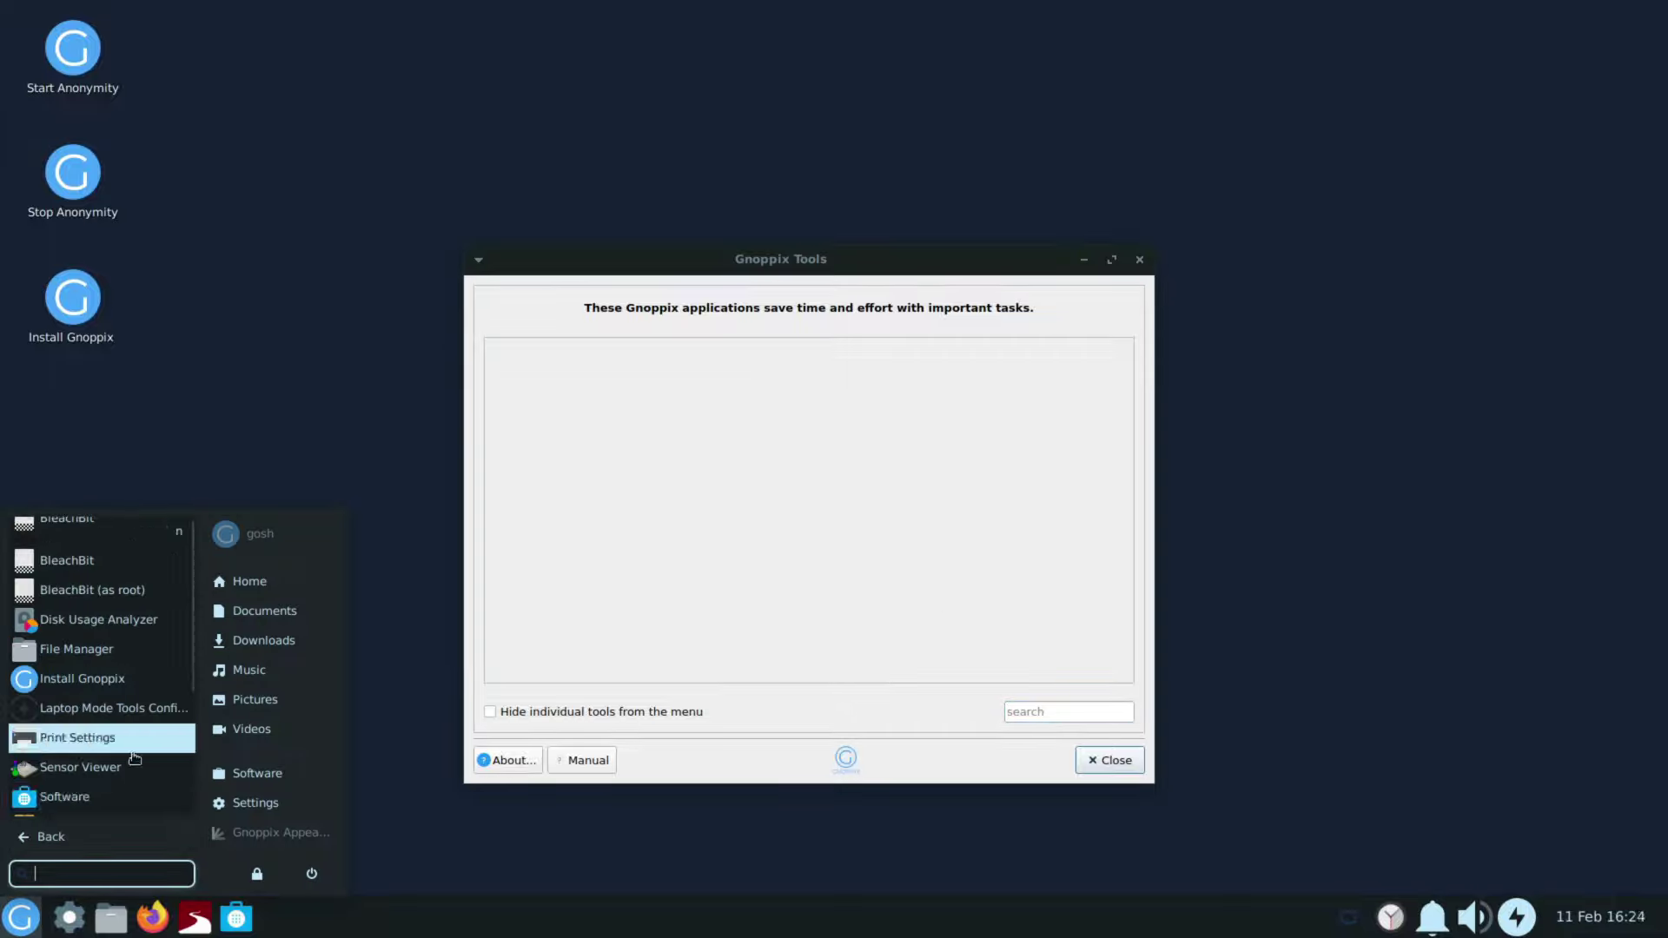
scroll(86, 739, "down", 2)
left_click(111, 672)
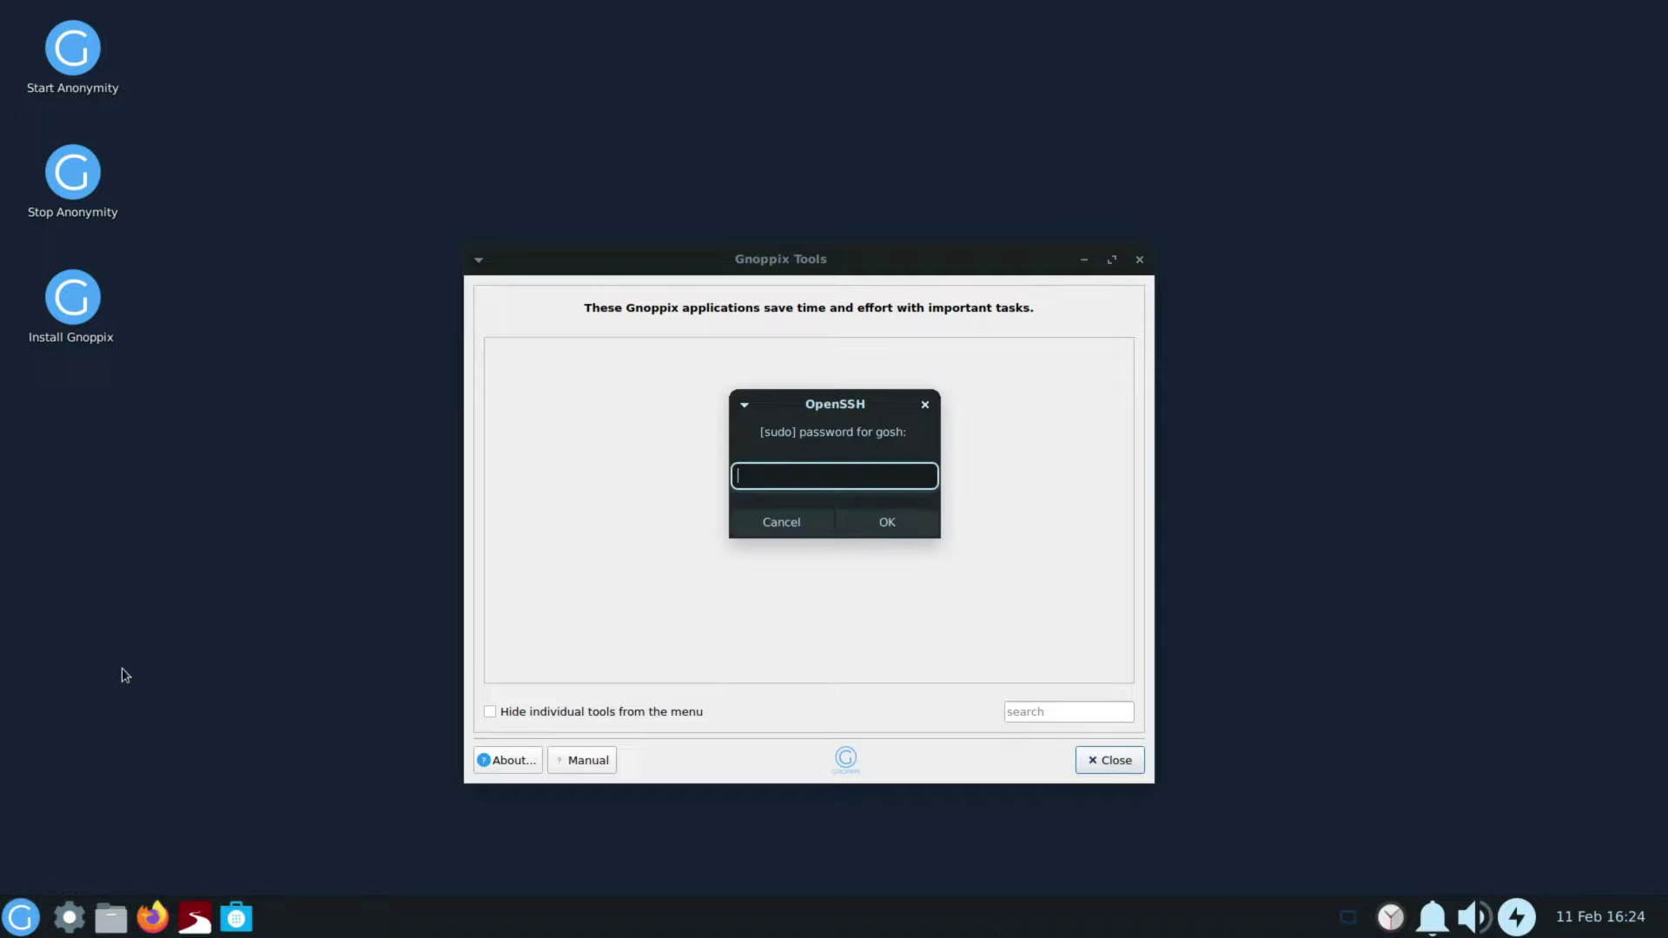
type("****")
key("Return")
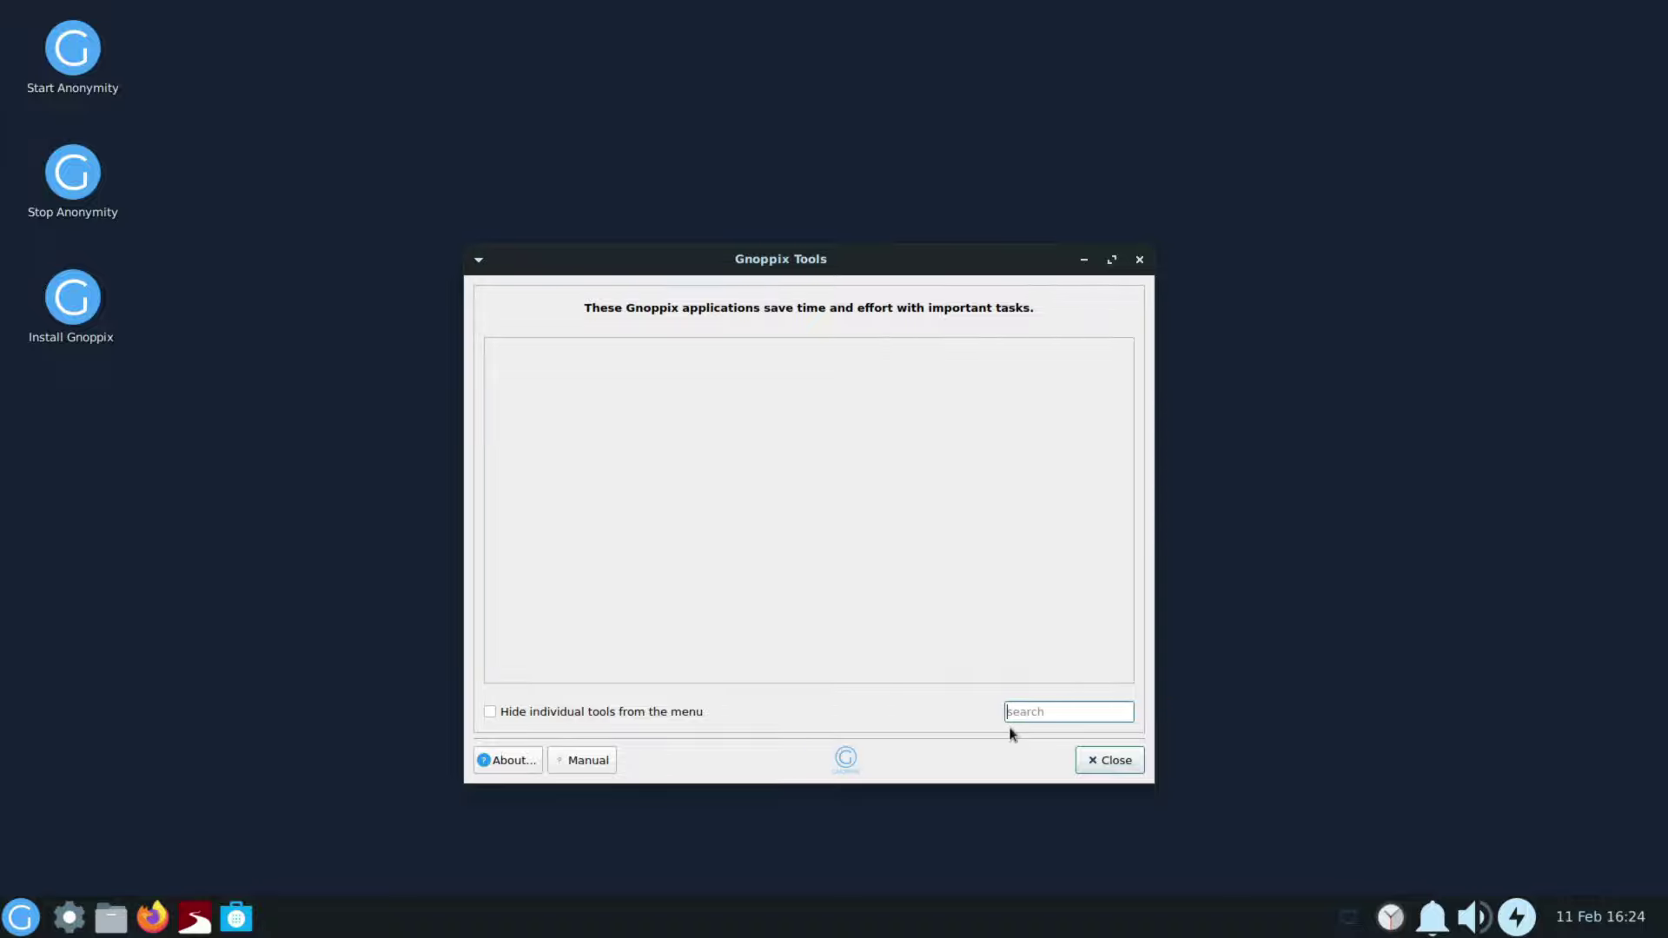
left_click(1108, 760)
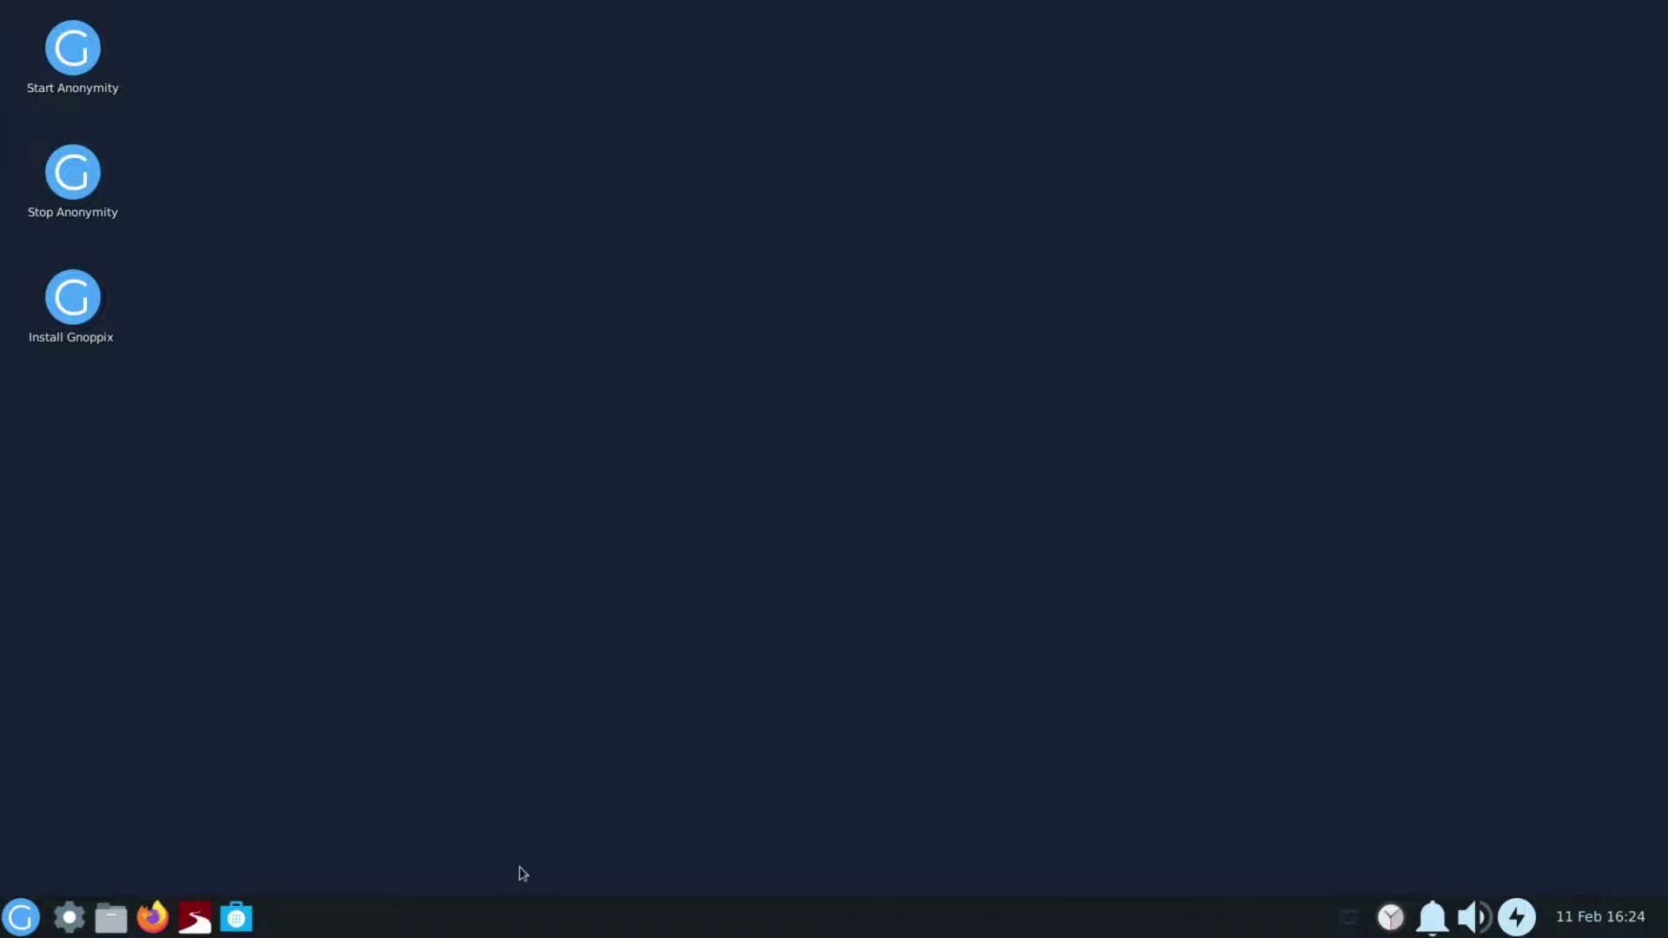
Step: Run neofetch in a Terminal to show the Gnoppix 24 / Xfce 4.18 summary, then close it
left_click(21, 917)
left_click(78, 795)
scroll(122, 797, "down", 3)
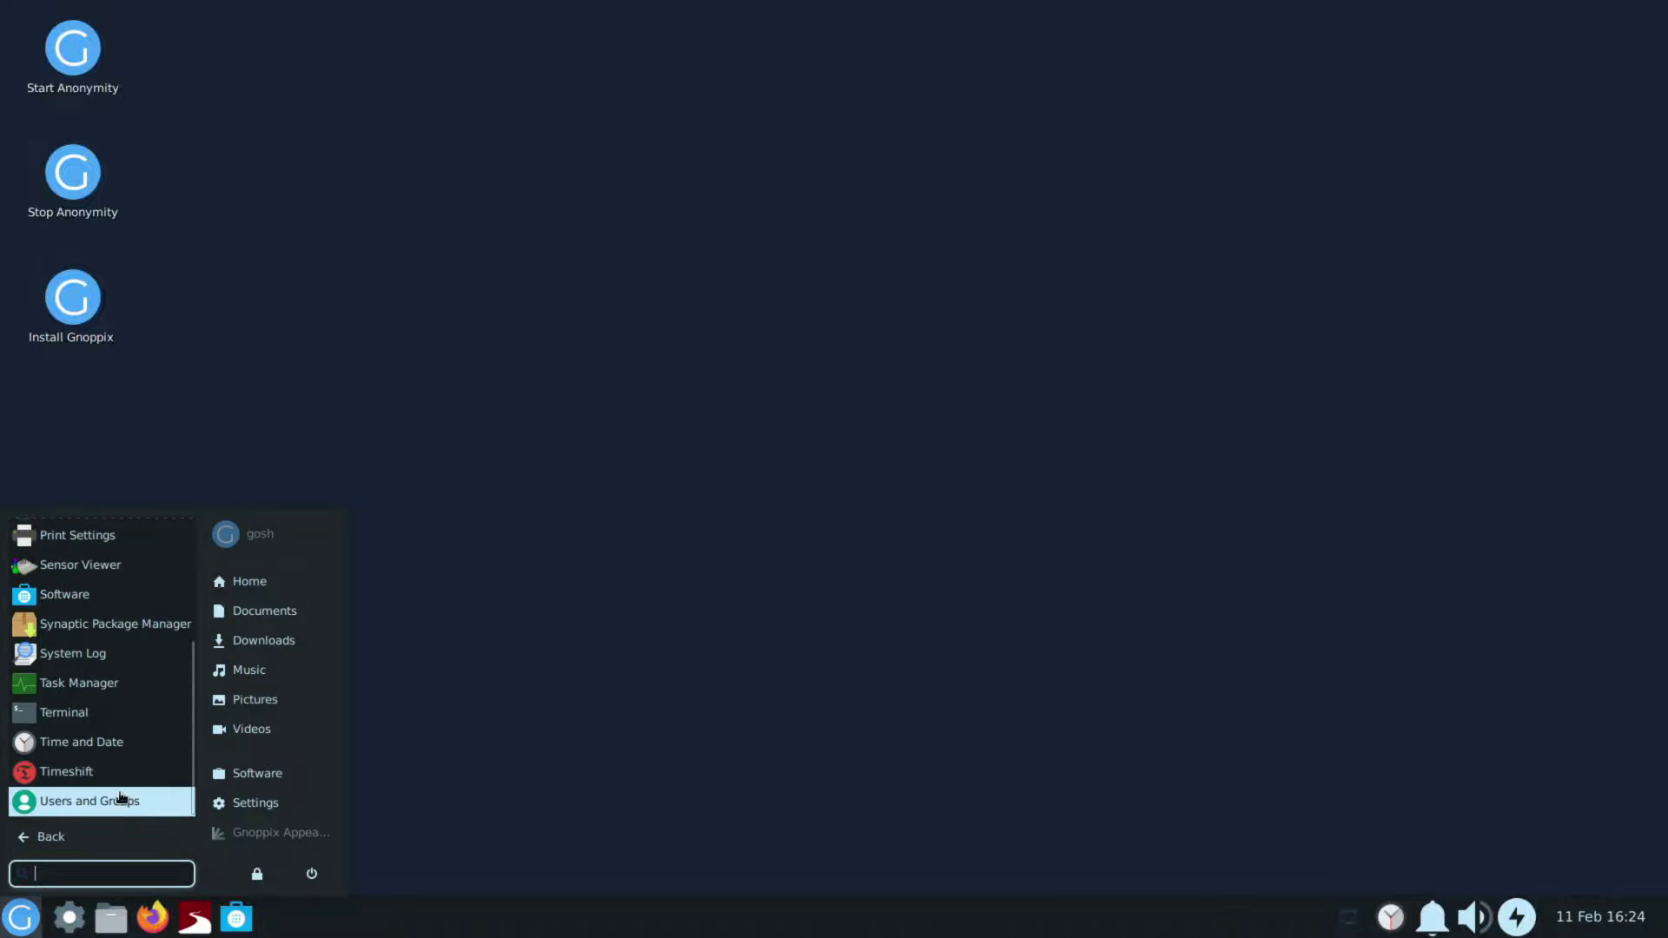
left_click(64, 712)
type("neofetch")
key("Return")
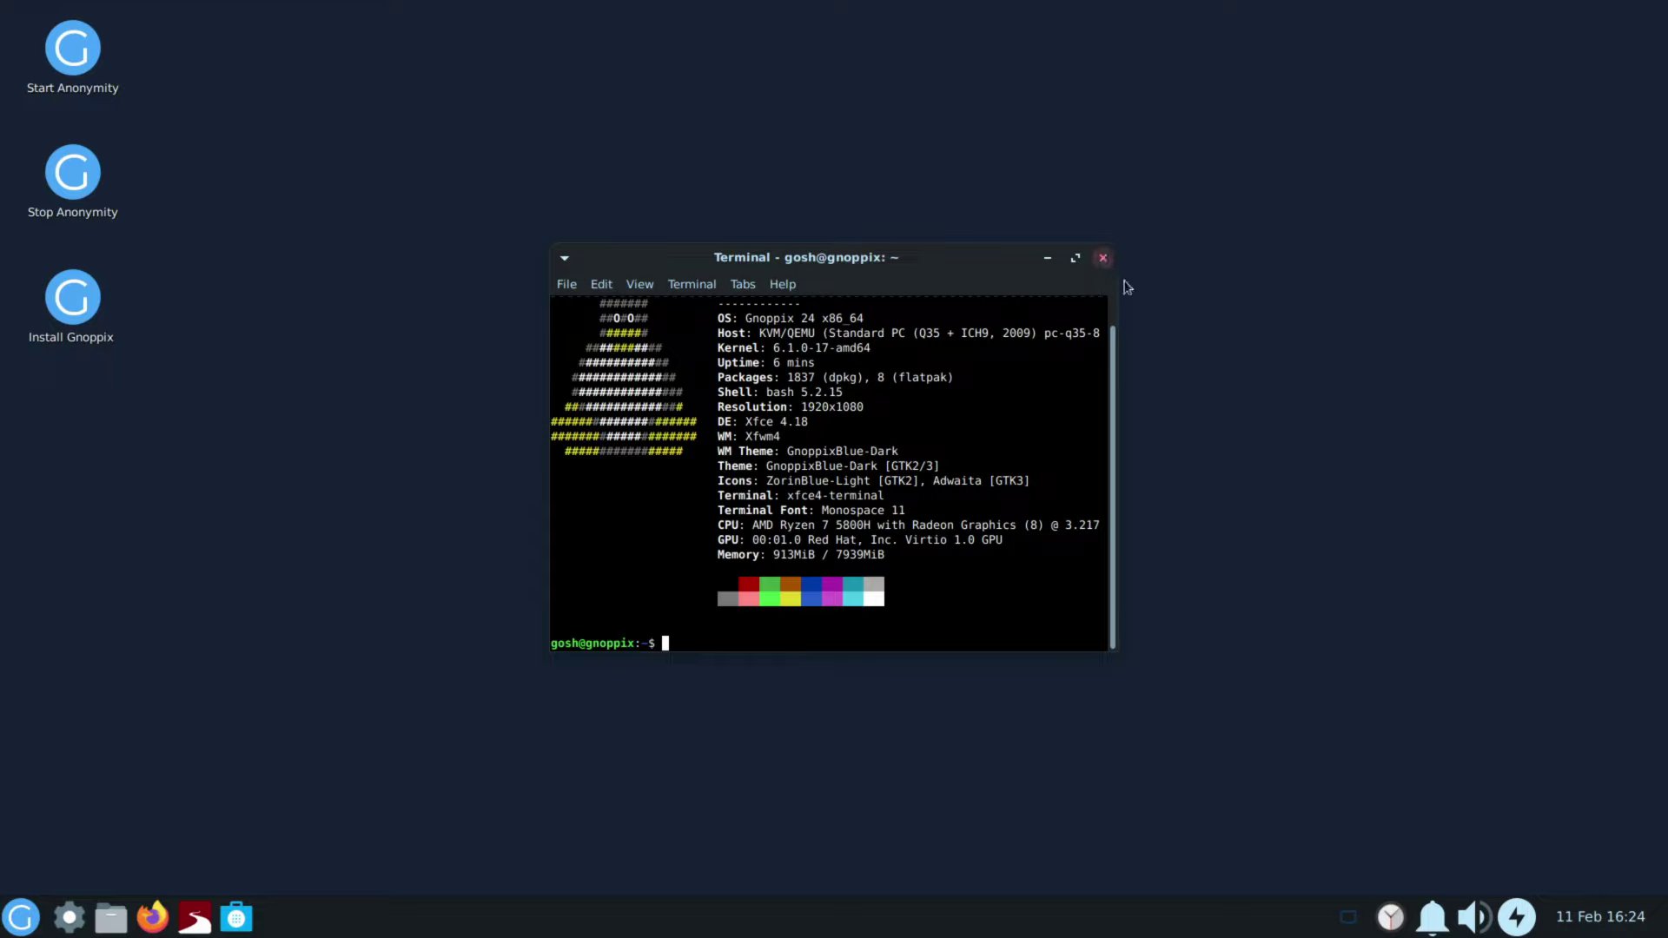
left_click(1103, 258)
Step: Check the notification, power manager and panel separator options, opening the separator properties
right_click(1433, 928)
key("Escape")
left_click(1517, 917)
key("Escape")
right_click(1266, 921)
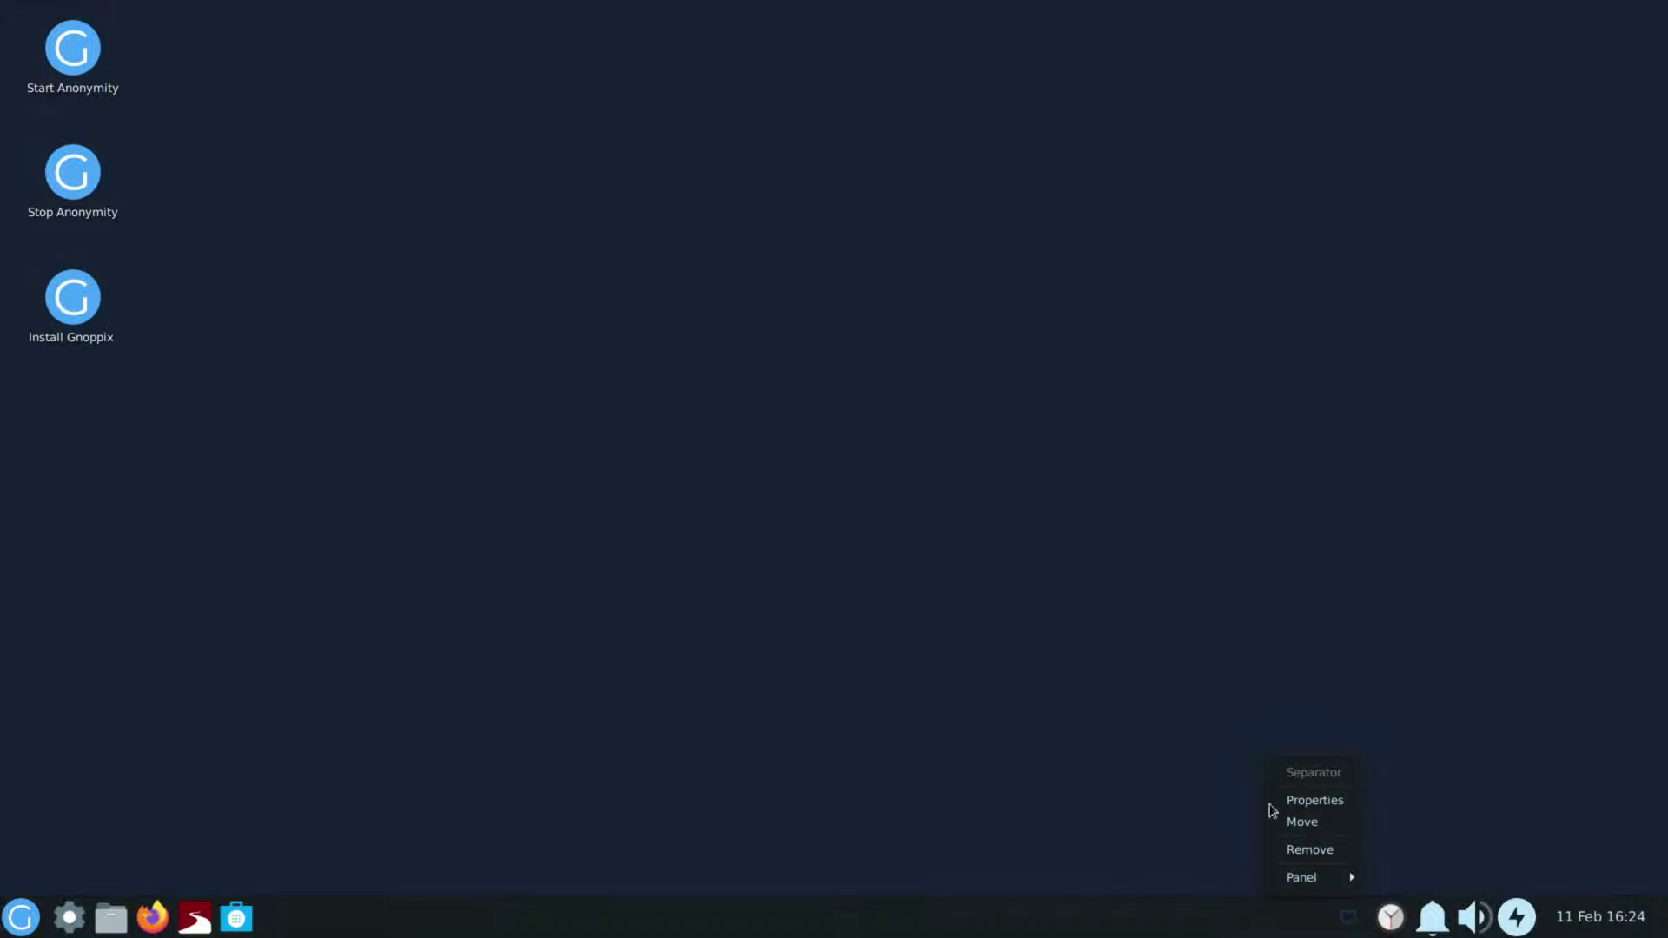
left_click(1314, 801)
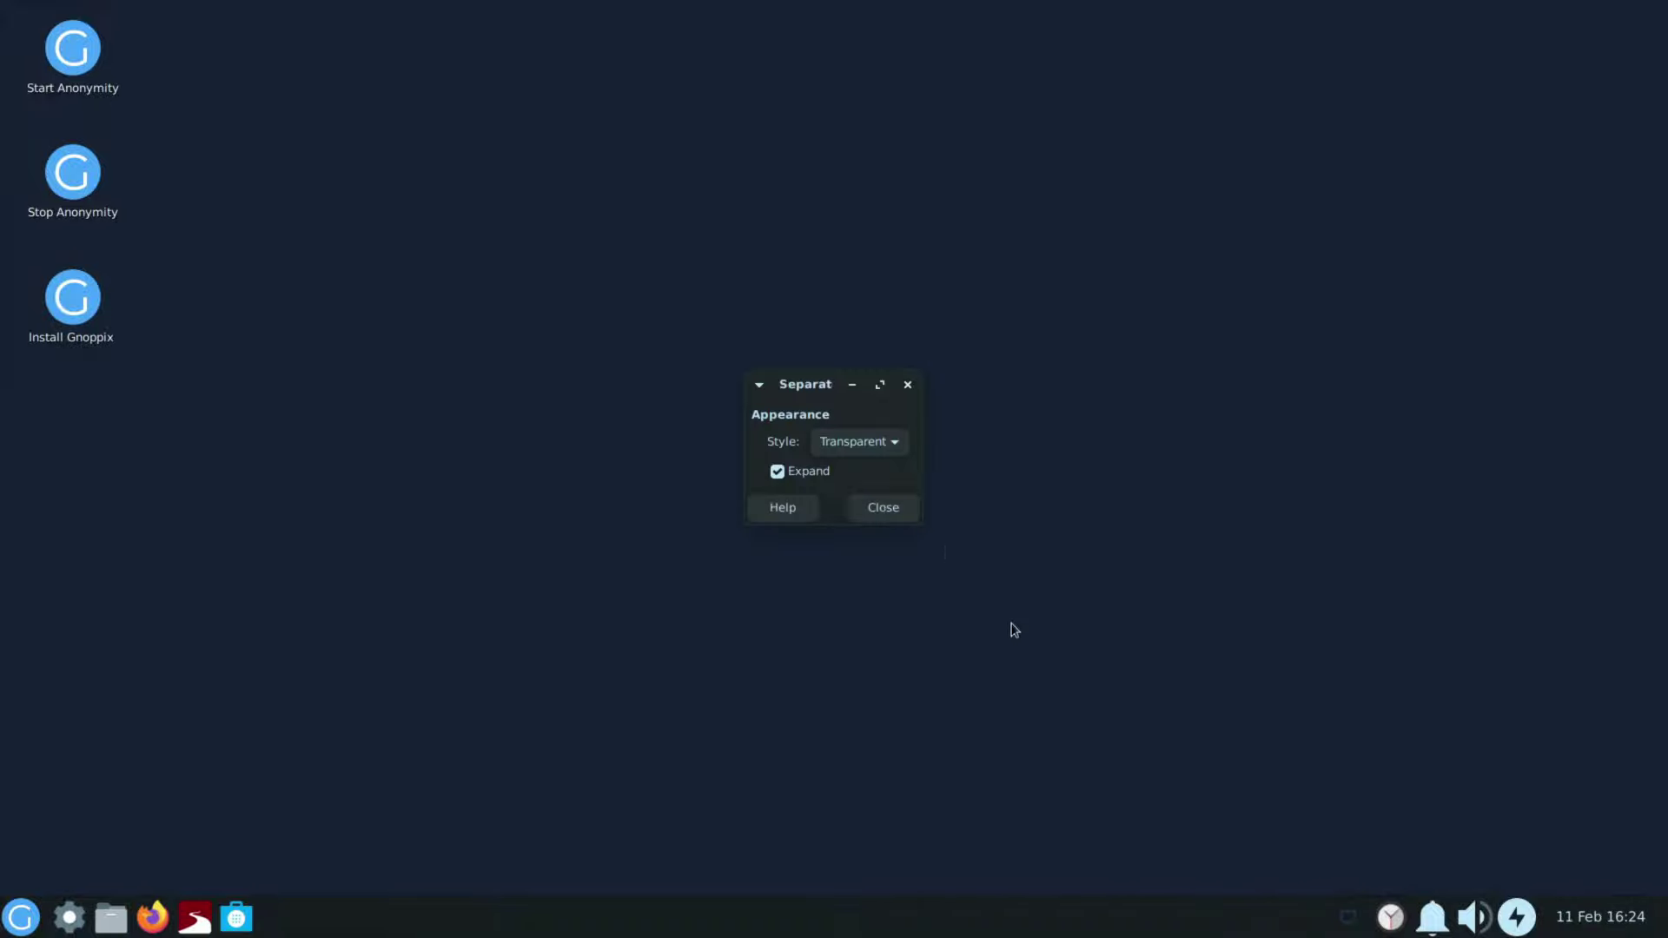
left_click(894, 513)
right_click(968, 858)
left_click(986, 927)
right_click(987, 923)
left_click(1069, 800)
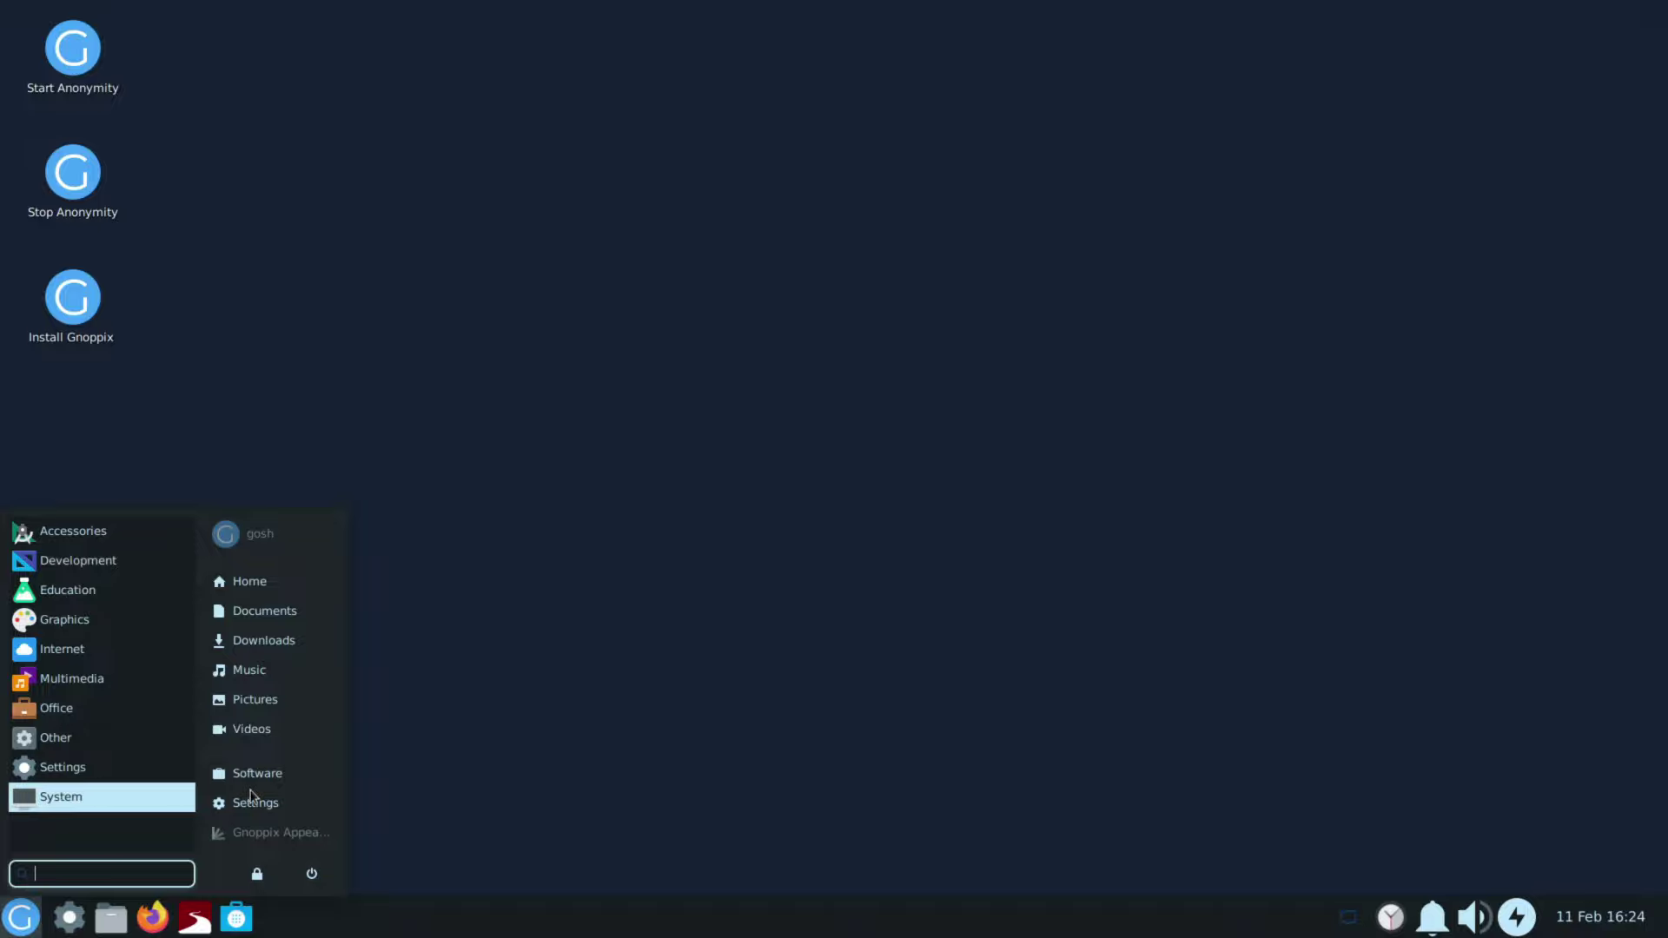
Step: Open Gnoppix Tools from the Settings manager, then close both windows
left_click(257, 803)
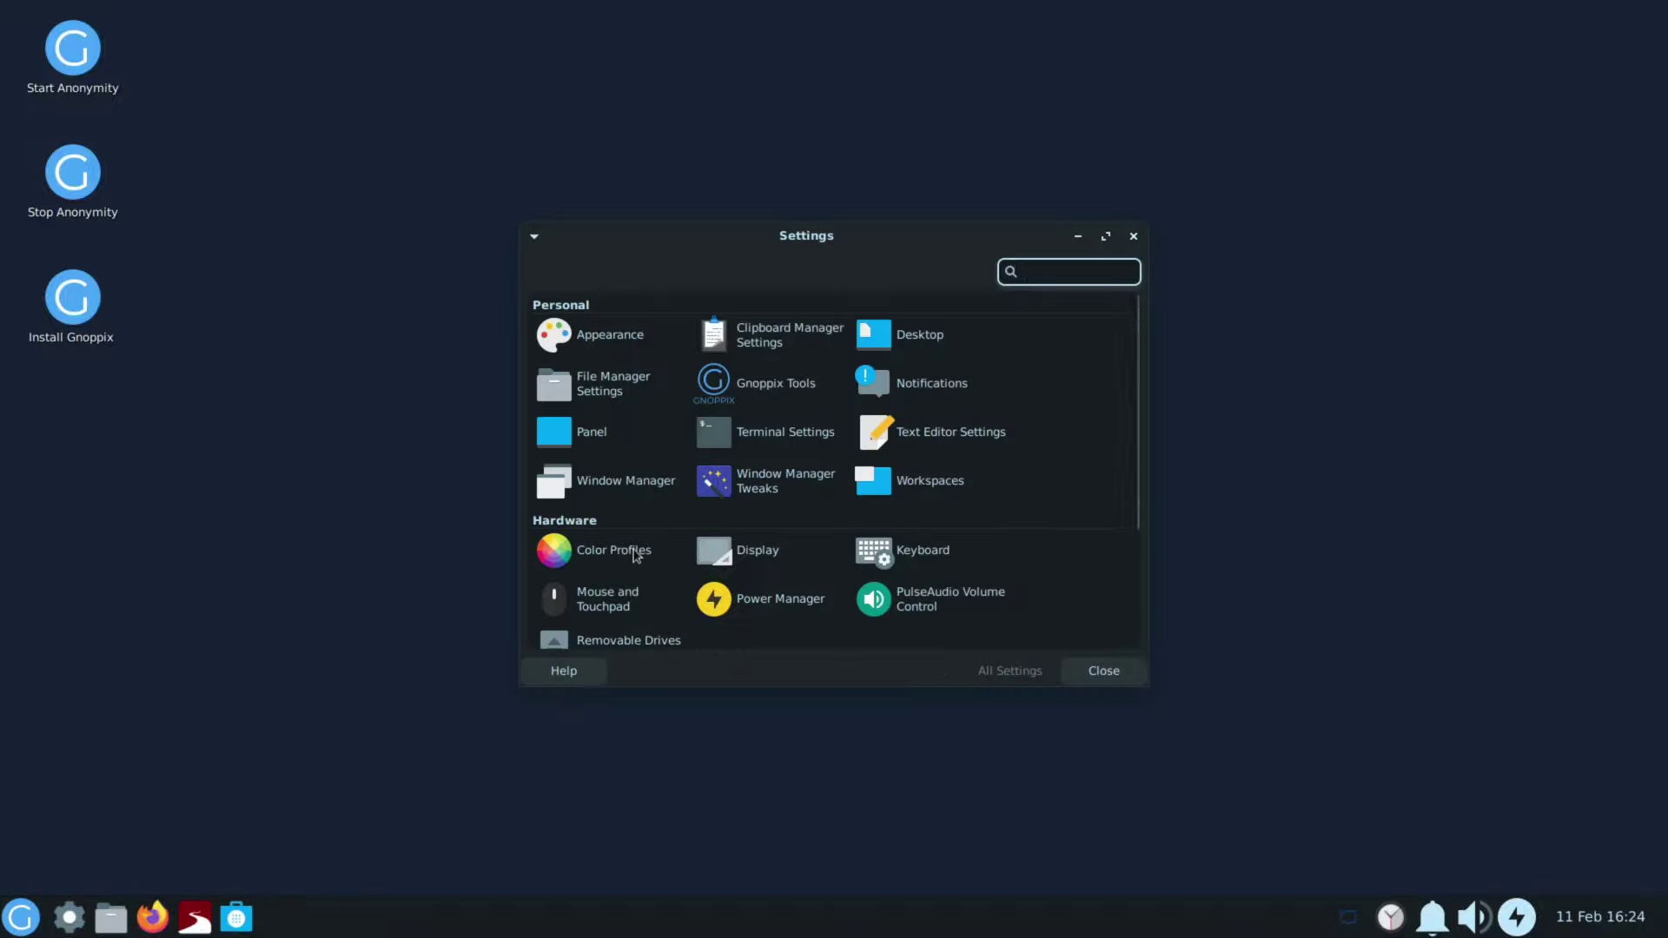
scroll(792, 572, "down", 2)
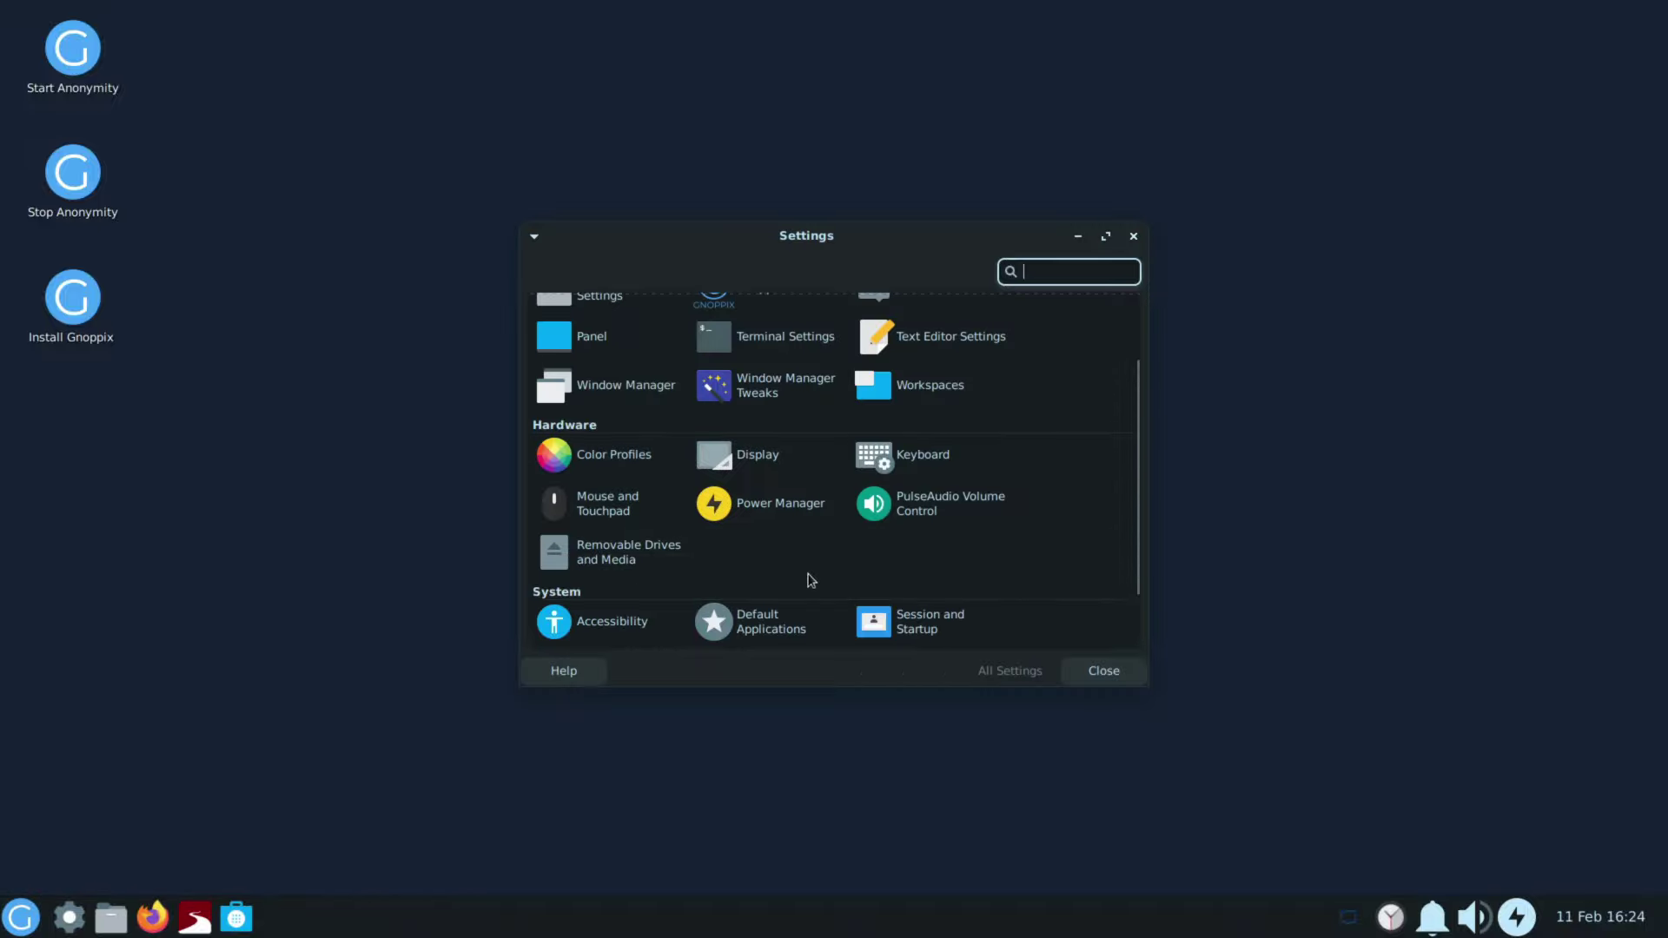
scroll(955, 597, "up", 2)
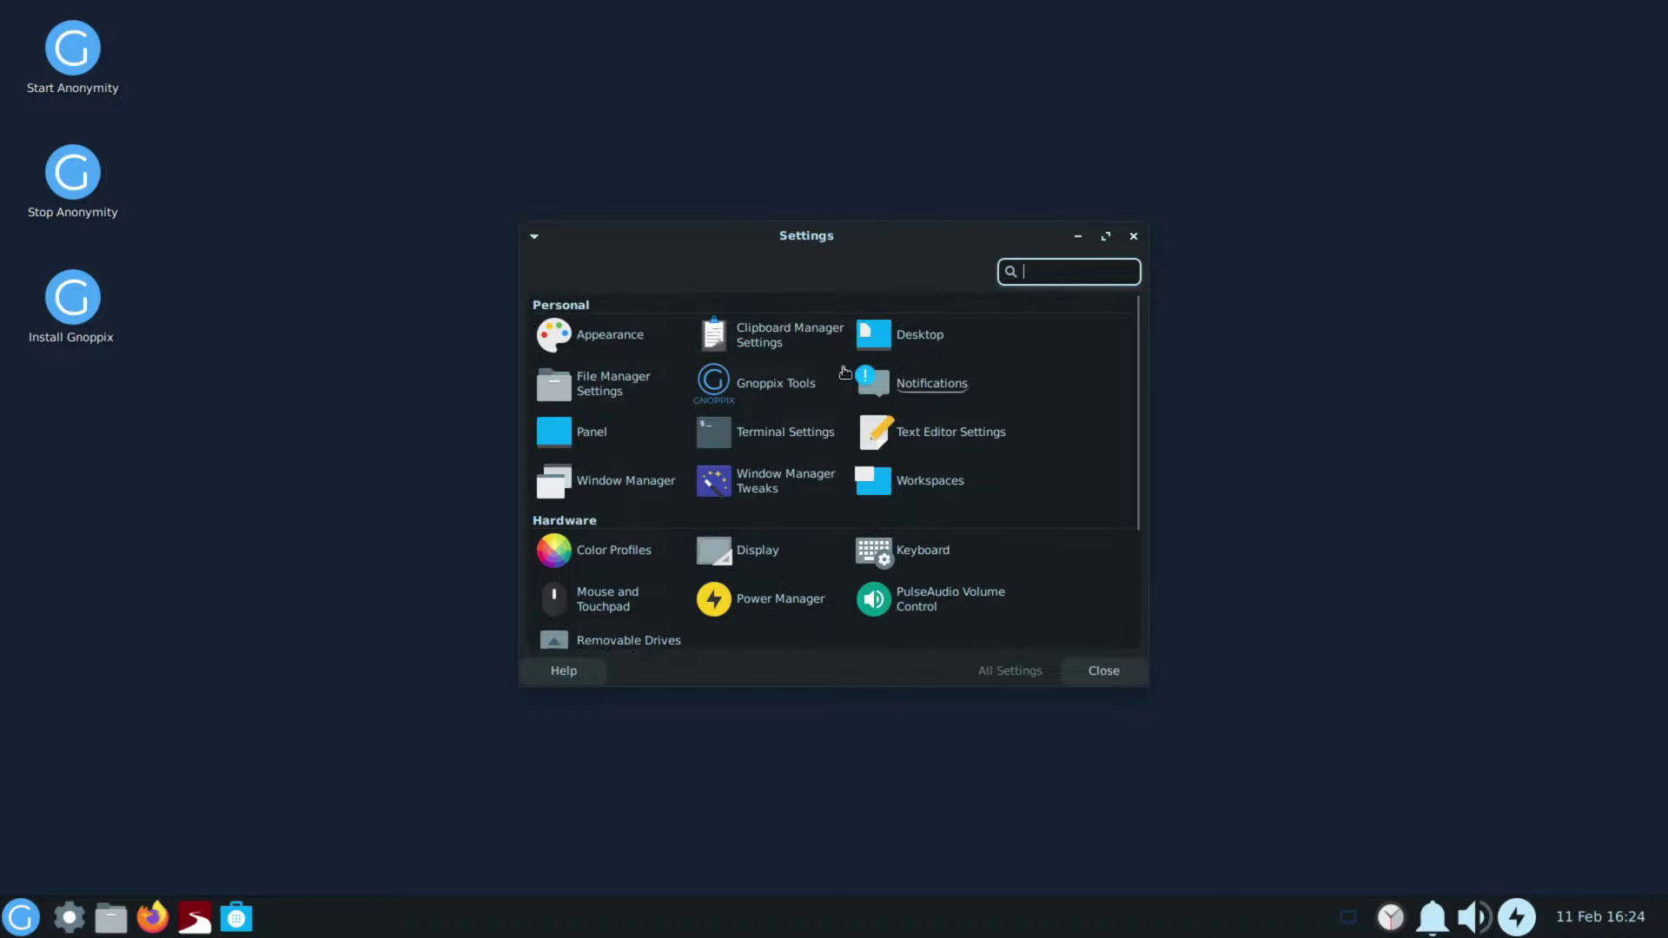
left_click(771, 388)
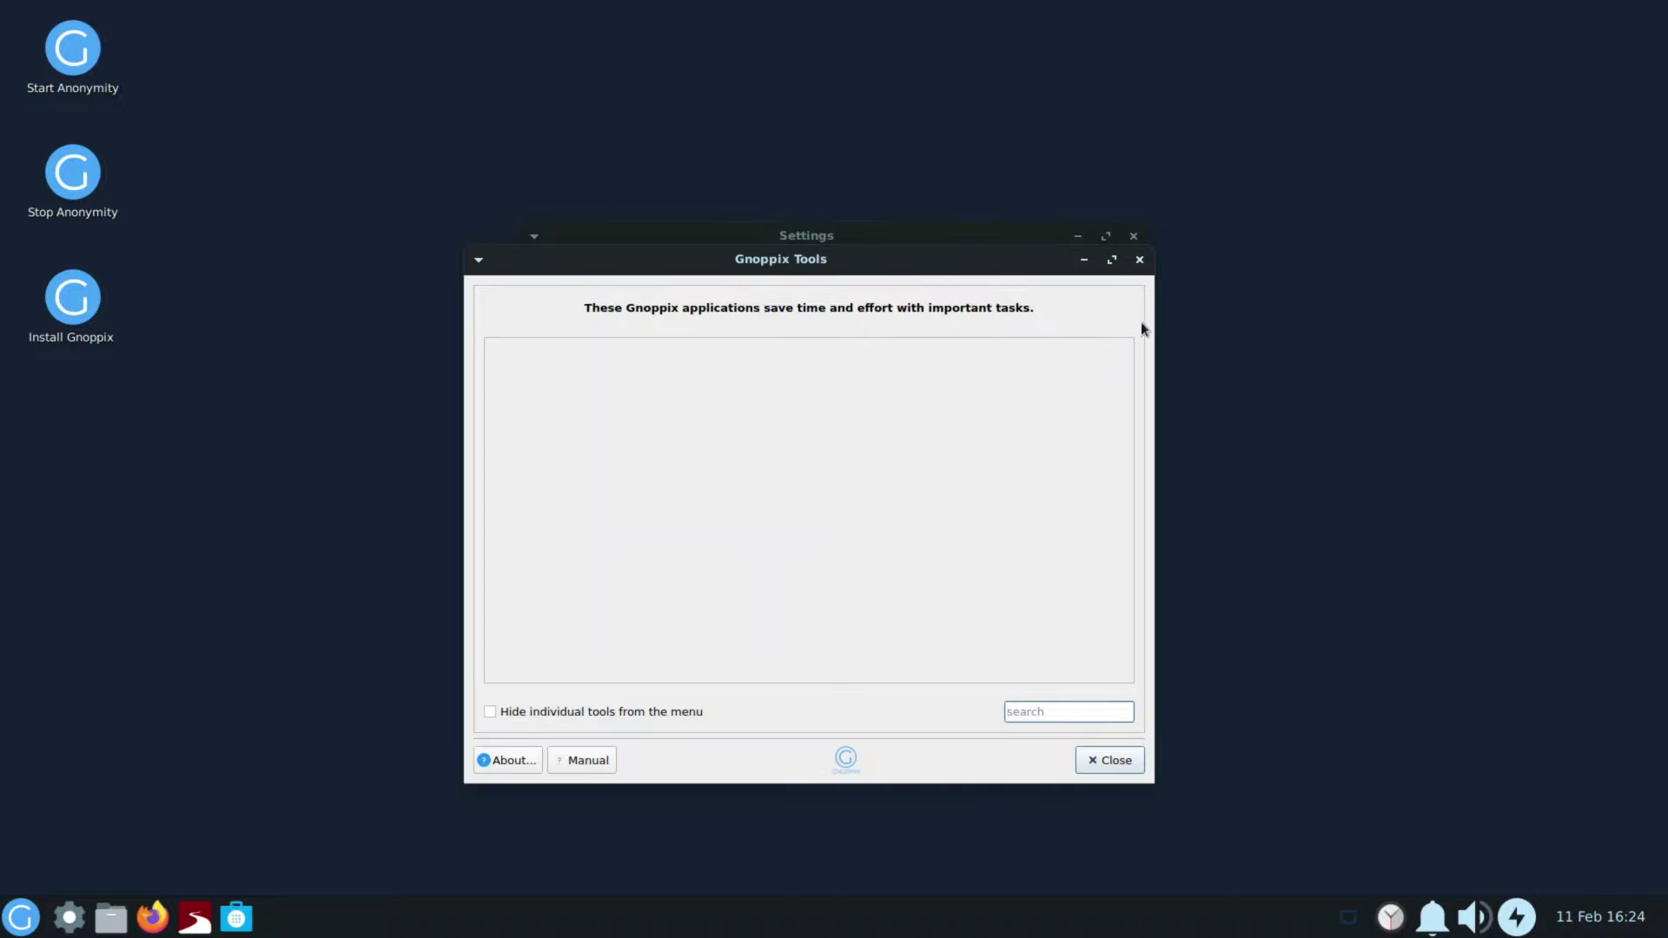
left_click(1139, 259)
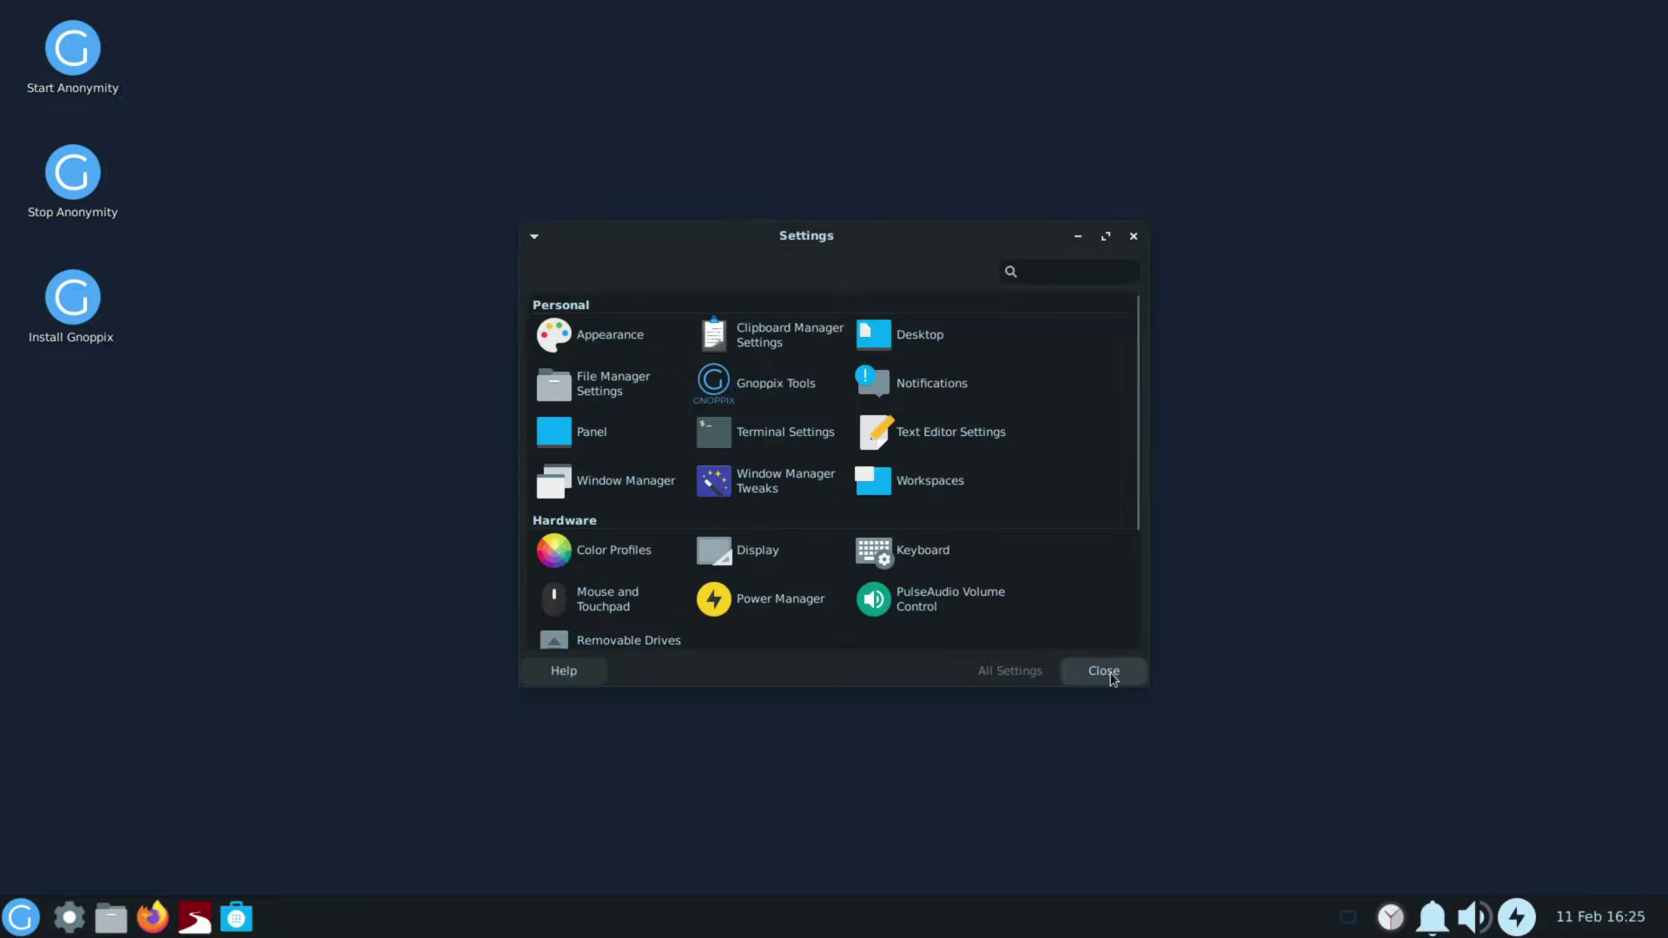
left_click(1076, 675)
Step: Launch Software, then browse the Graphics, Multimedia, Office and System categories while its catalog loads
left_click(21, 918)
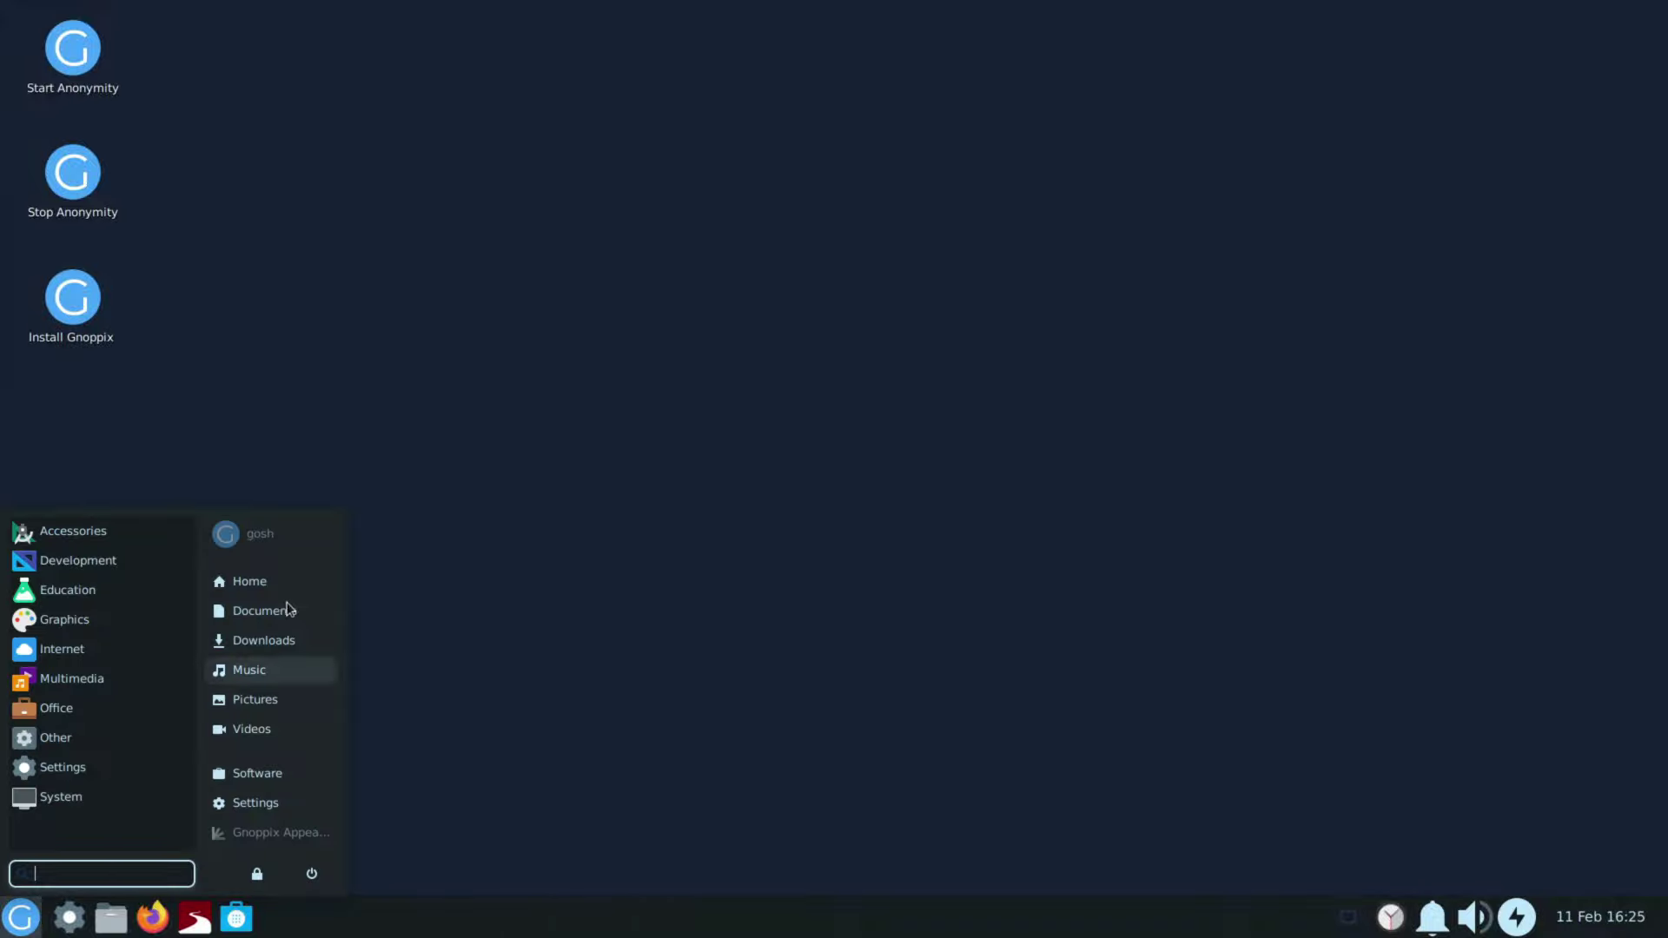
left_click(273, 780)
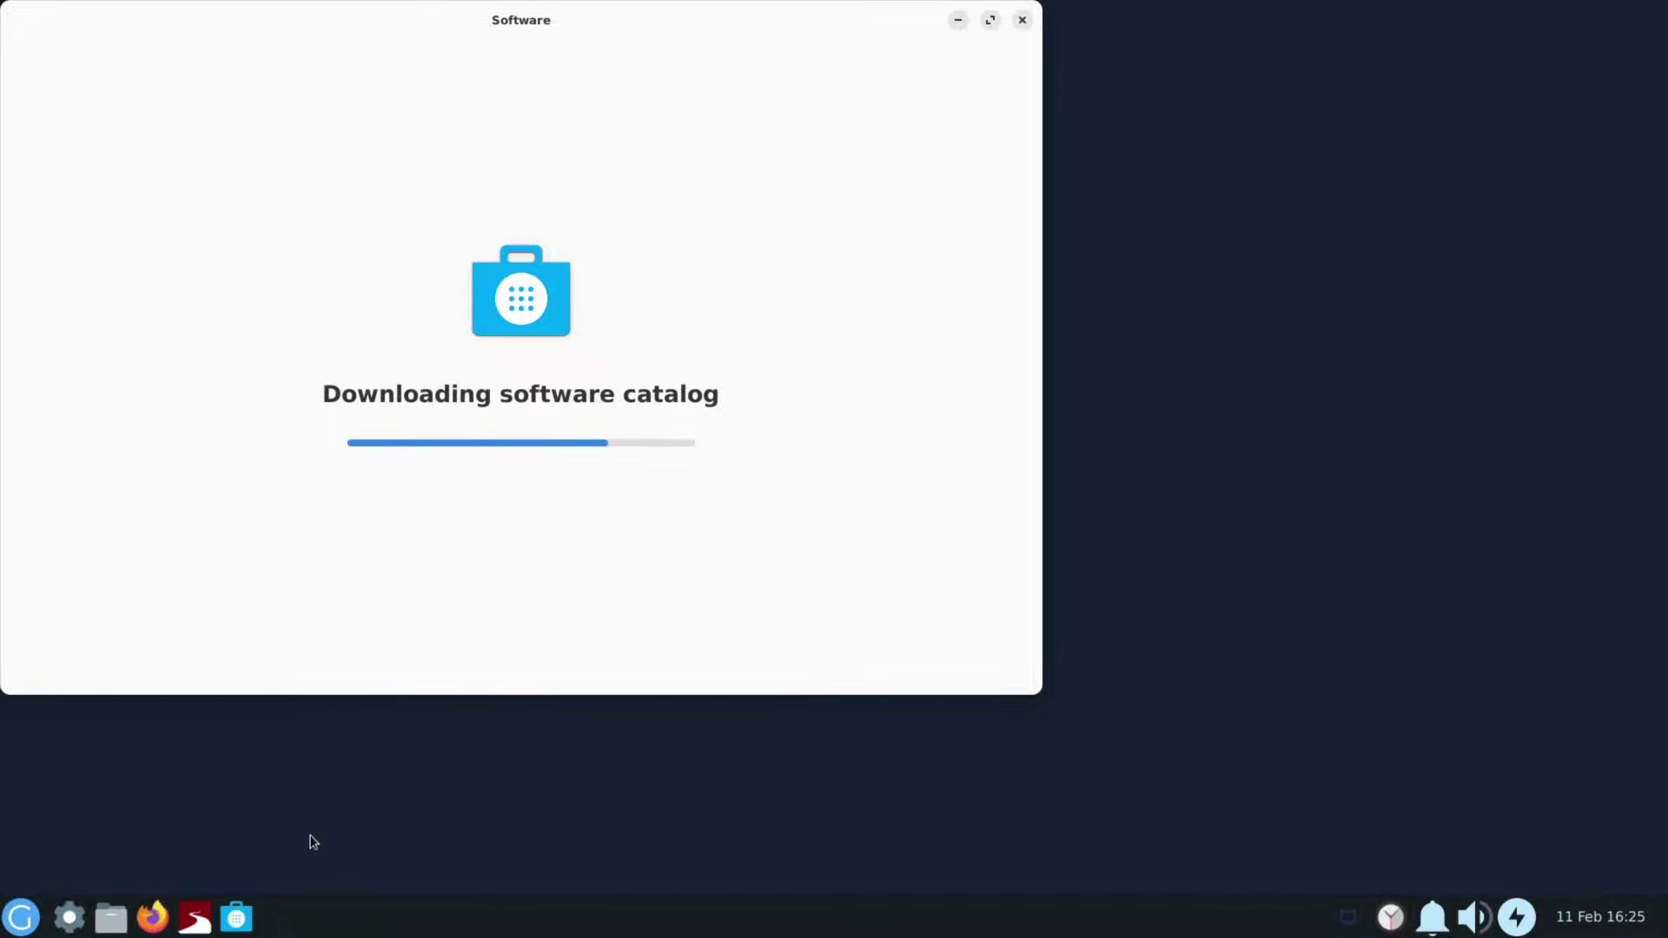
left_click(32, 926)
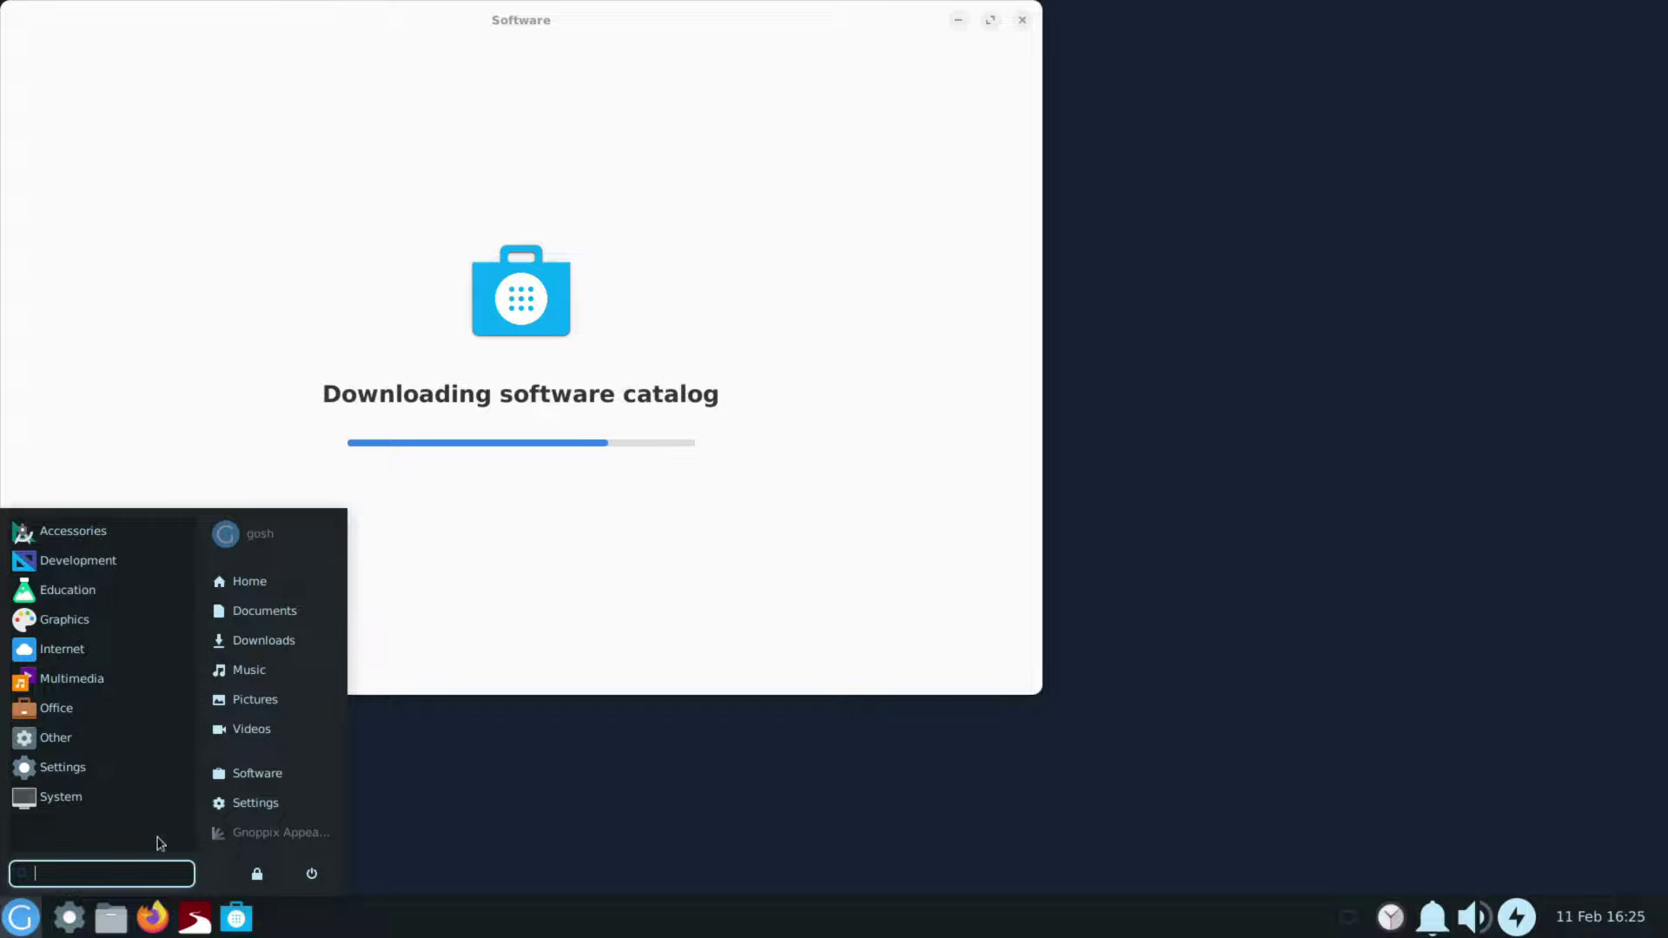
left_click(101, 626)
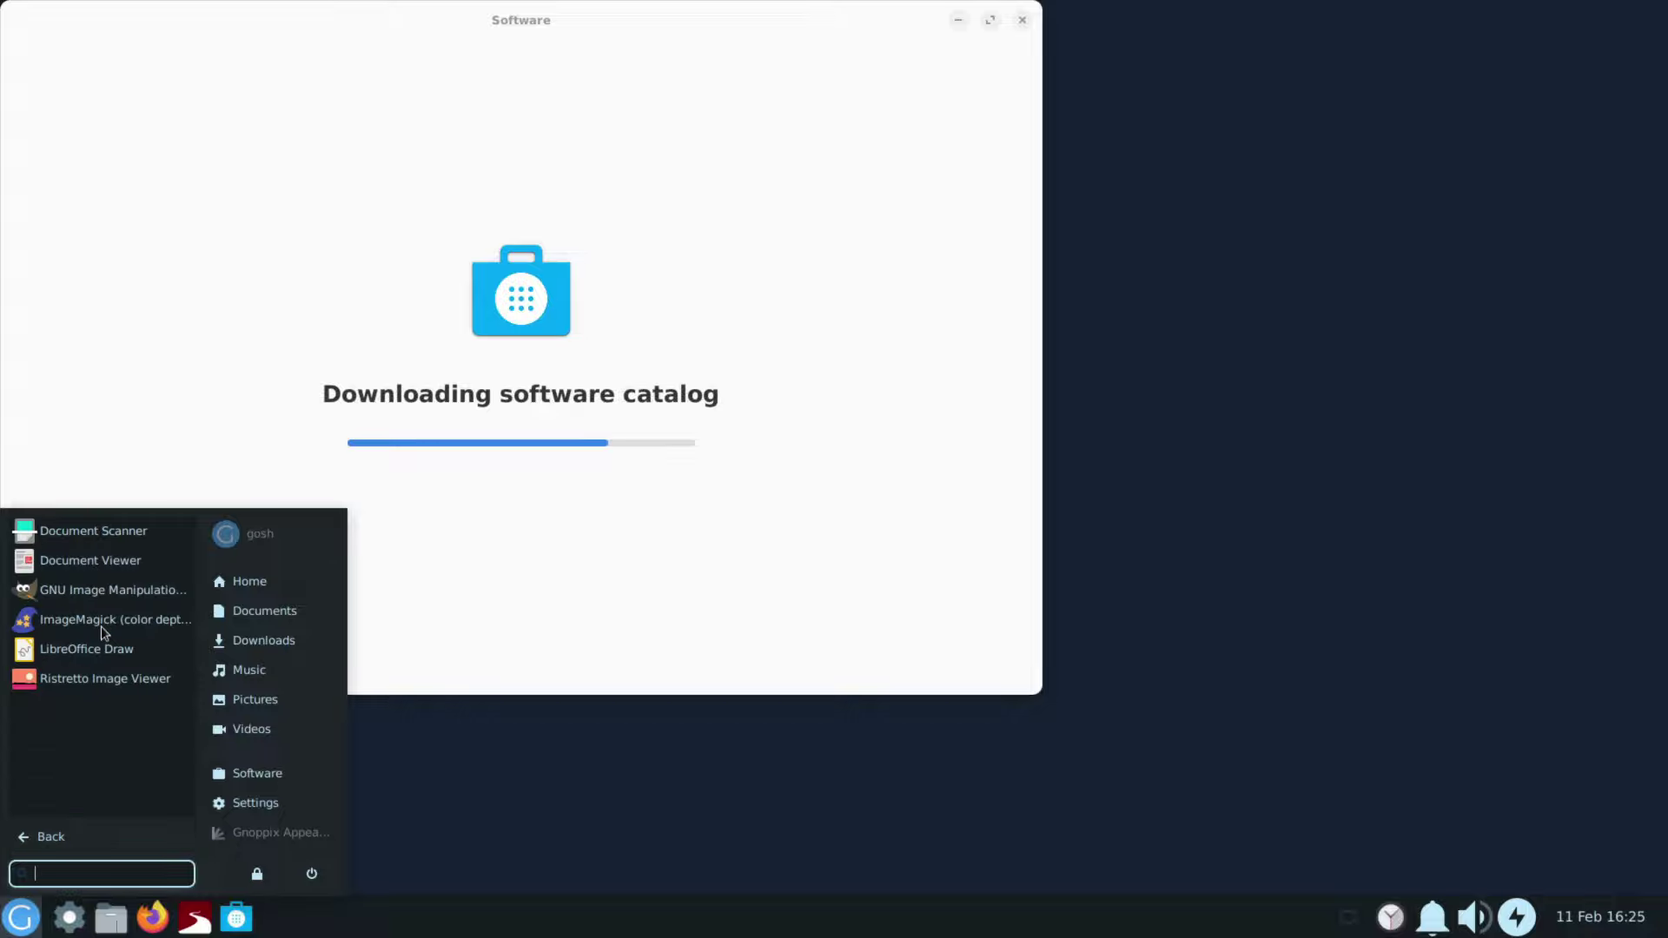
left_click(85, 837)
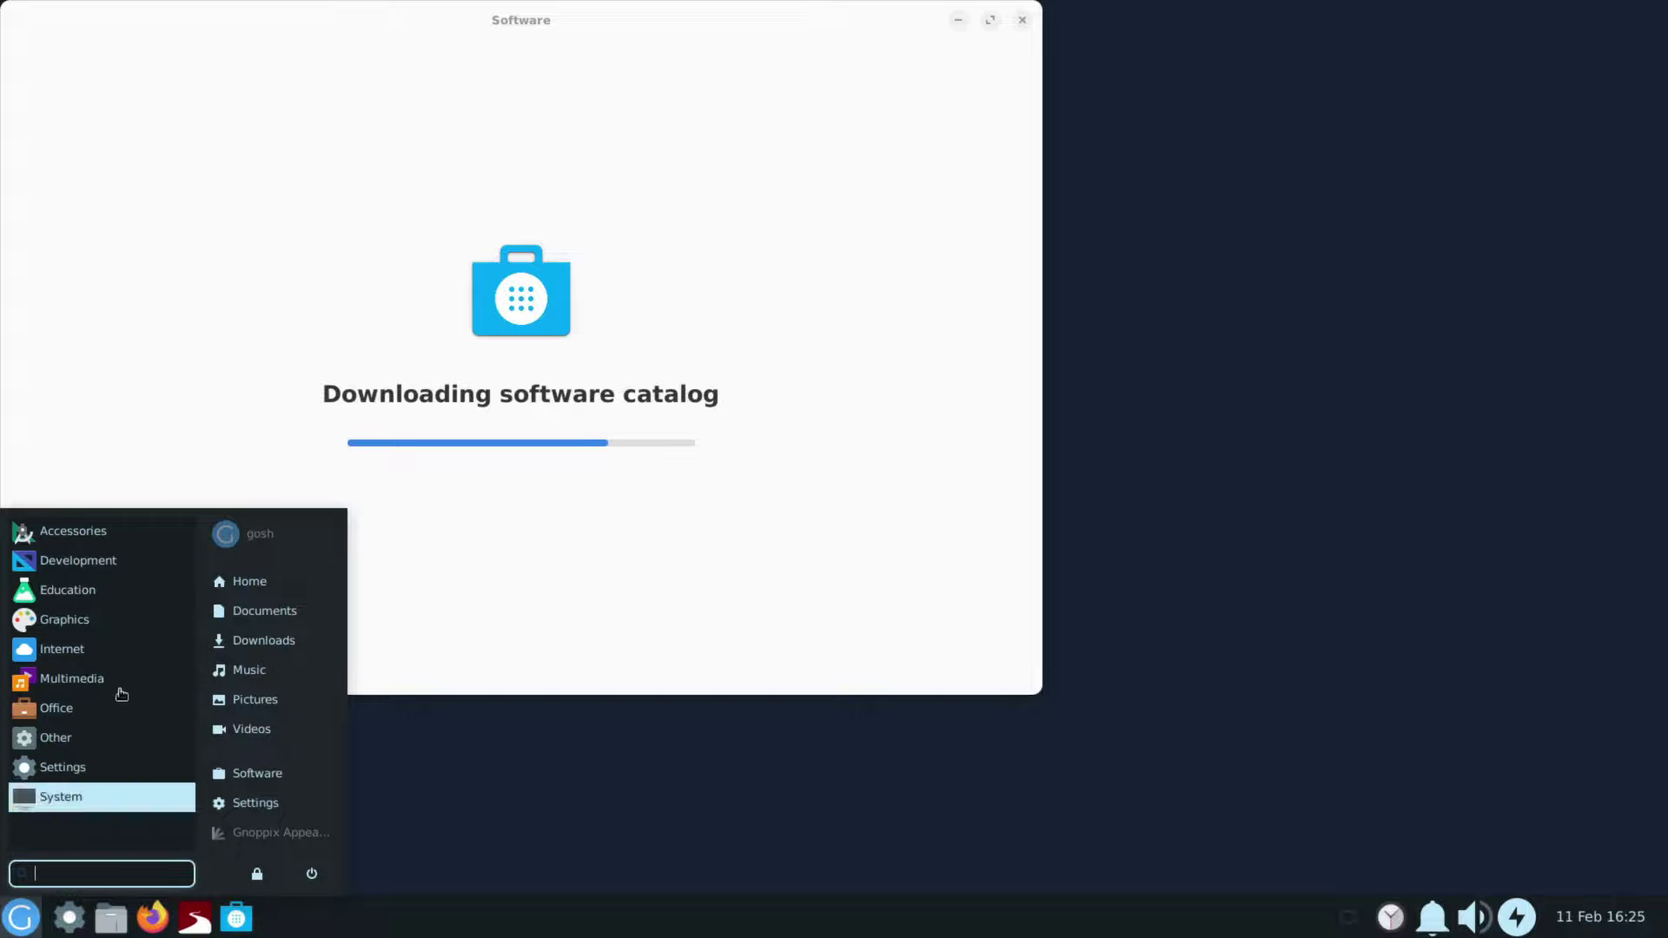
left_click(104, 682)
left_click(87, 838)
left_click(91, 708)
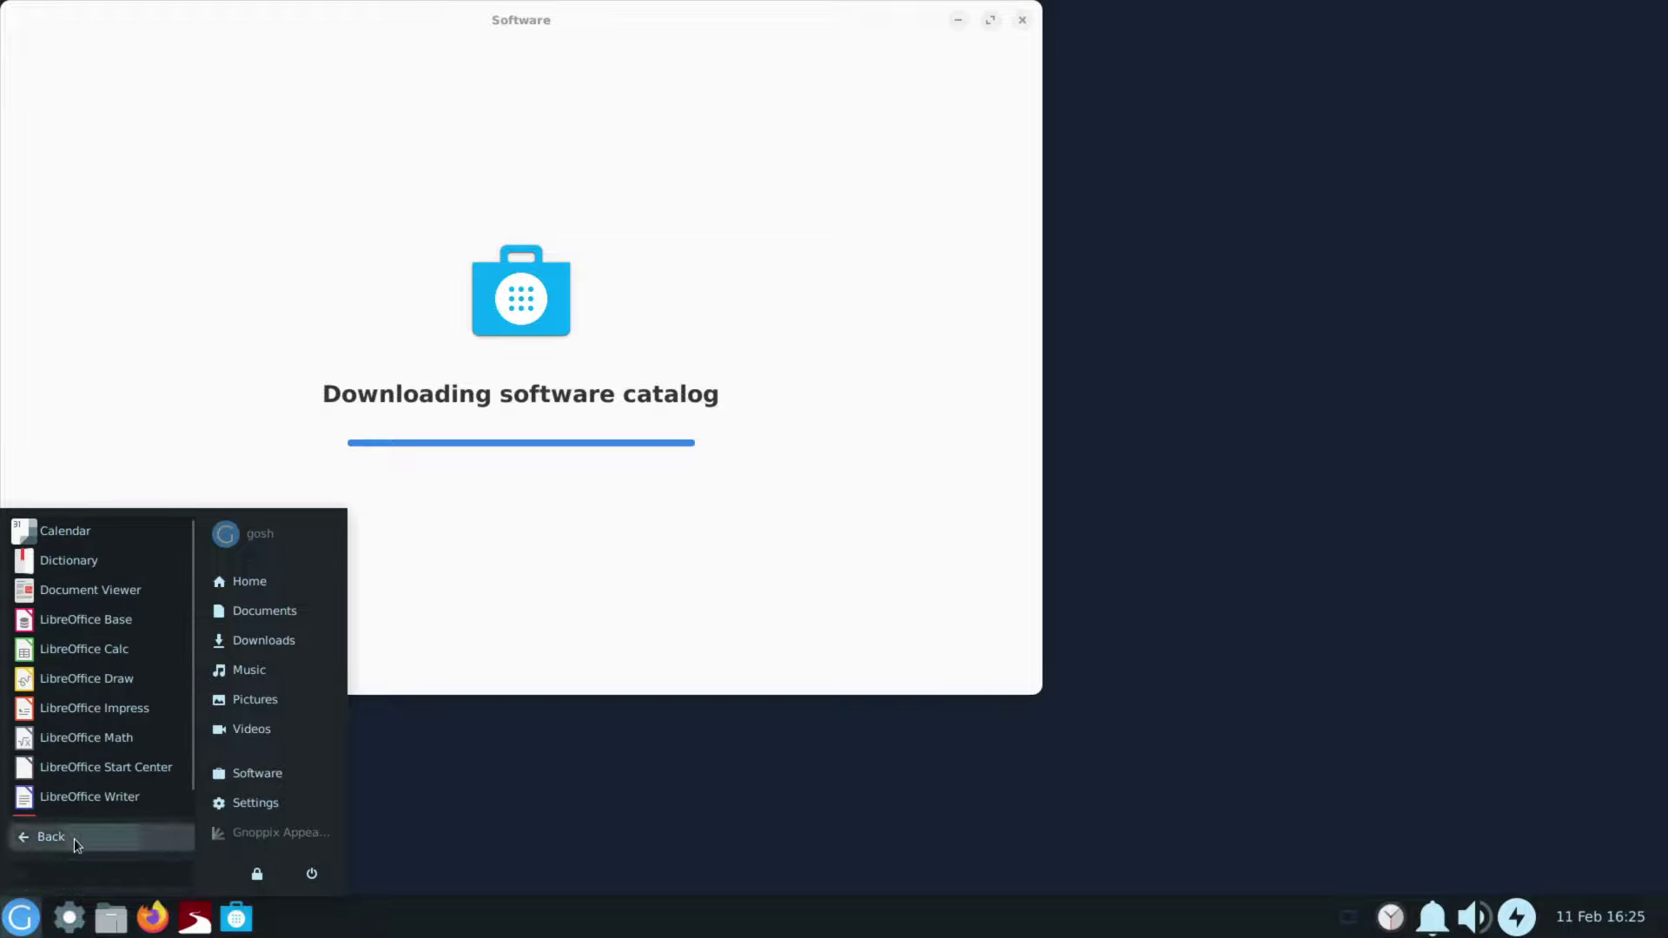
left_click(78, 835)
left_click(87, 795)
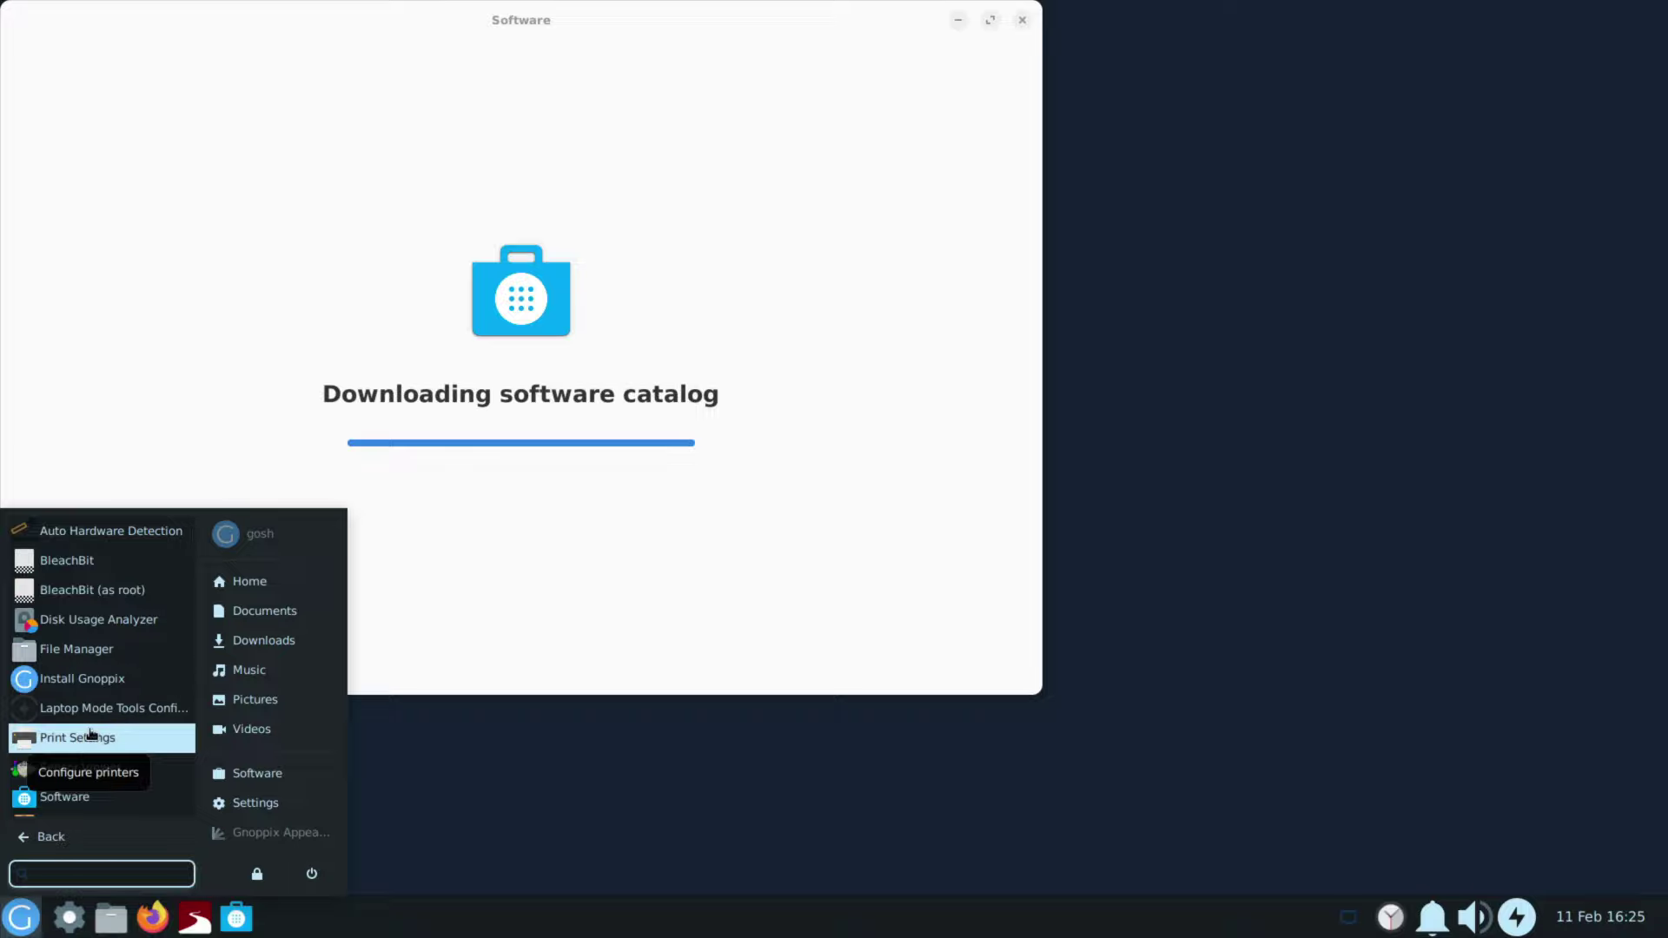
scroll(91, 734, "down", 5)
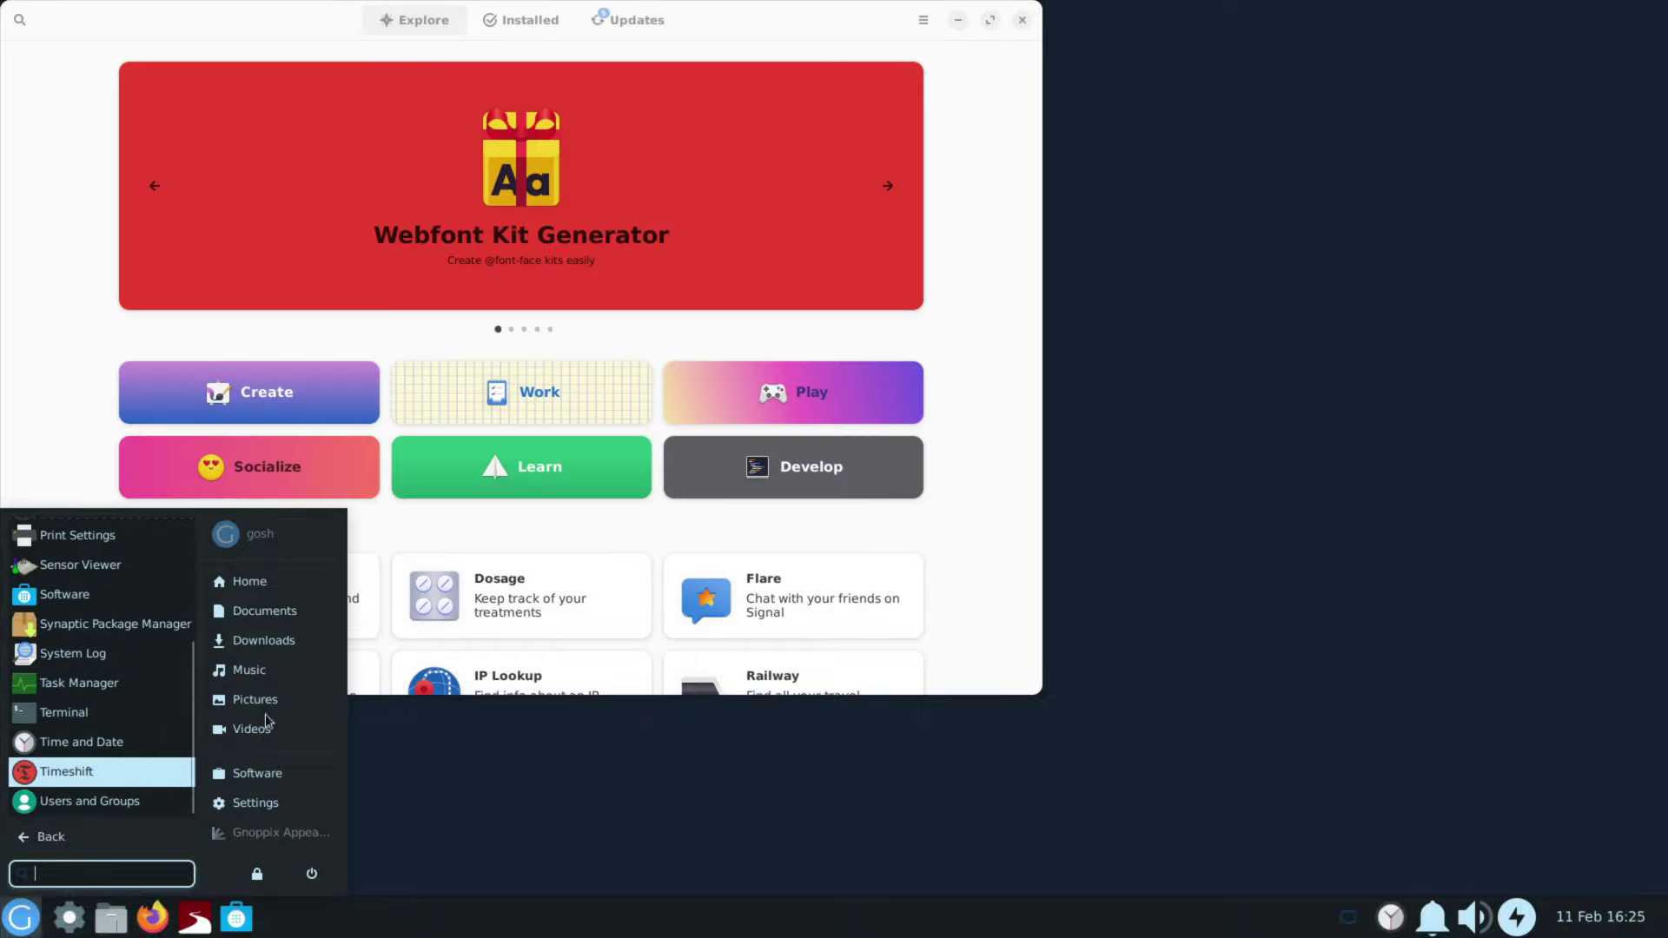
Step: Review GNOME Software's Update Preferences from the hamburger menu, then close them
left_click(994, 246)
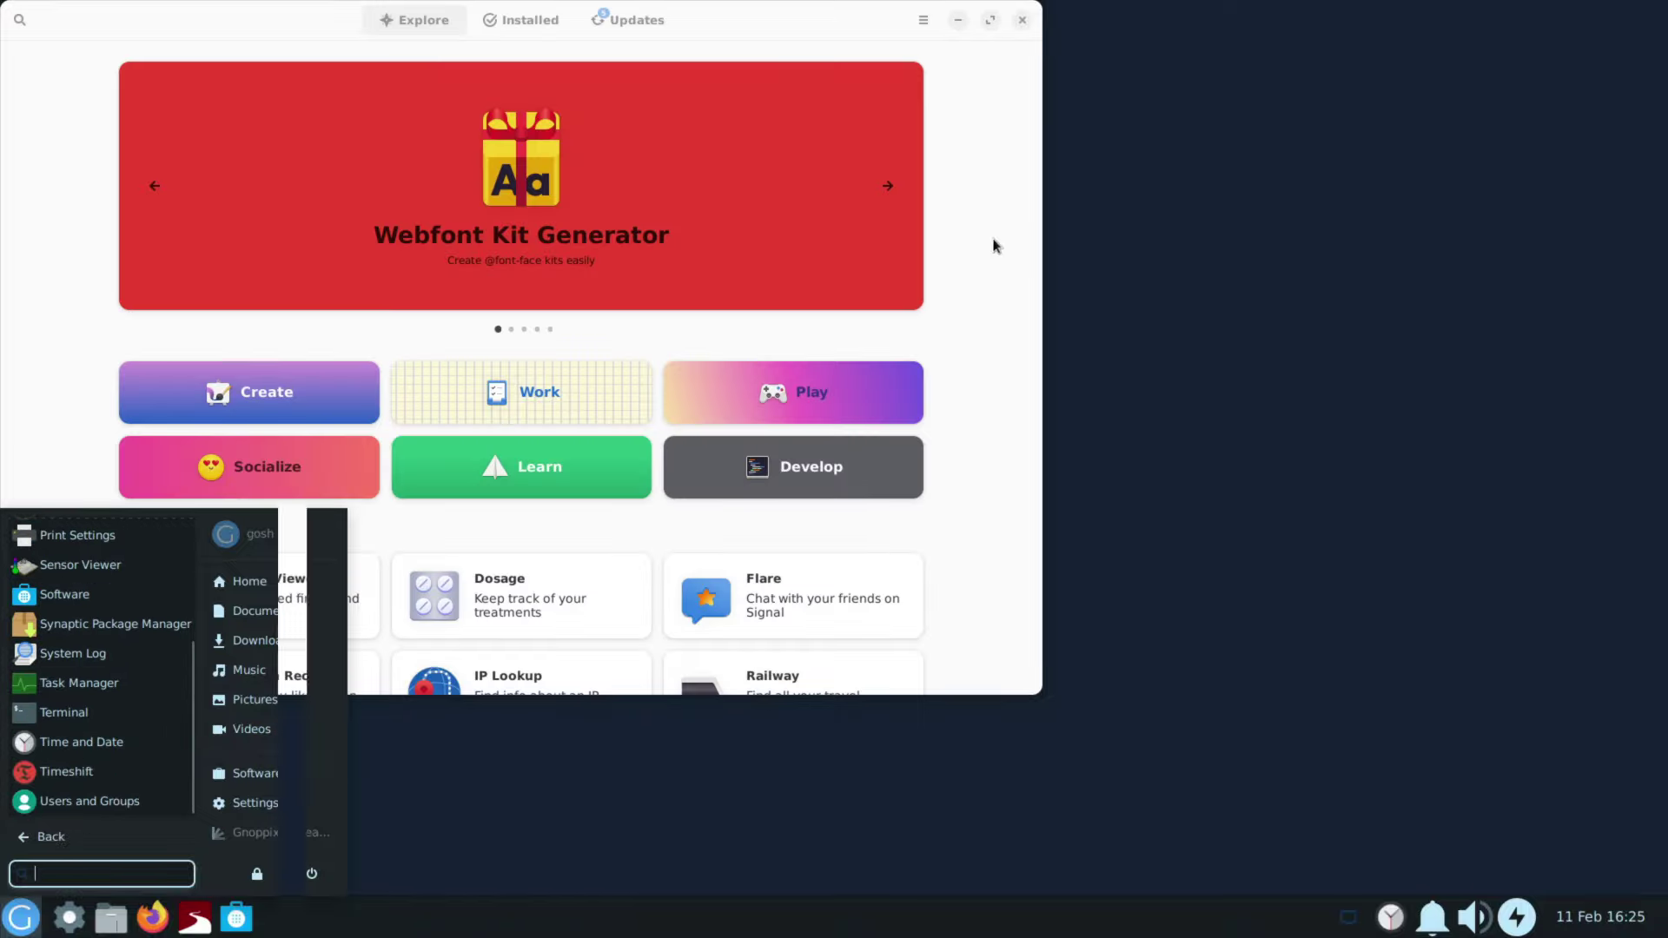
left_click(923, 25)
left_click(921, 68)
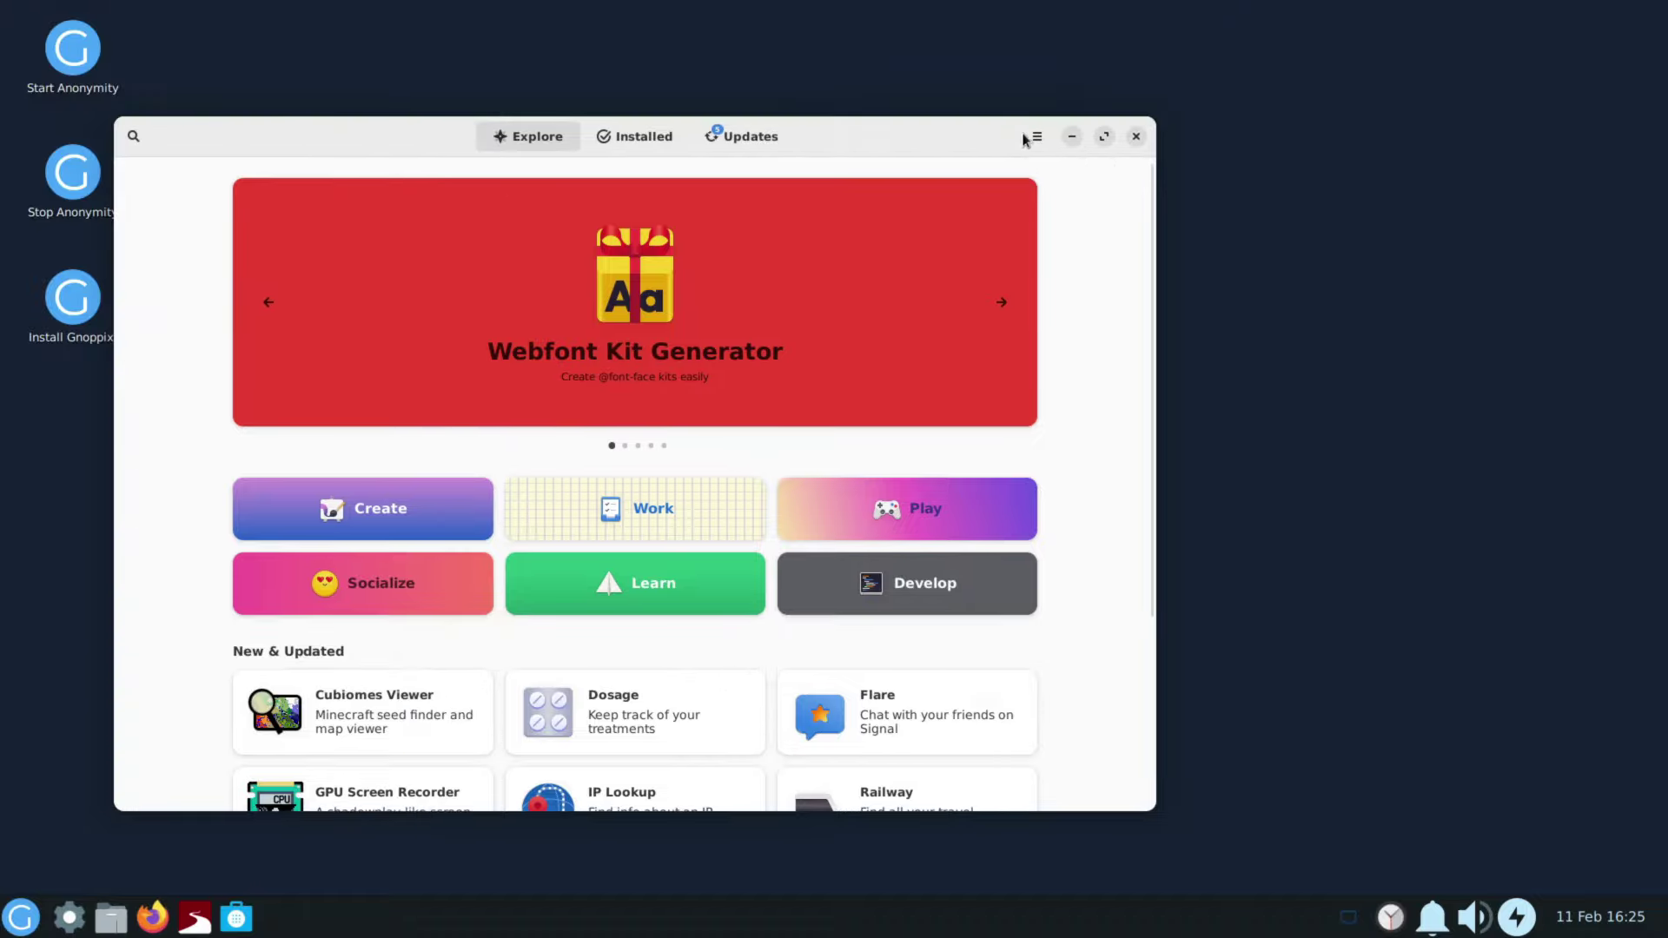
left_click(1033, 137)
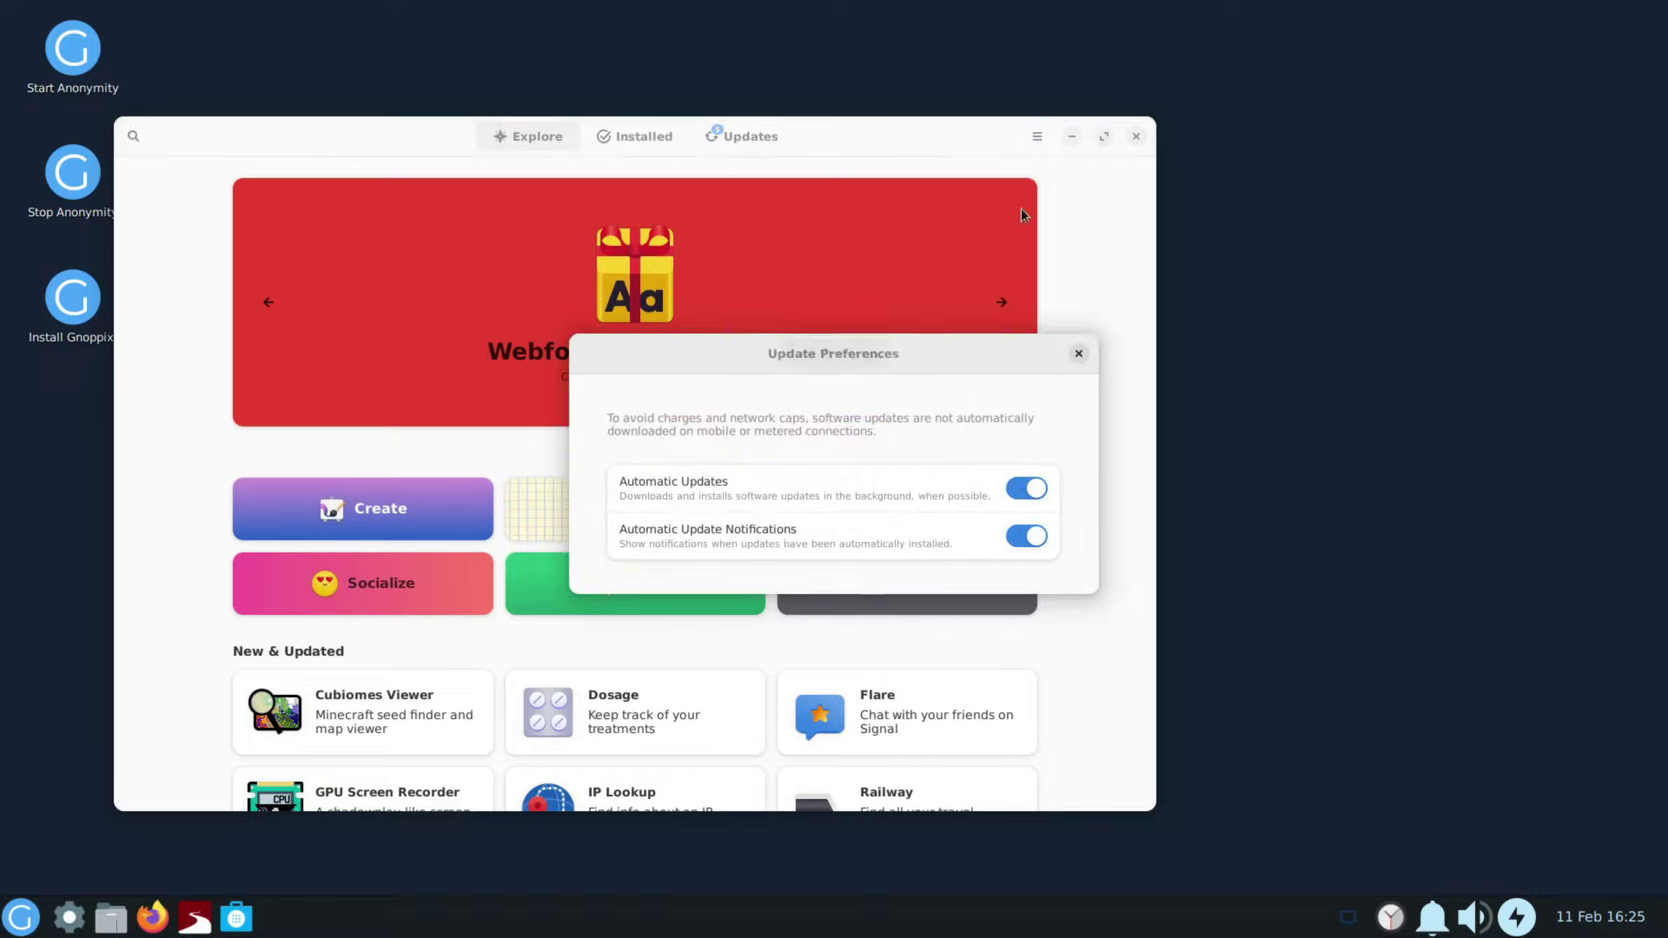
left_click(1079, 355)
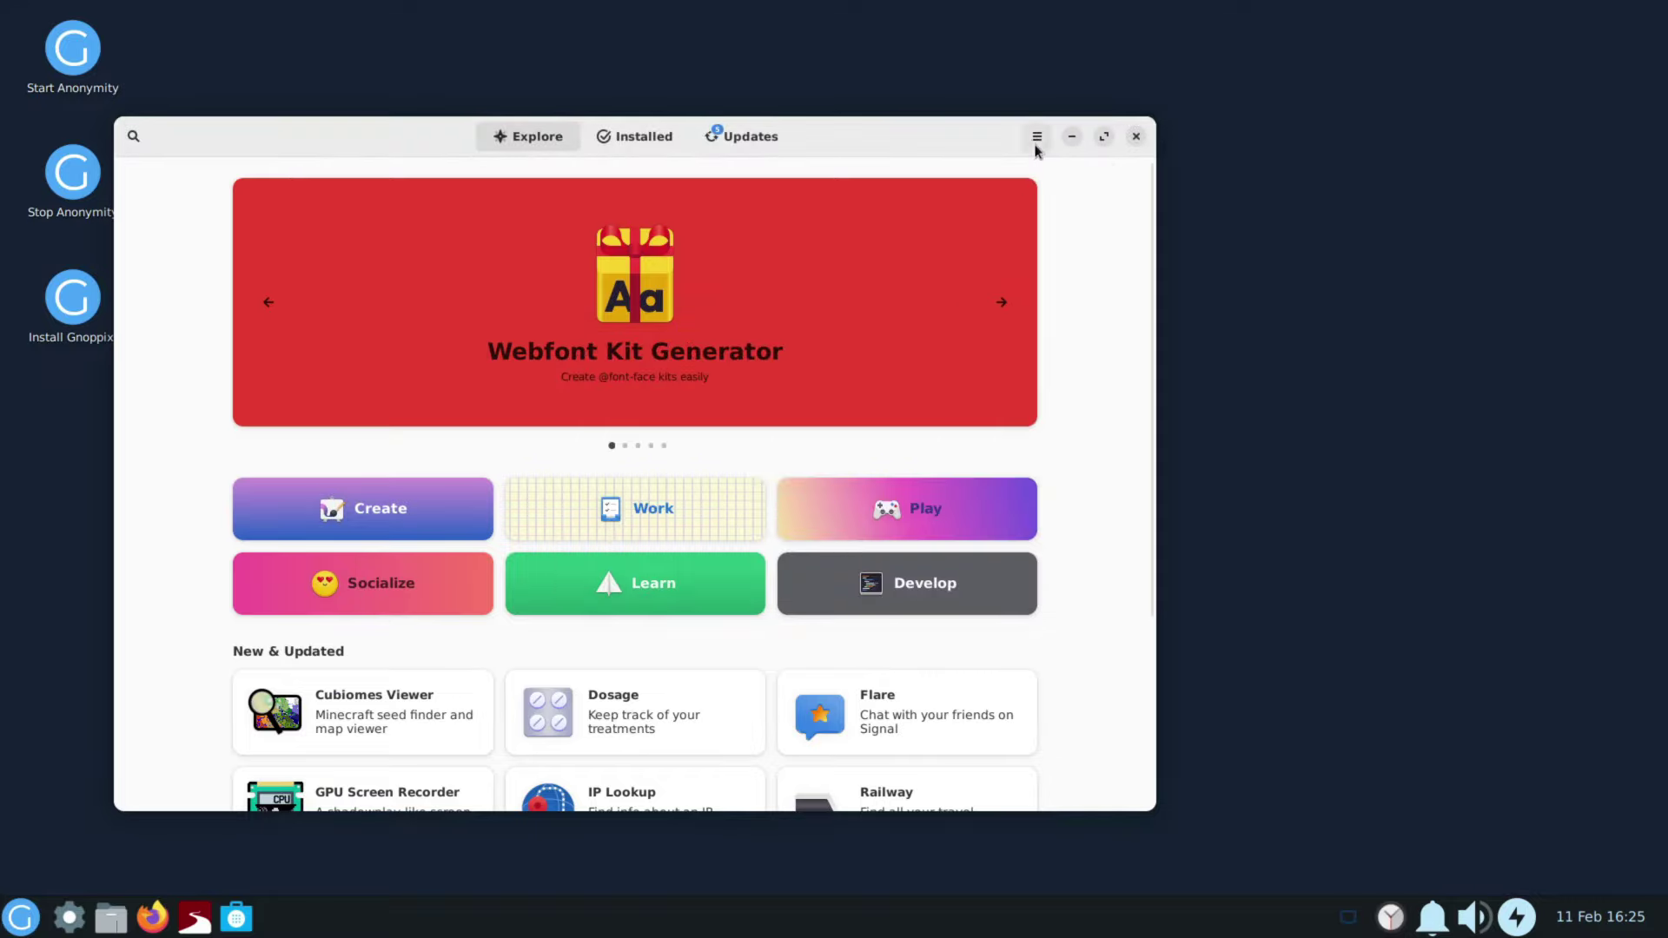
Step: Check About Software, view the pending updates list, then close the Software store
left_click(1037, 137)
left_click(987, 236)
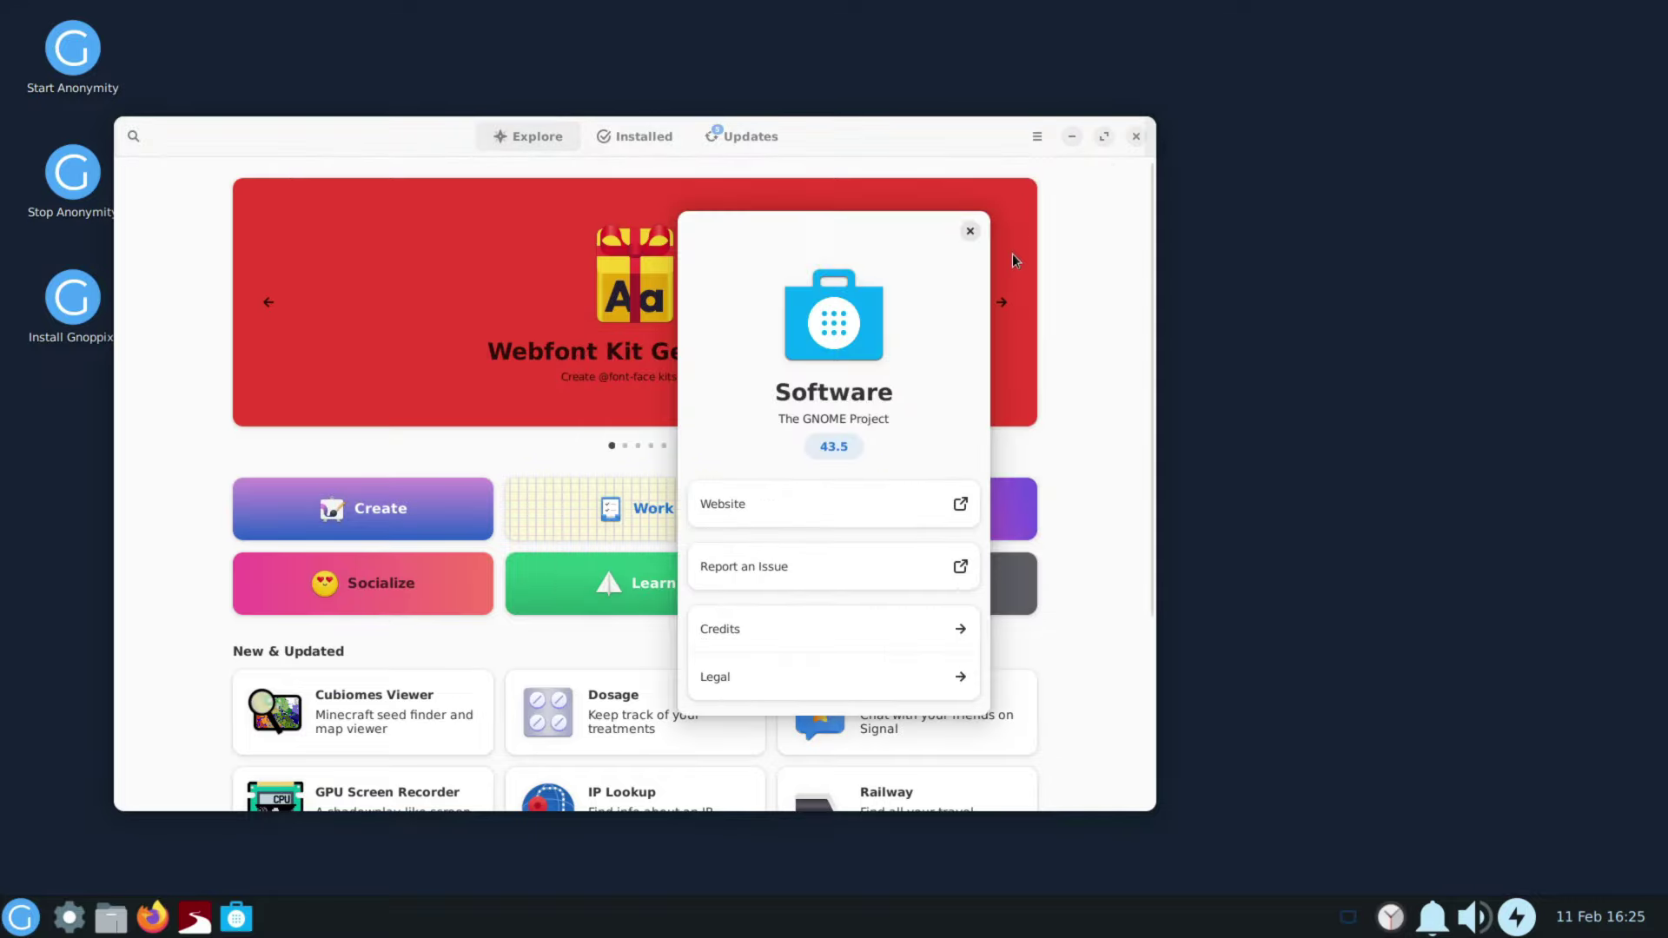
left_click(971, 232)
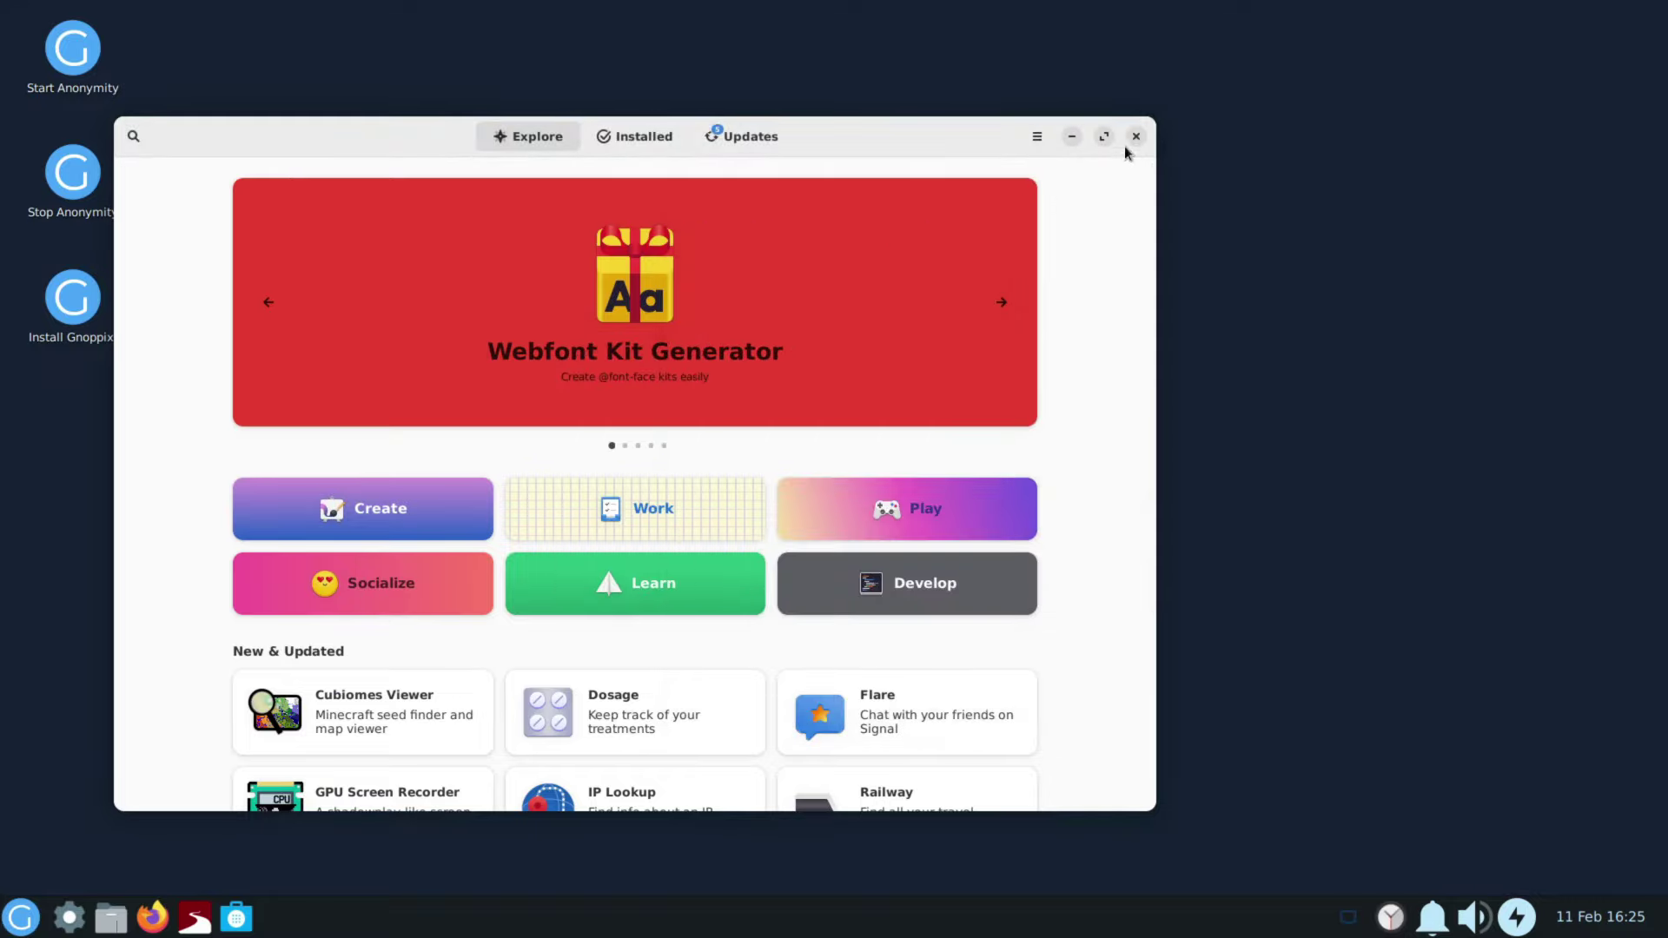
left_click(735, 140)
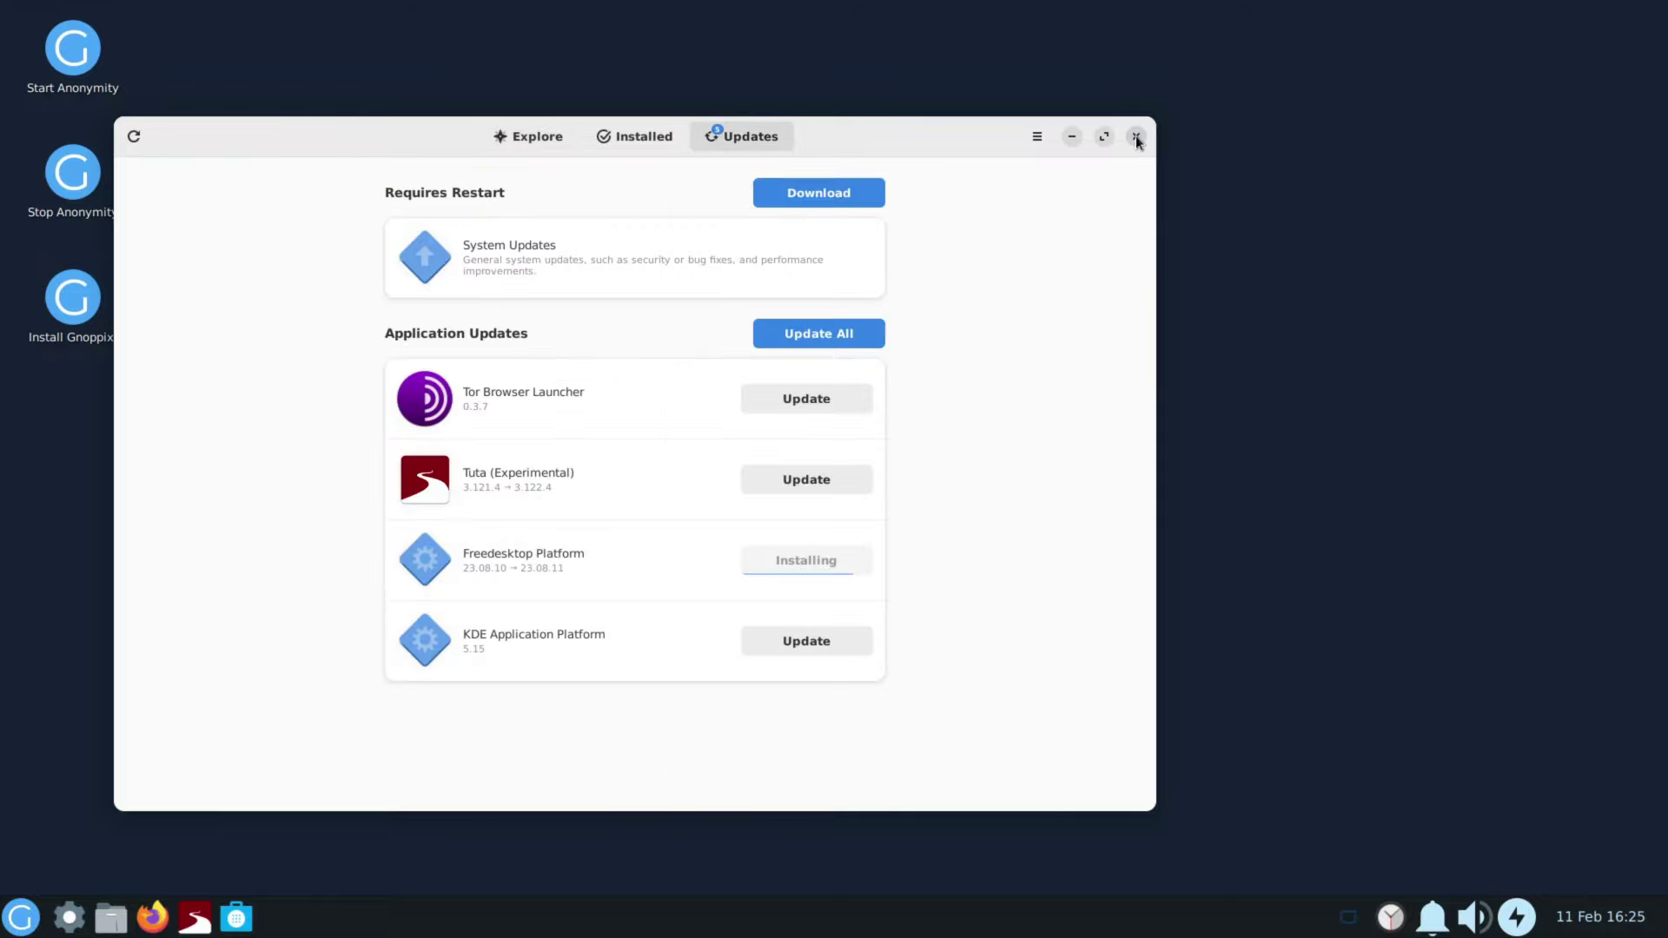
left_click(1135, 138)
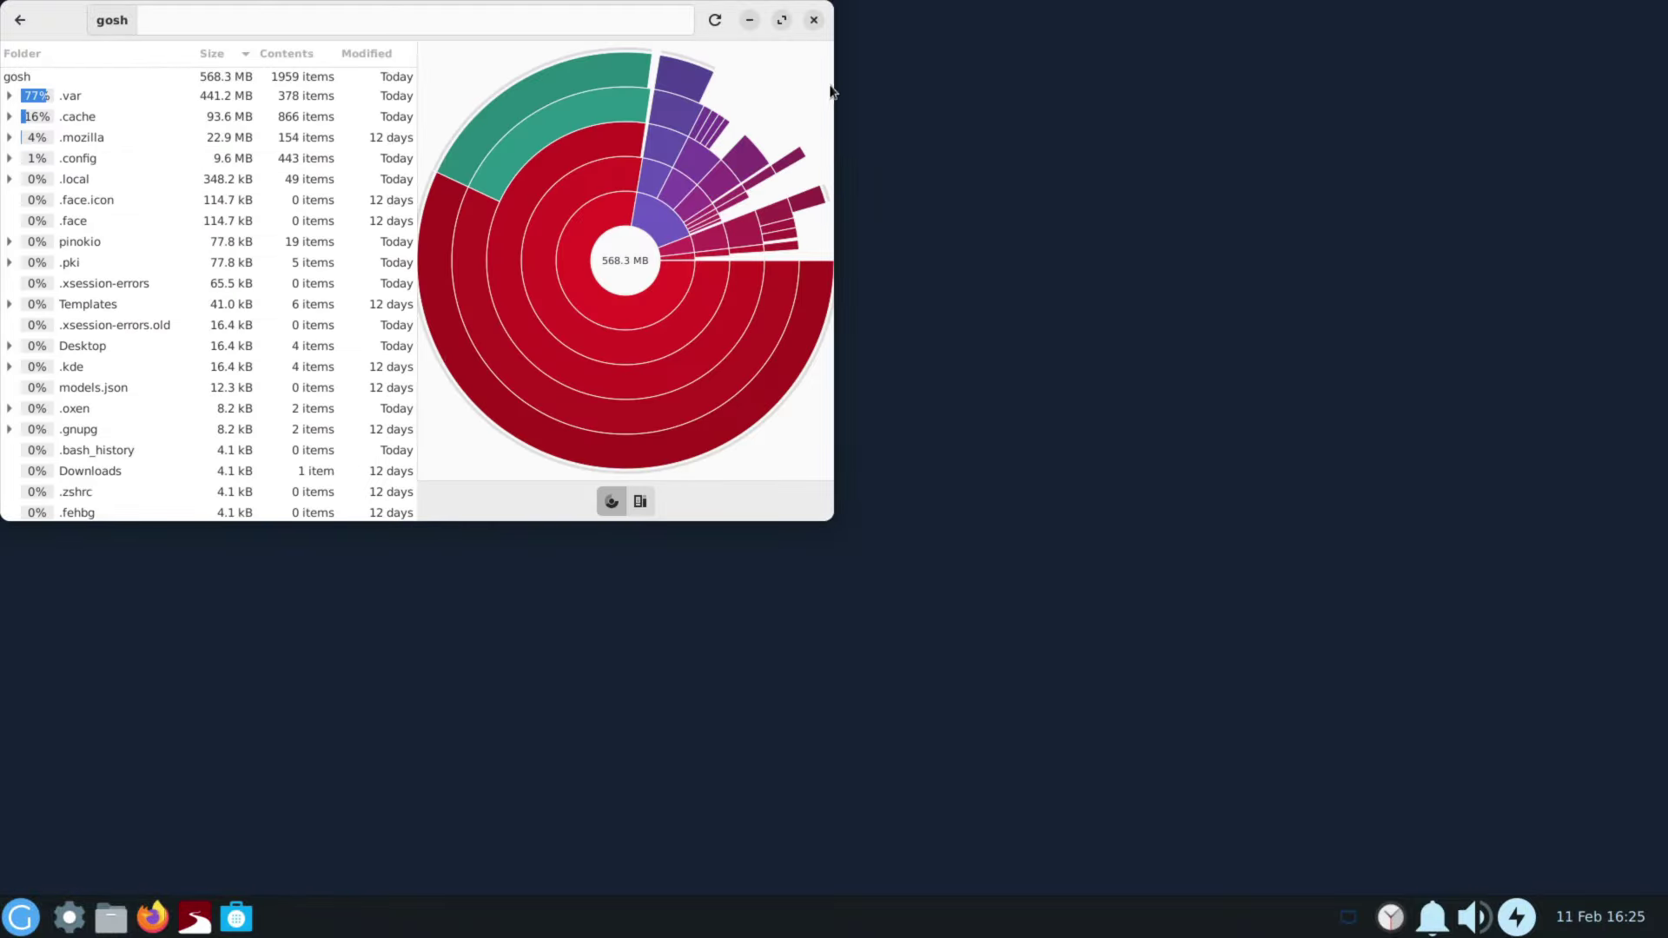
Step: Rescan the home folder's 568.4 MB usage, return to Devices & Locations, and close the analyzer
left_click(811, 19)
left_click(21, 916)
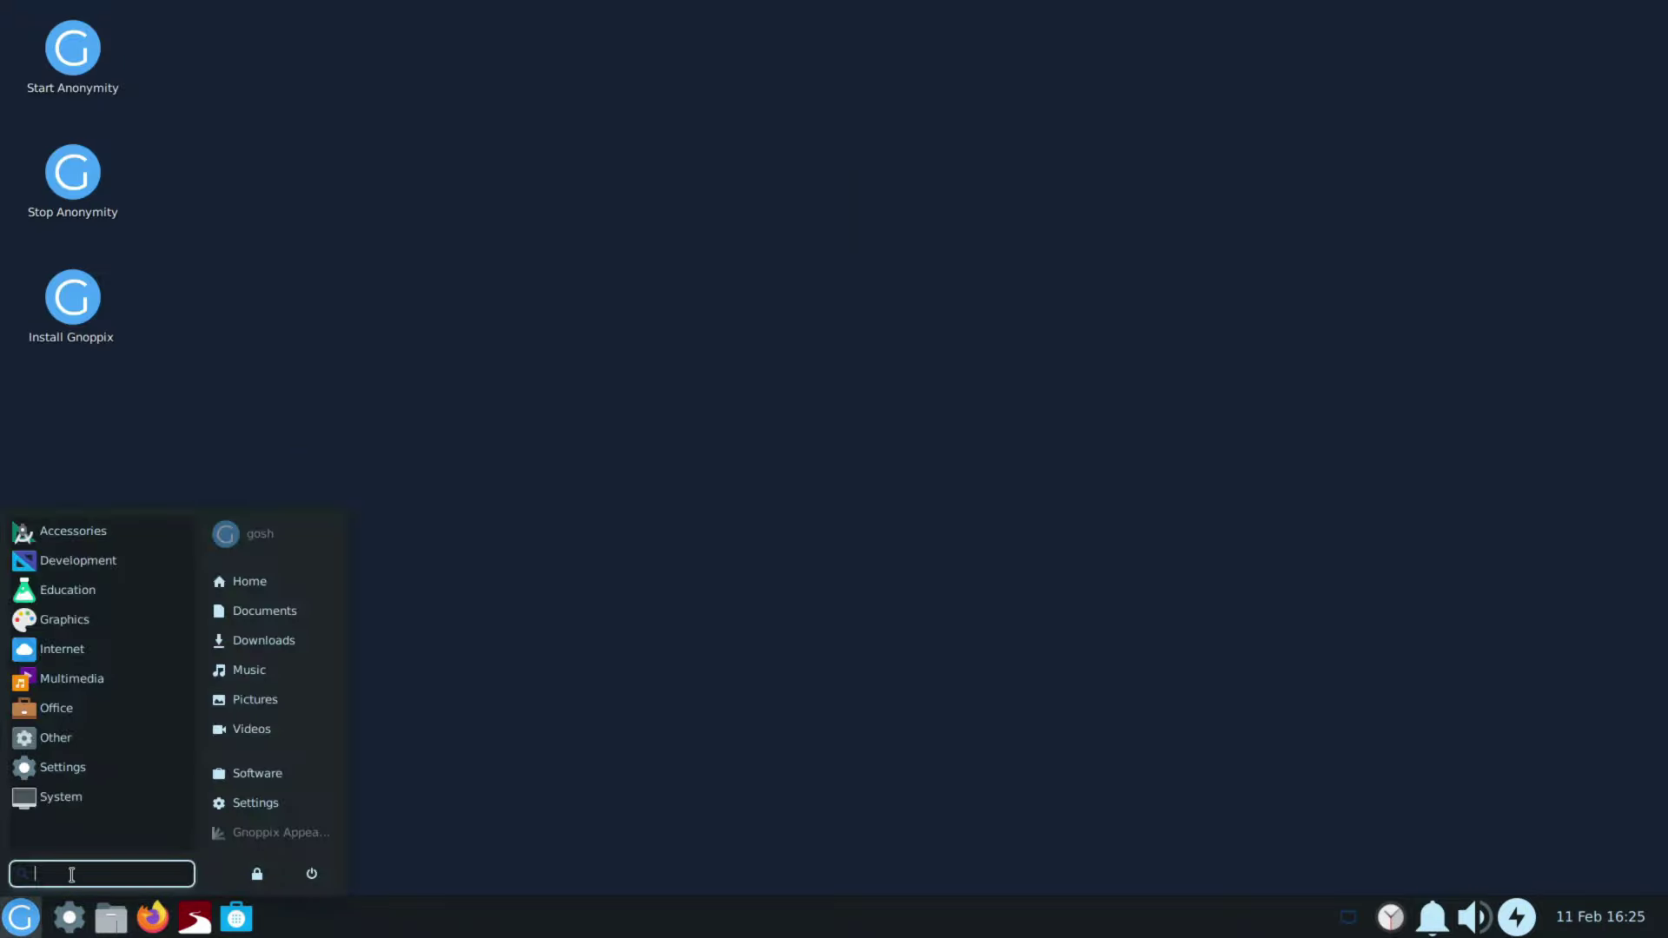
left_click(291, 590)
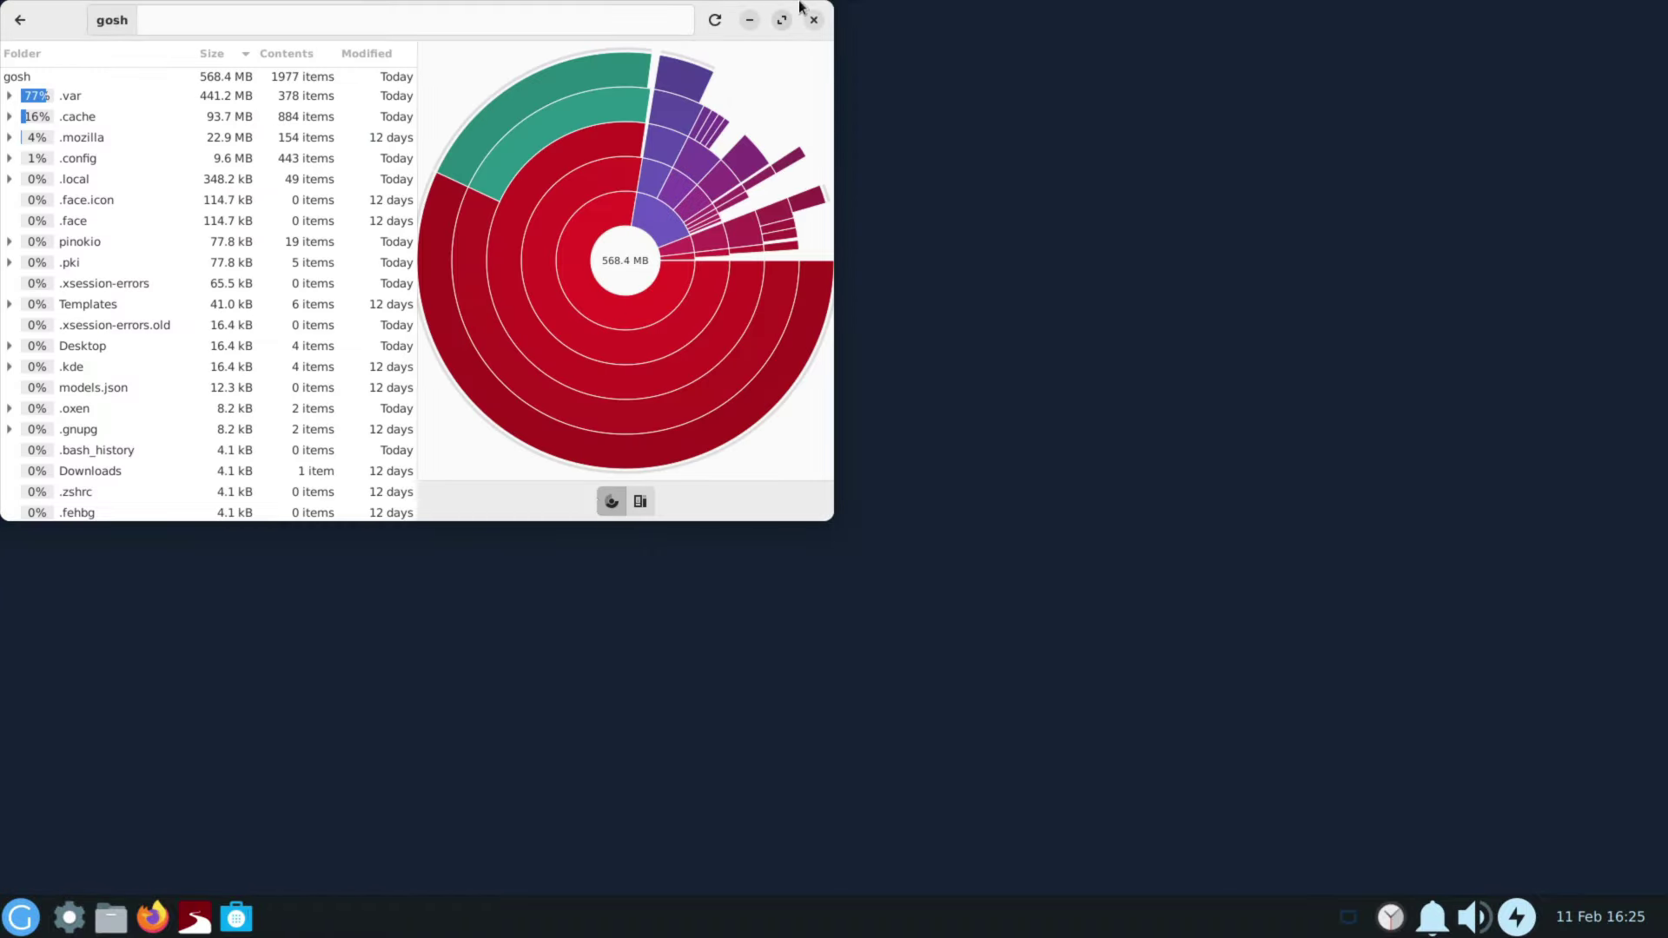
left_click(19, 19)
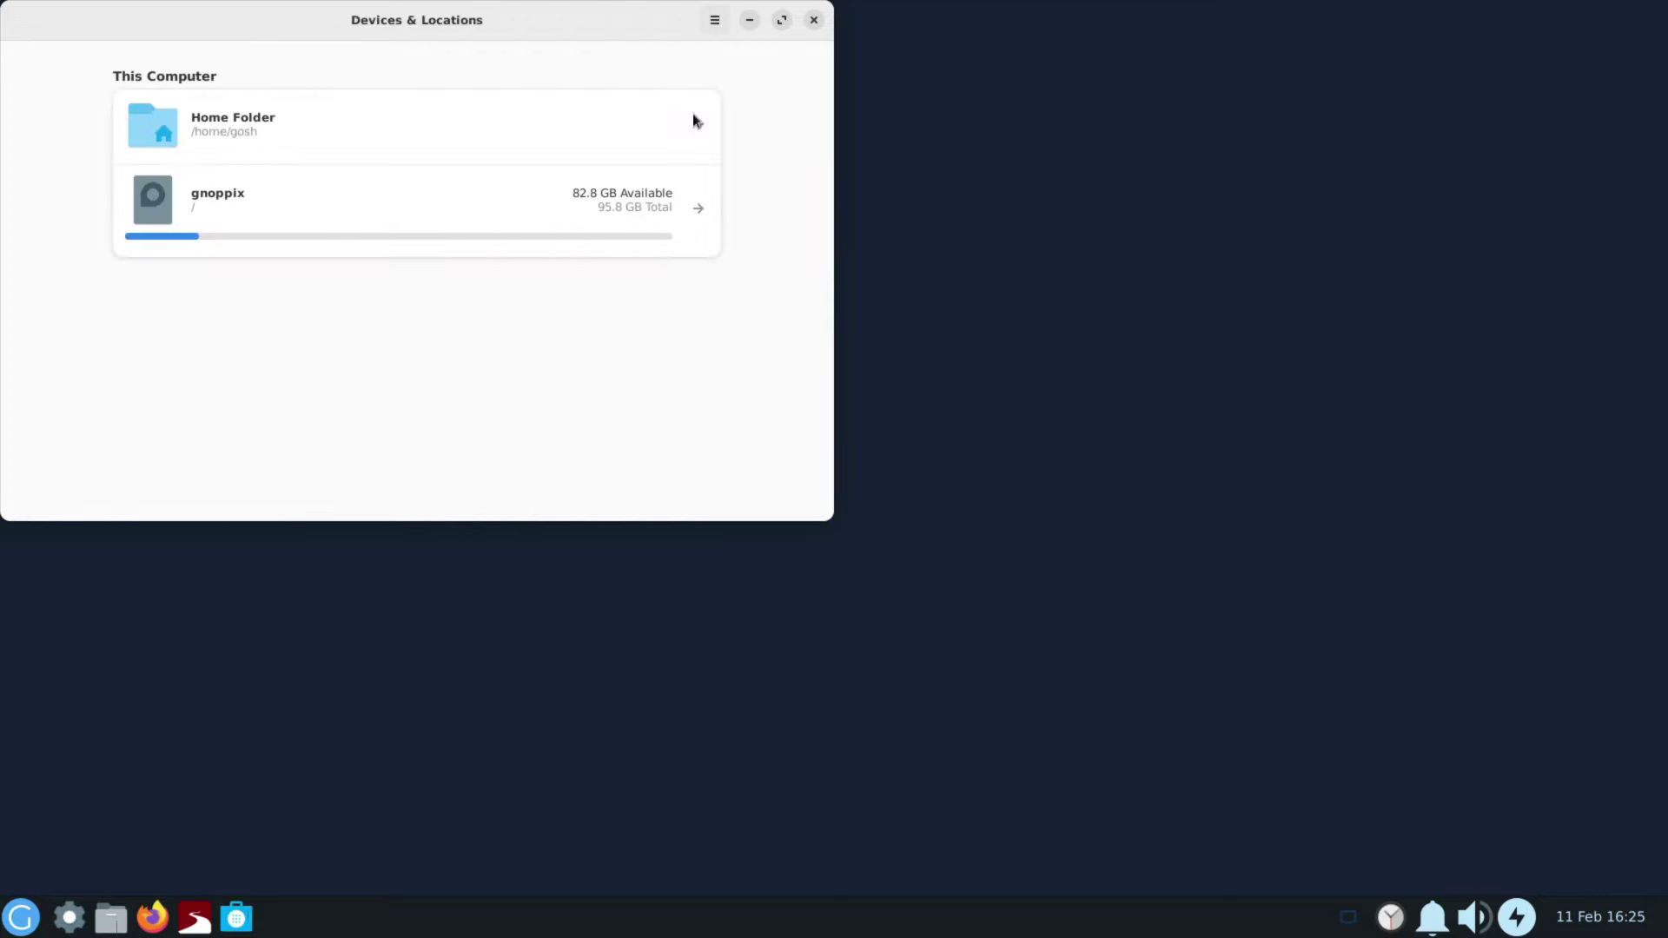
left_click(814, 21)
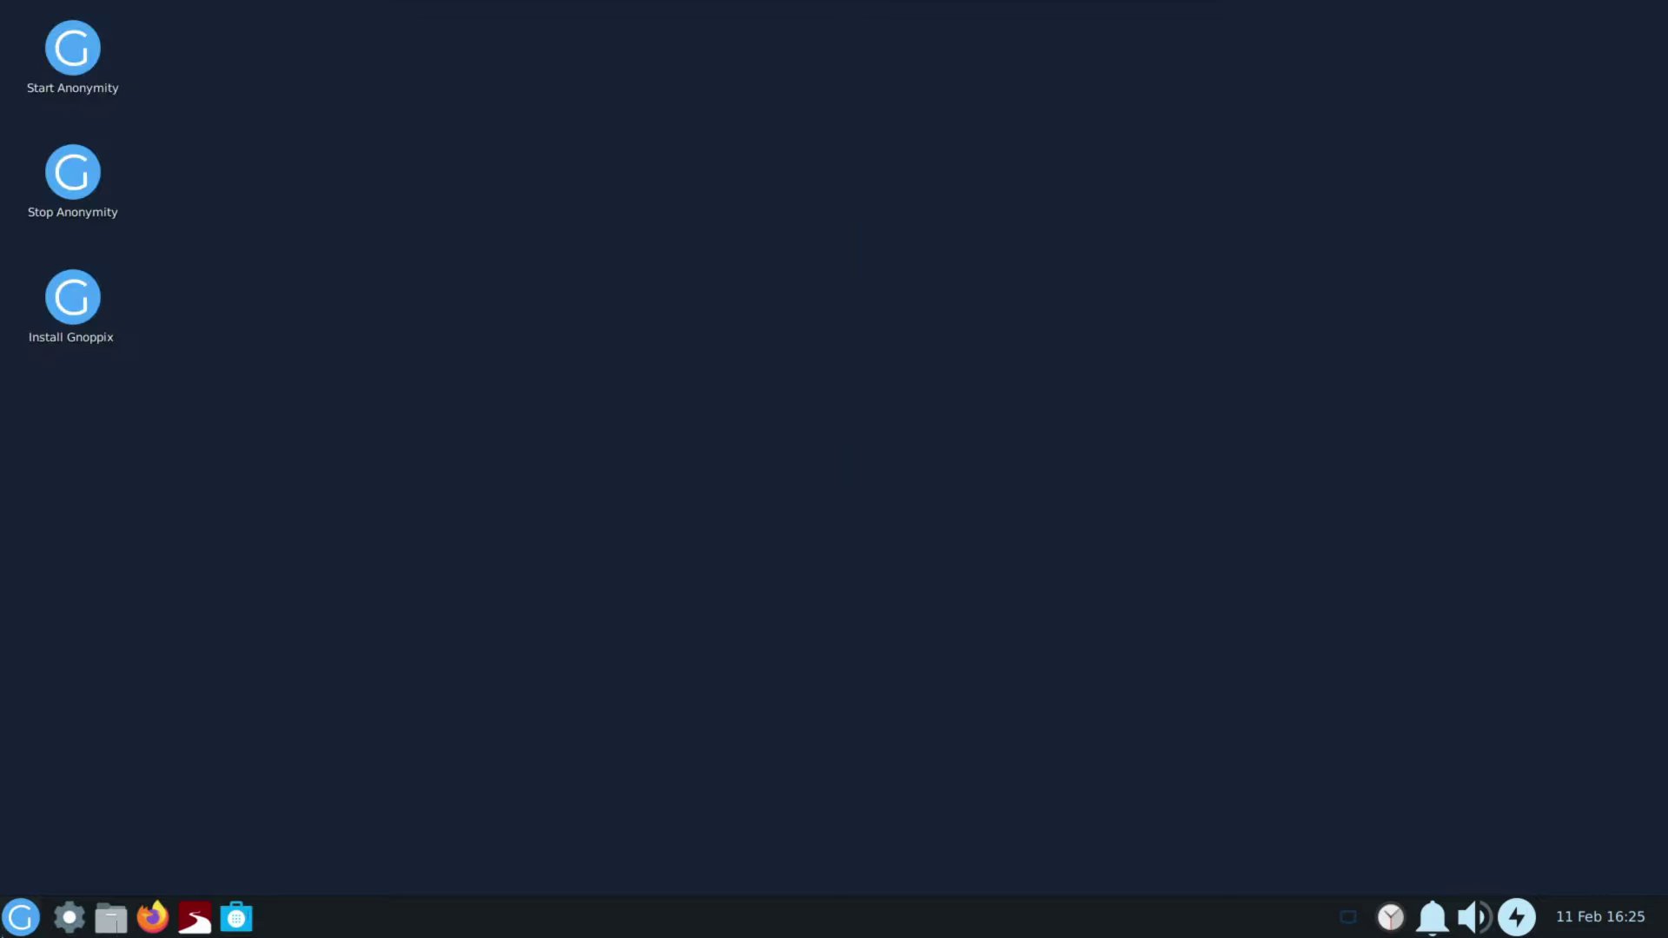
Step: Open the Settings Manager from the app menu, scroll through its panels, and select Gnoppix Tools
key("super")
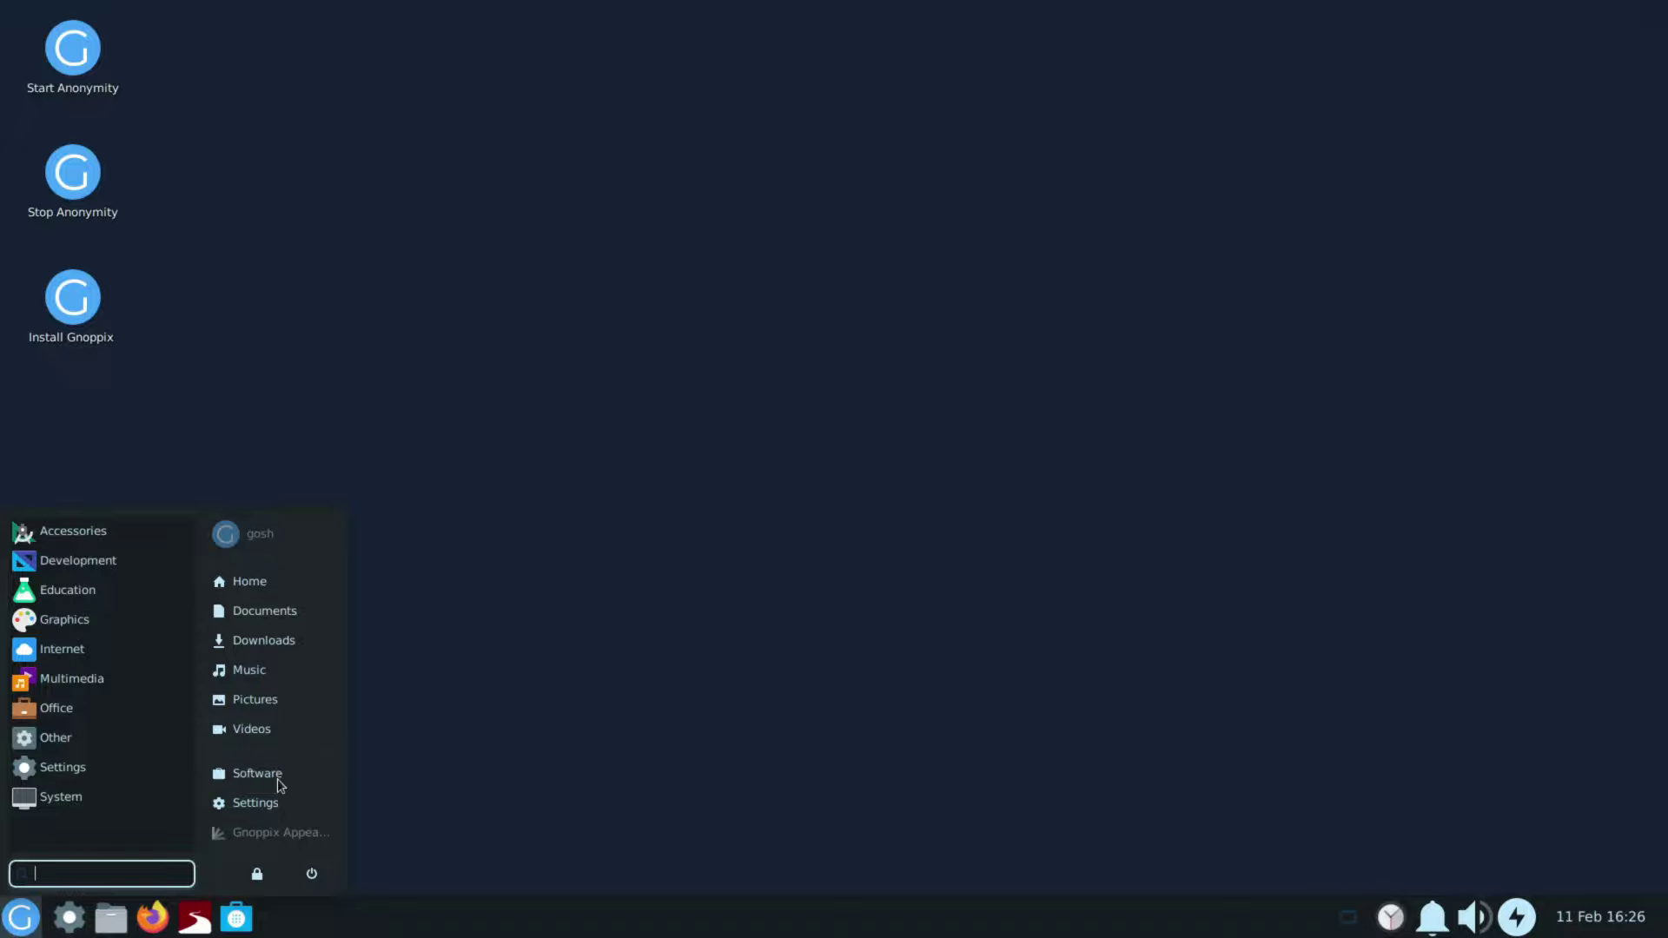
left_click(261, 805)
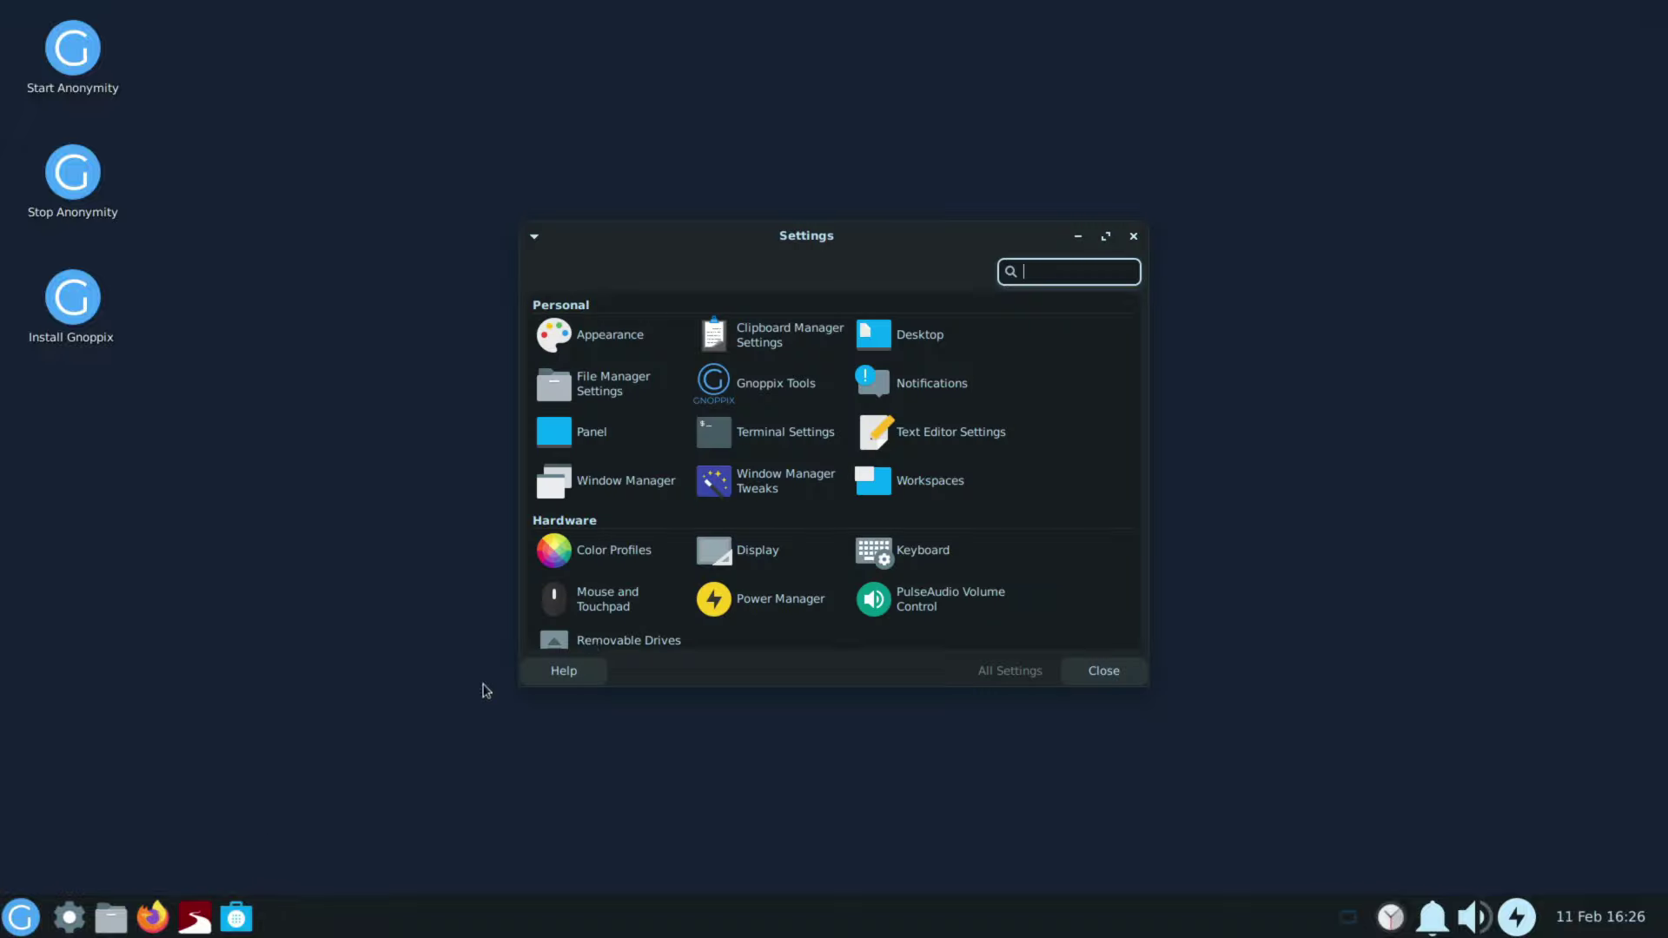
scroll(794, 522, "down", 3)
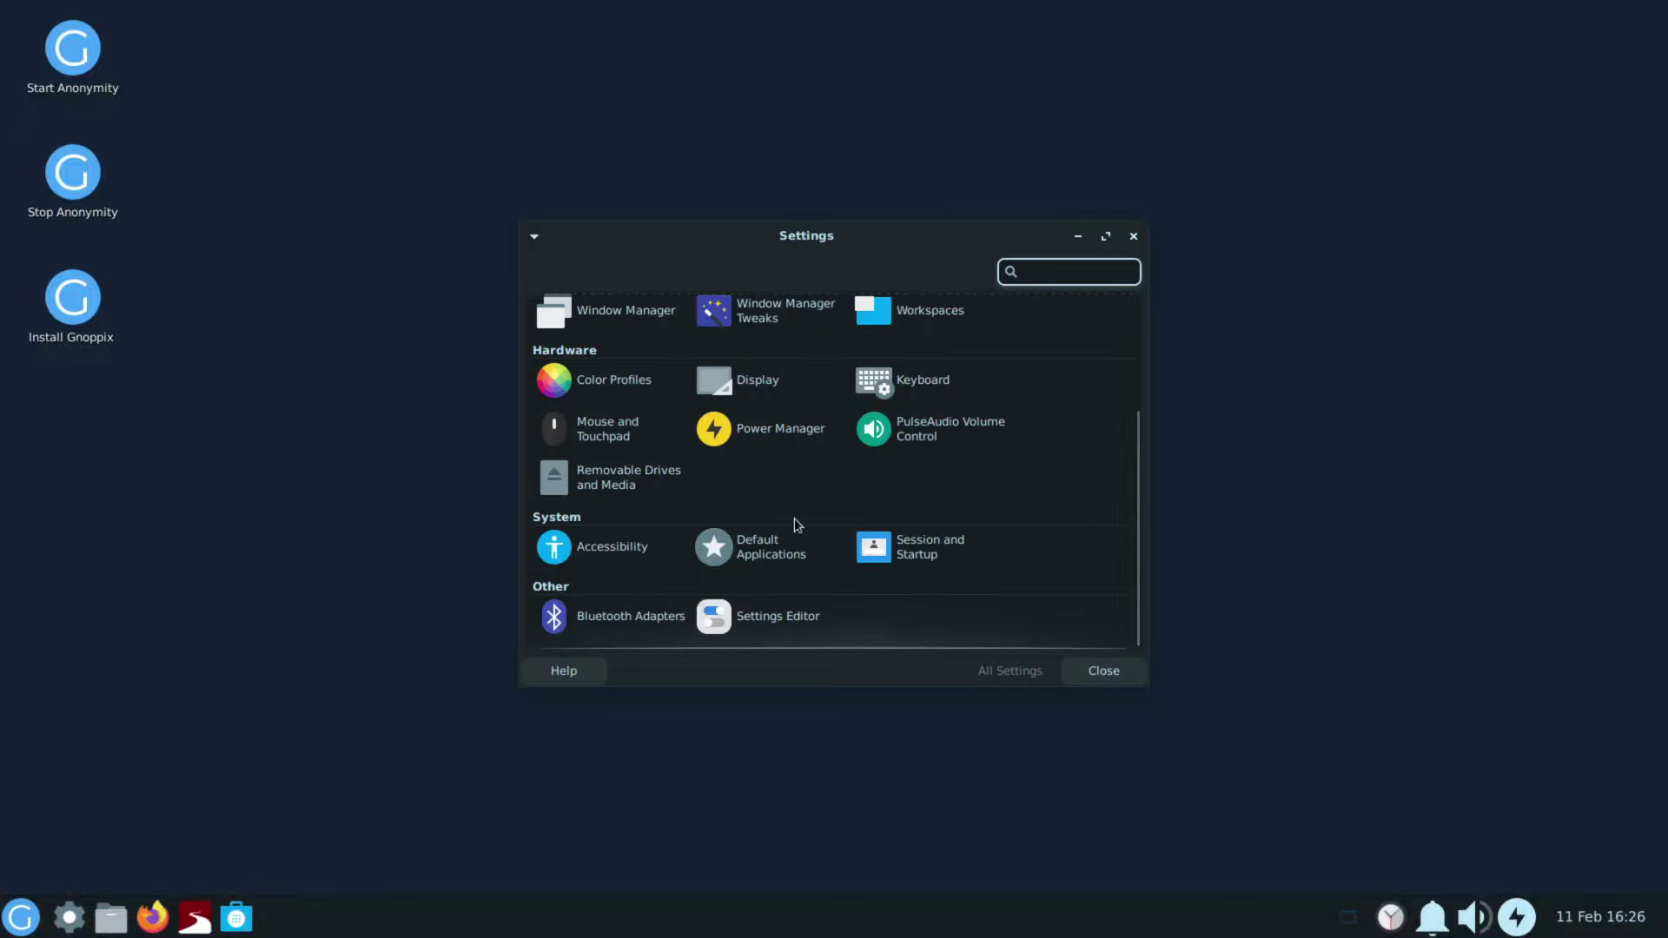
scroll(794, 521, "up", 3)
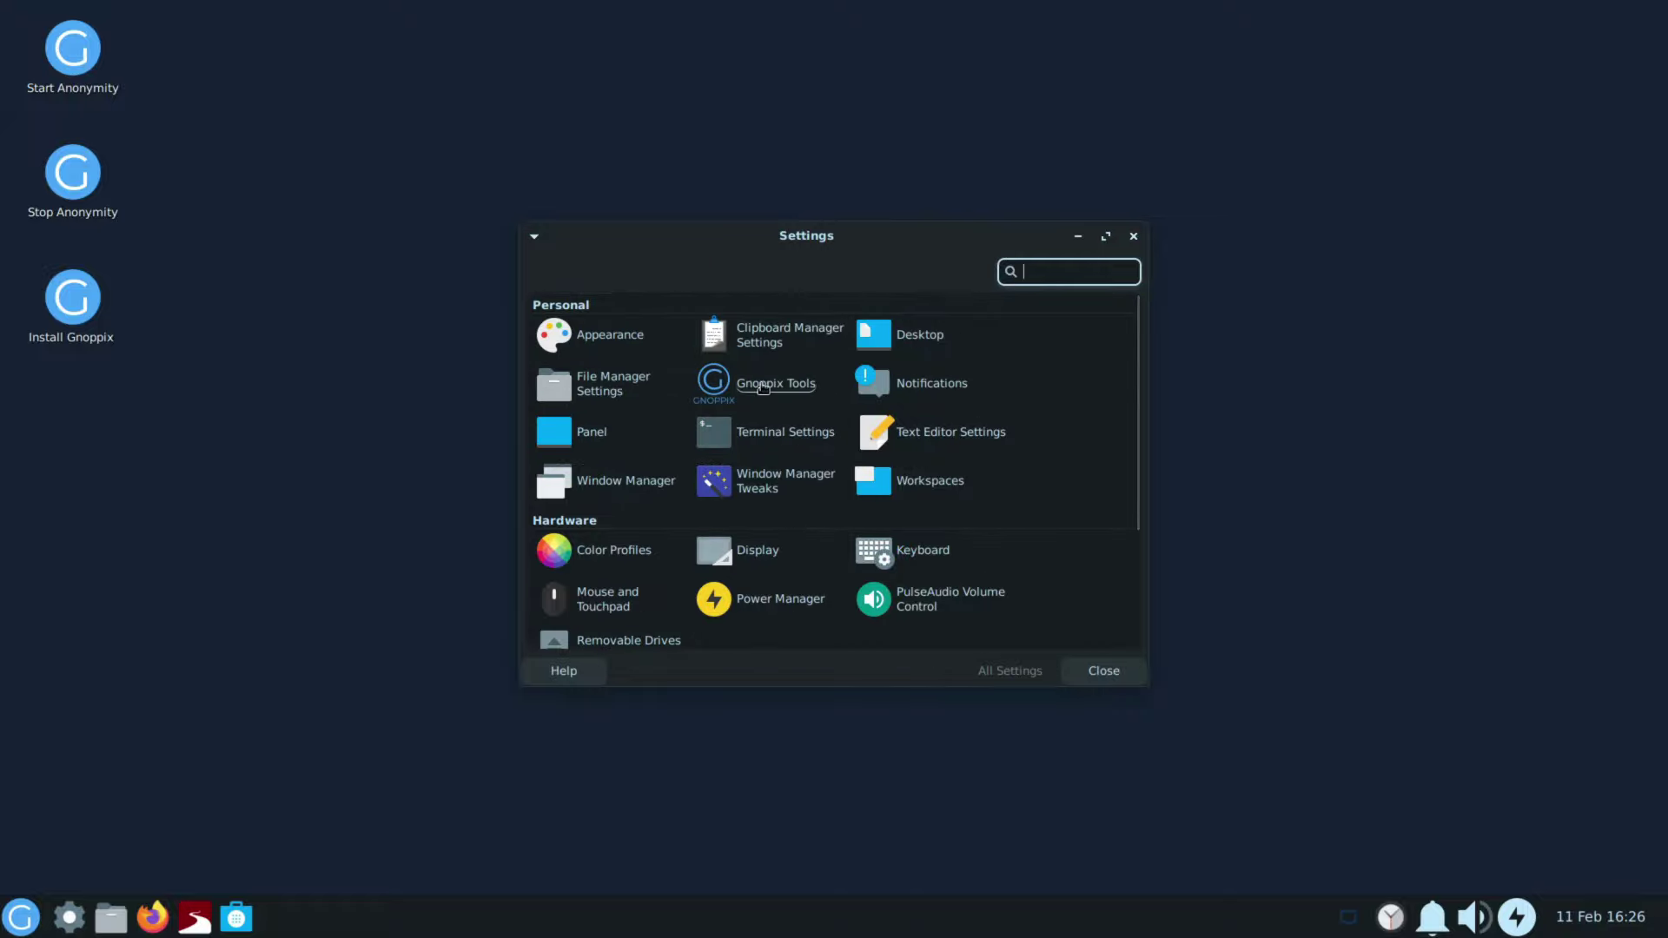
left_click(776, 383)
left_click(21, 917)
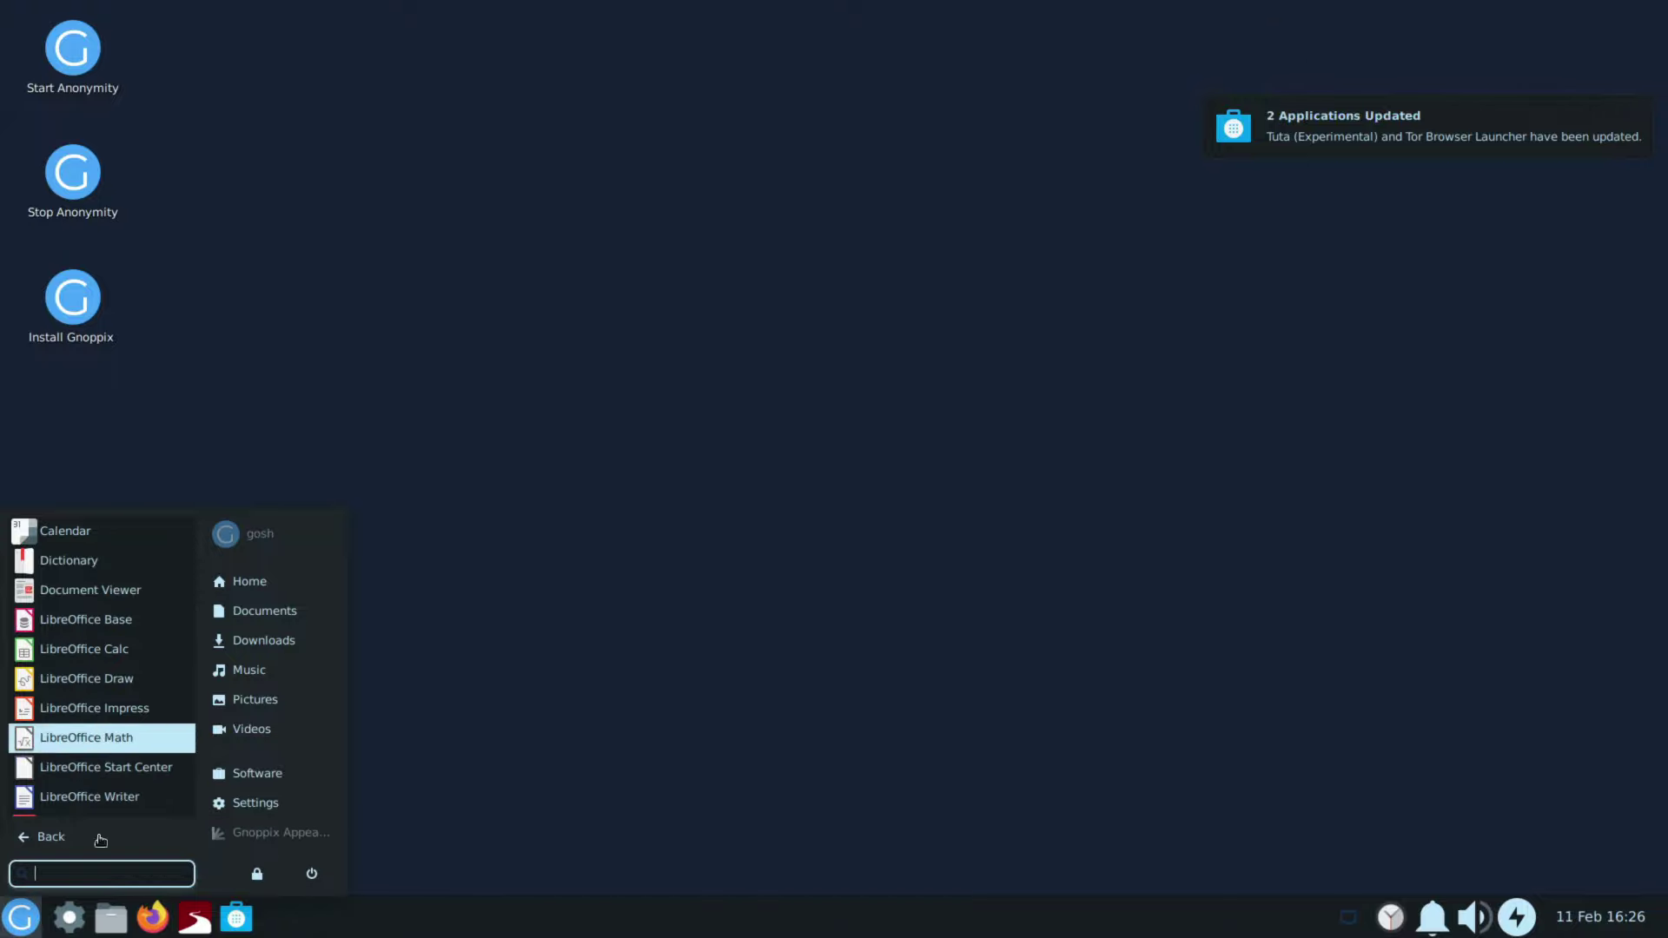
Step: Go back to the menu's categories, view Multimedia, and scroll through the category lists
left_click(52, 836)
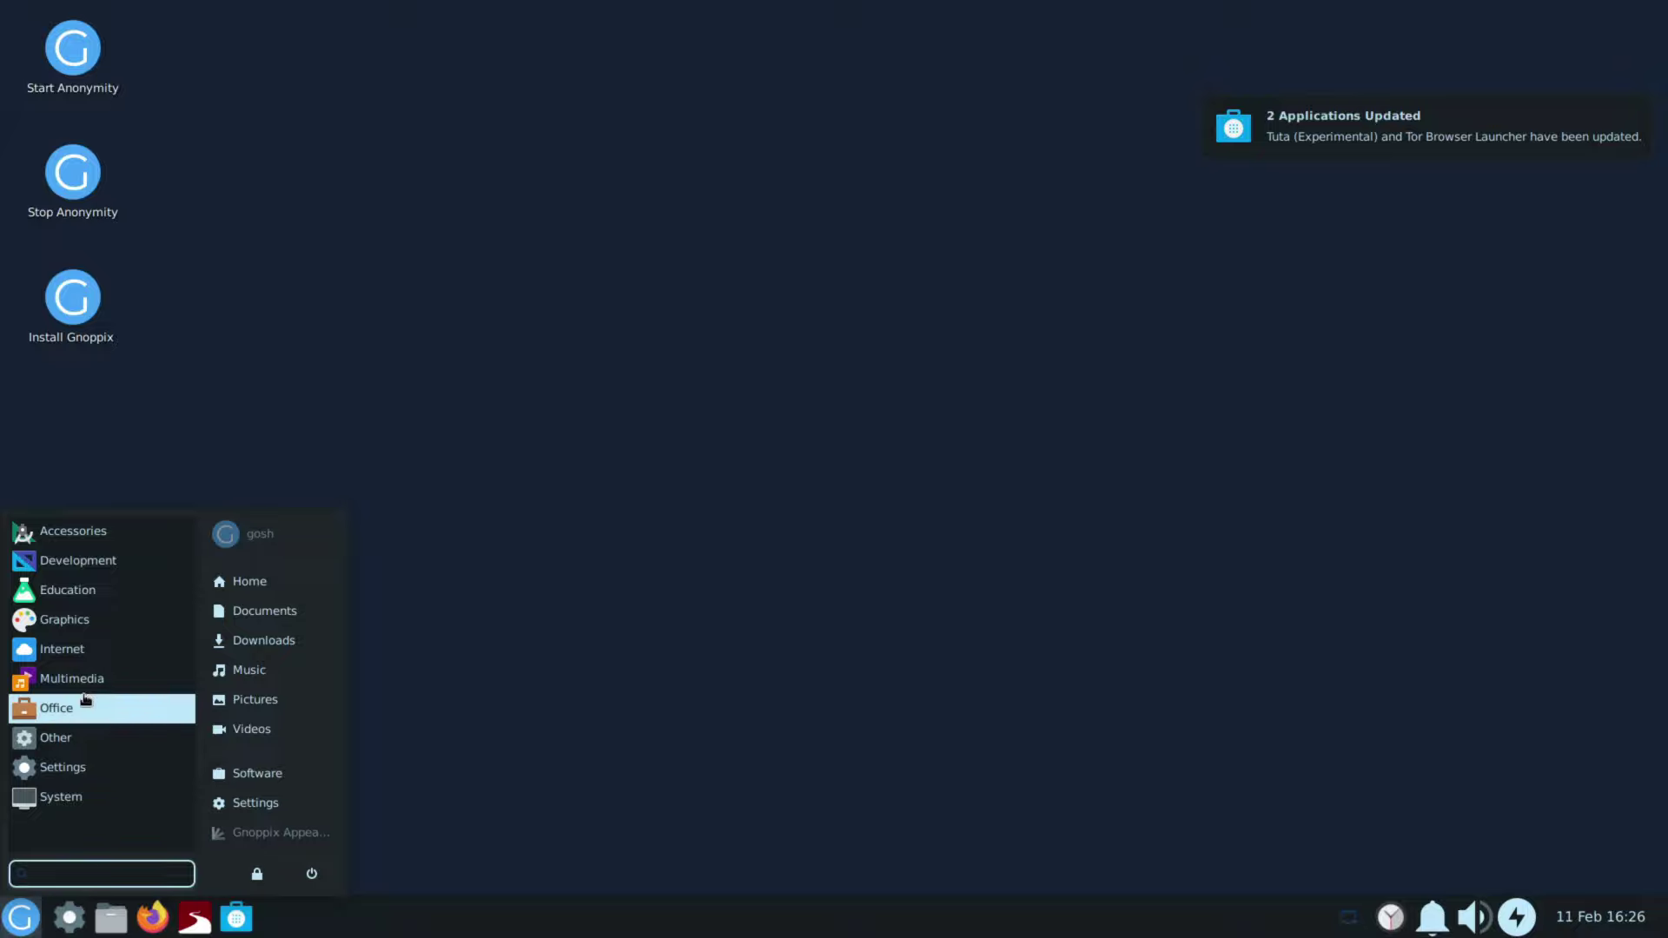
left_click(80, 679)
left_click(78, 836)
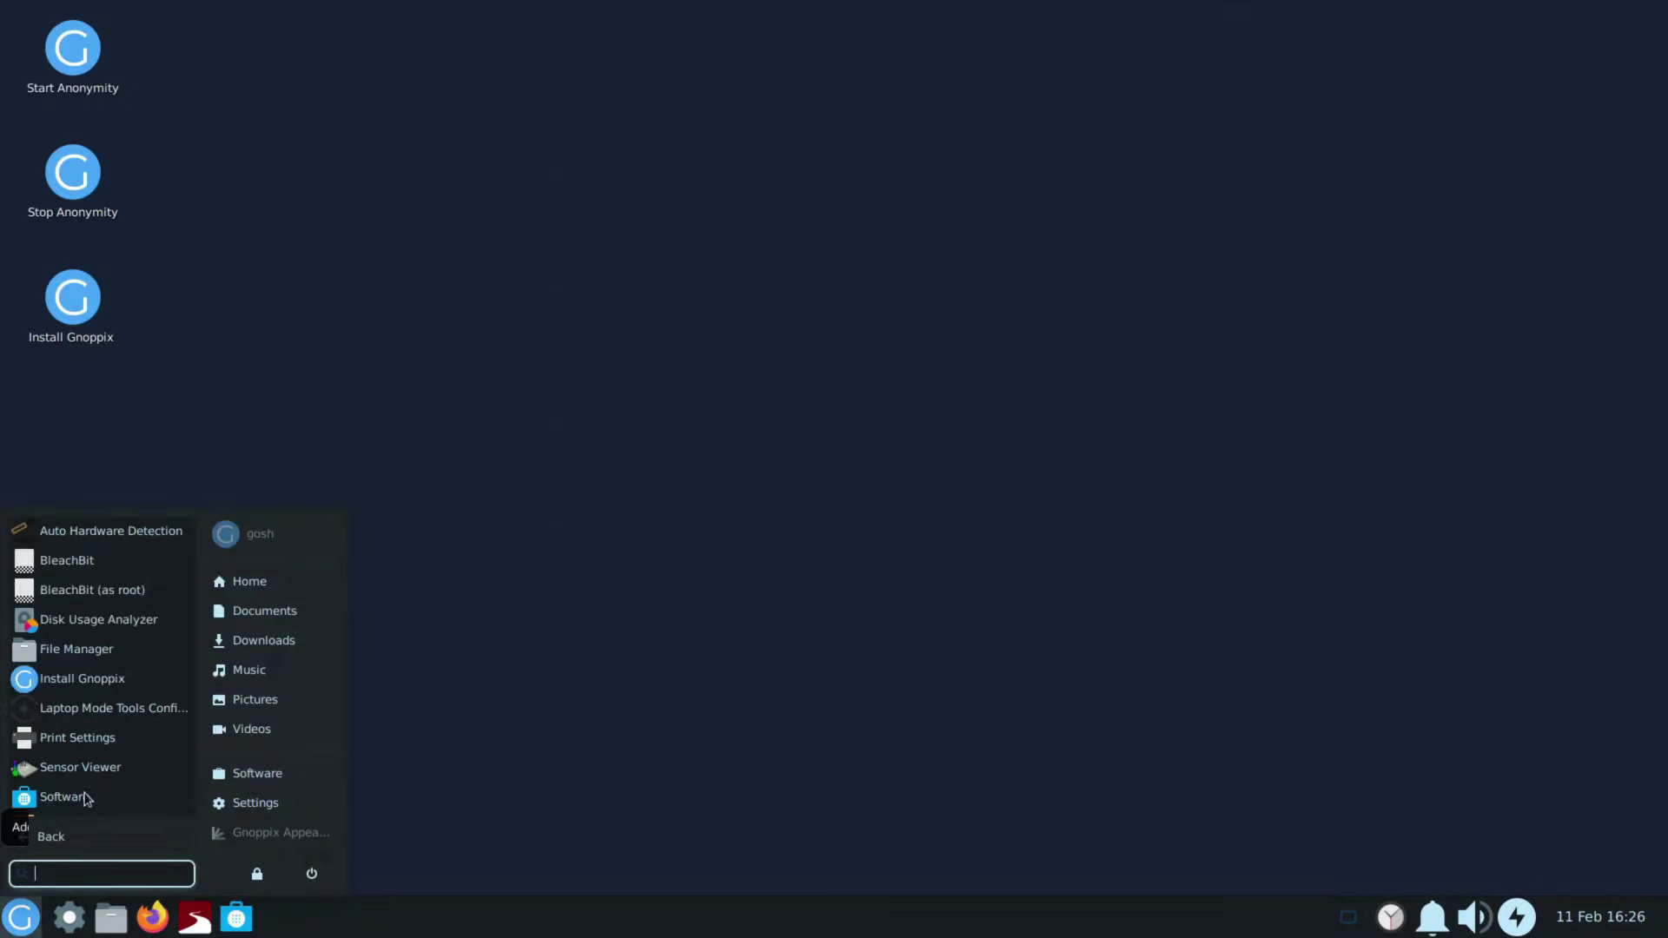
scroll(153, 781, "down", 3)
scroll(153, 781, "down", 1)
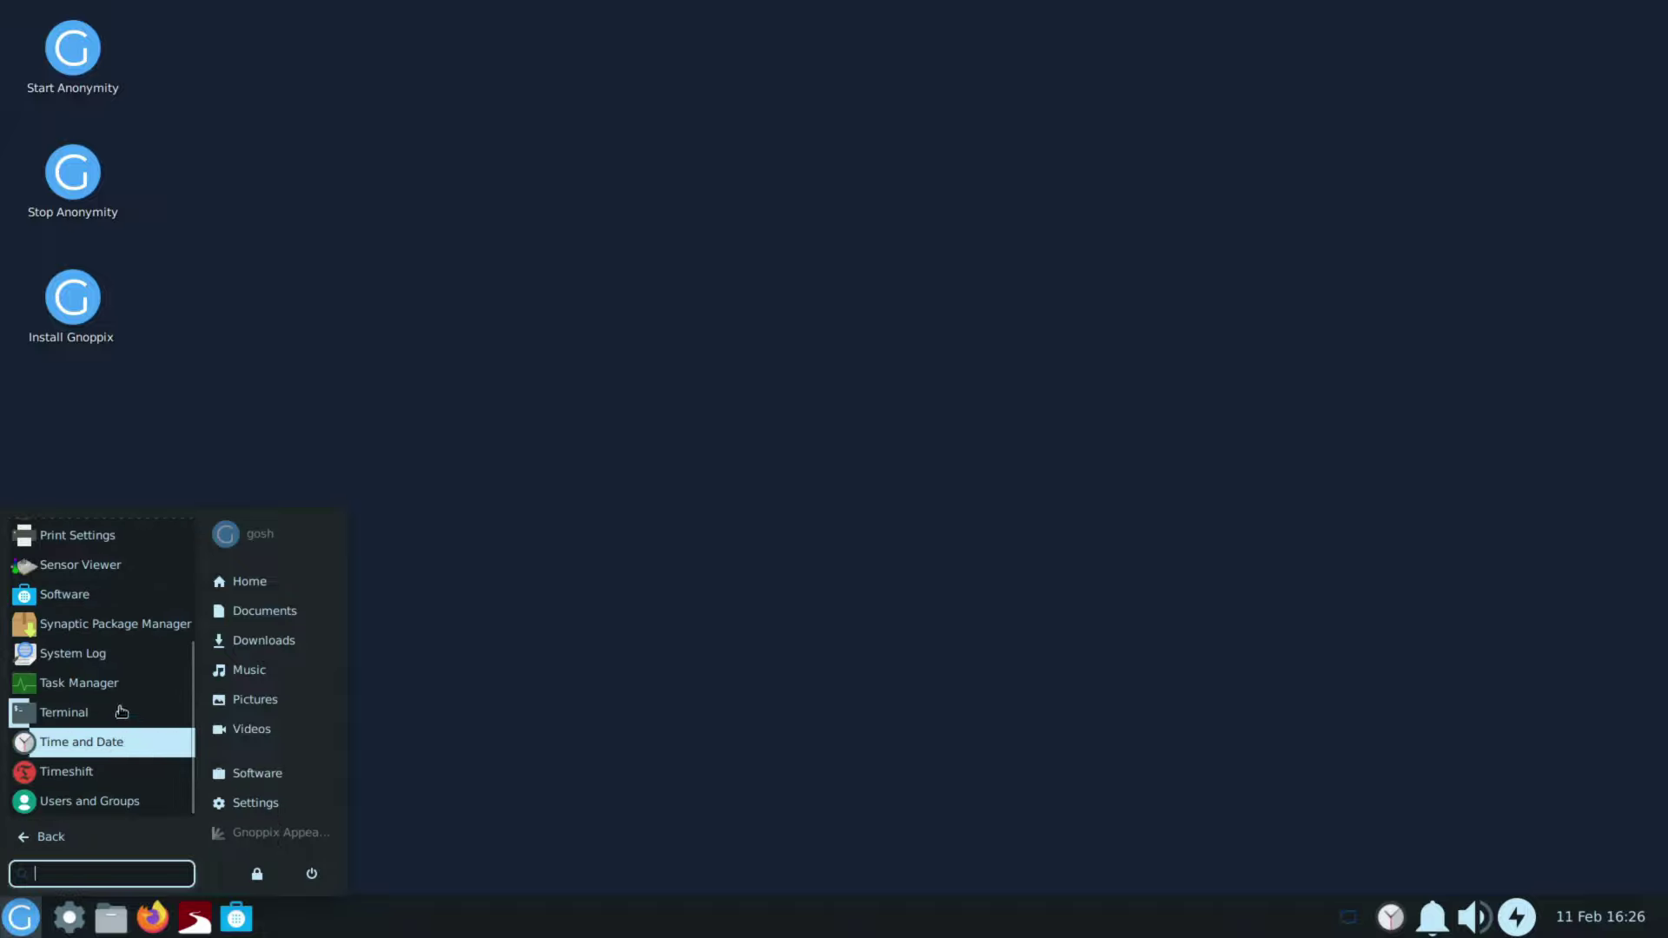
scroll(121, 711, "up", 4)
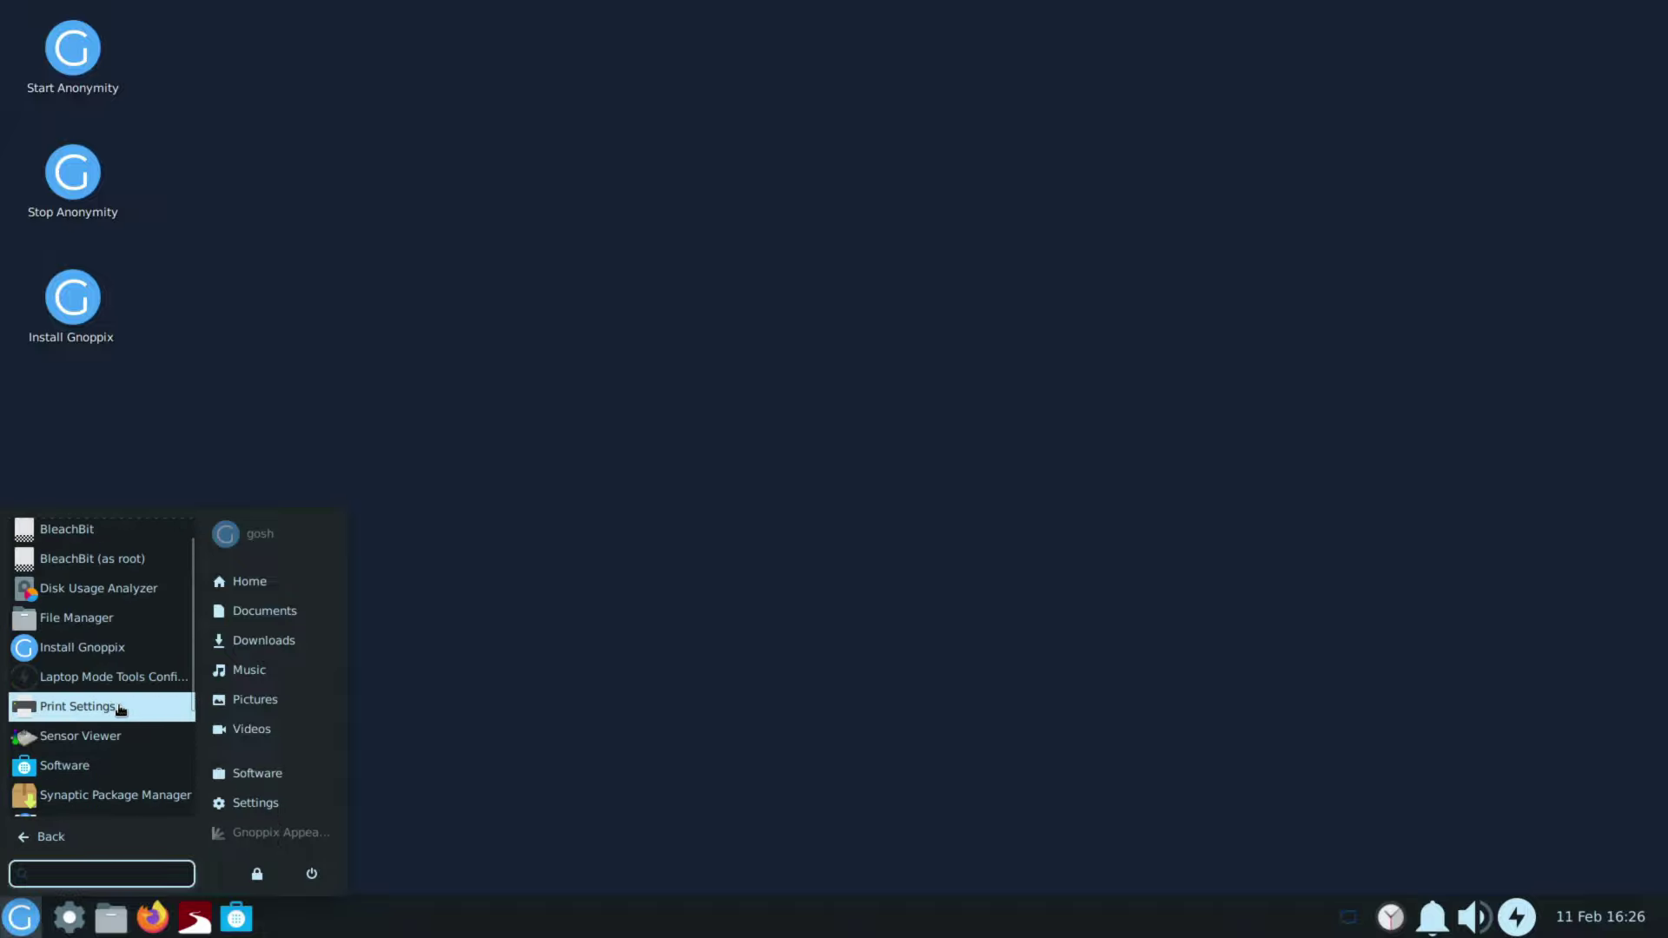
scroll(121, 711, "up", 1)
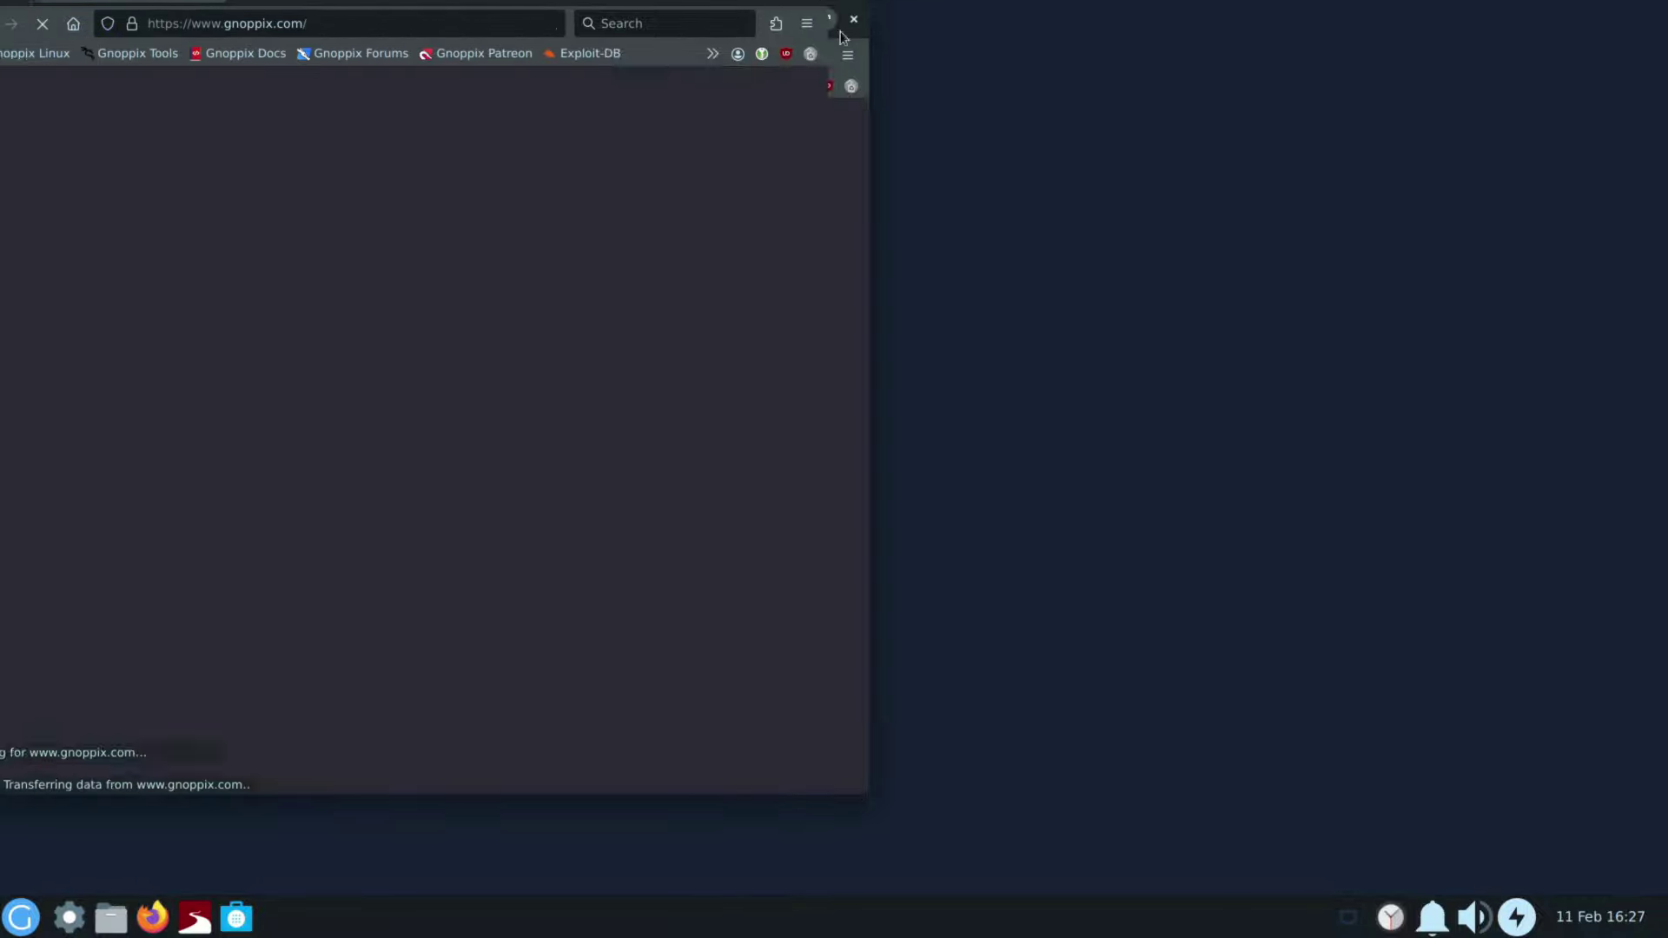
Step: Maximize Firefox, go to Get Gnoppix on gnoppix.com, and open the Gnoppix PRO Ko-fi shop
left_click(827, 19)
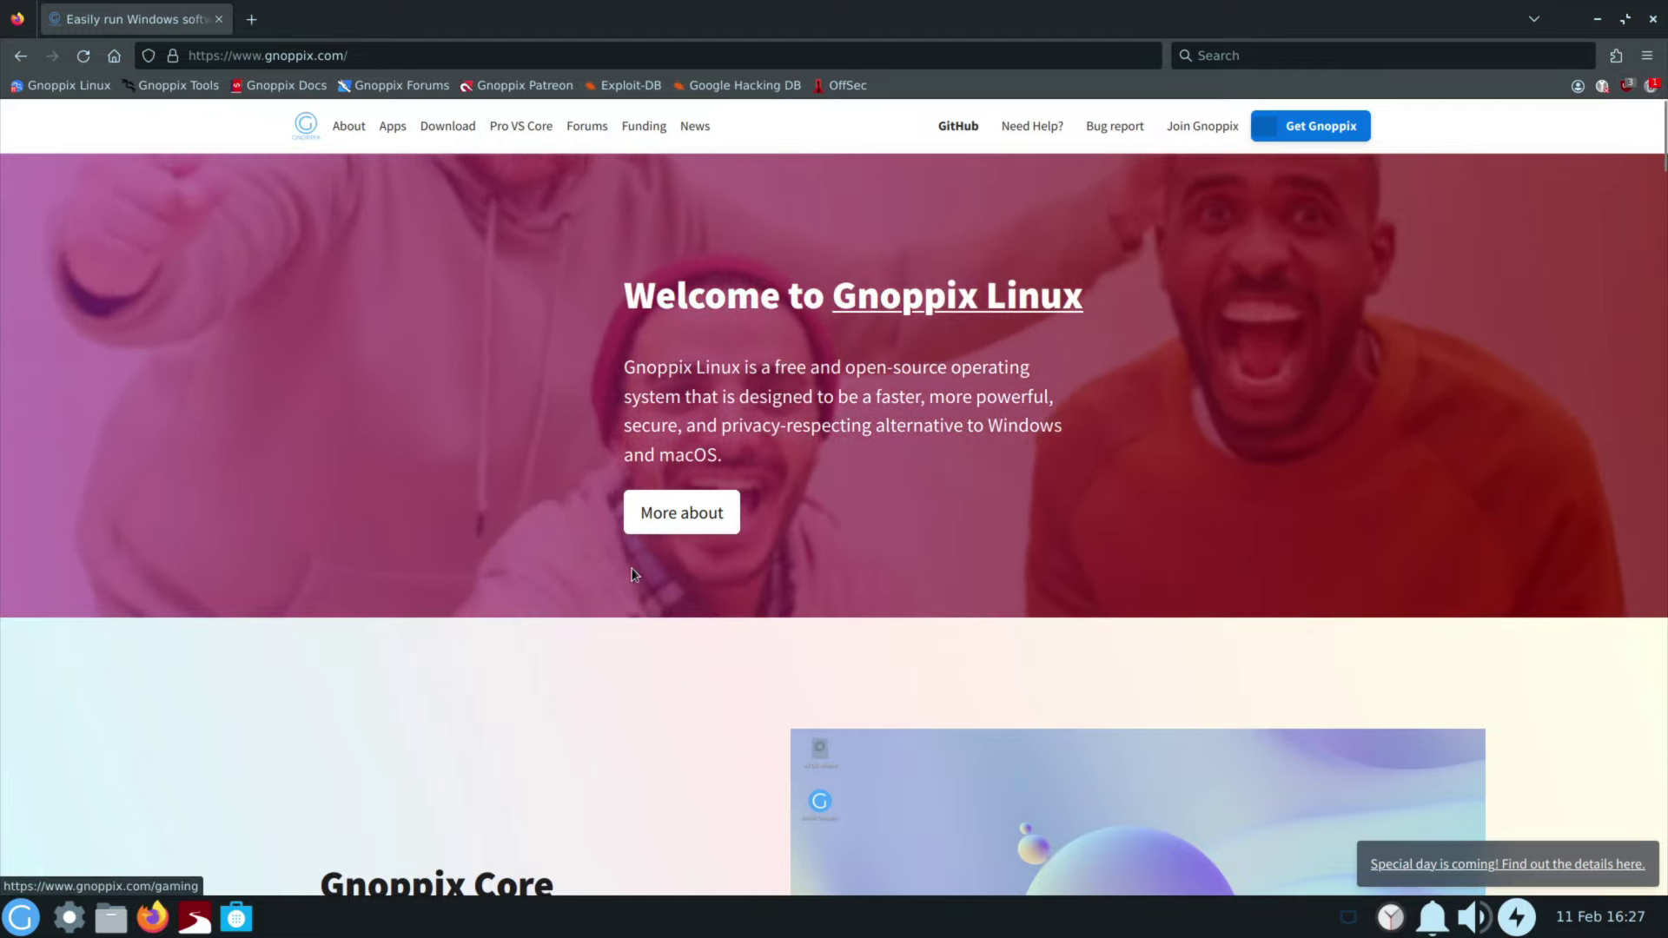
left_click(1312, 127)
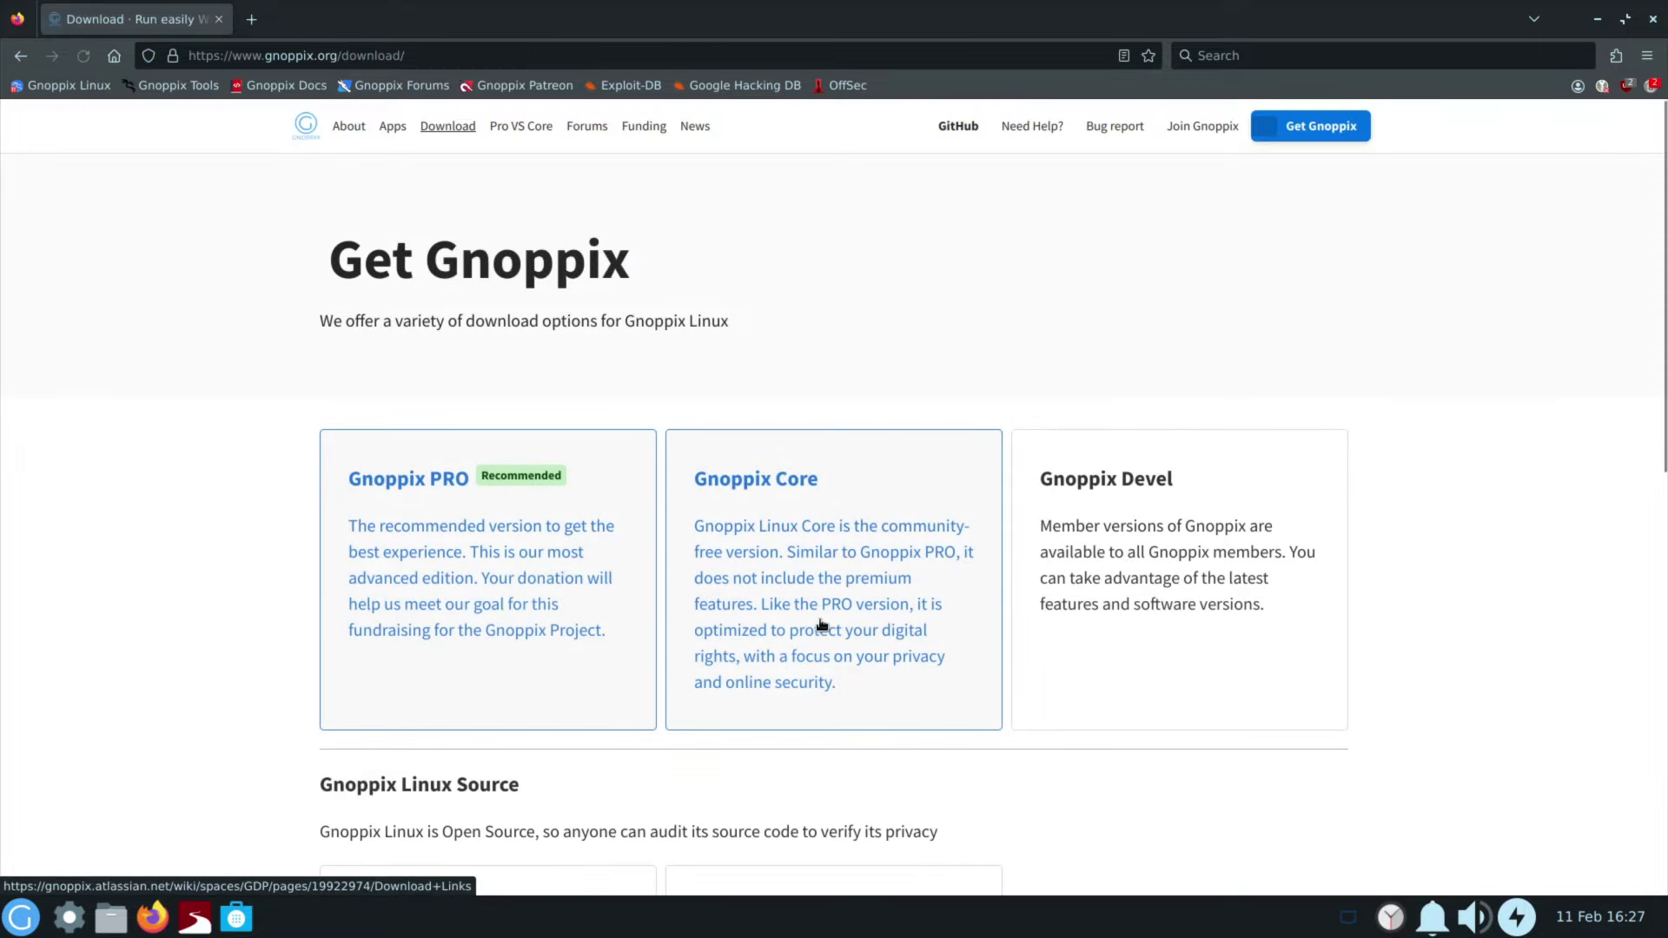
left_click(460, 483)
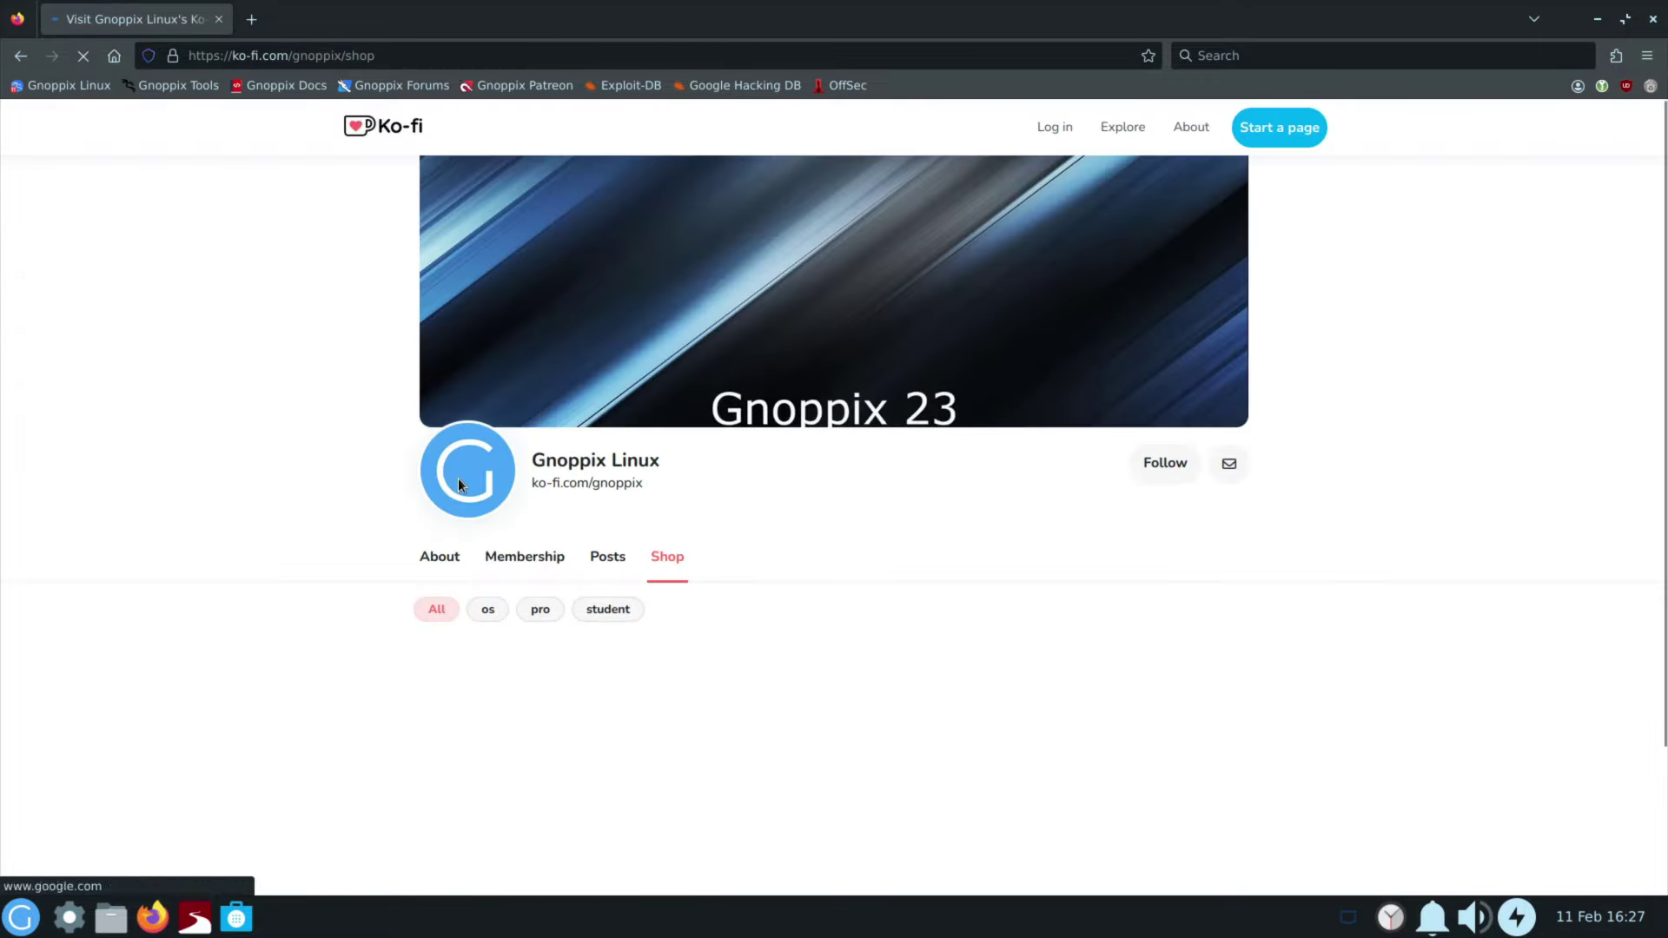